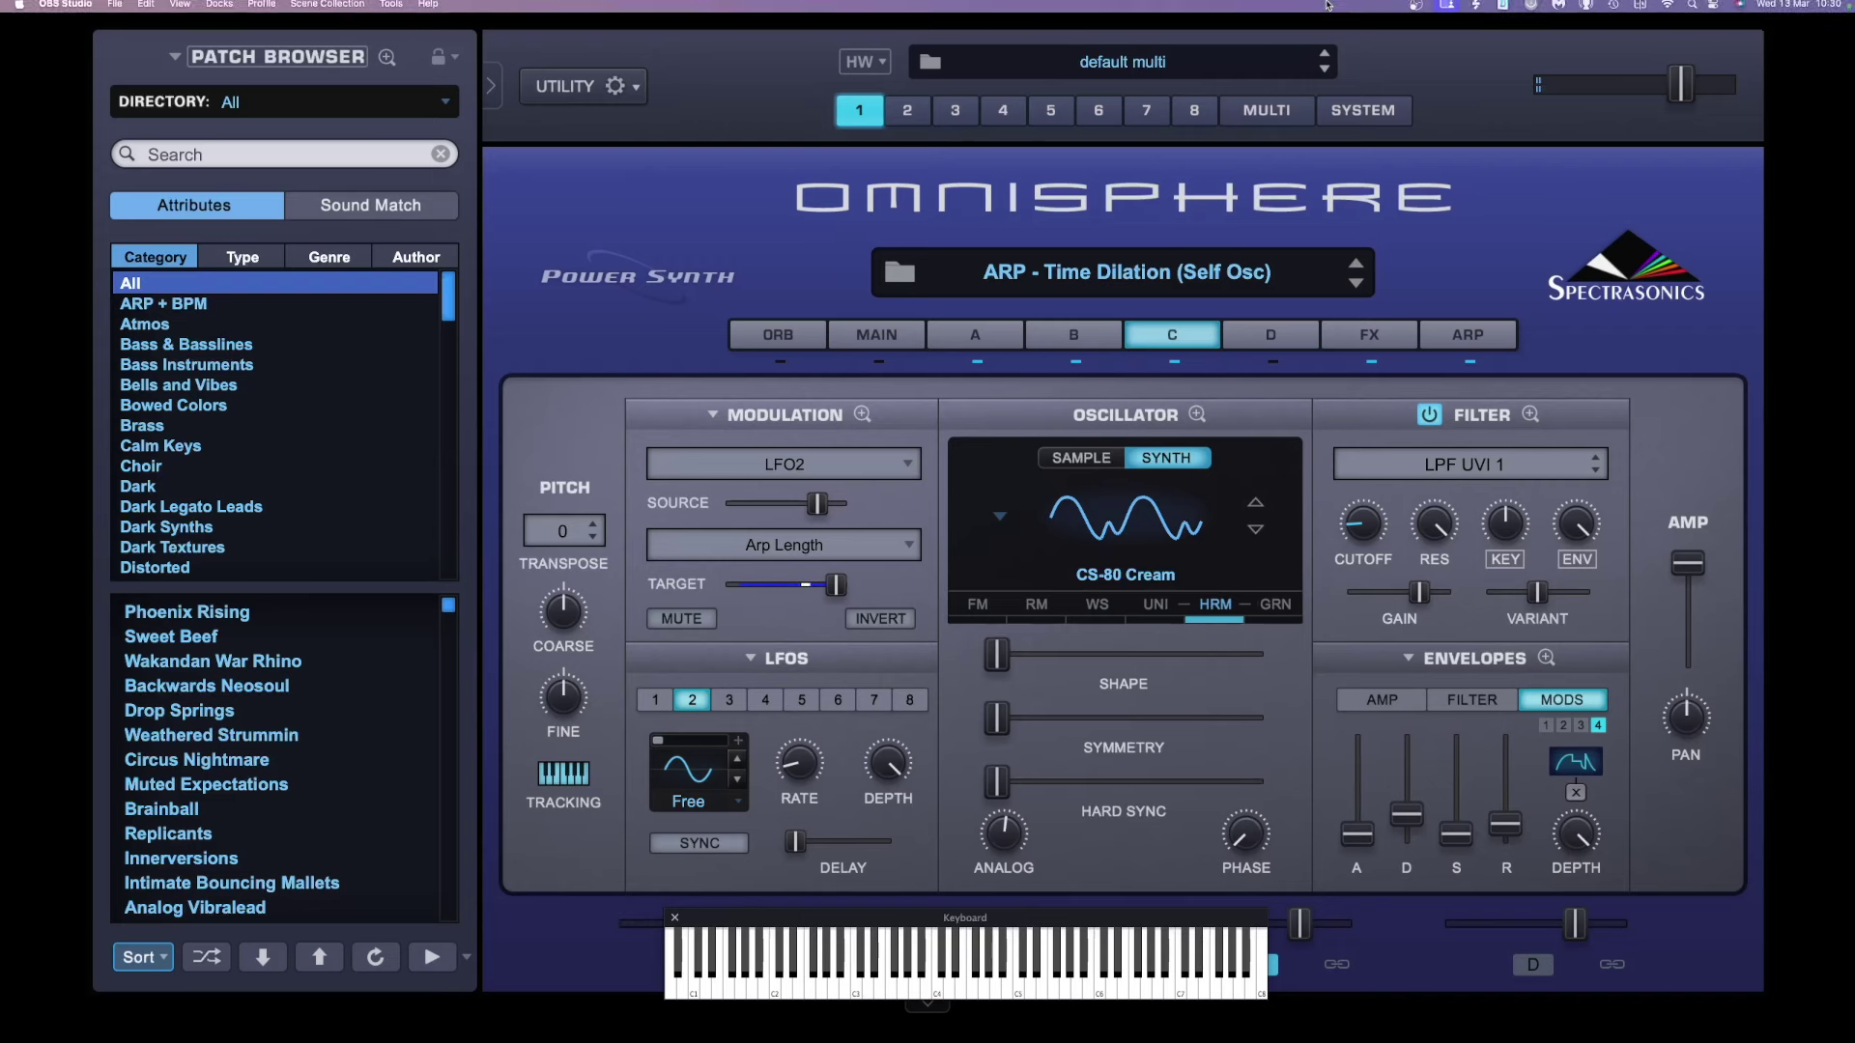
Check the loaded patch's arpeggiator and layer A, and initialize the part to a default patch
{"action": "left_click", "coordinate": [1459, 343]}
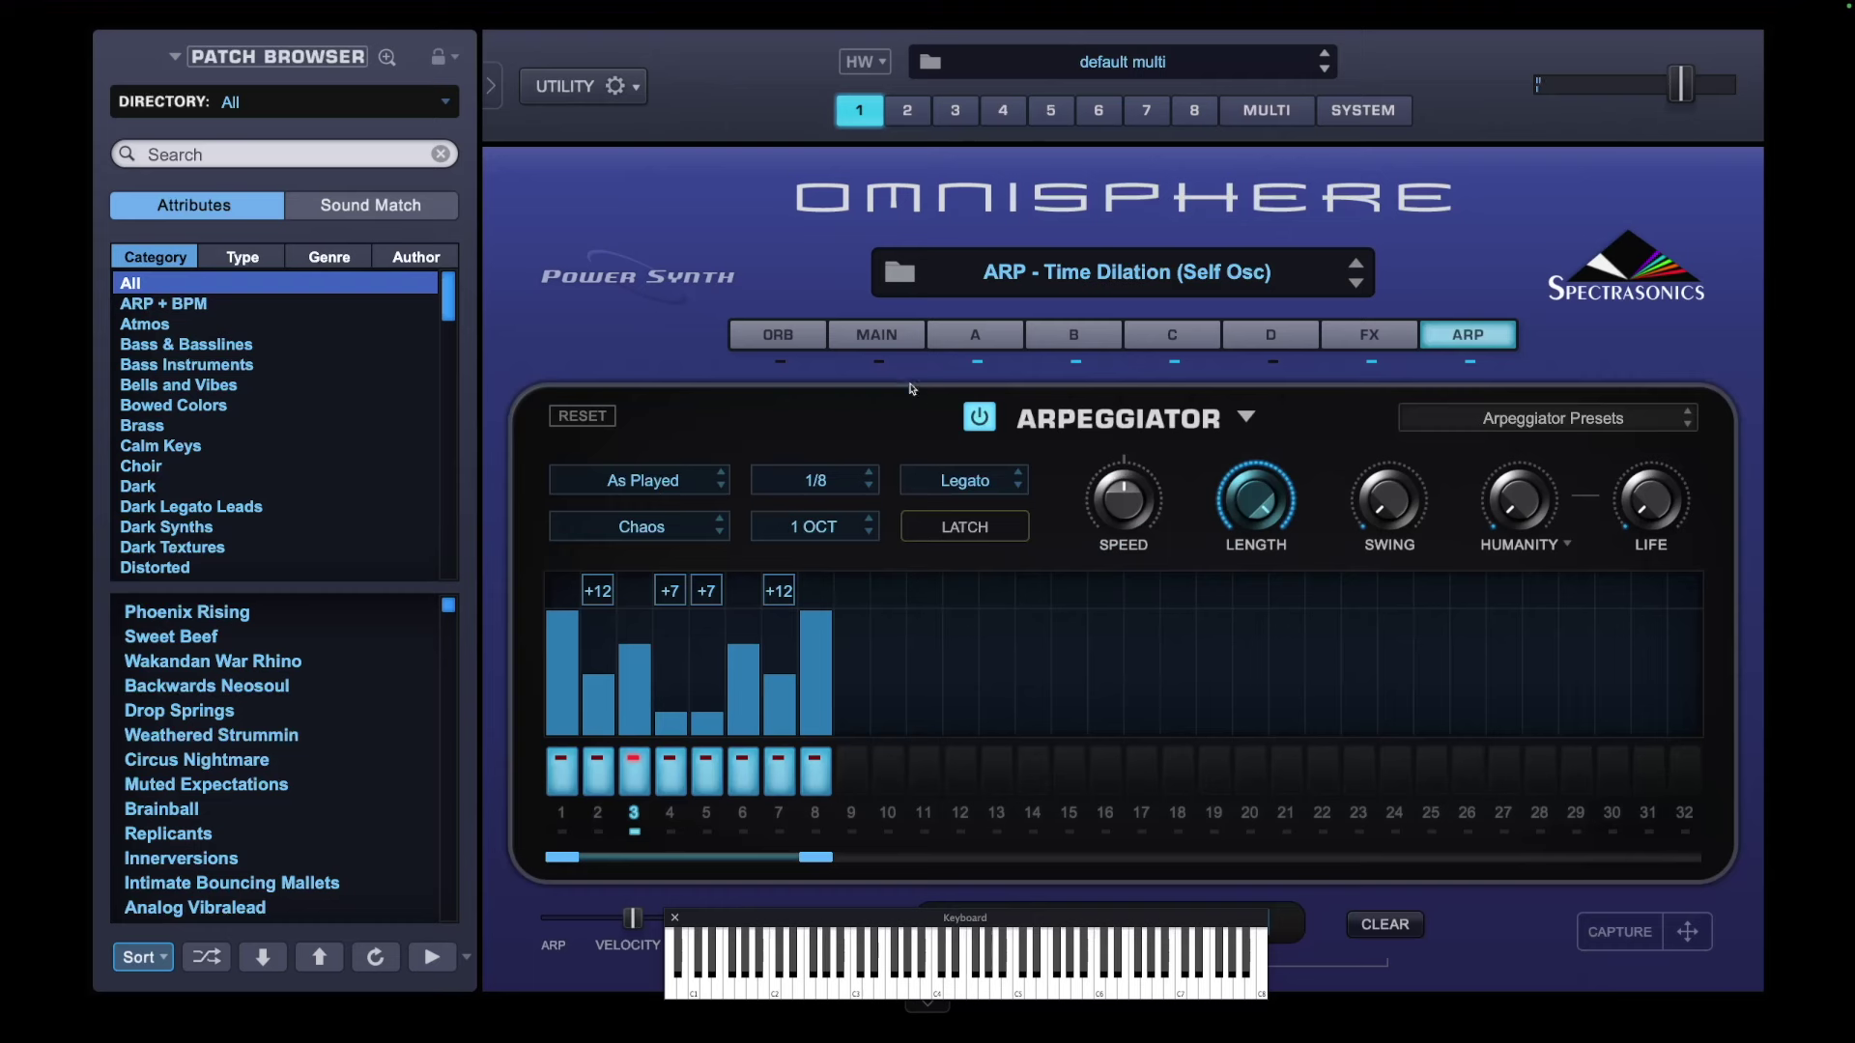
{"action": "left_click", "coordinate": [950, 340]}
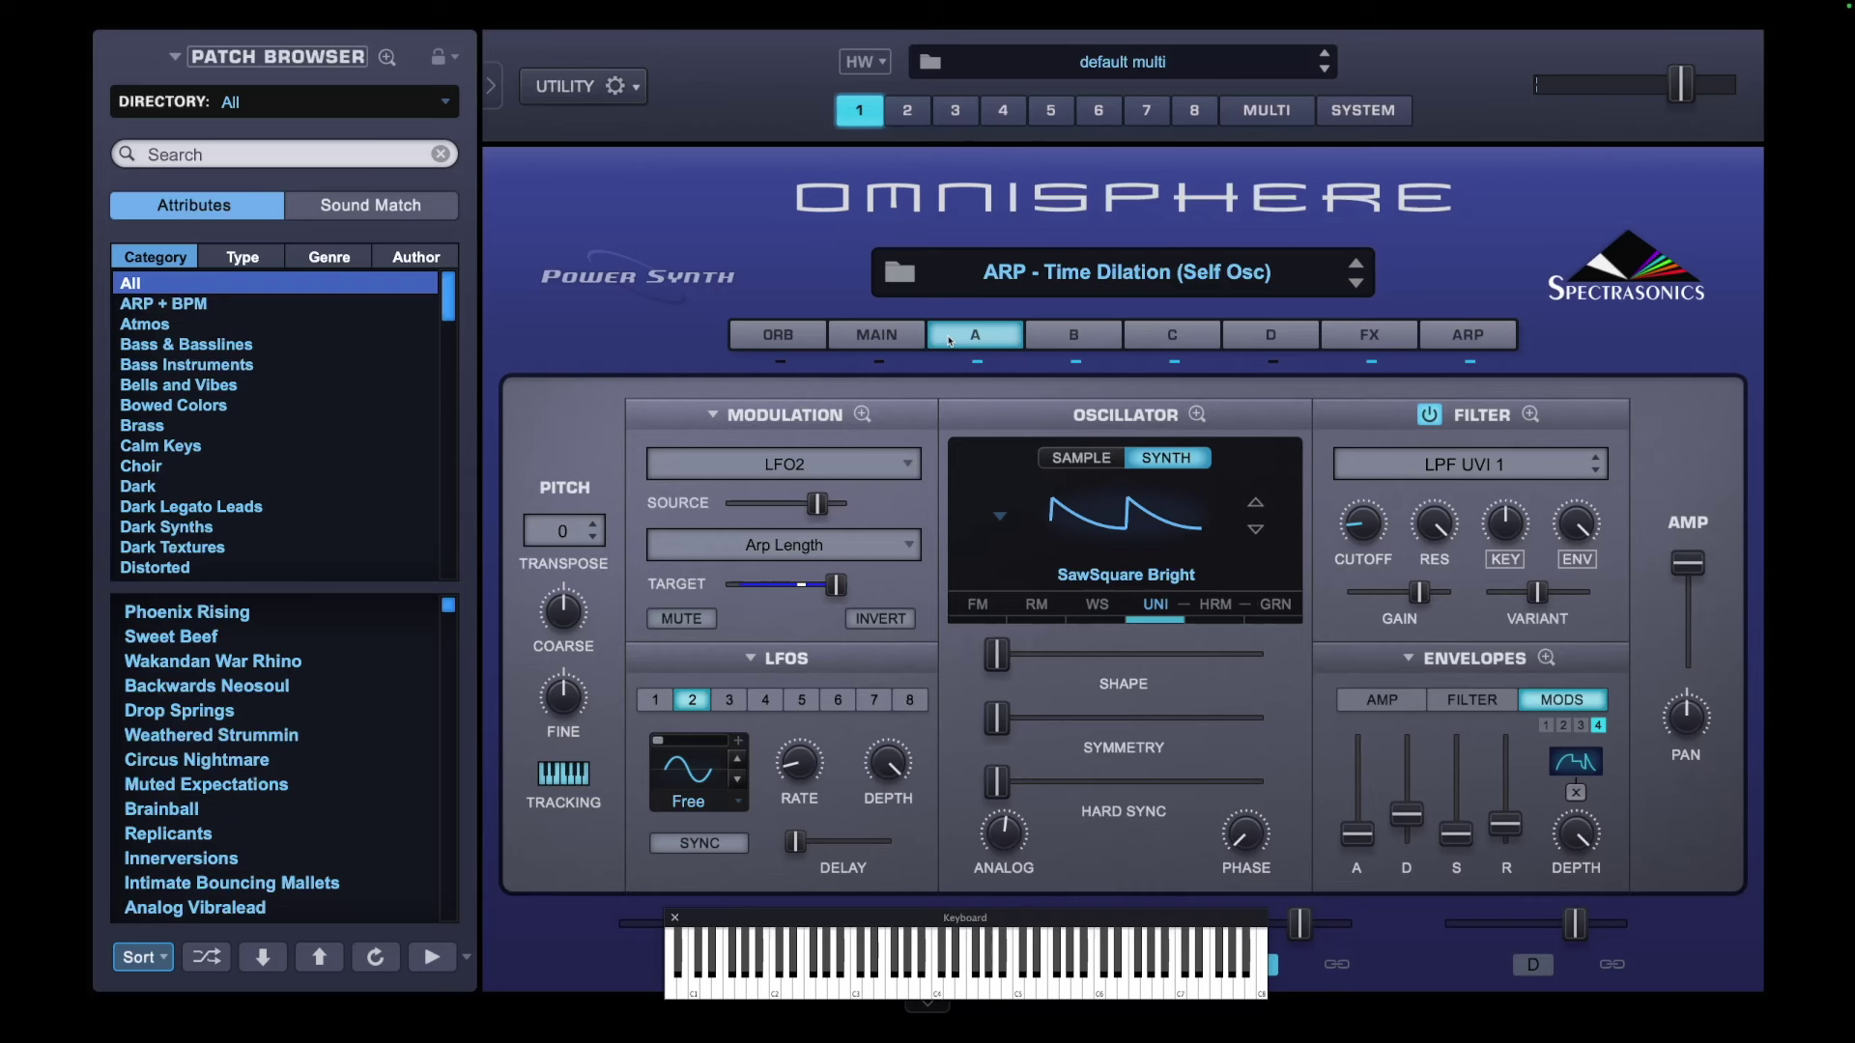
{"action": "left_click", "coordinate": [614, 86]}
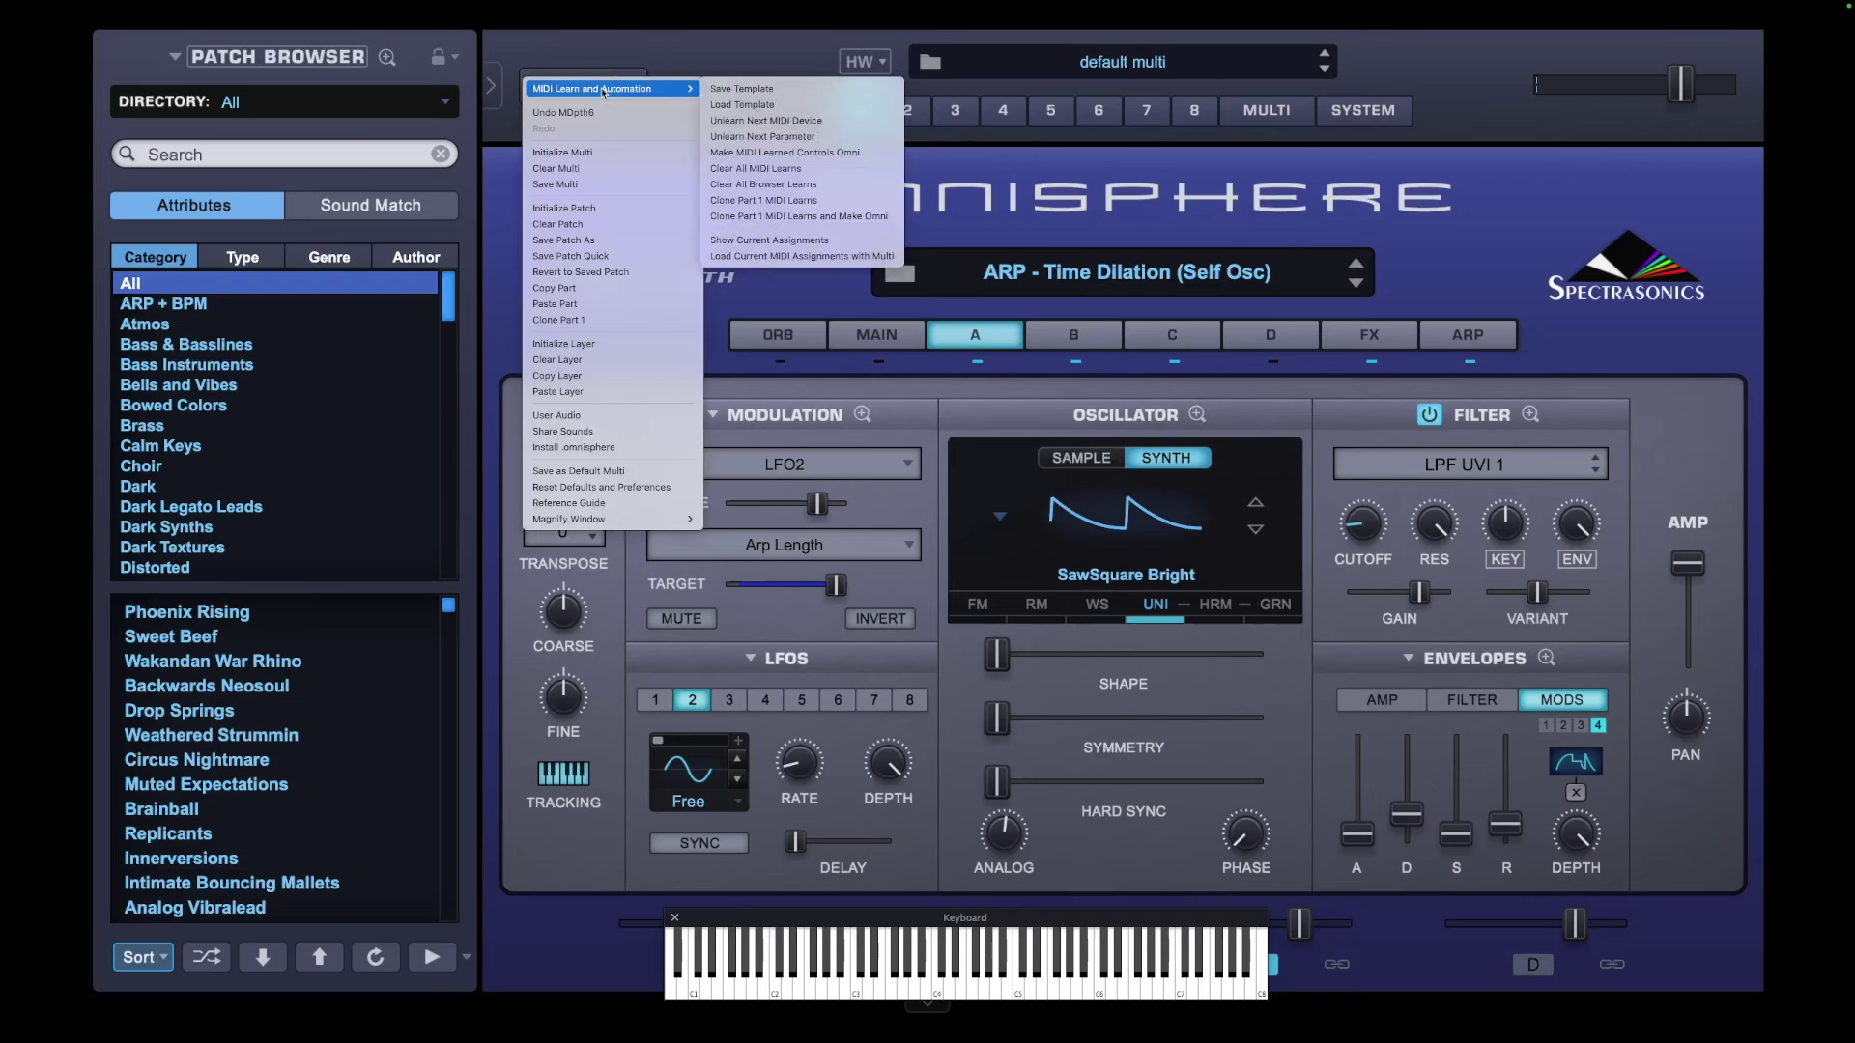
{"action": "left_click", "coordinate": [606, 217]}
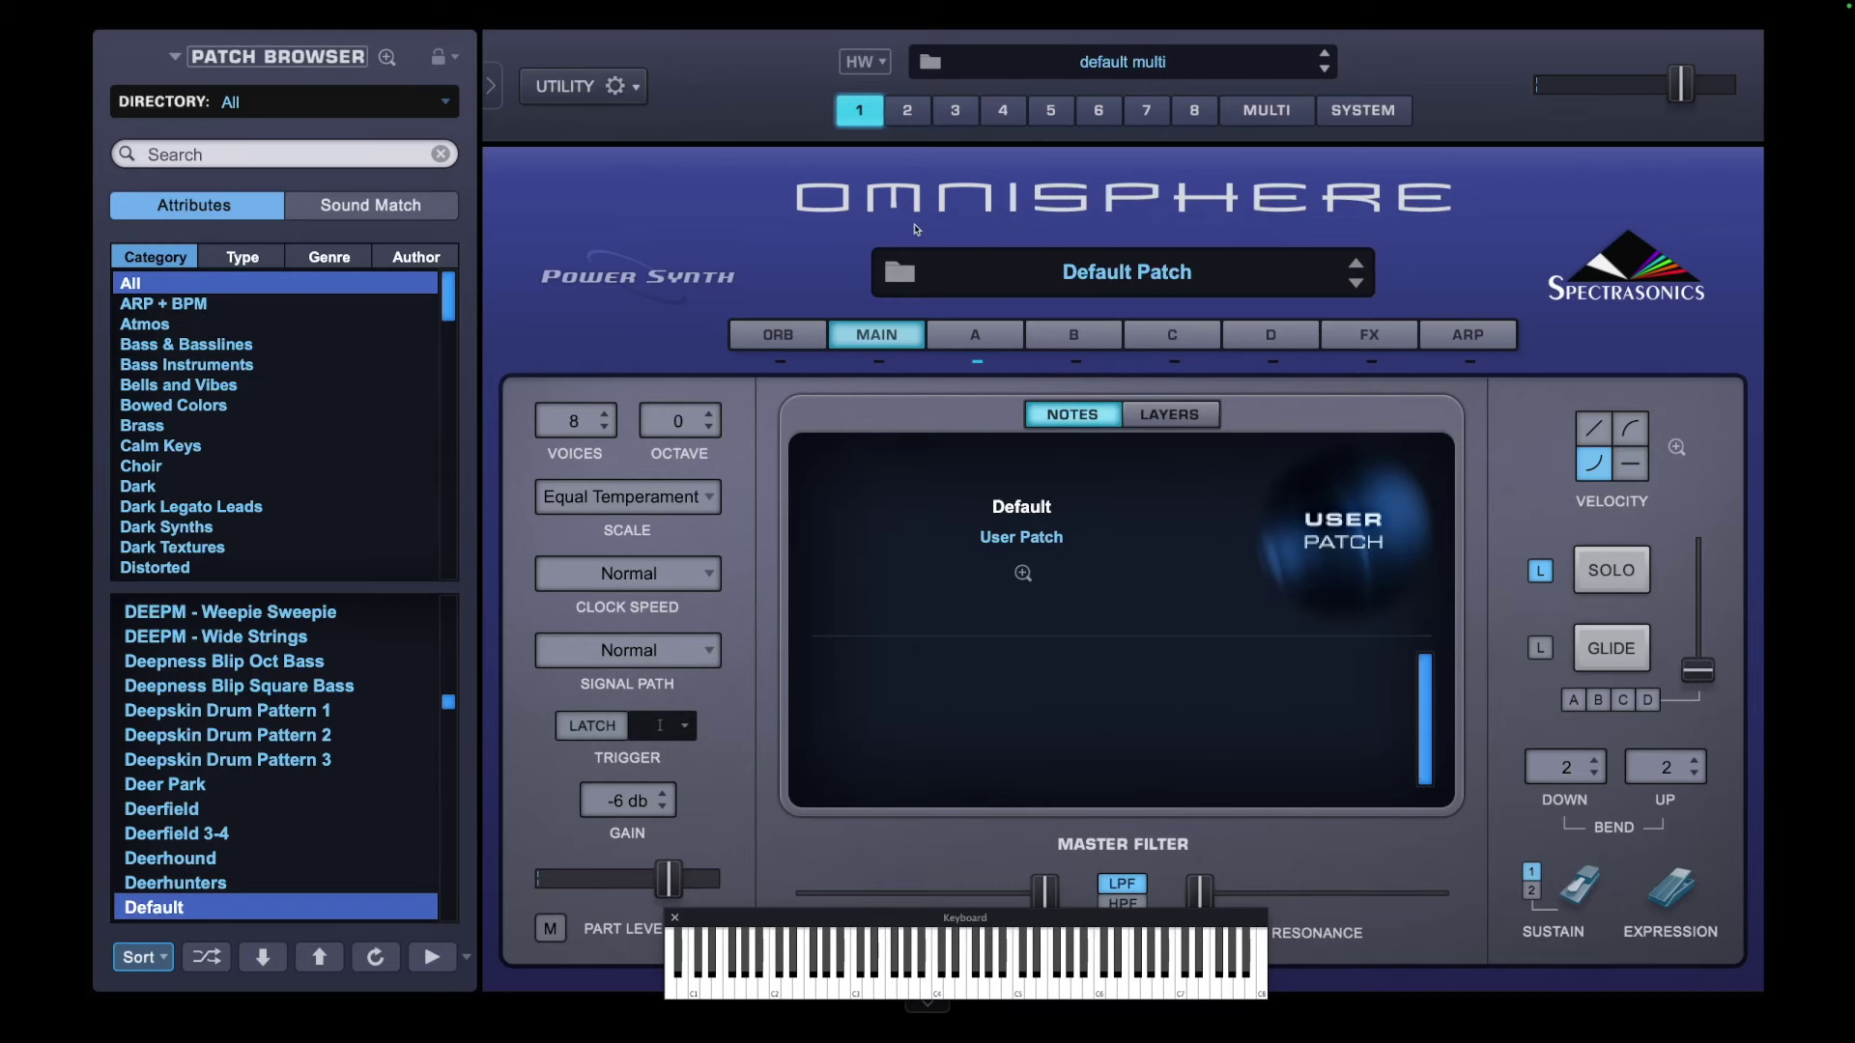
Set layer A's filter to the LPF UVI 1 lowpass preset
{"action": "left_click", "coordinate": [950, 332]}
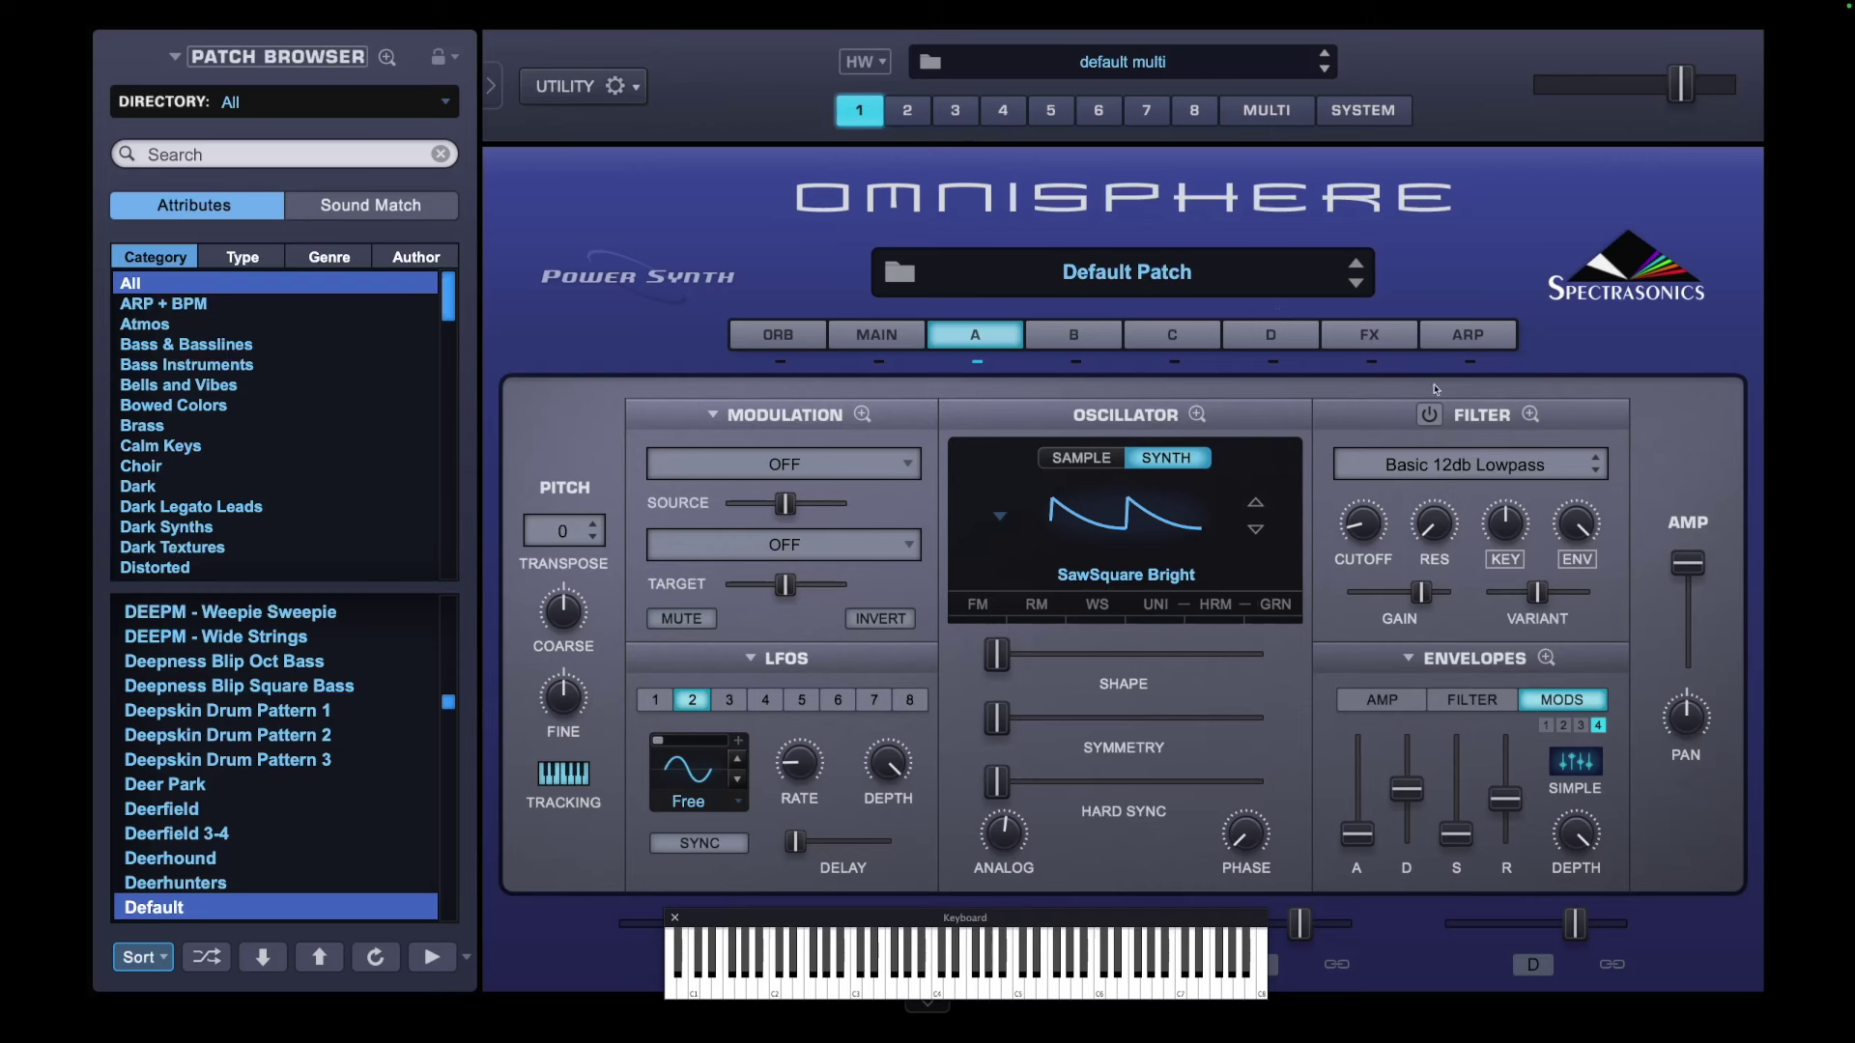
{"action": "left_click", "coordinate": [1429, 464]}
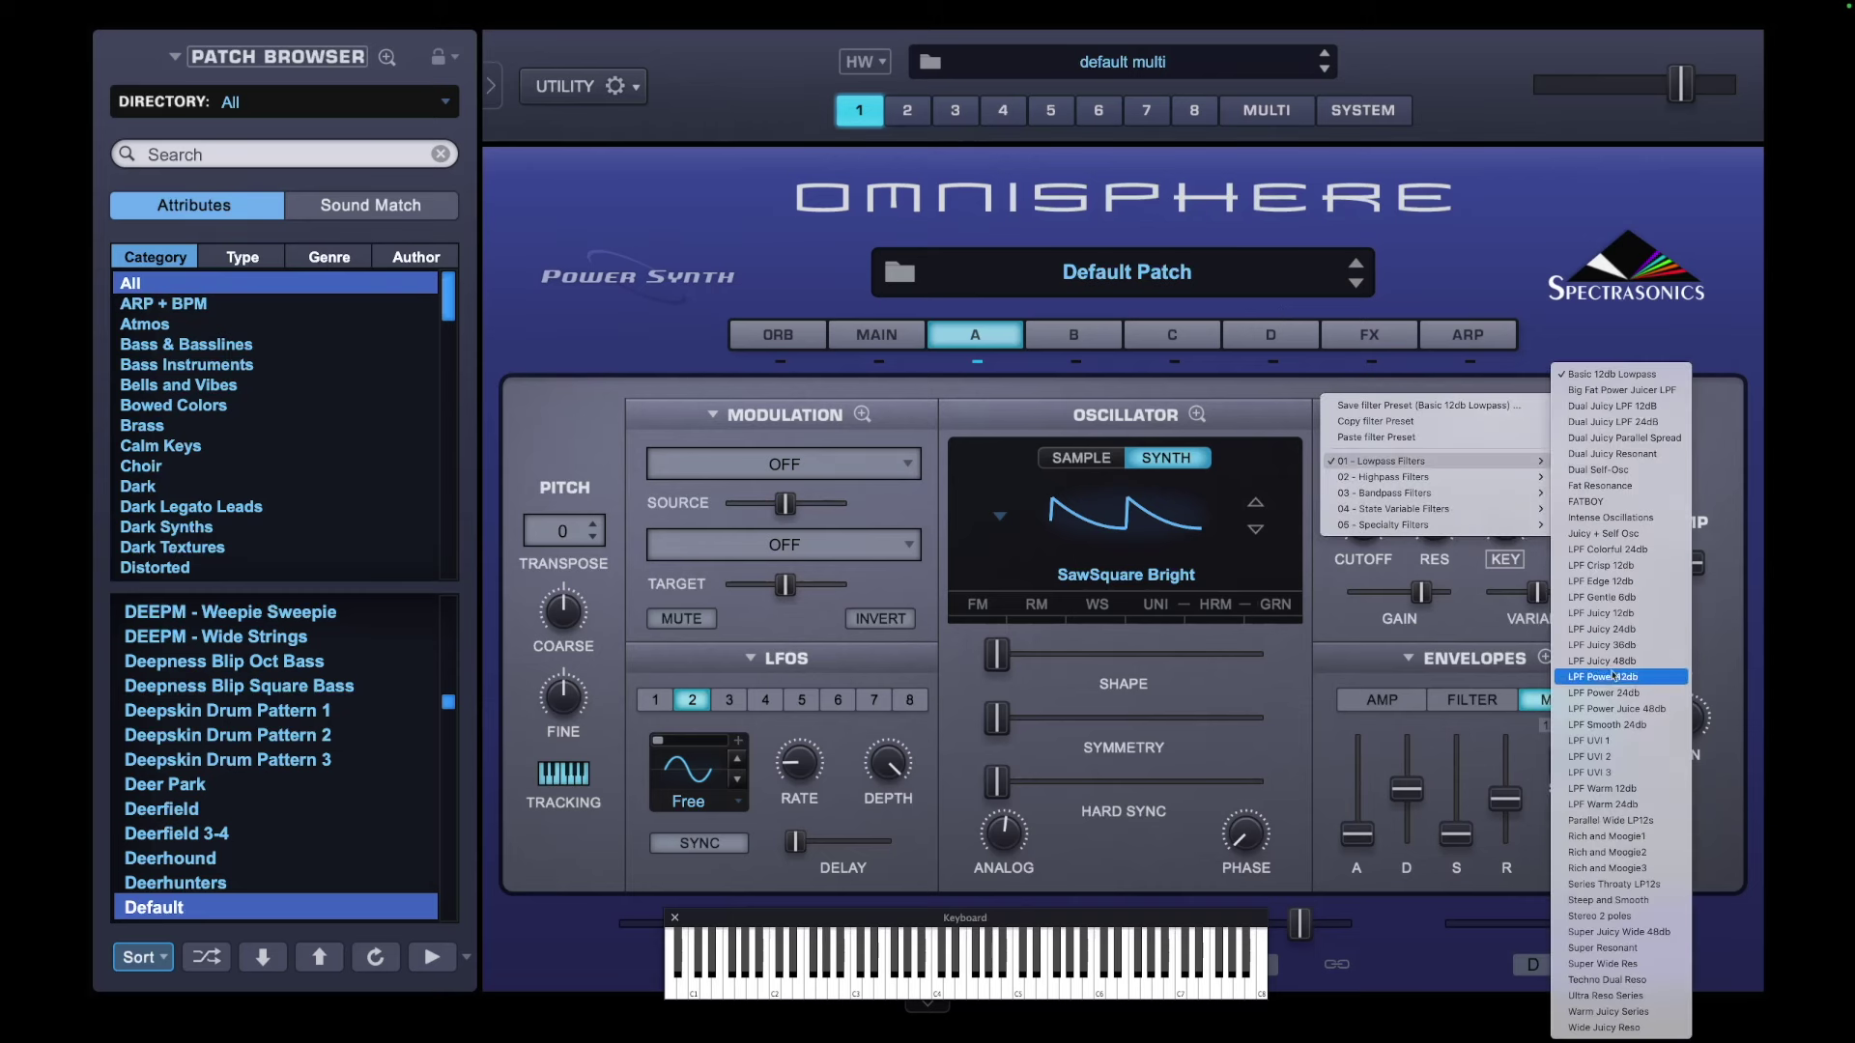
{"action": "key", "text": "Escape"}
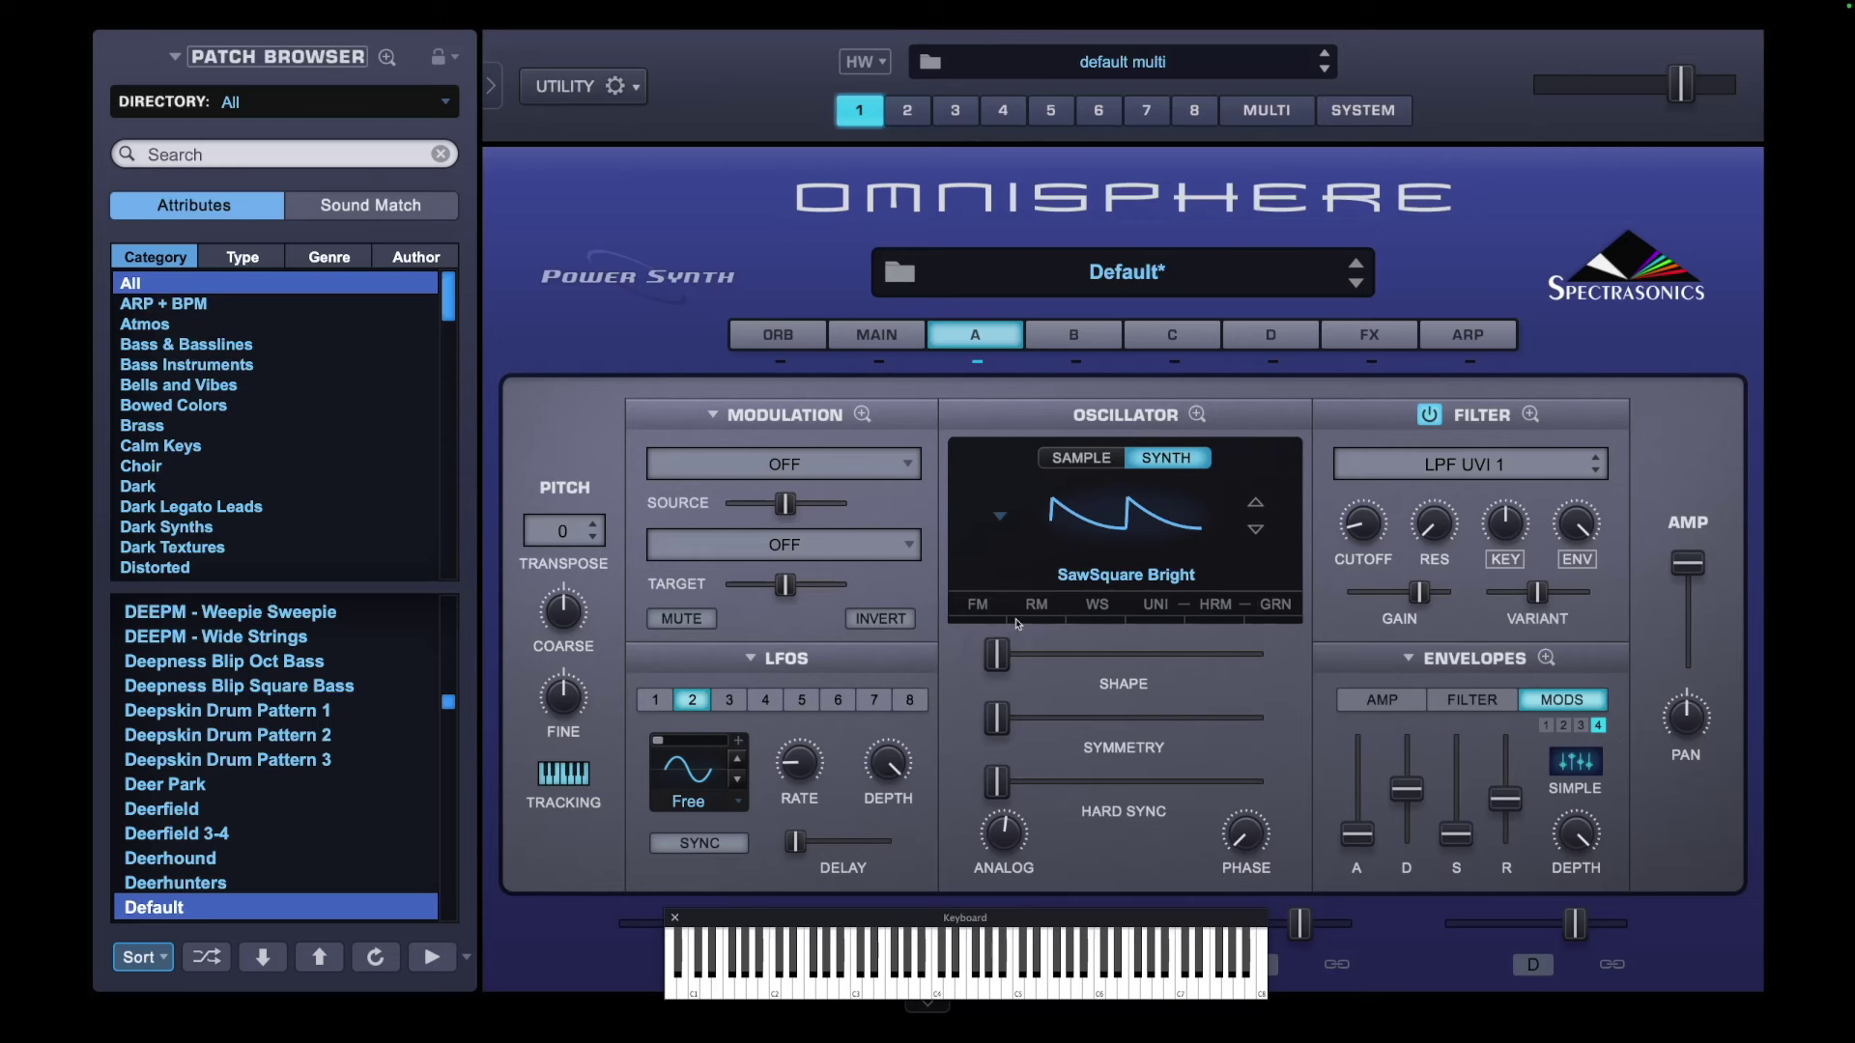
Set the patch's overall gain to -12 dB
{"action": "left_click", "coordinate": [875, 348]}
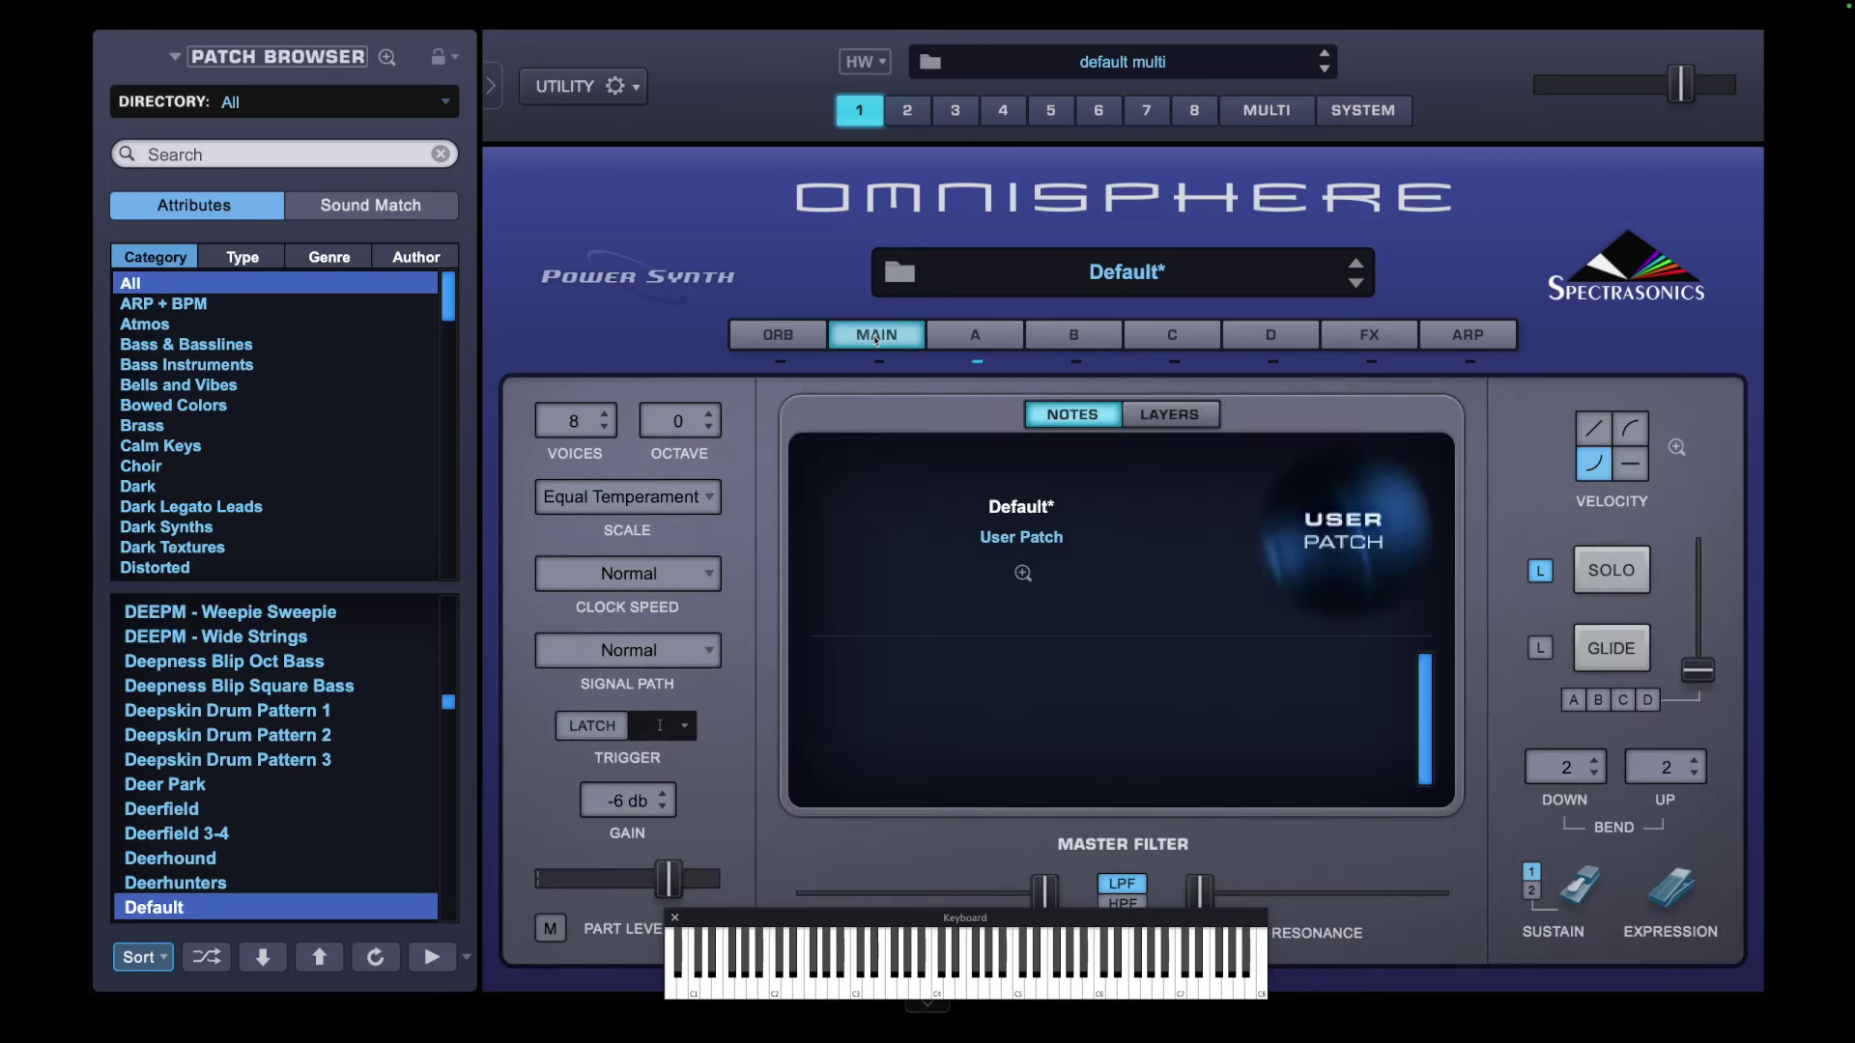
{"action": "left_click", "coordinate": [635, 794]}
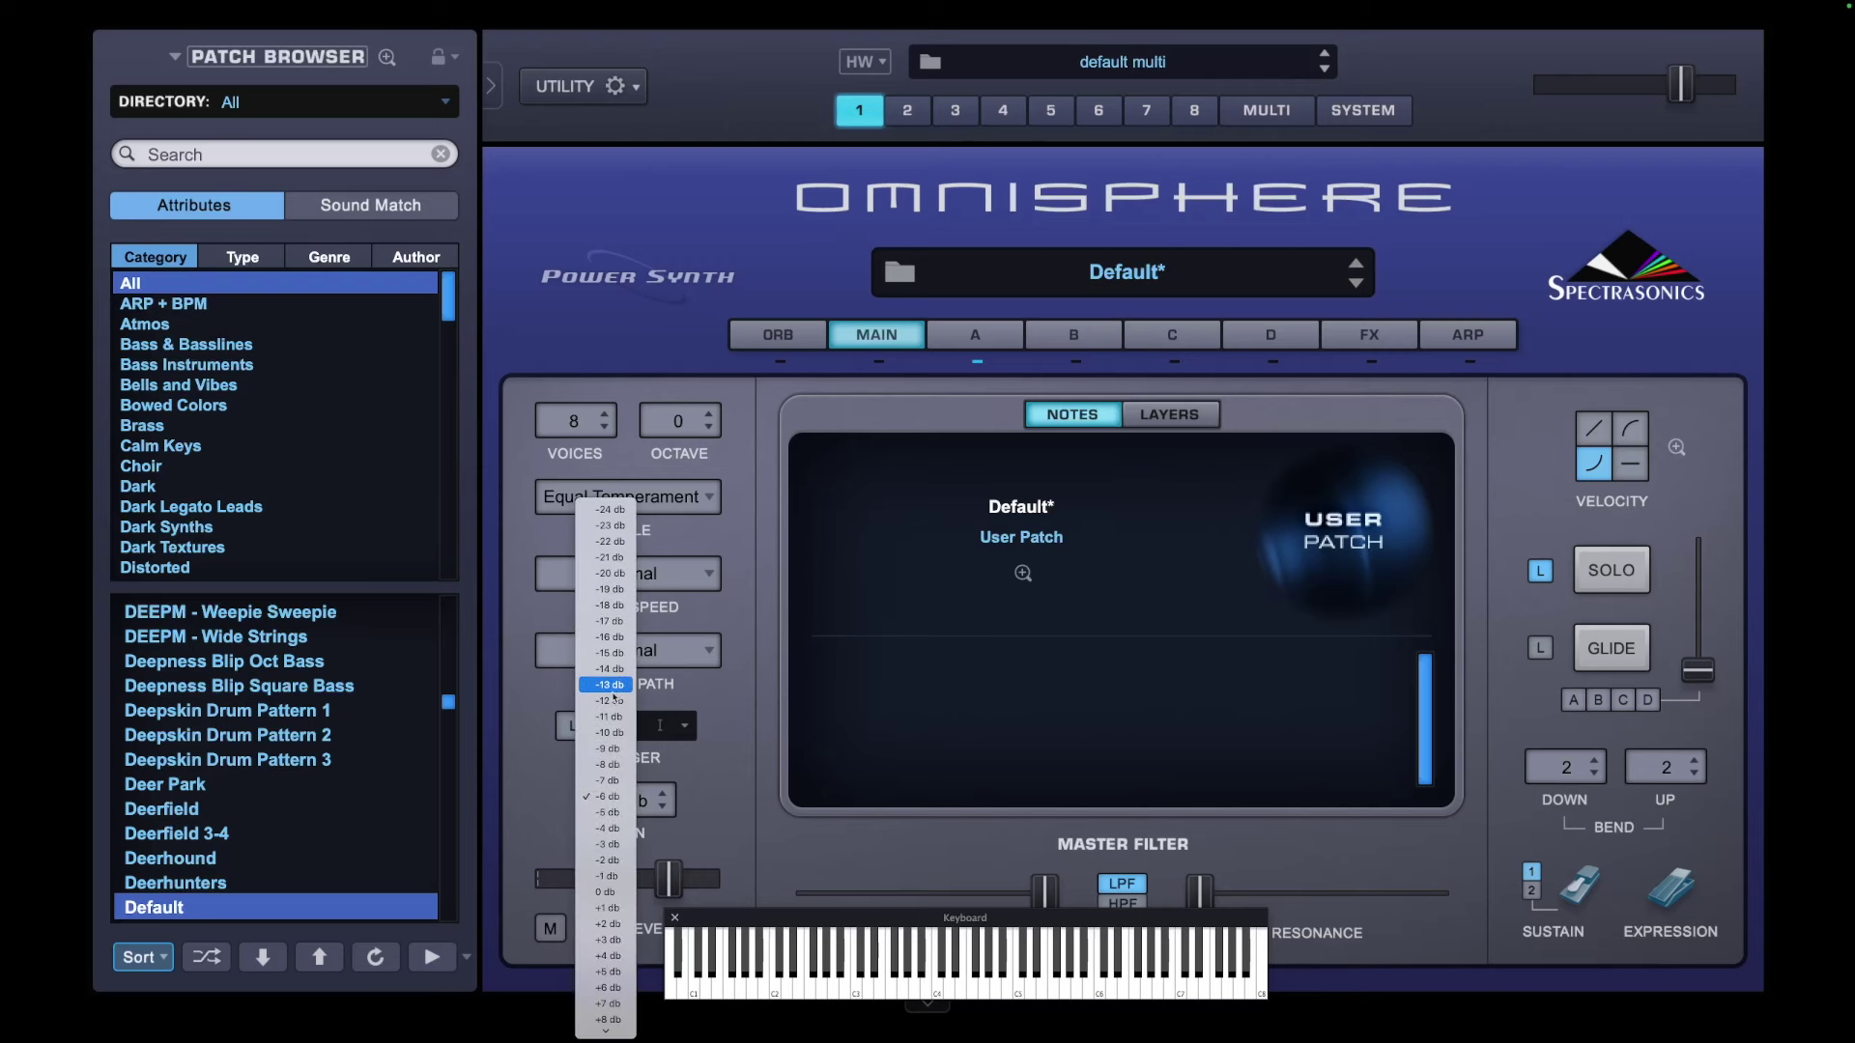
{"action": "left_click", "coordinate": [615, 702]}
Adjust the resonance and cutoff of layer A's filter
{"action": "left_click", "coordinate": [976, 339]}
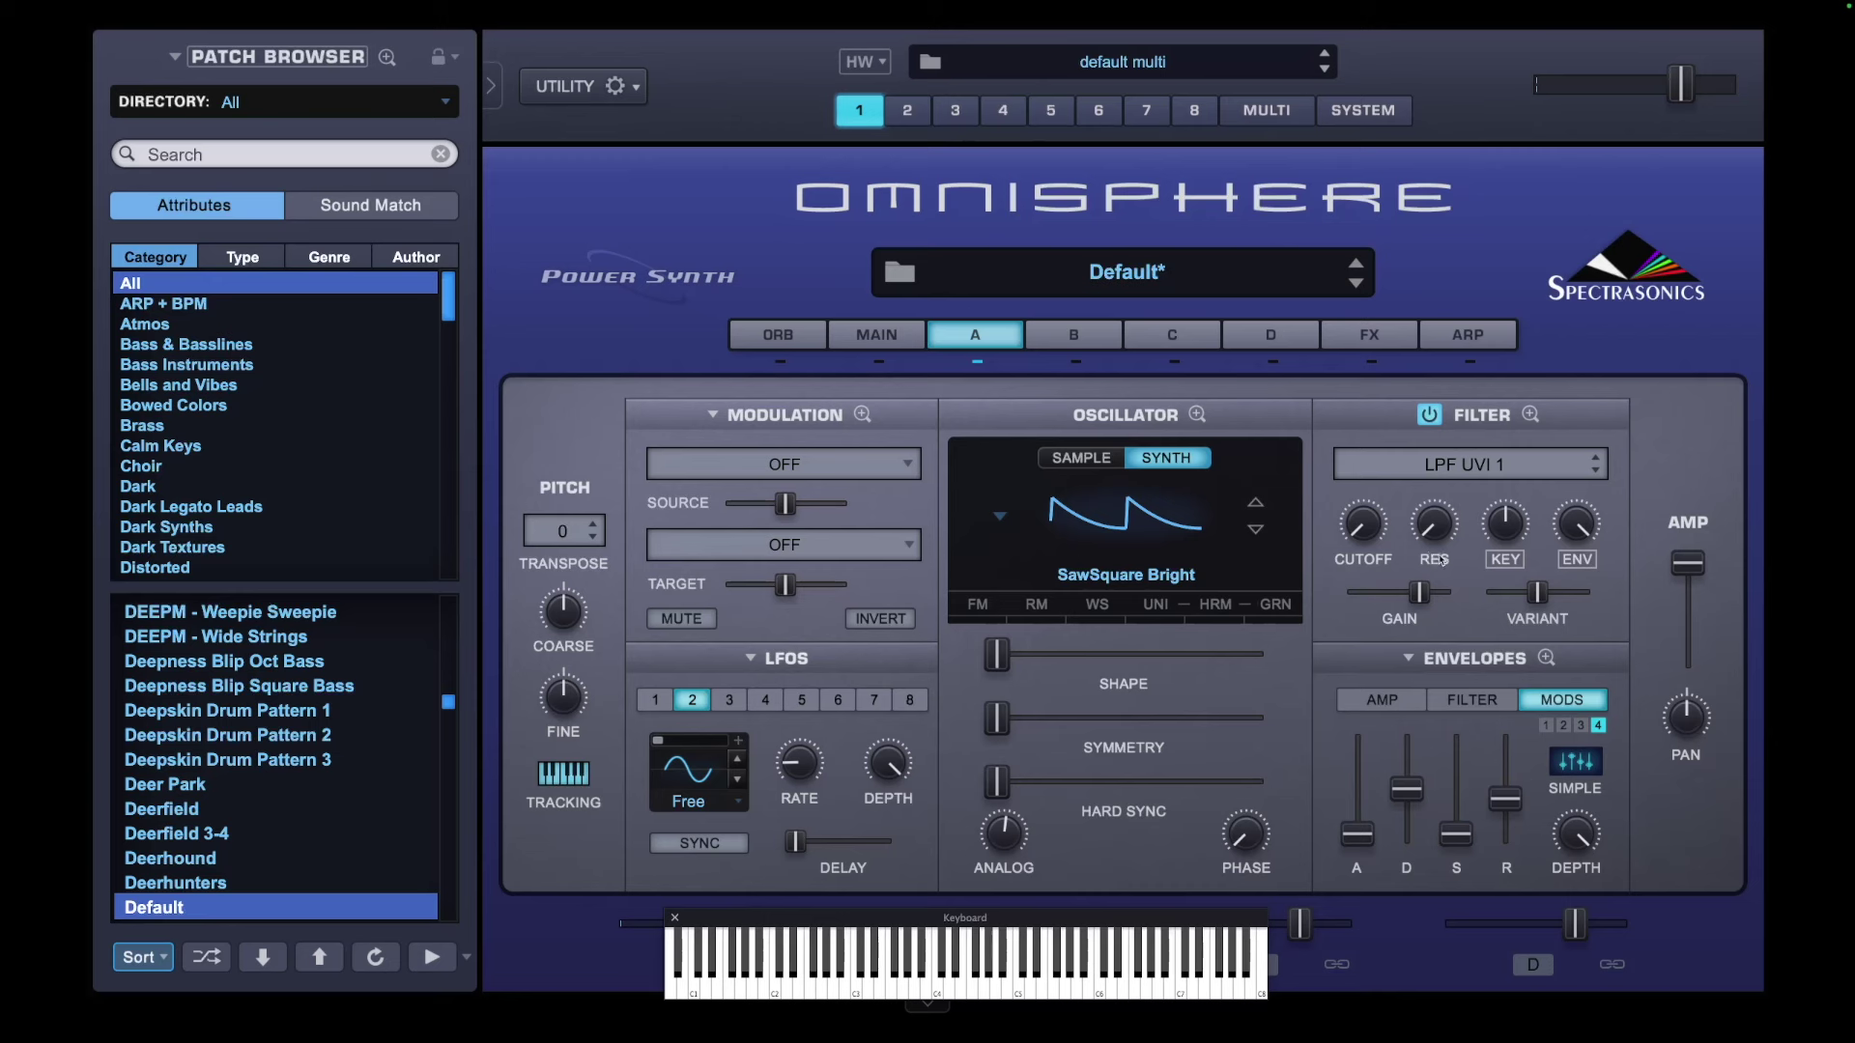
{"action": "left_click_drag", "start_coordinate": [1438, 529], "coordinate": [1497, 249]}
{"action": "left_click_drag", "start_coordinate": [1362, 525], "coordinate": [1409, 553]}
{"action": "left_click", "coordinate": [878, 345]}
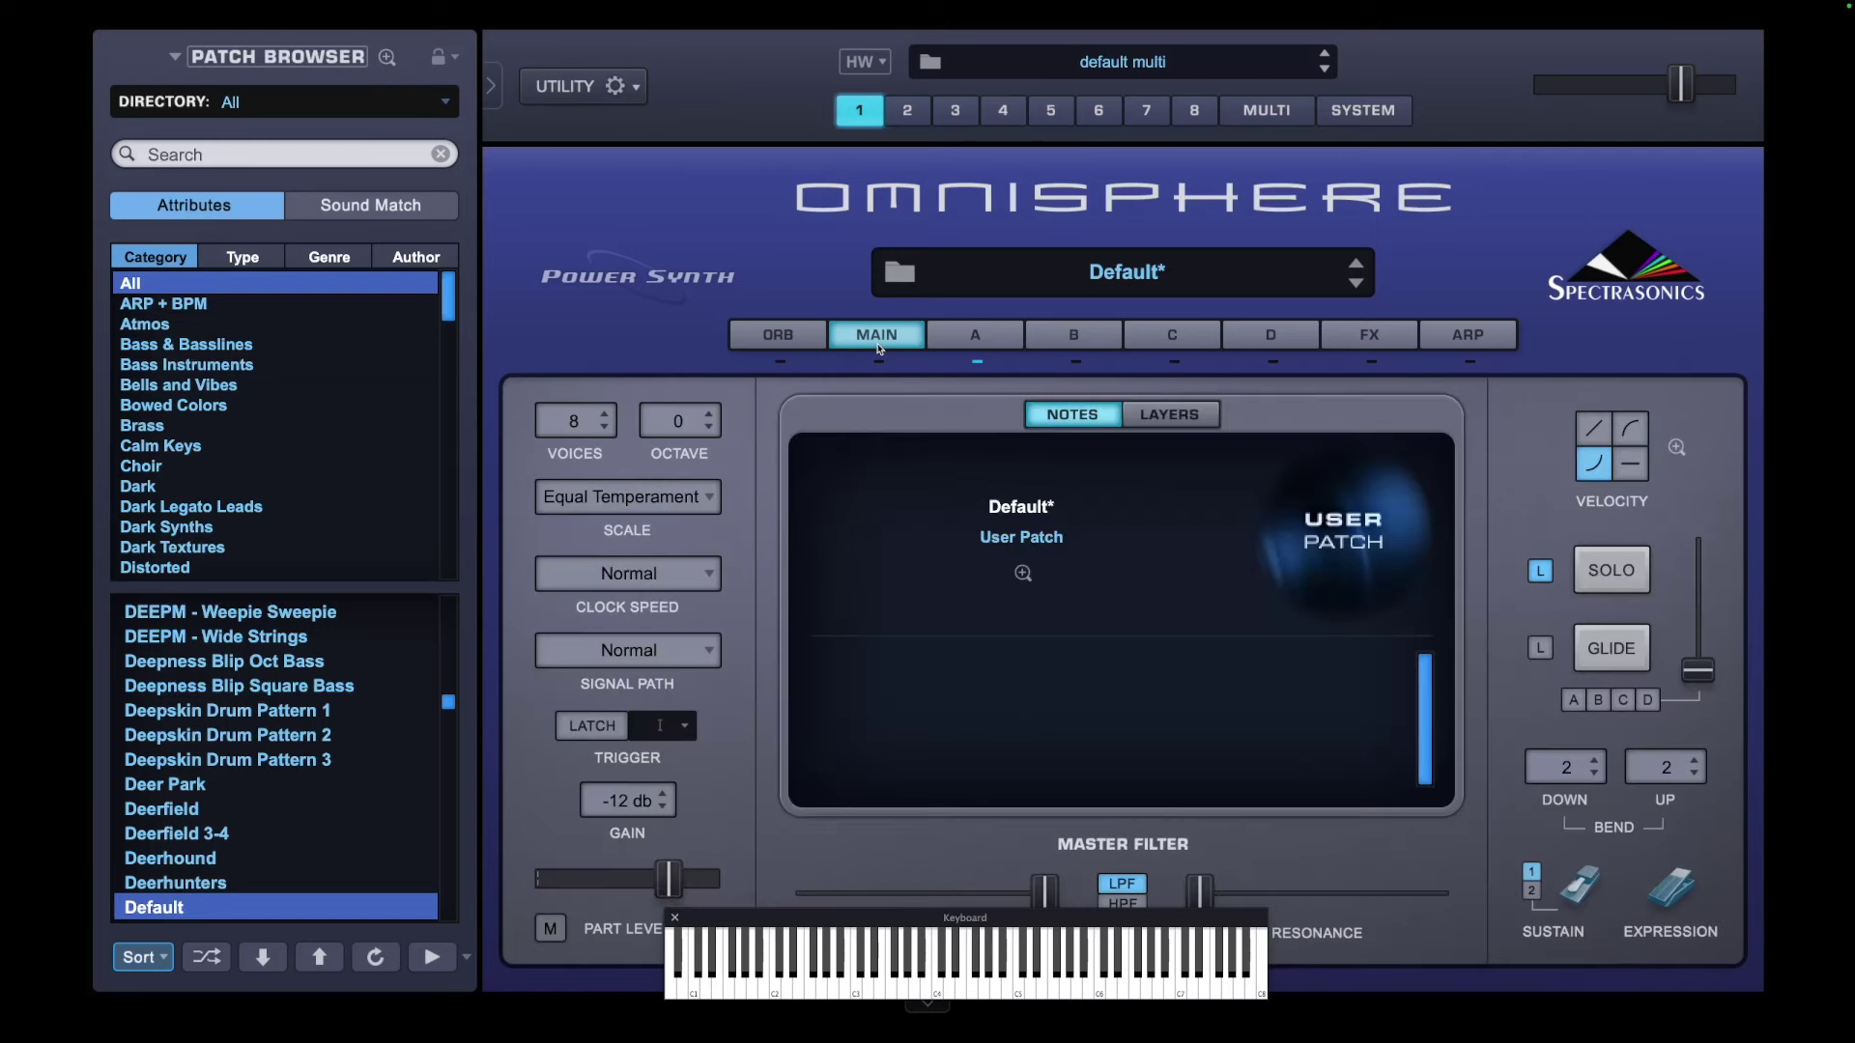
{"action": "left_click", "coordinate": [633, 800]}
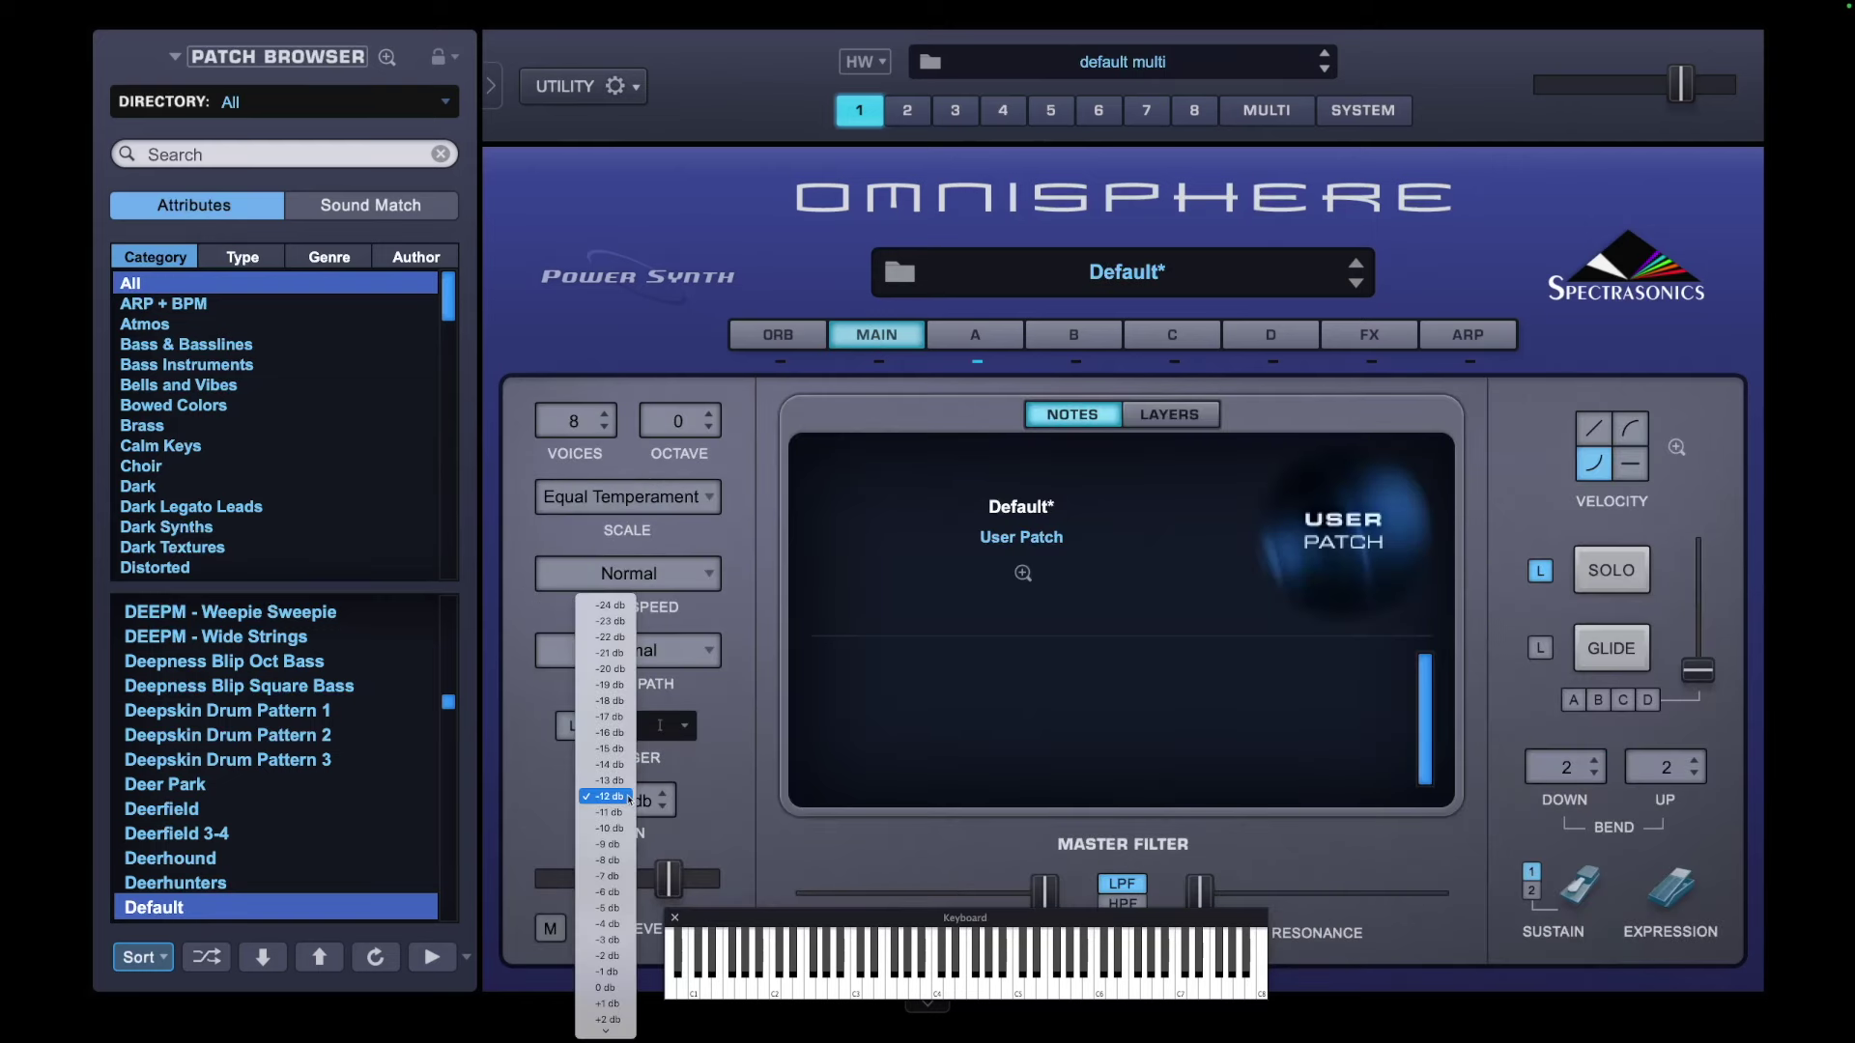
{"action": "left_click", "coordinate": [994, 339]}
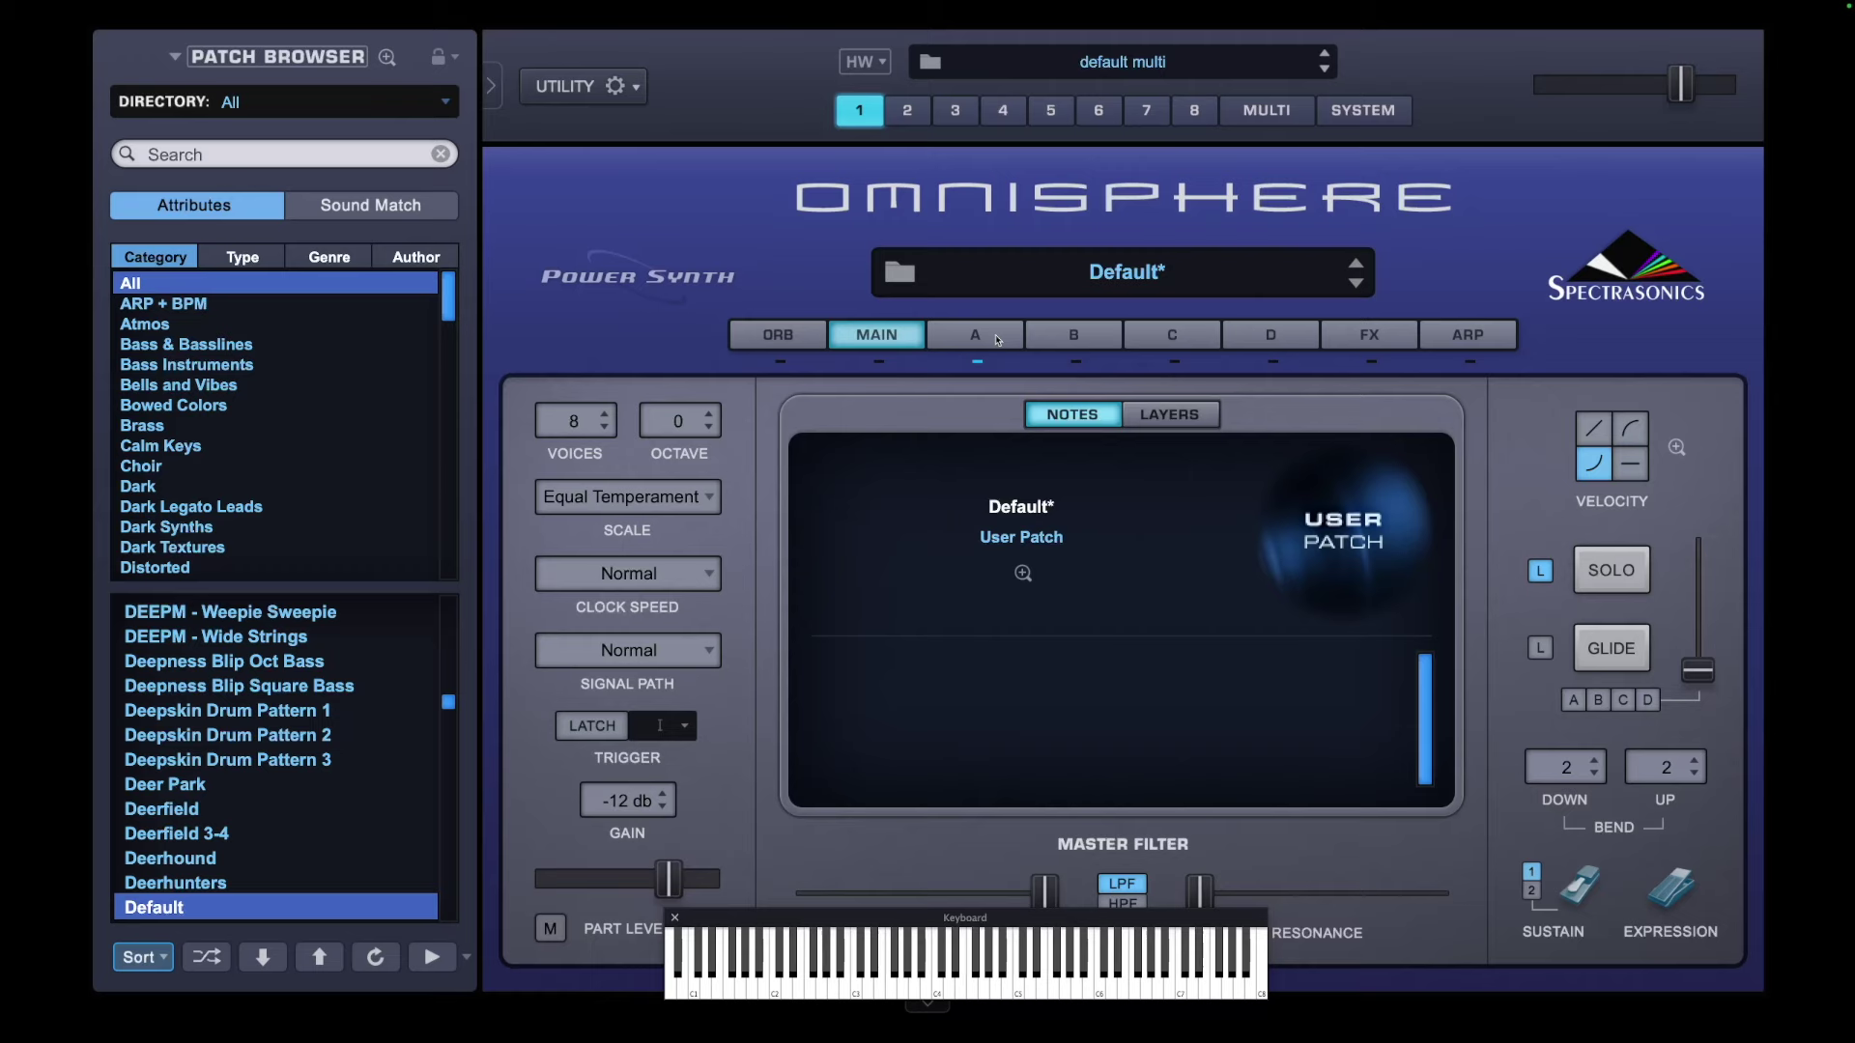
Raise the cutoff of layer A's lowpass filter slightly
{"action": "left_click", "coordinate": [998, 340]}
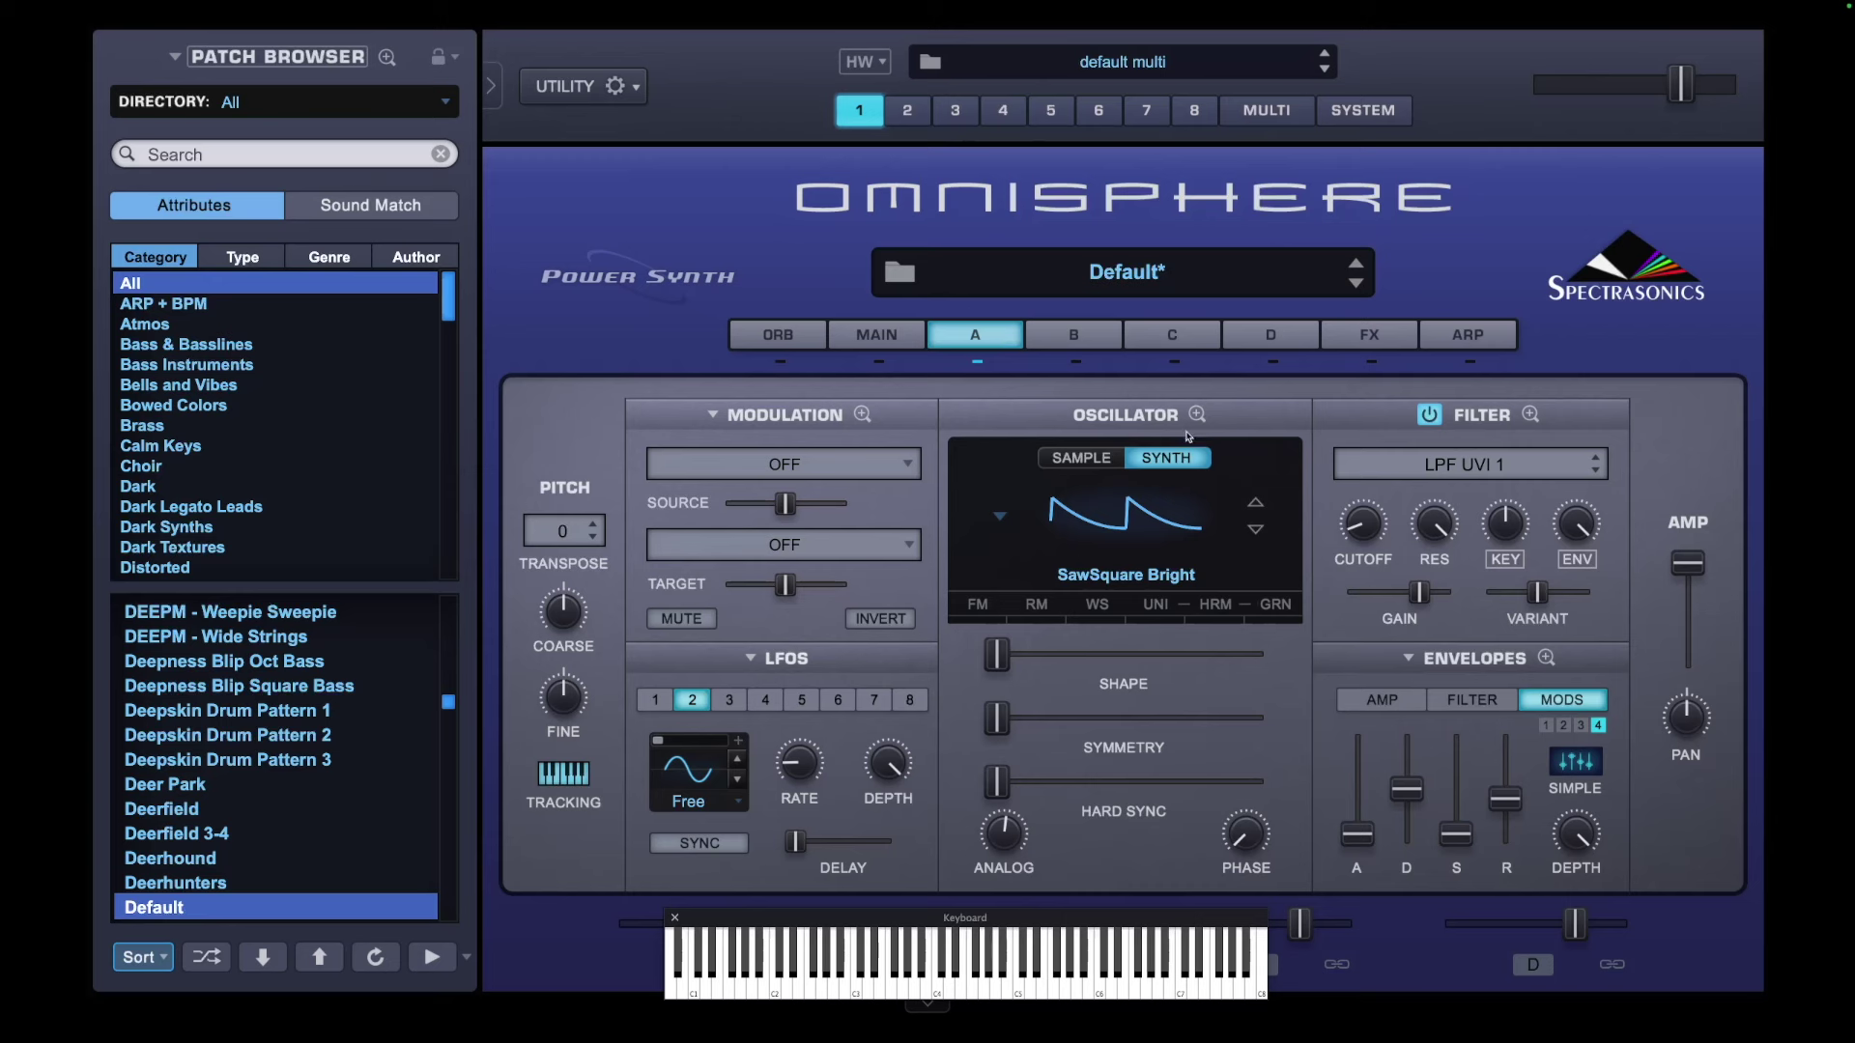
{"action": "mouse_move", "coordinate": [1357, 522]}
{"action": "scroll", "coordinate": [1357, 523], "scroll_direction": "up", "scroll_amount": 3}
Enable unison on layer A's oscillator with its depth at about a third and its octave at -1
{"action": "left_click", "coordinate": [1159, 606]}
{"action": "left_click", "coordinate": [1042, 509]}
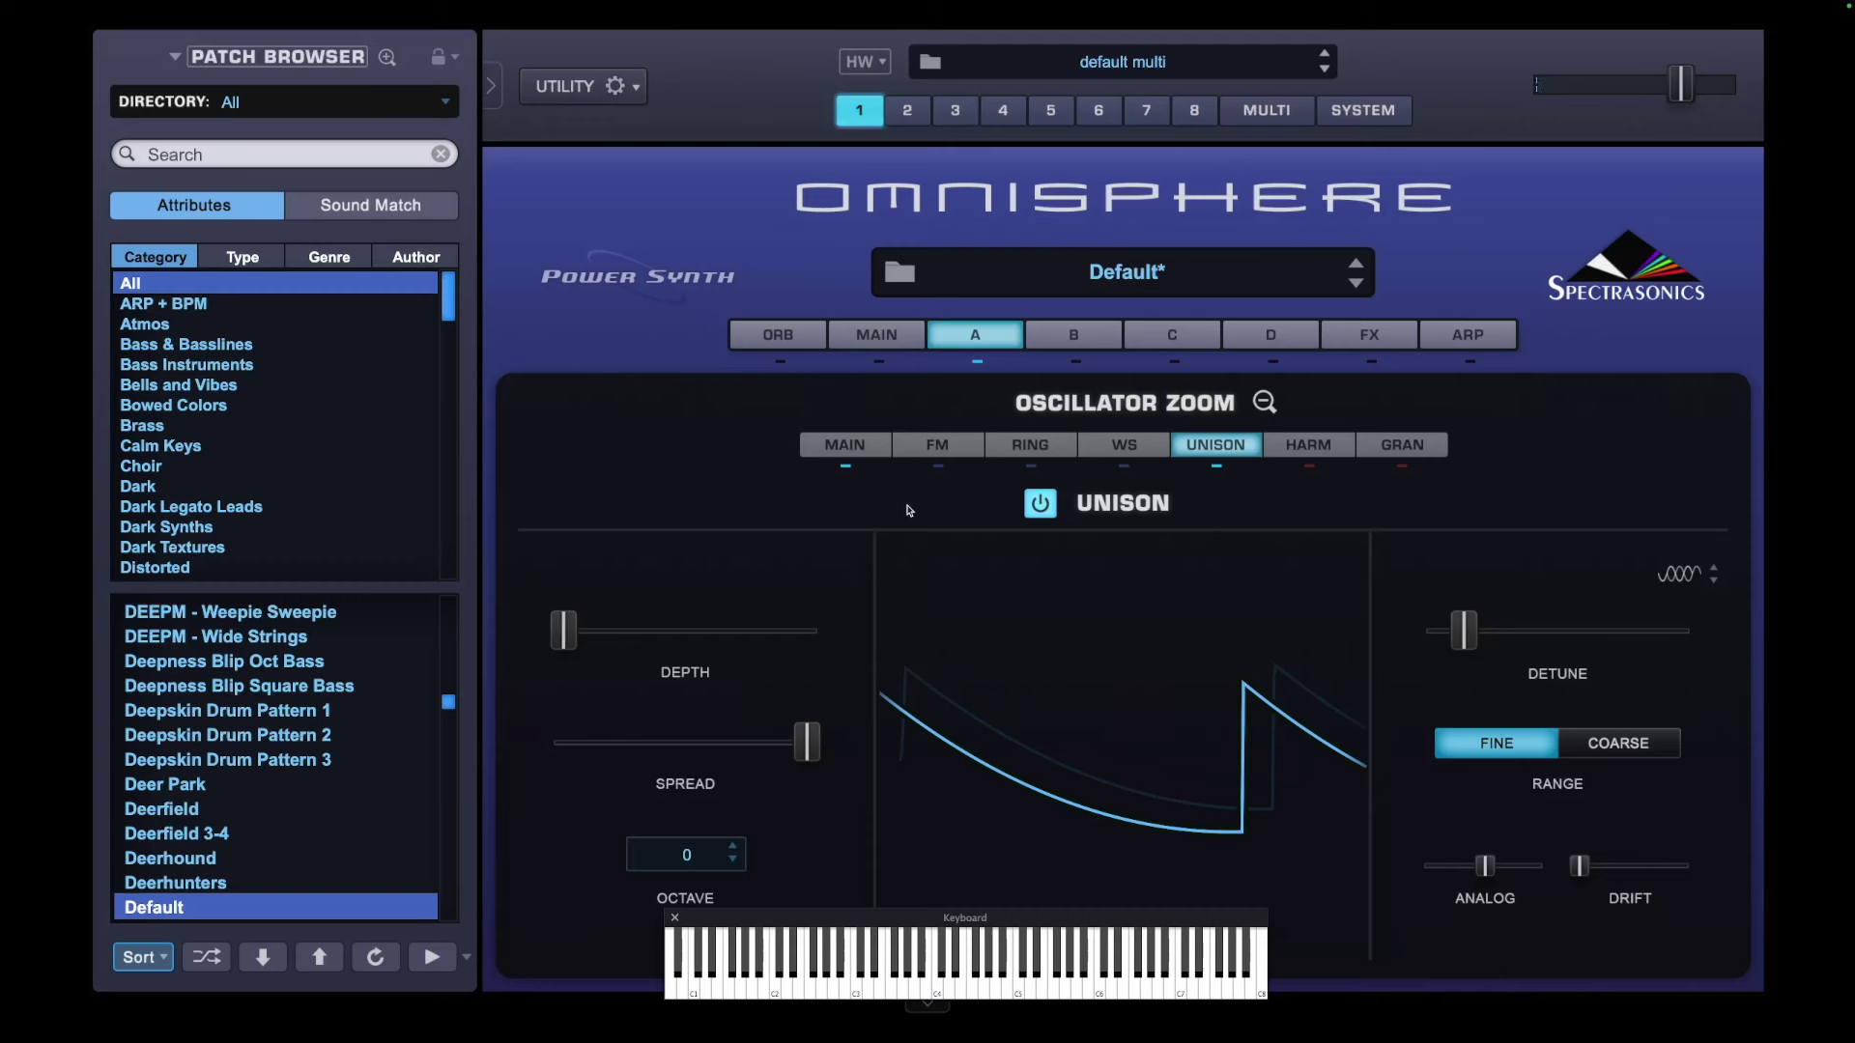
{"action": "left_click_drag", "start_coordinate": [566, 627], "coordinate": [649, 639]}
{"action": "left_click", "coordinate": [733, 861]}
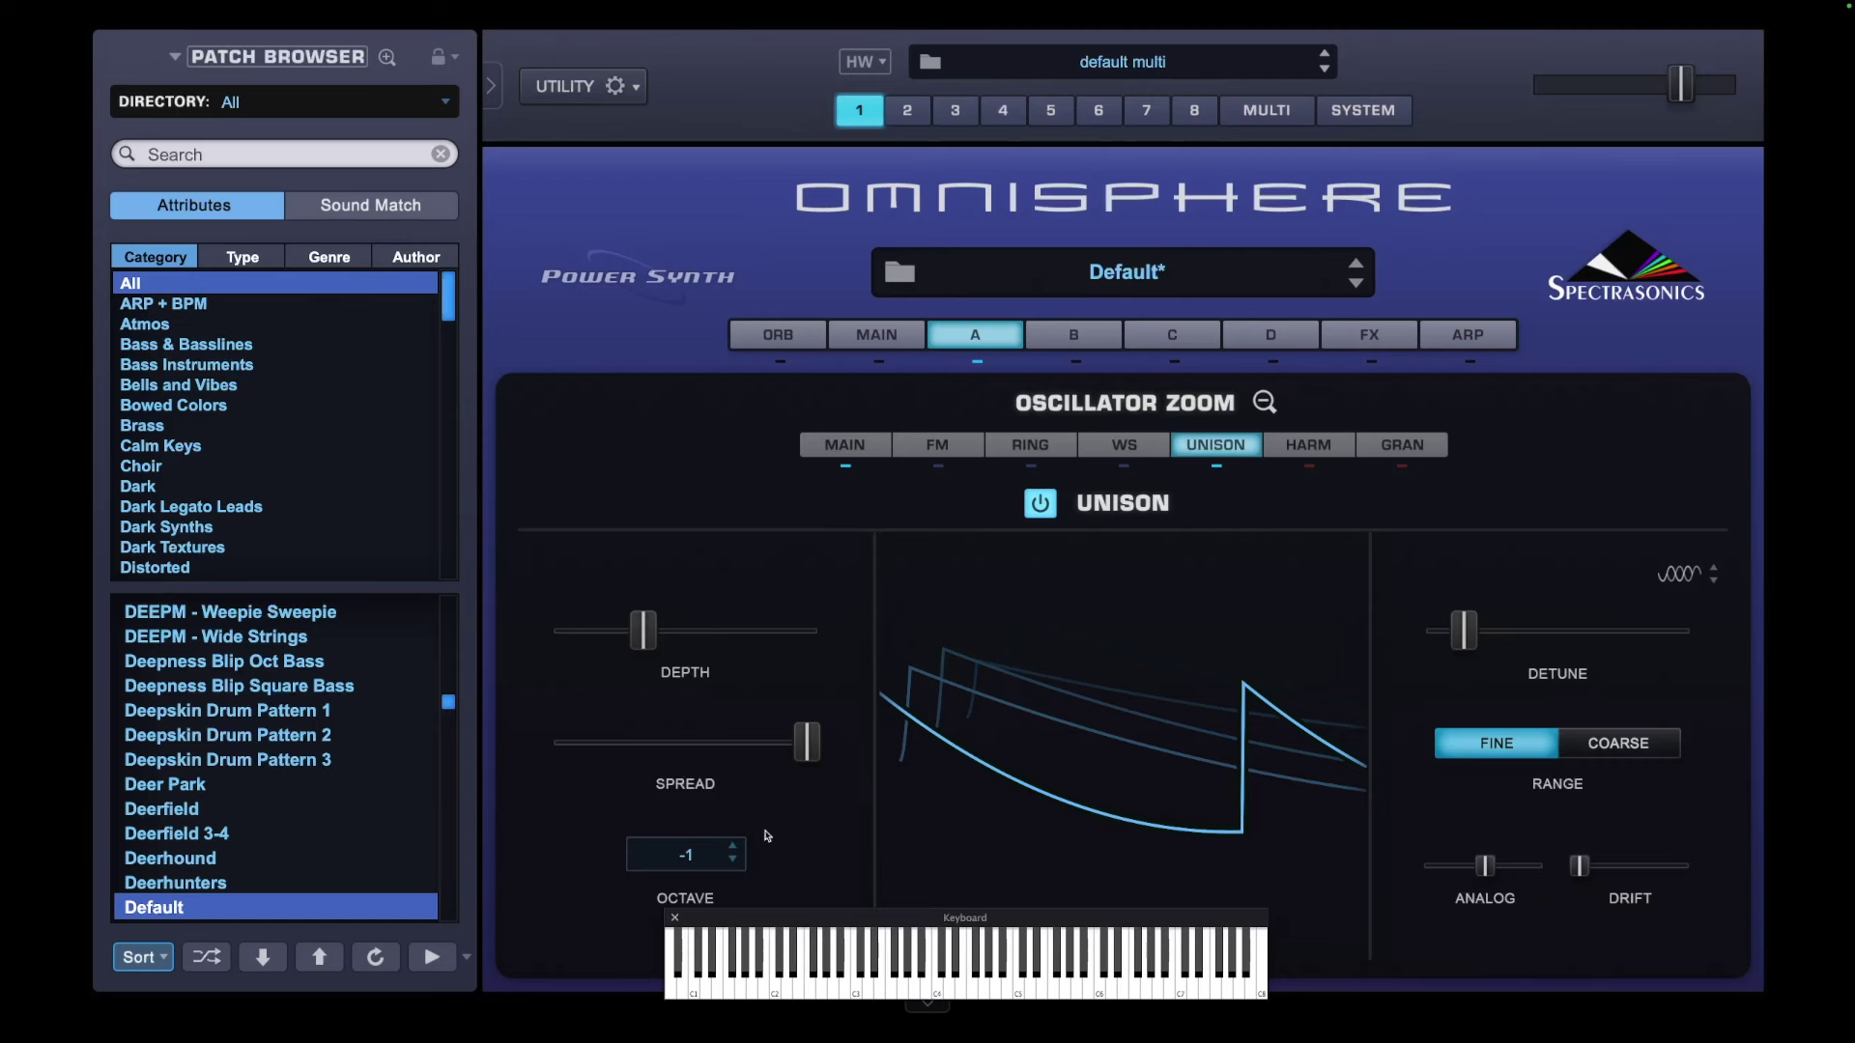
Turn on the arpeggiator for the patch
{"action": "left_click", "coordinate": [1378, 336]}
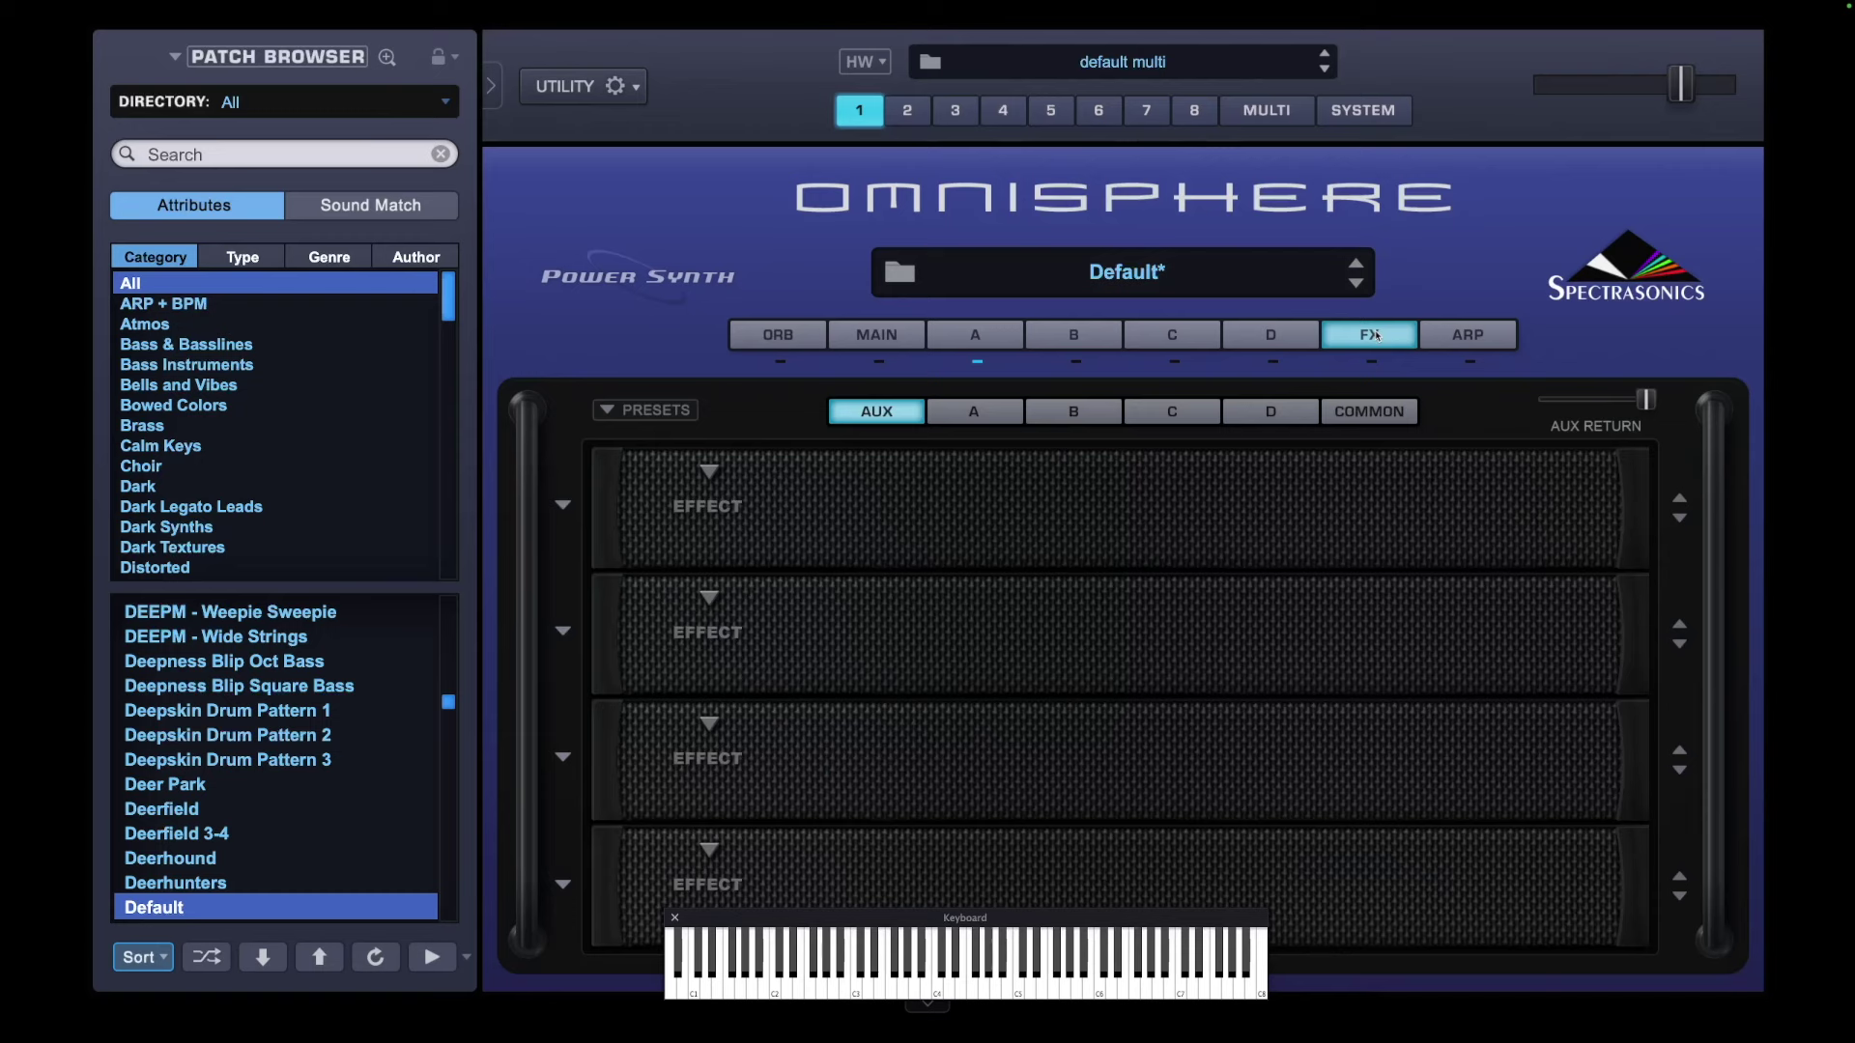
{"action": "left_click", "coordinate": [1463, 338]}
{"action": "left_click", "coordinate": [977, 417]}
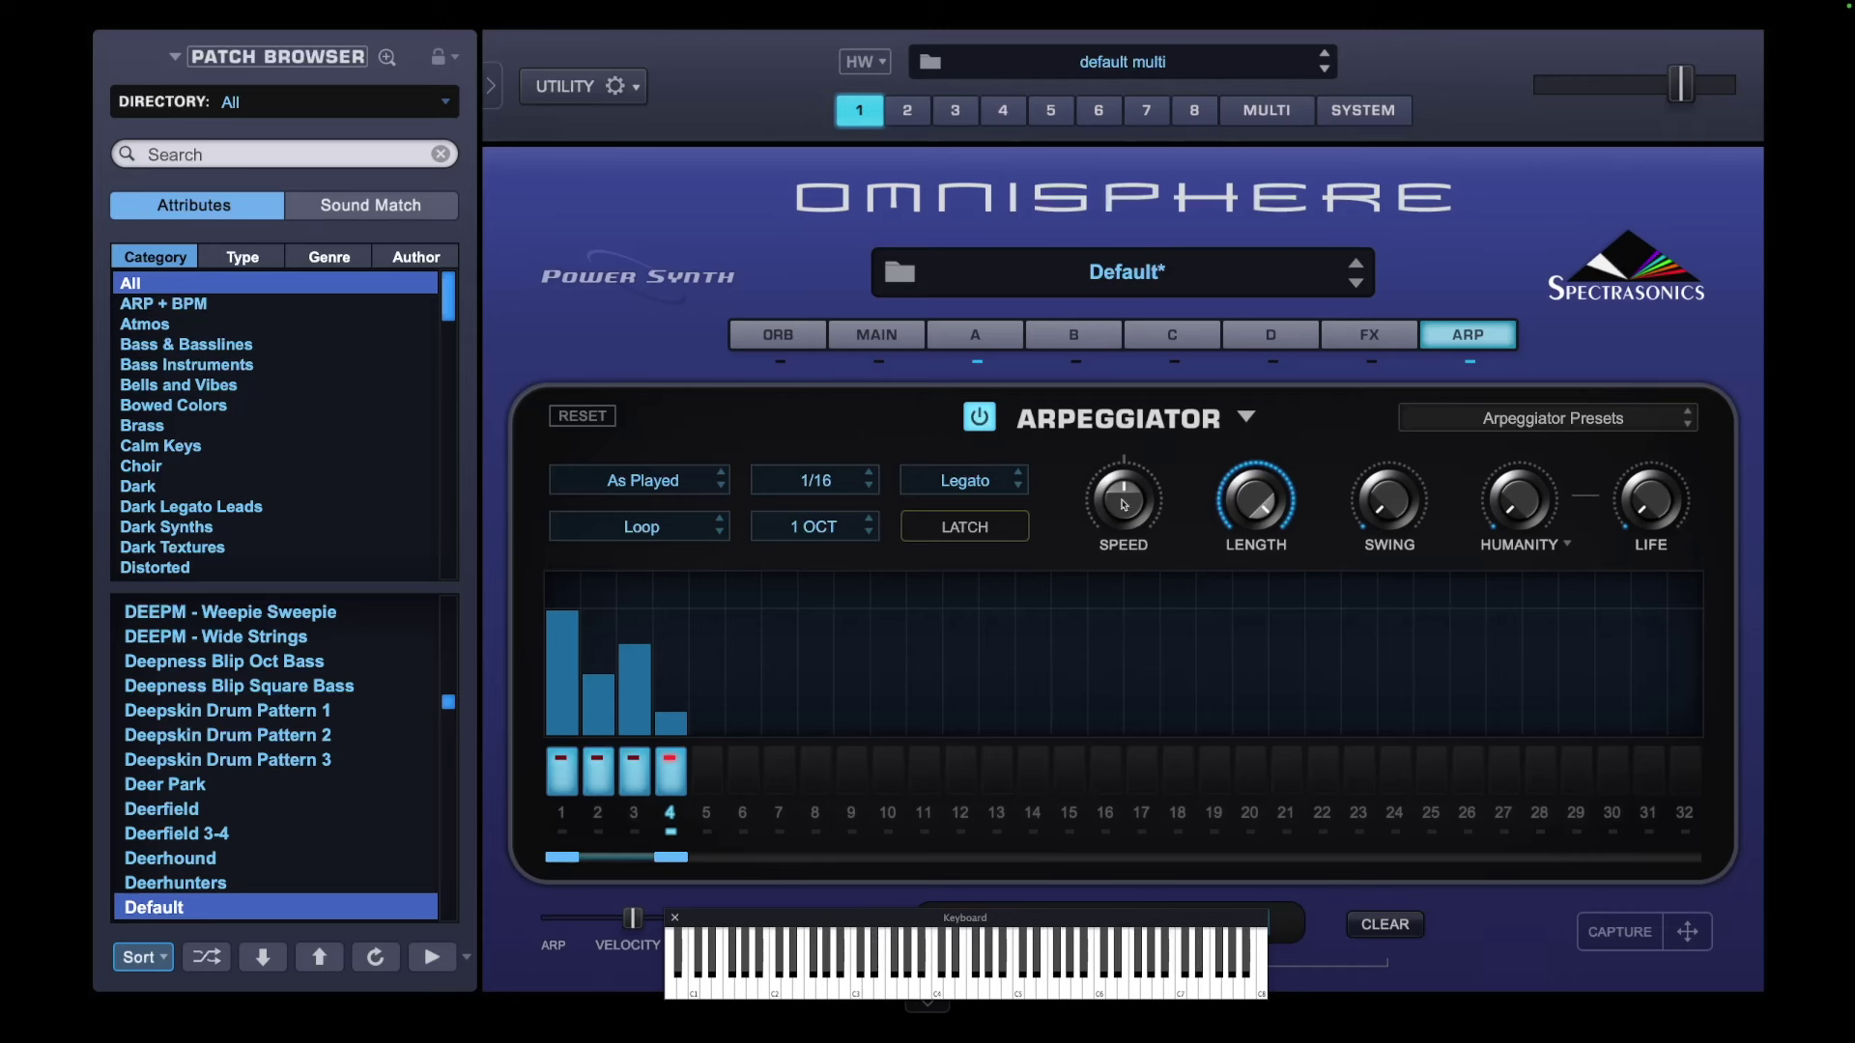
Extend the arpeggiator pattern to 8 steps and set its note division to 1/8
{"action": "left_click_drag", "start_coordinate": [662, 859], "coordinate": [804, 860]}
{"action": "left_click", "coordinate": [852, 480]}
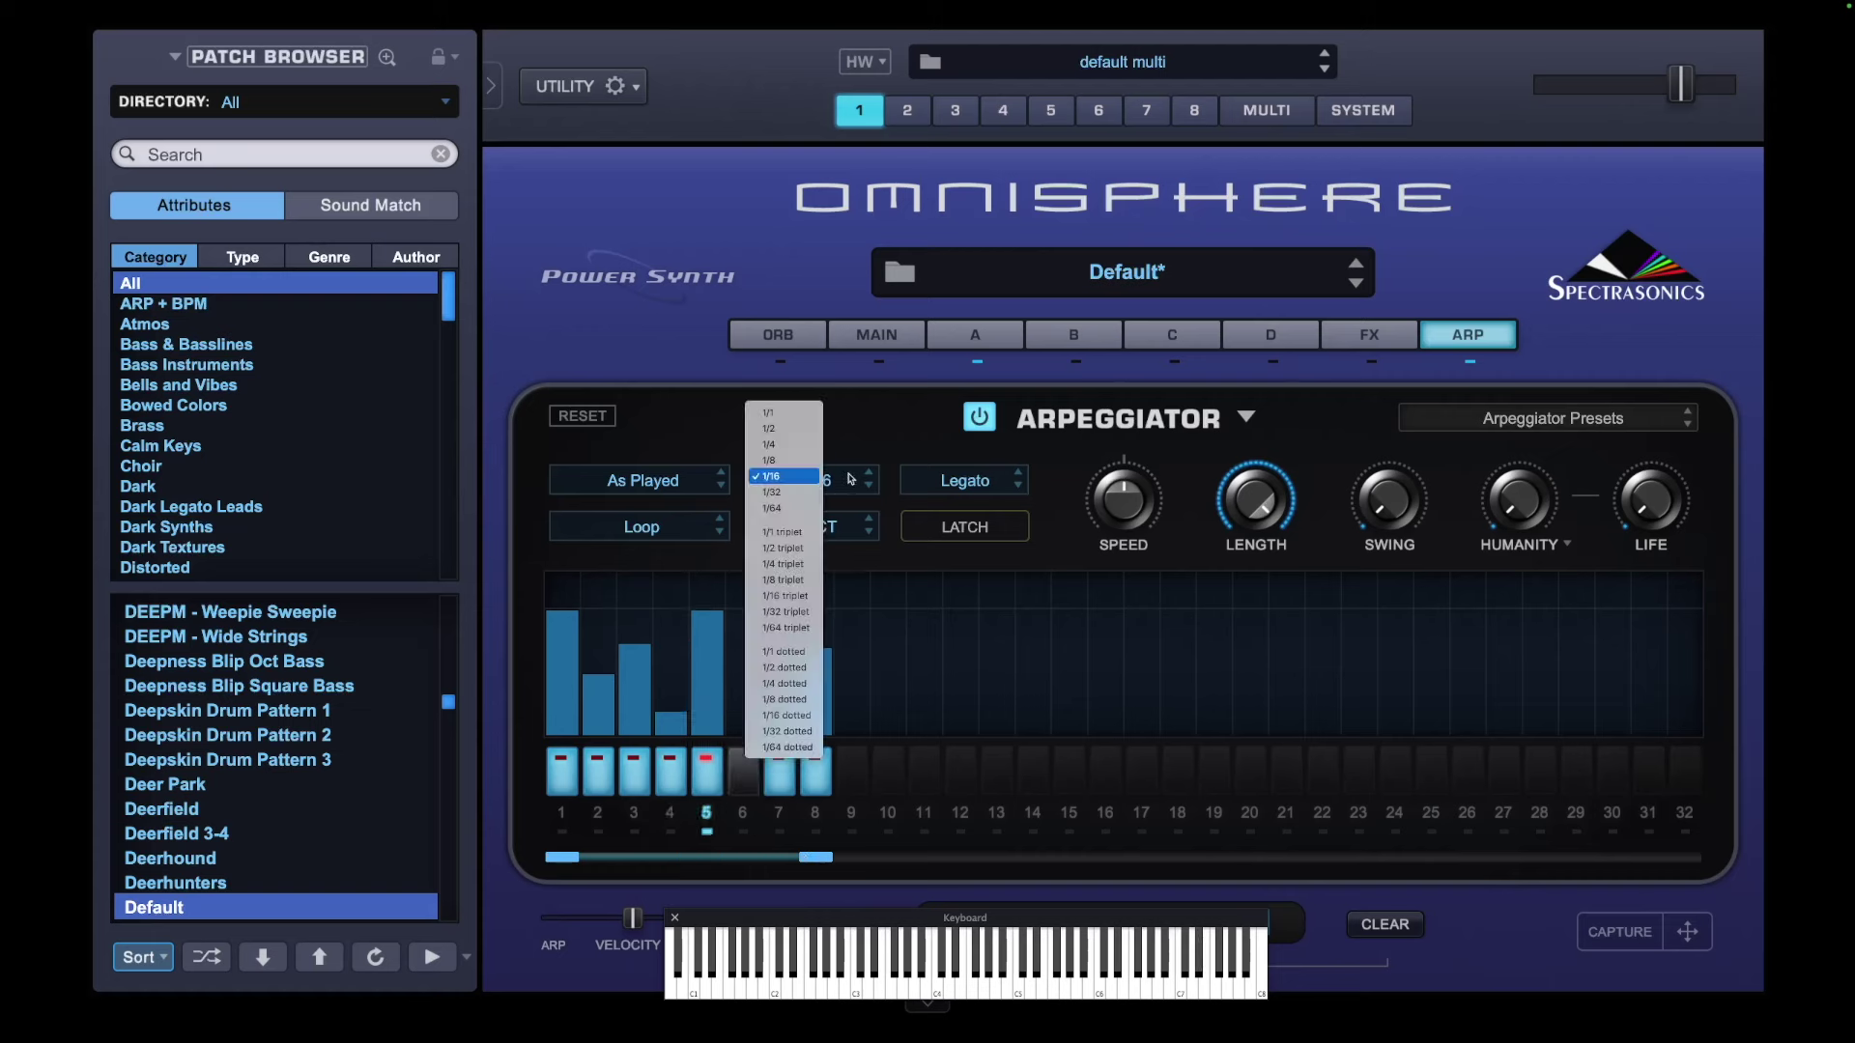
{"action": "left_click", "coordinate": [795, 461]}
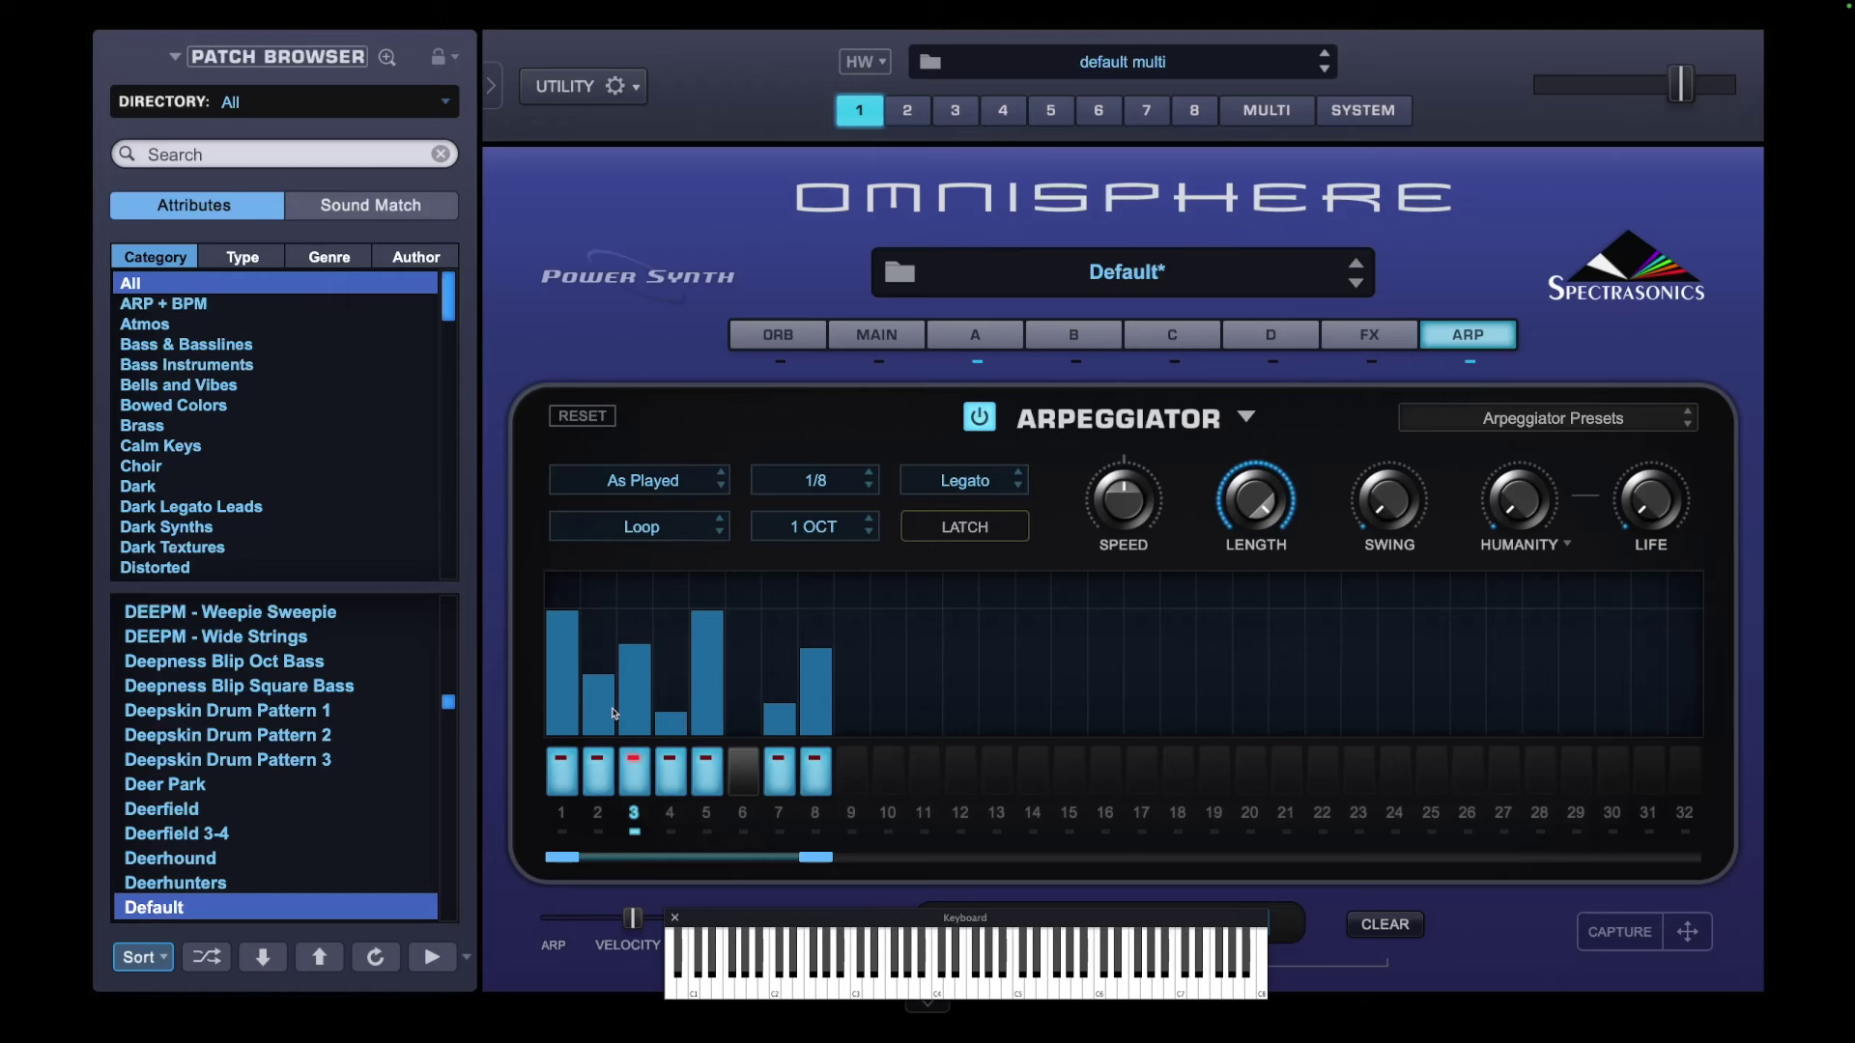
Transpose arpeggiator step 2 by +12 and step 4 by +7
{"action": "right_click", "coordinate": [600, 594]}
{"action": "mouse_move", "coordinate": [604, 600]}
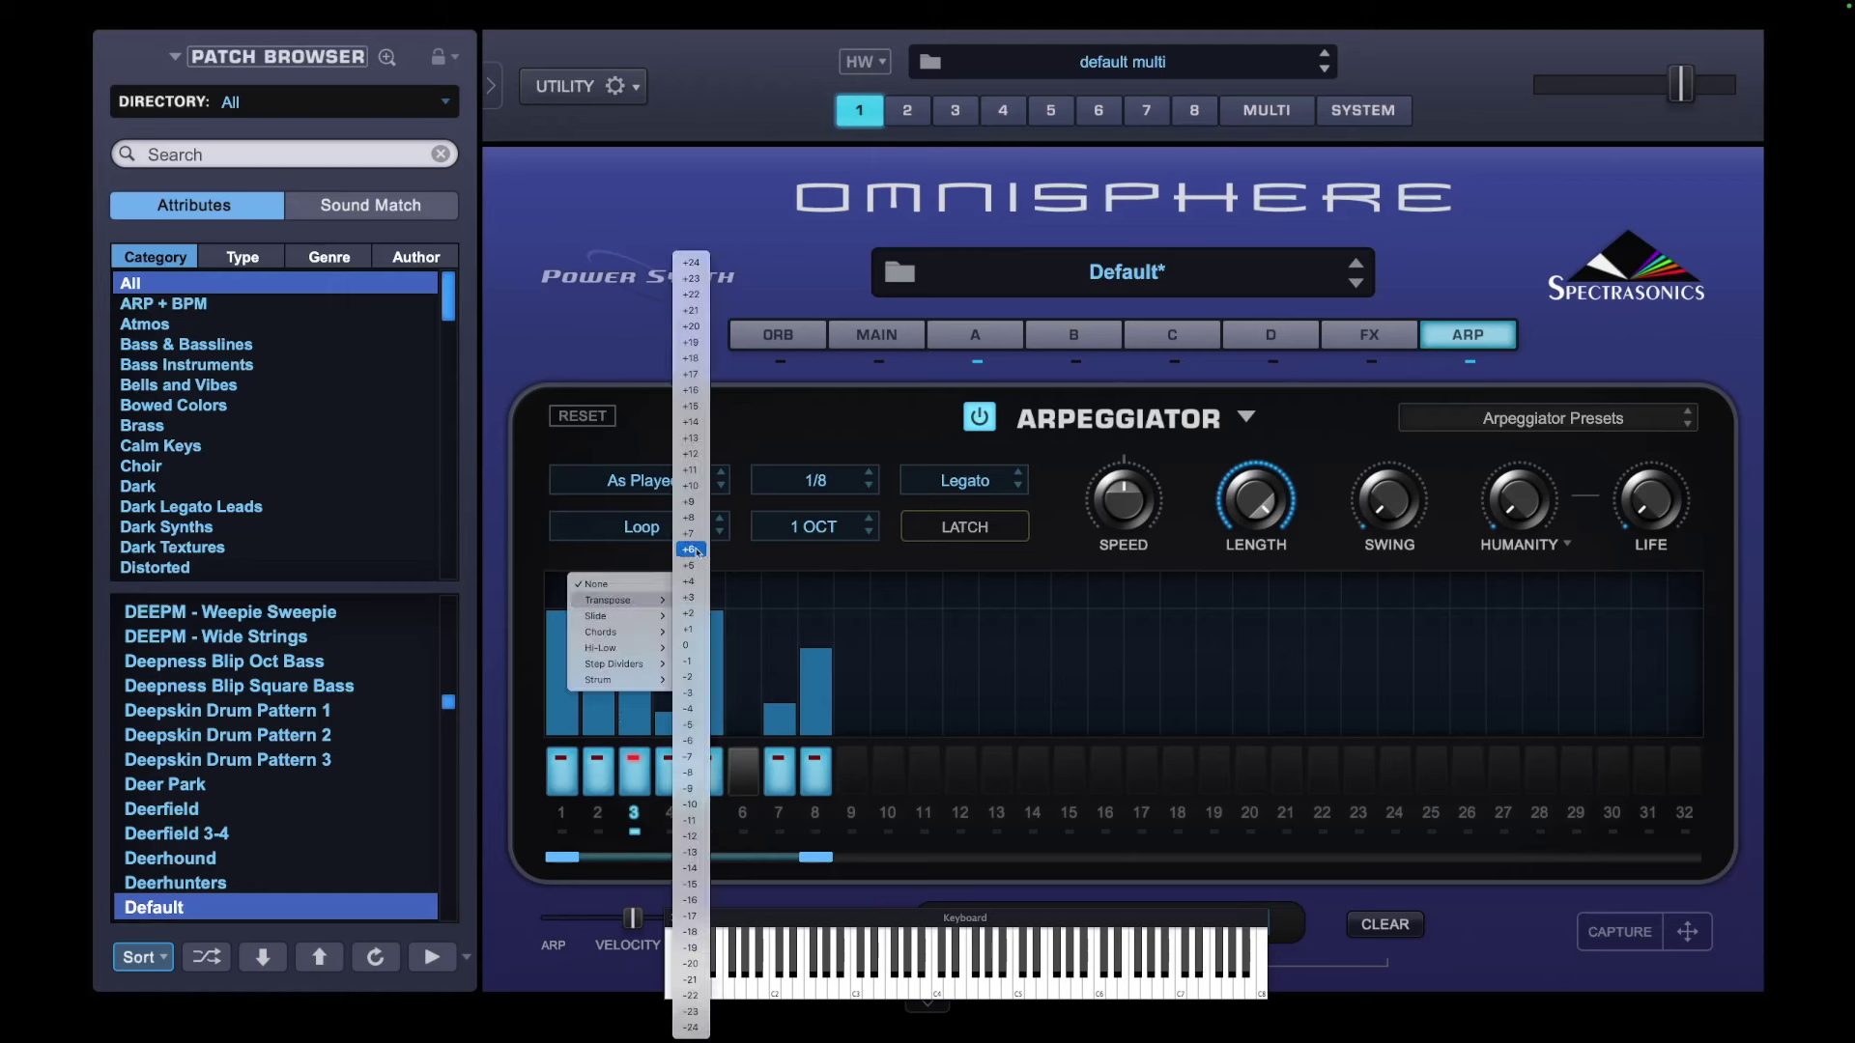
{"action": "left_click", "coordinate": [703, 458]}
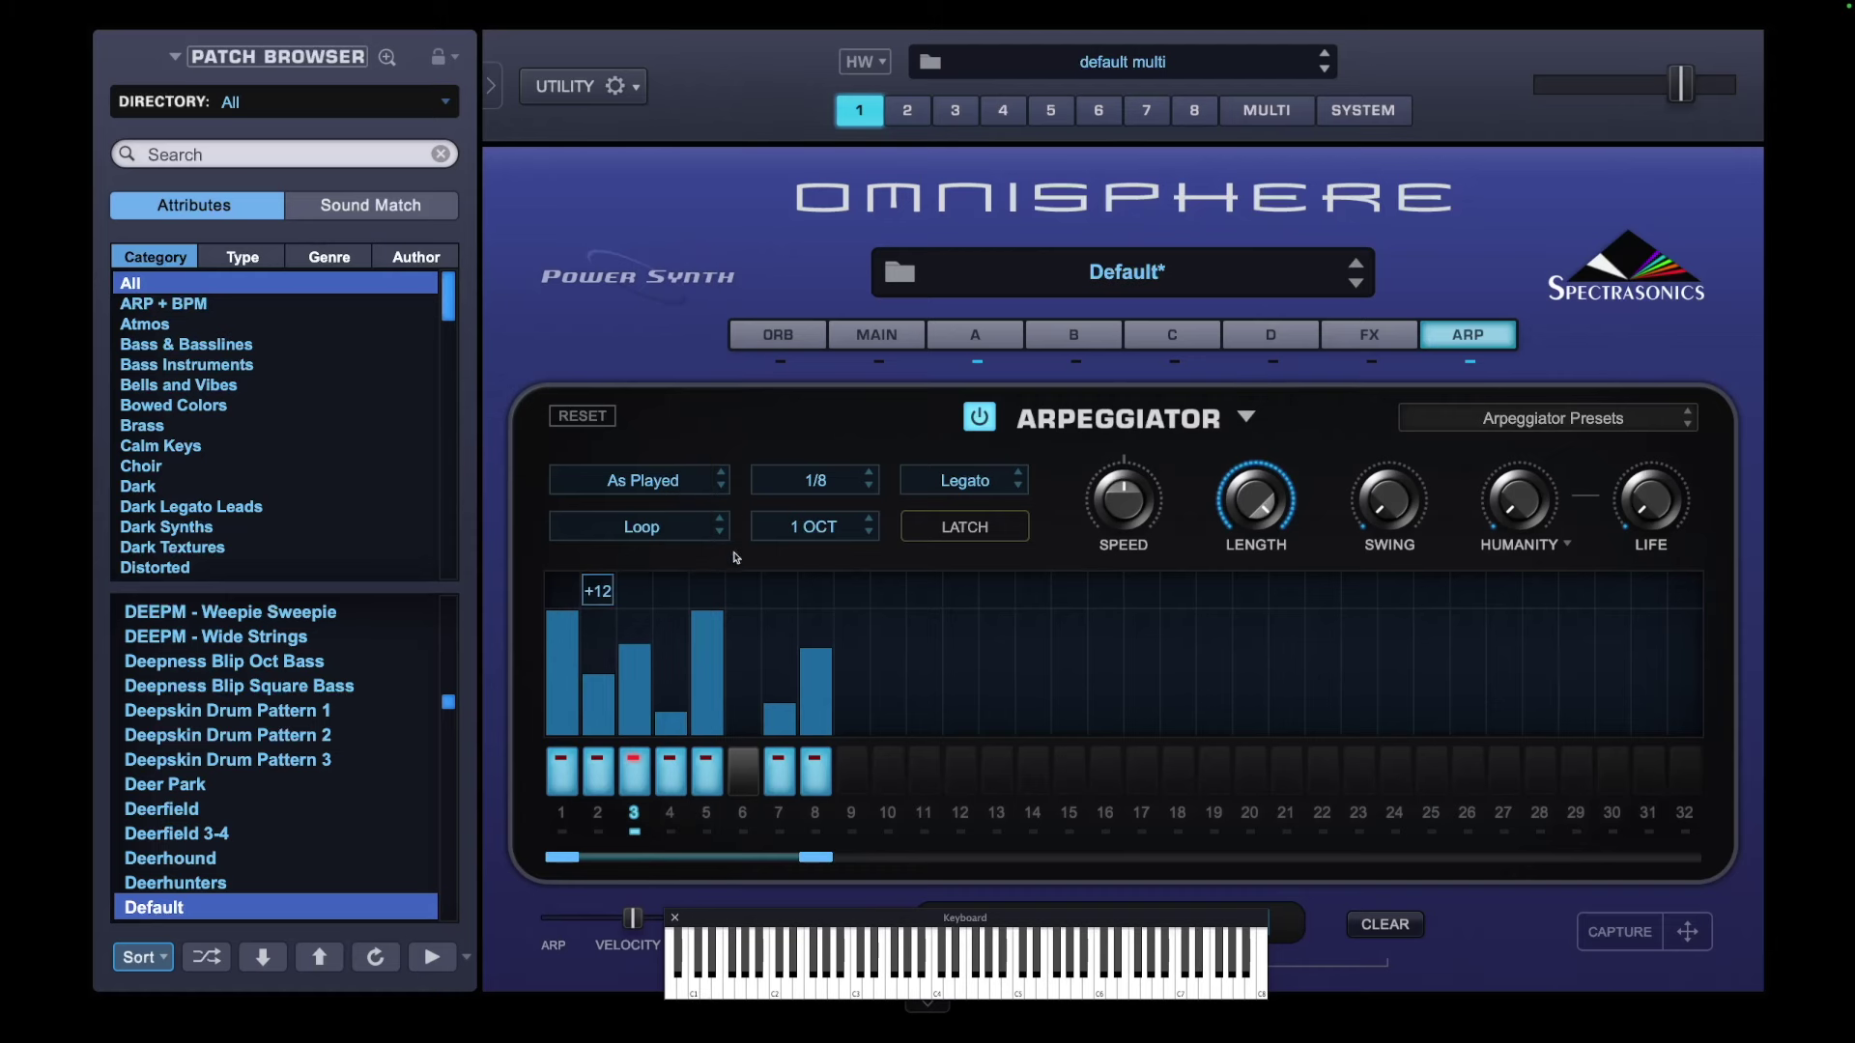
{"action": "right_click", "coordinate": [643, 576]}
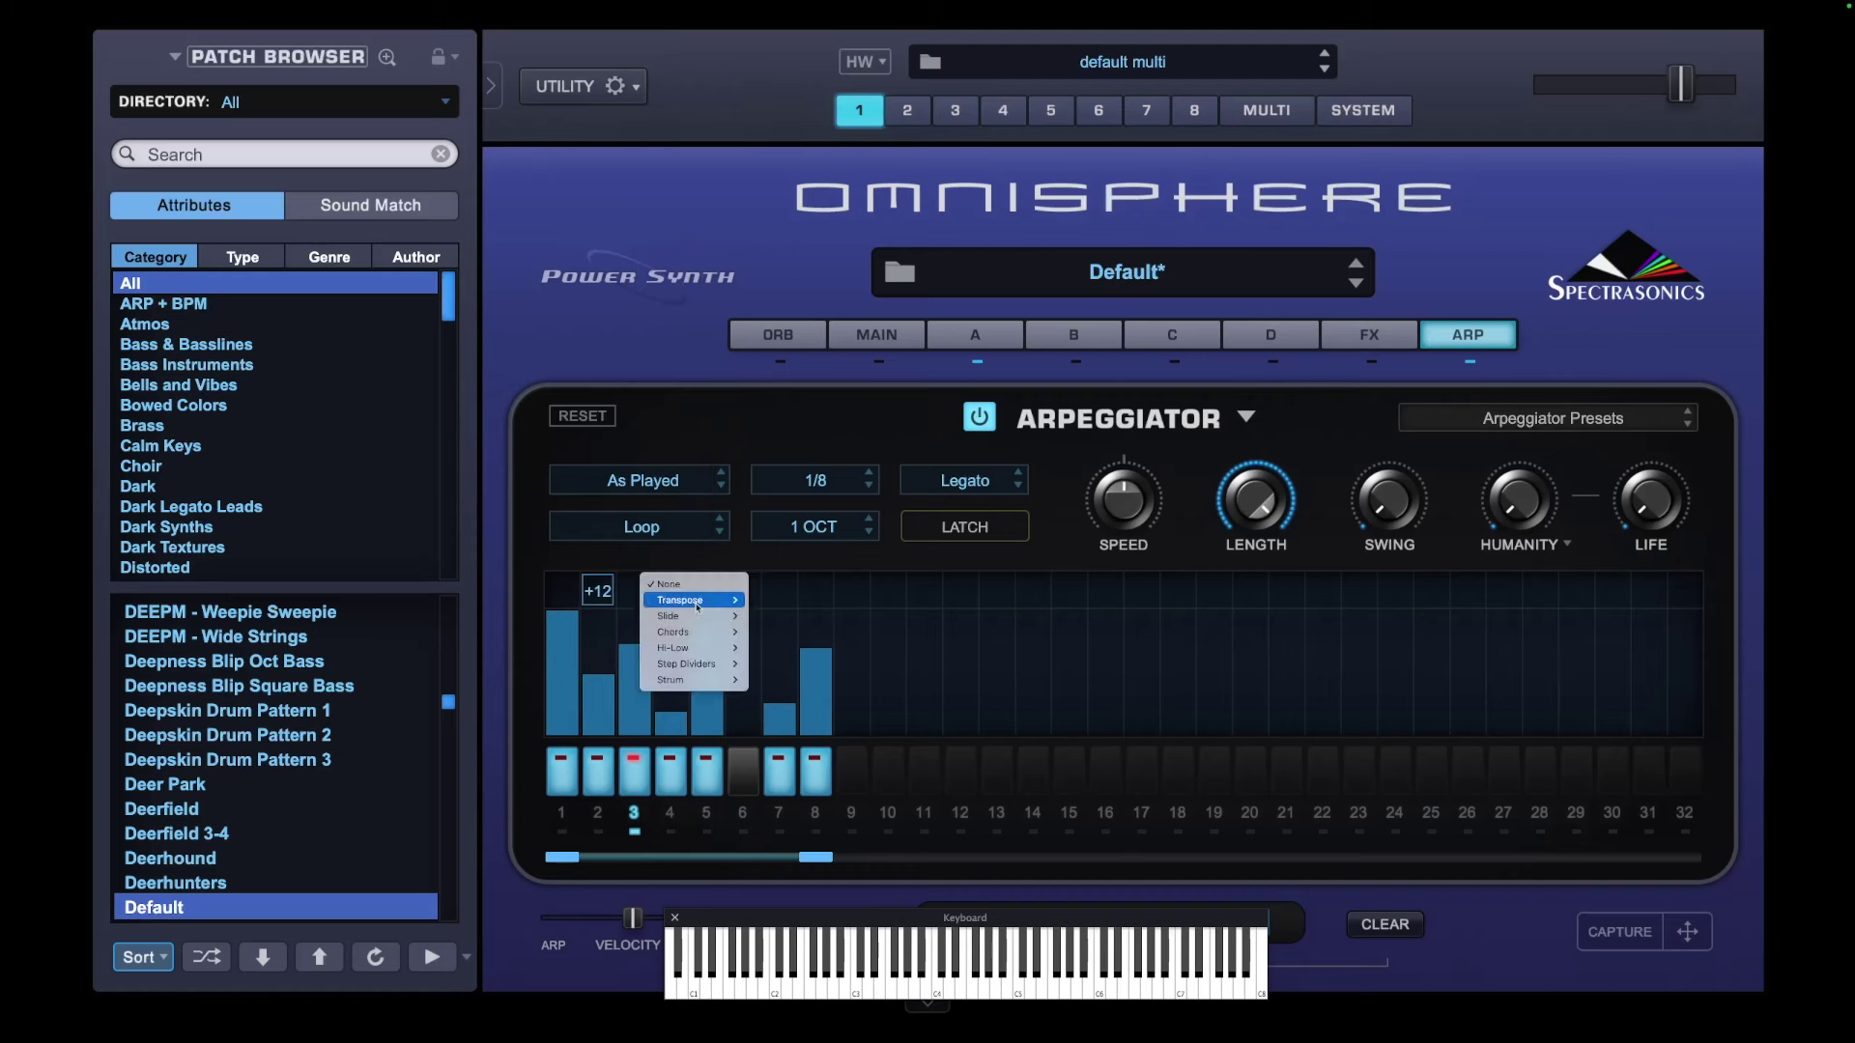
{"action": "mouse_move", "coordinate": [697, 601]}
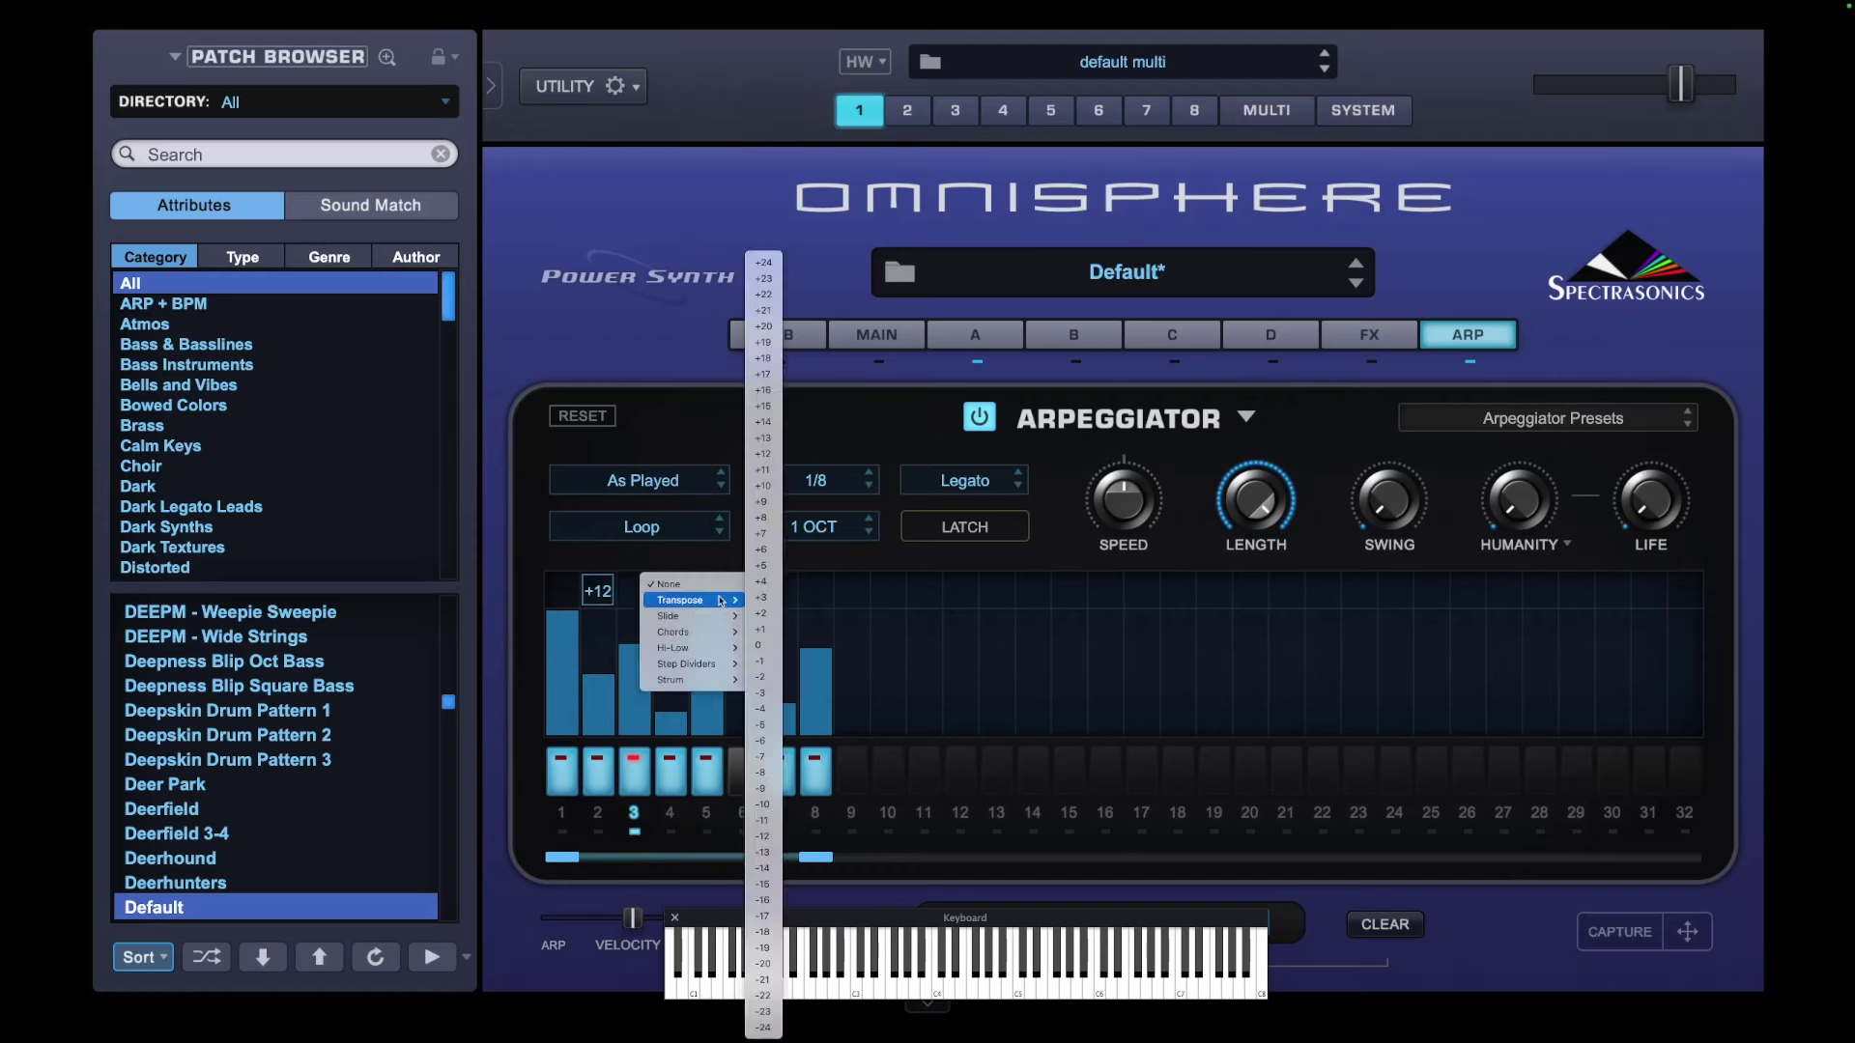
{"action": "left_click", "coordinate": [776, 535]}
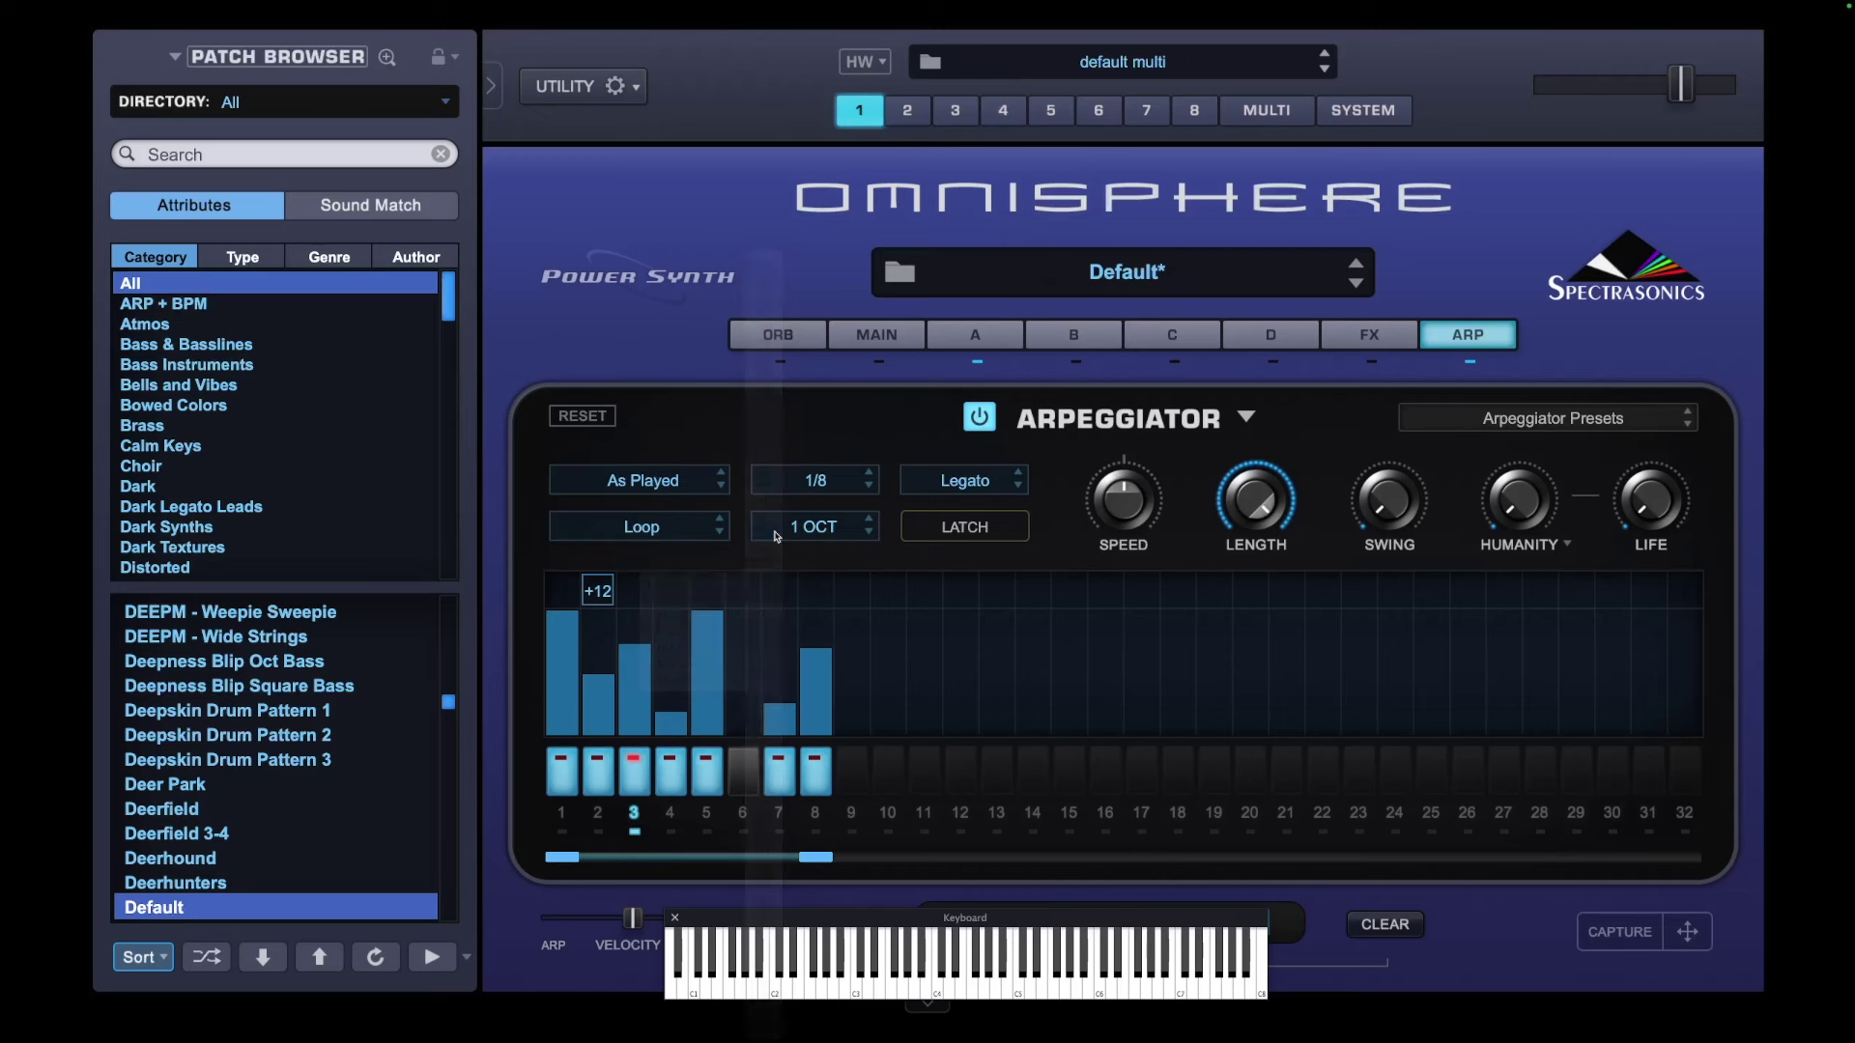
Transpose arpeggiator step 5 by +7 and step 7 by +12
{"action": "left_click", "coordinate": [712, 592]}
{"action": "mouse_move", "coordinate": [732, 601]}
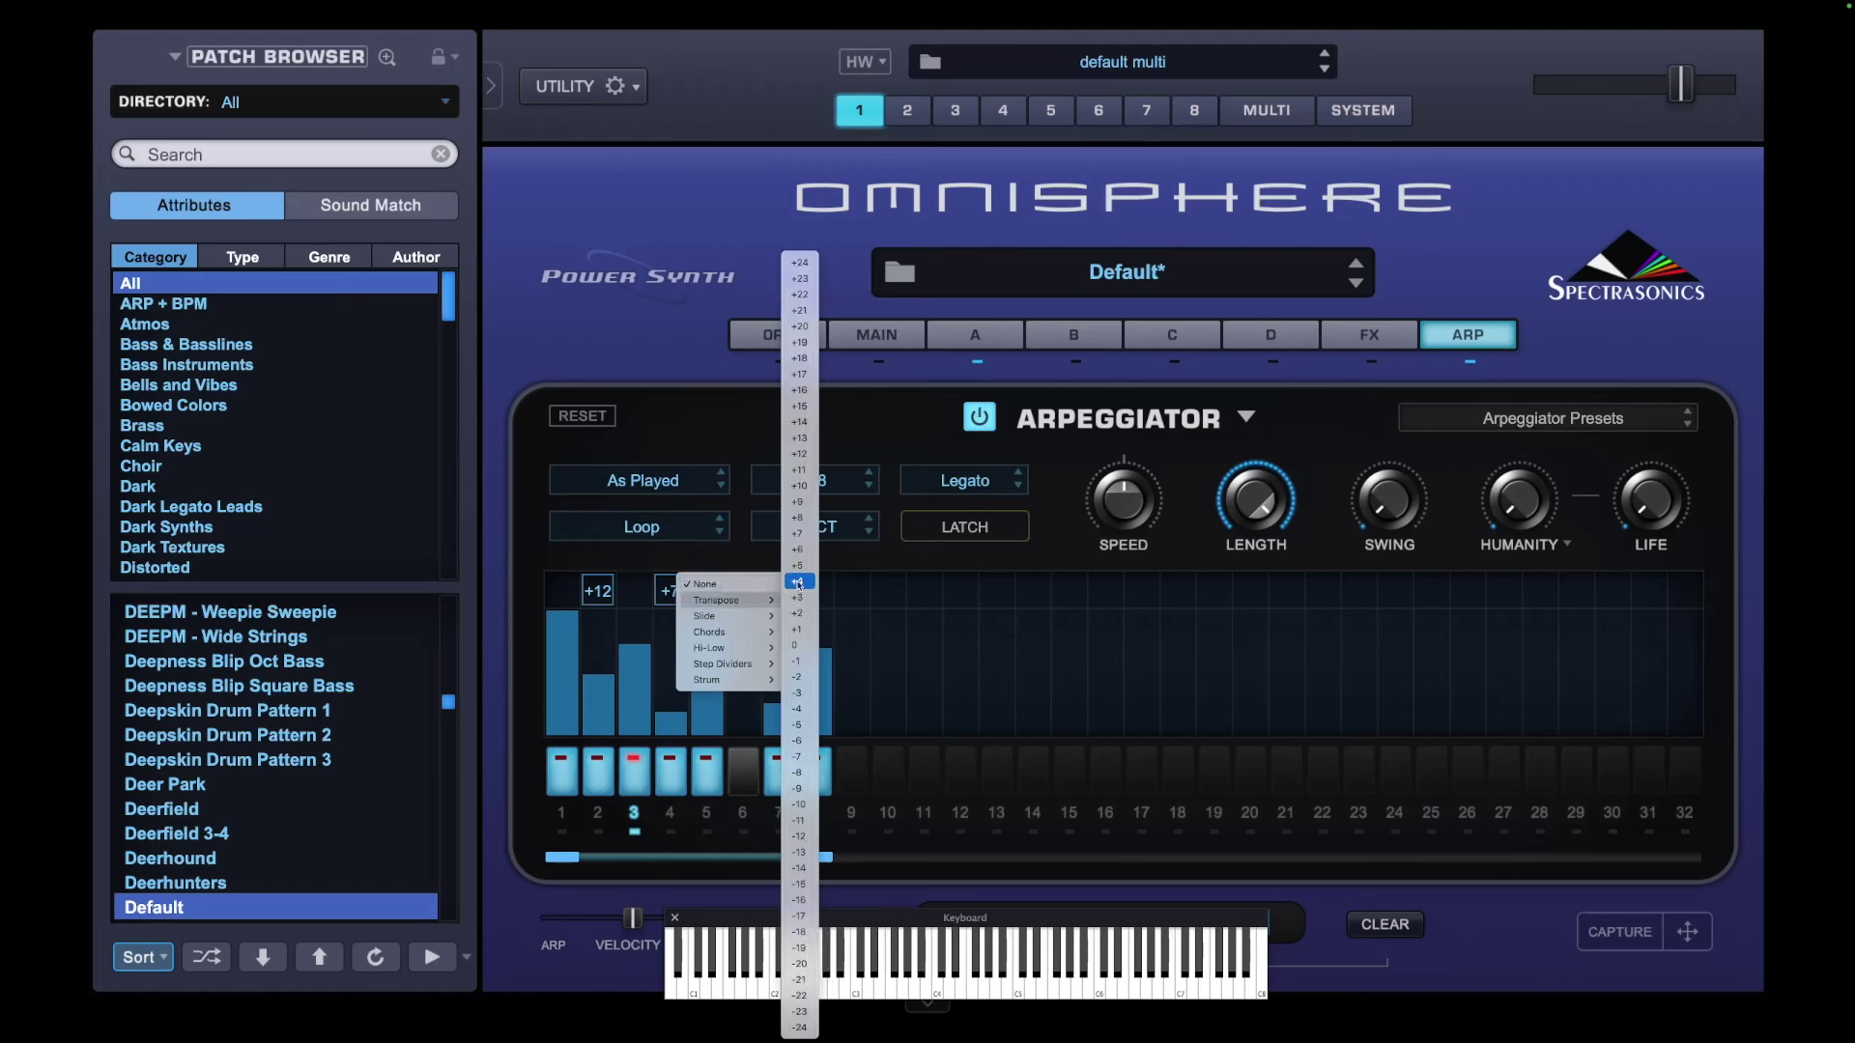
{"action": "left_click", "coordinate": [800, 535]}
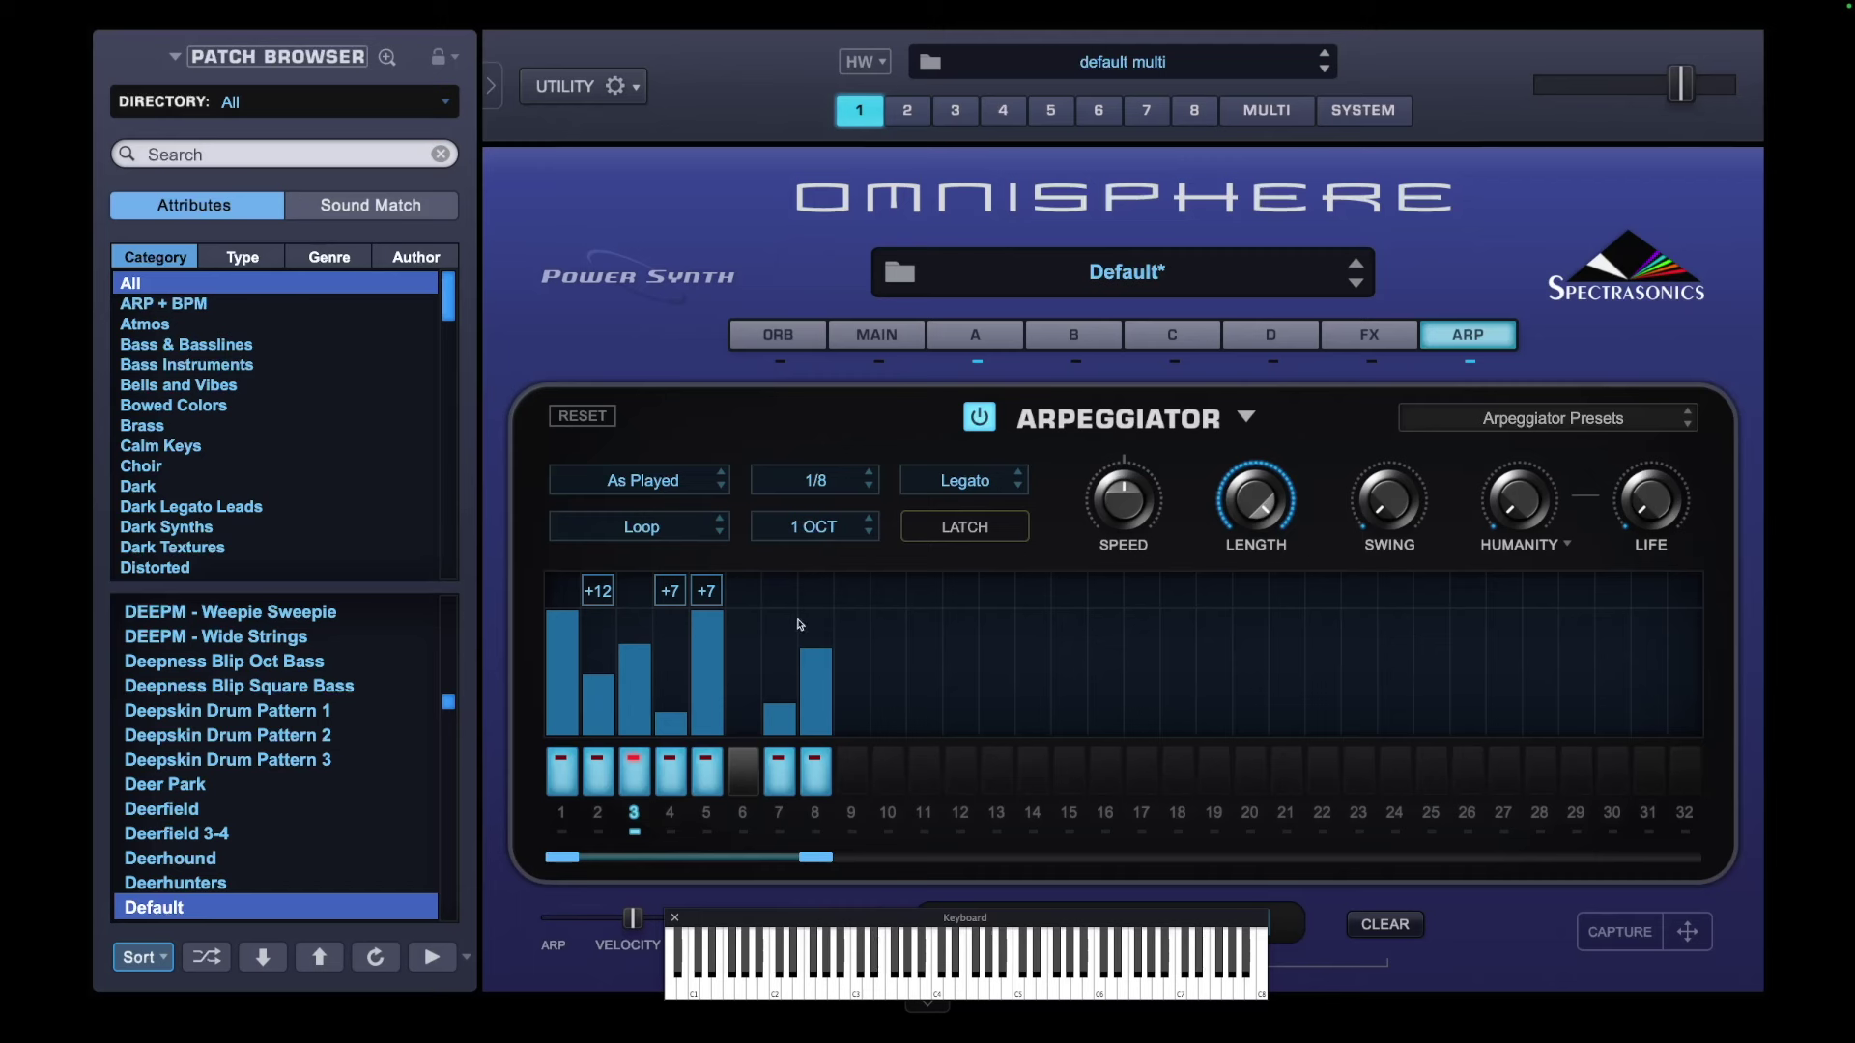
{"action": "left_click", "coordinate": [782, 589]}
{"action": "mouse_move", "coordinate": [803, 600]}
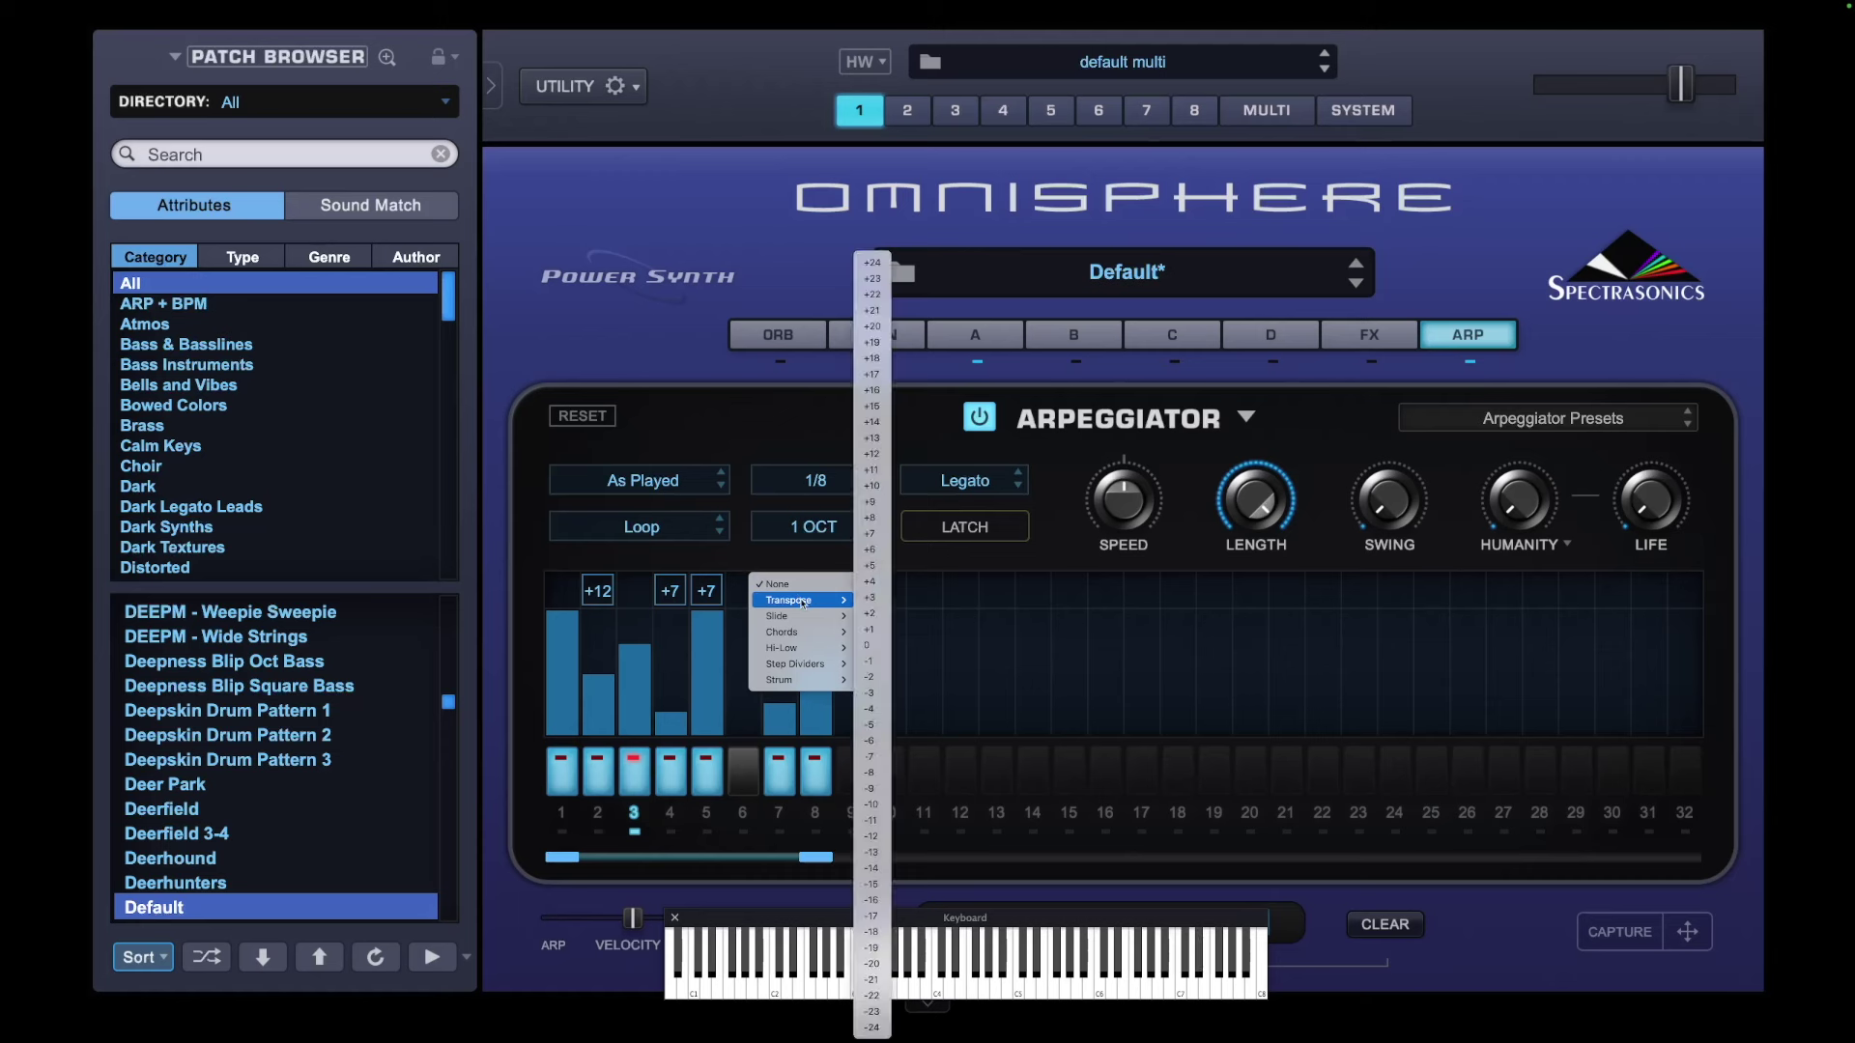
{"action": "left_click", "coordinate": [882, 457]}
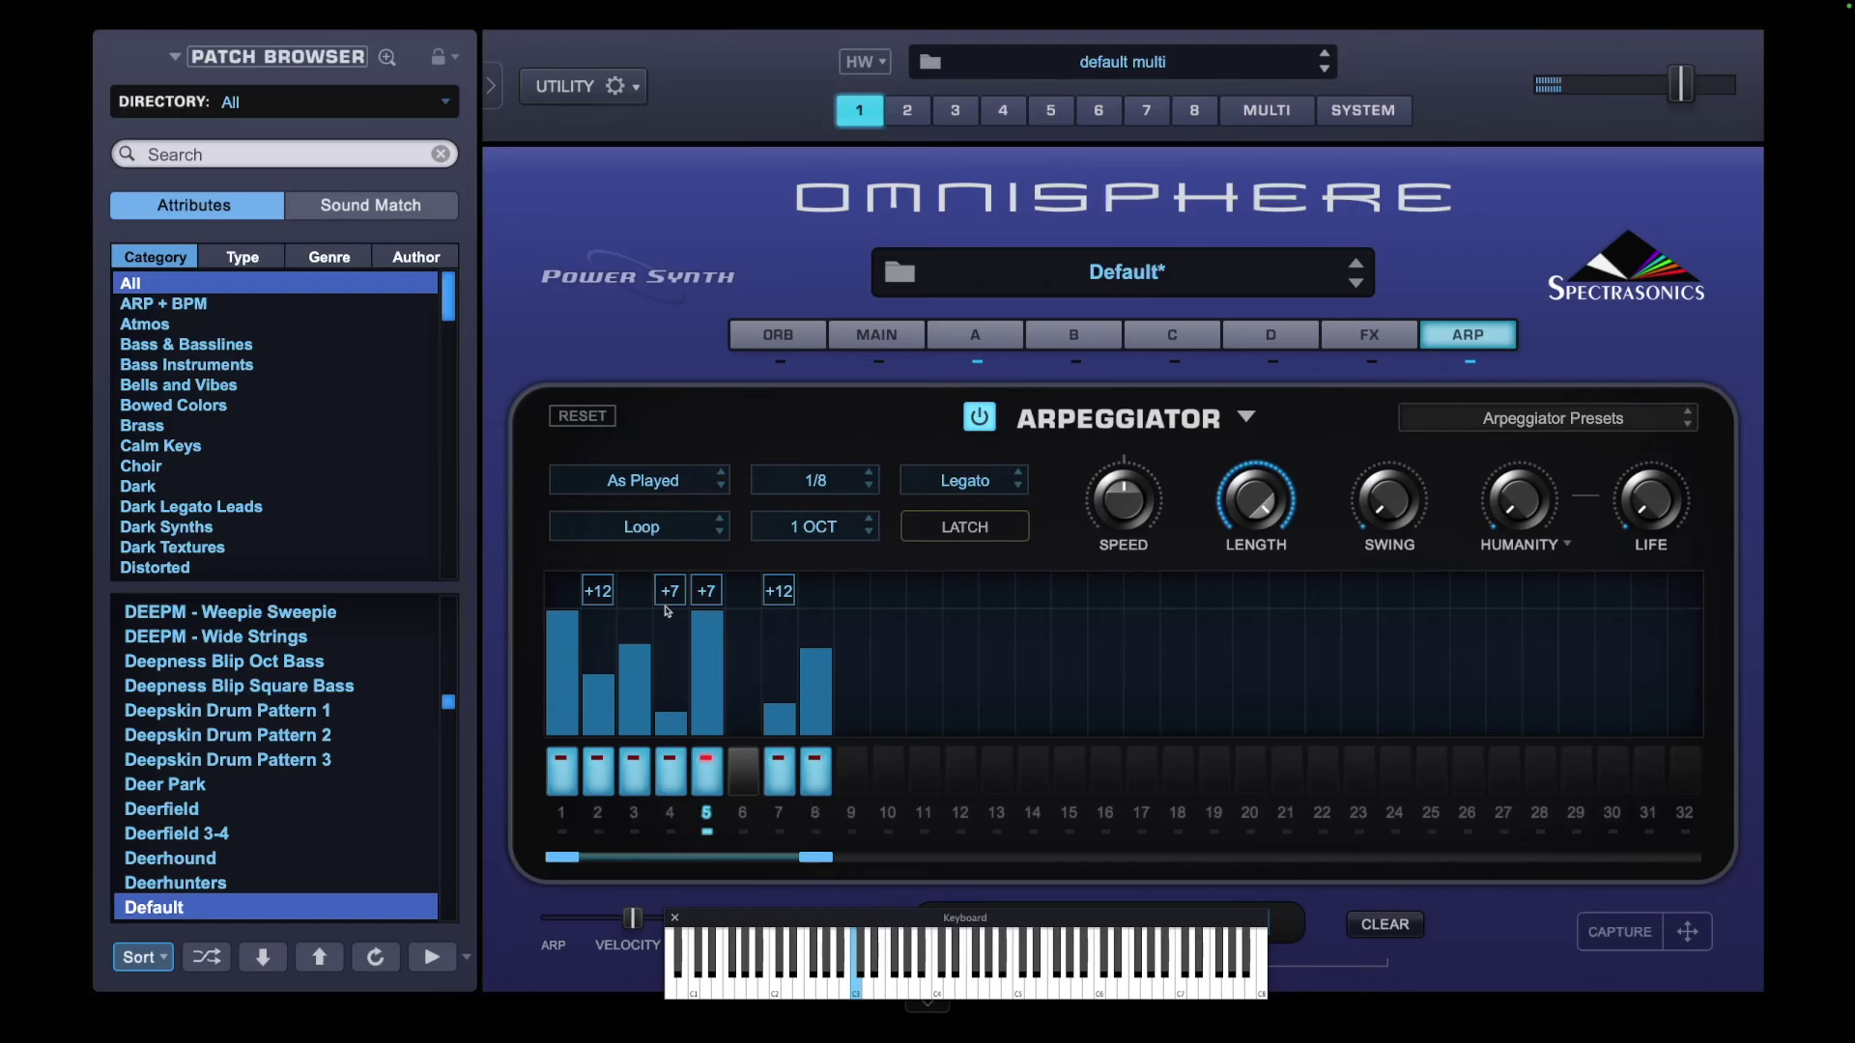
Set the arpeggiator's playback behaviour to Chaos
{"action": "left_click", "coordinate": [691, 527]}
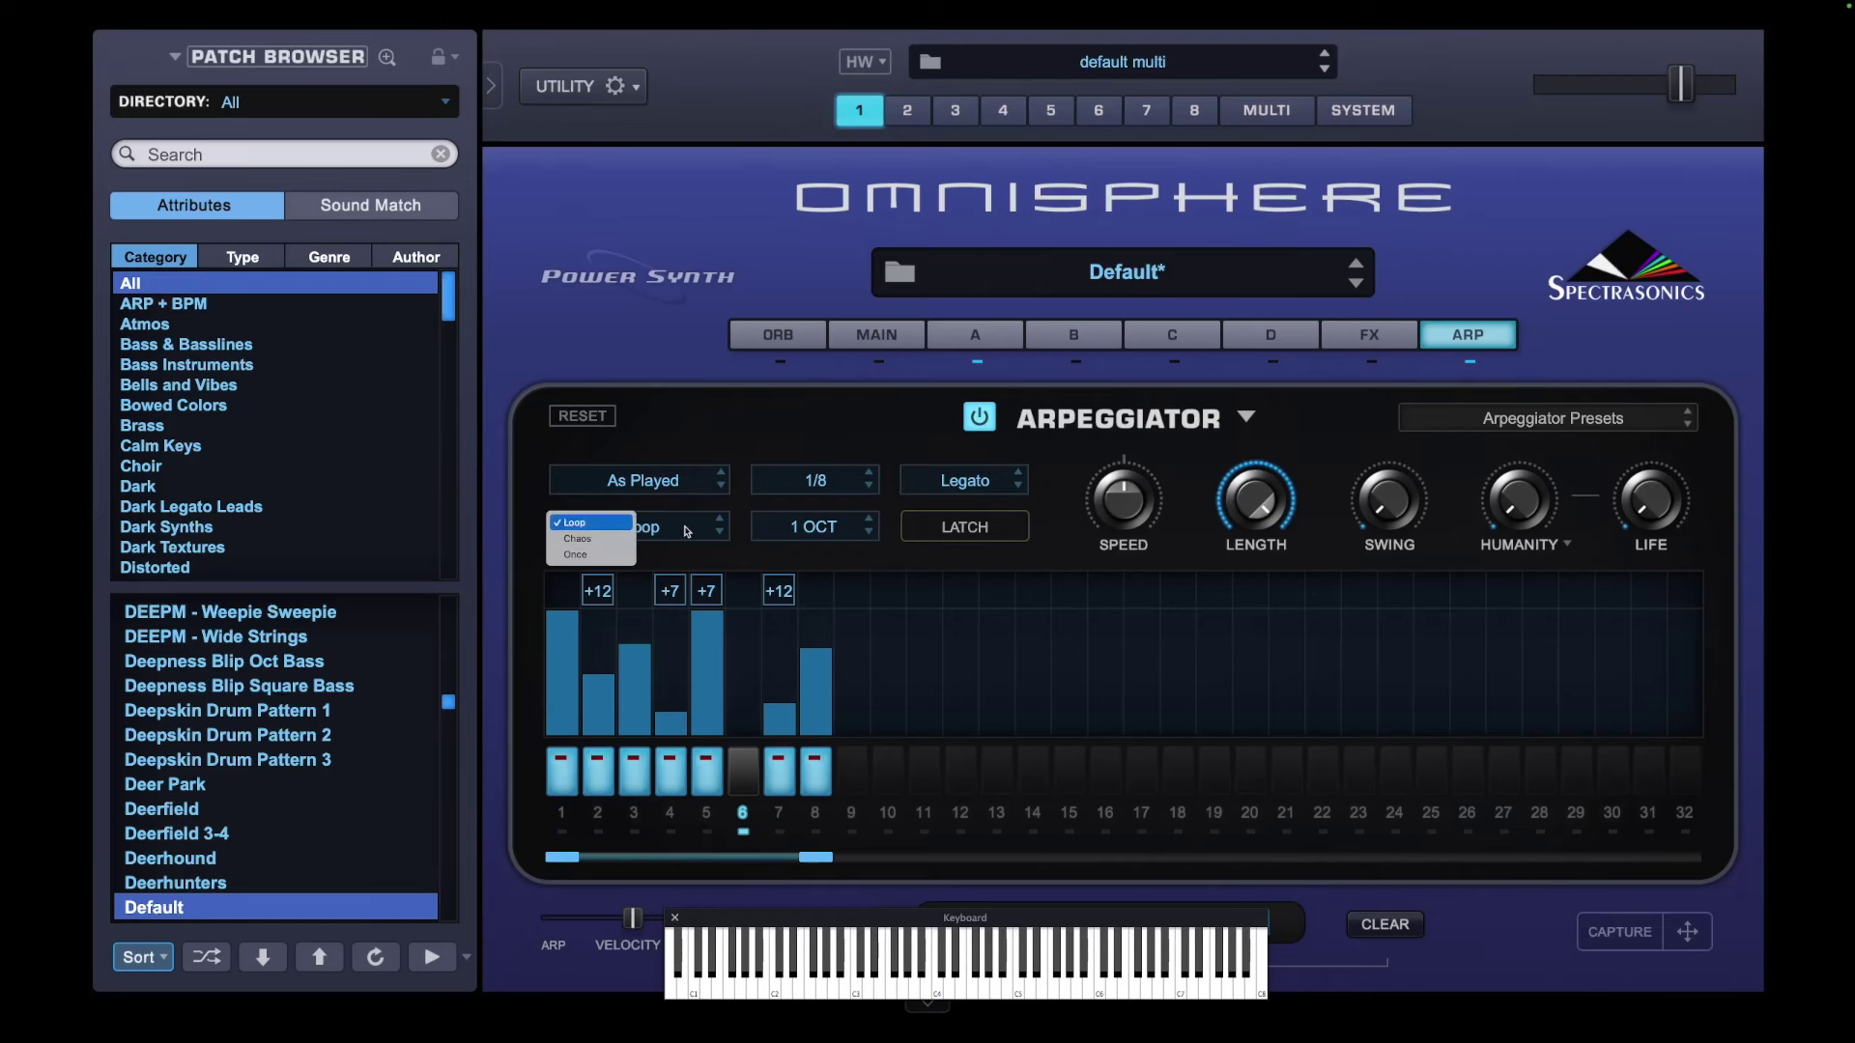
{"action": "left_click", "coordinate": [619, 538]}
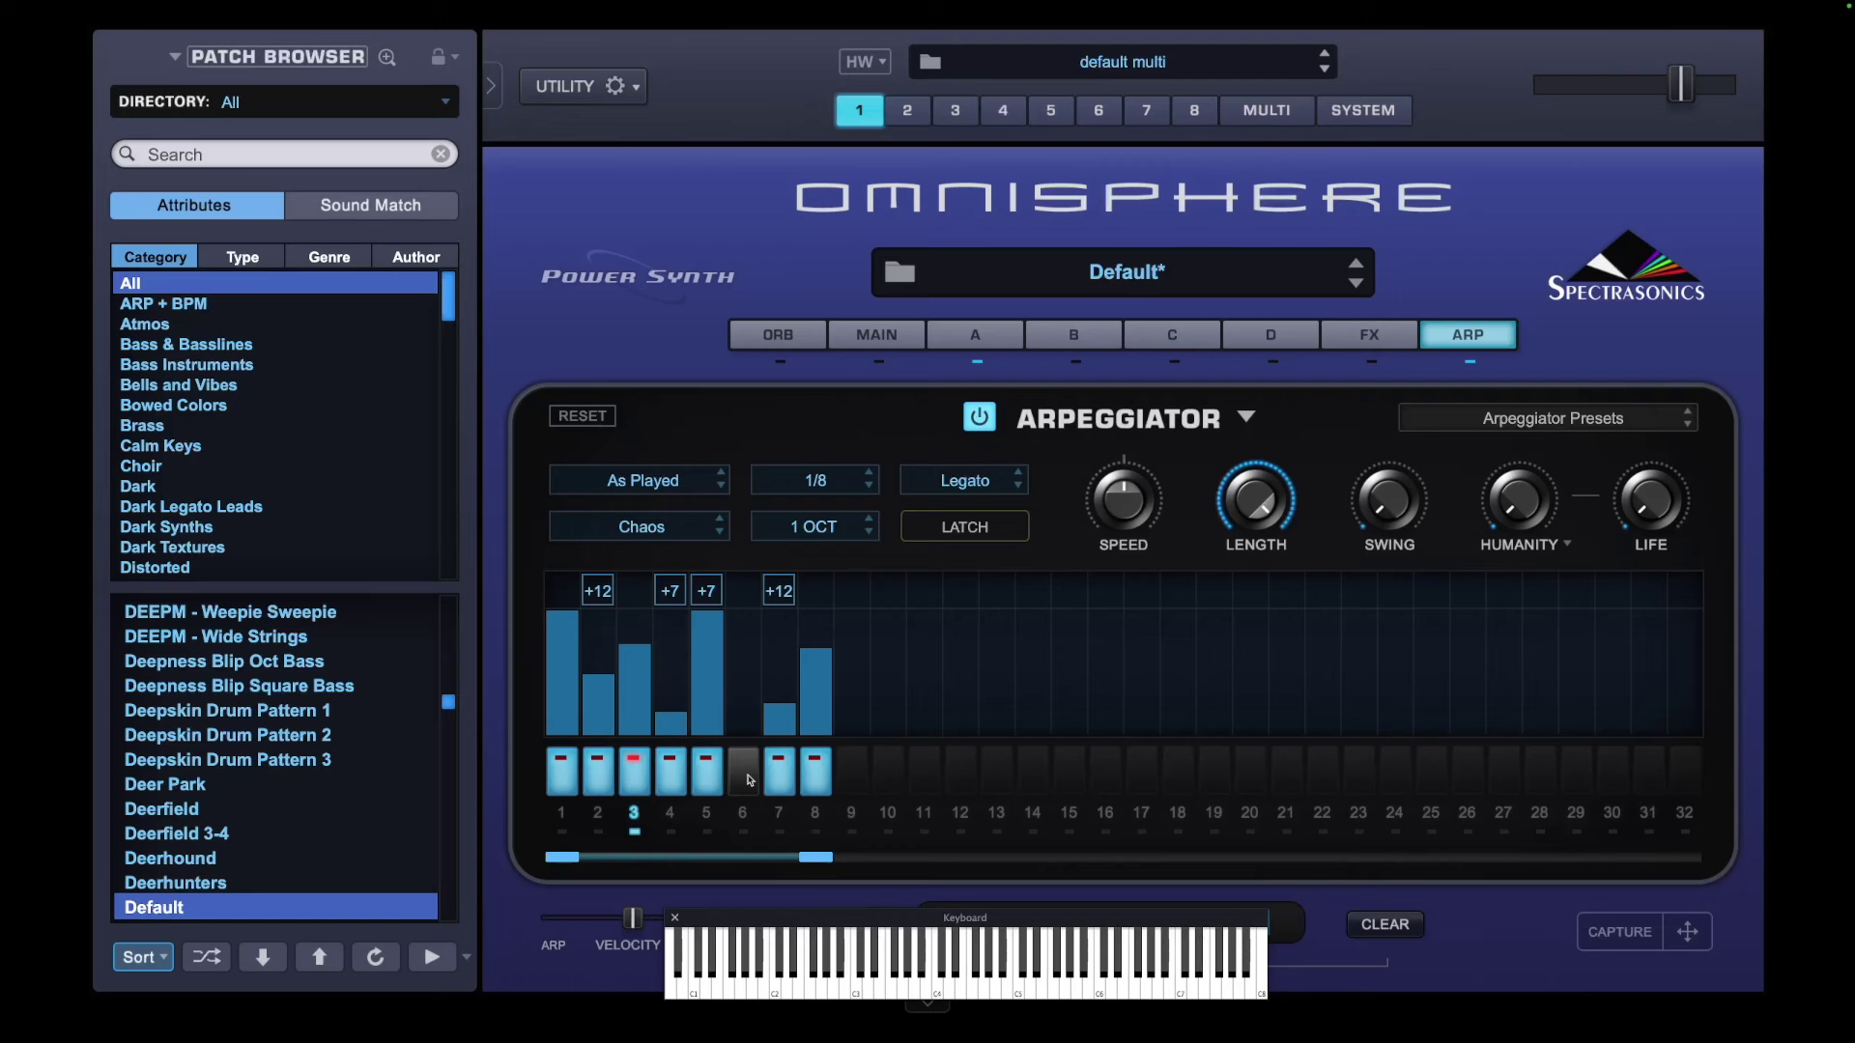
Modulate layer A's filter cutoff with Mod Envelope4
{"action": "left_click", "coordinate": [966, 334]}
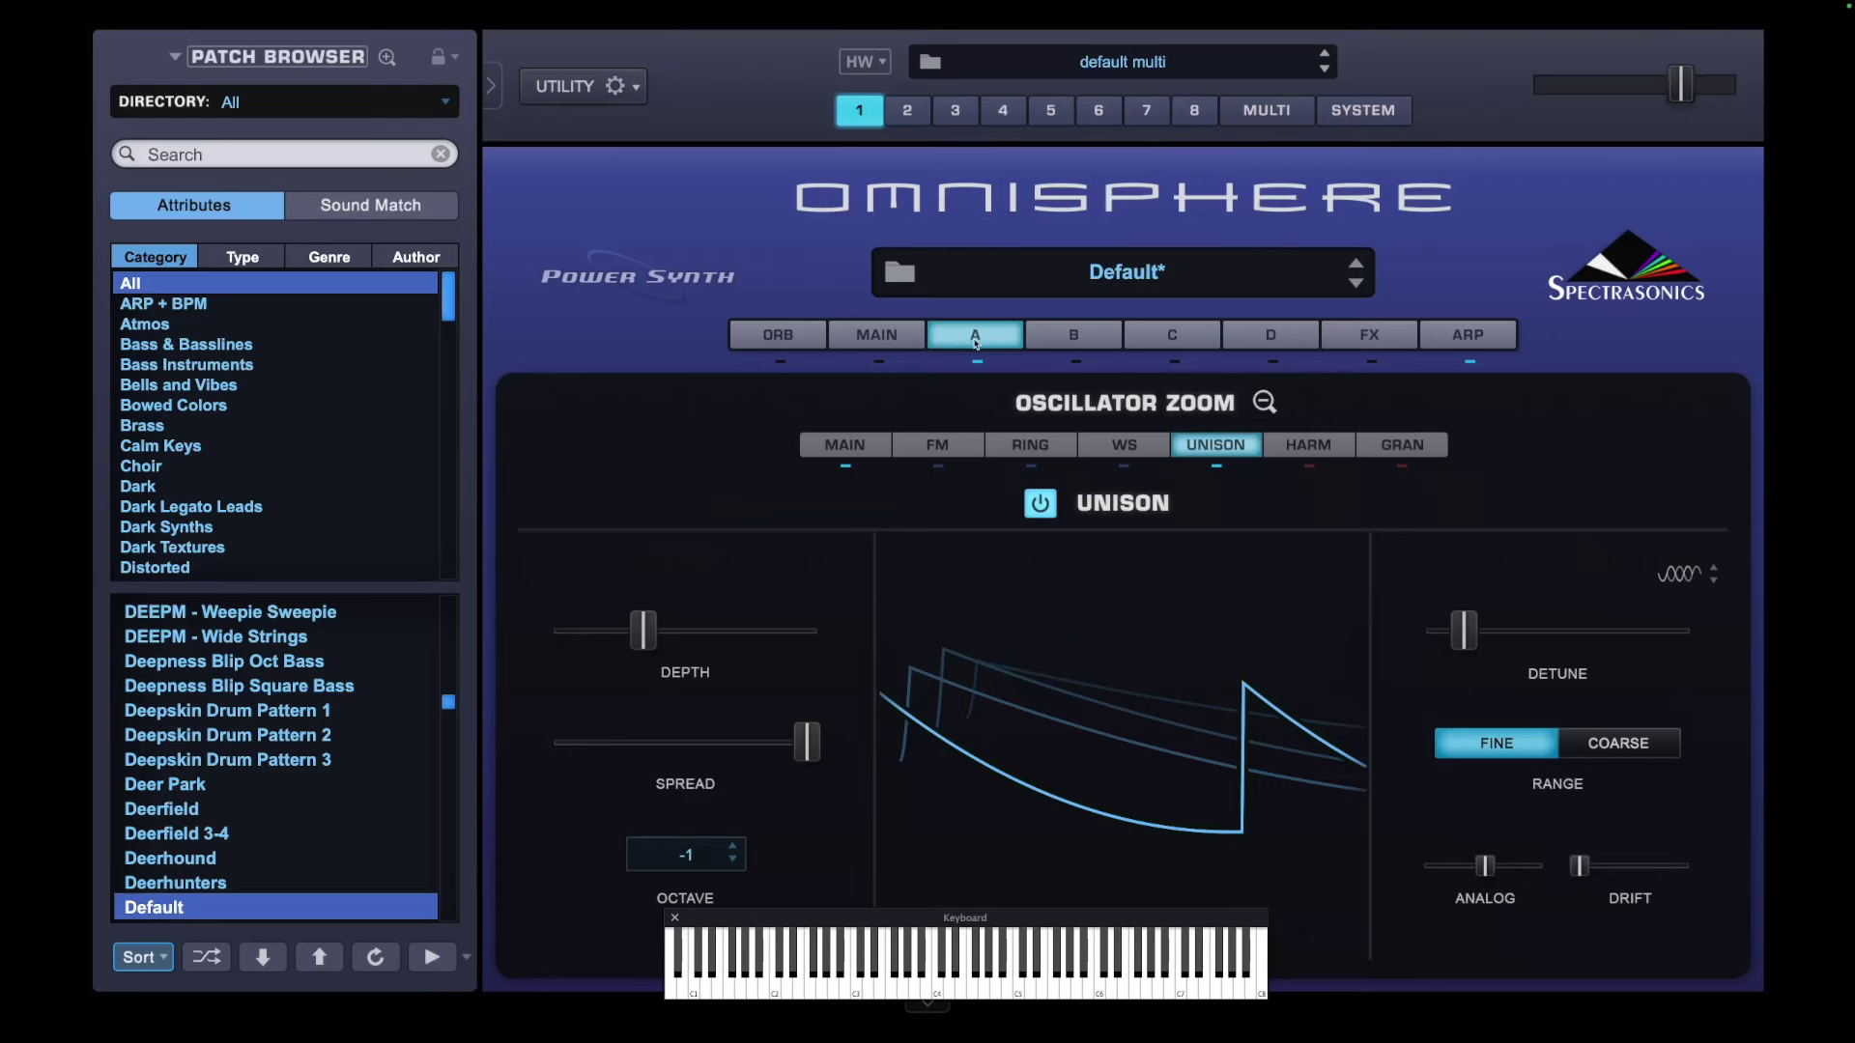
{"action": "left_click", "coordinate": [1266, 402]}
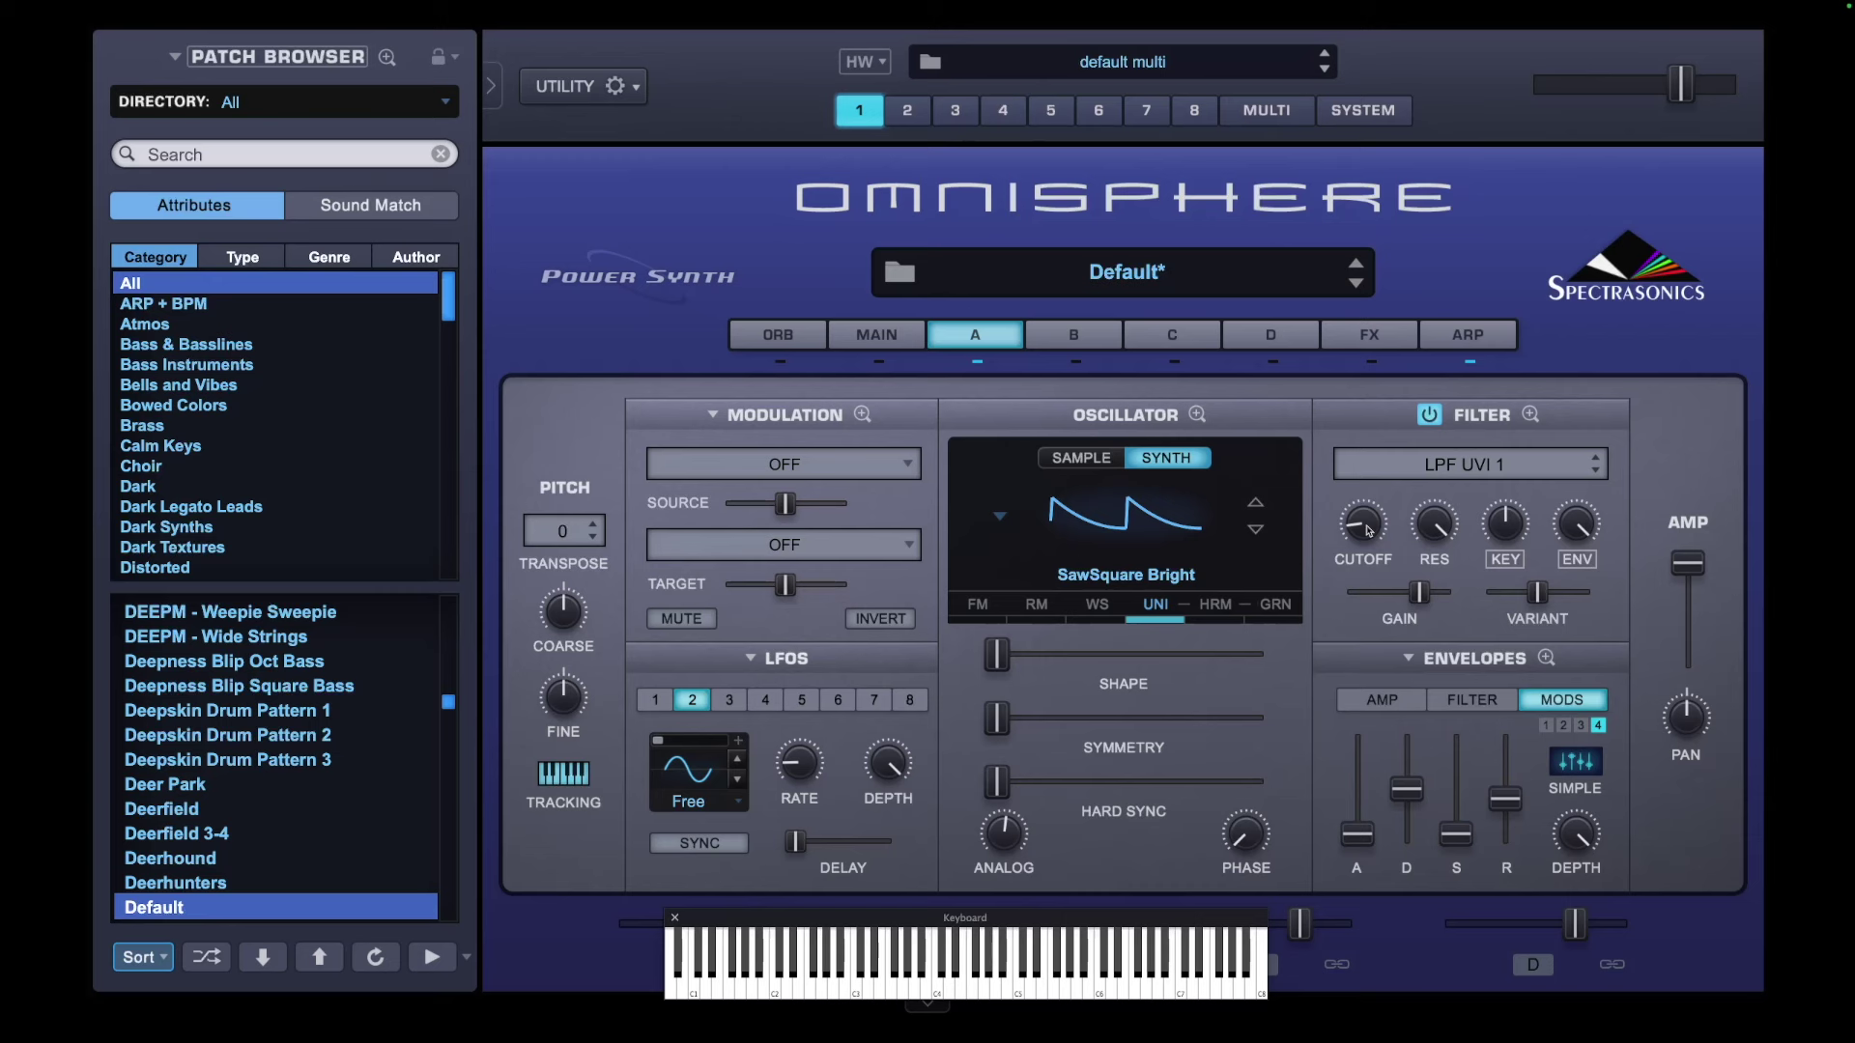
{"action": "right_click", "coordinate": [1369, 531]}
{"action": "mouse_move", "coordinate": [1430, 500]}
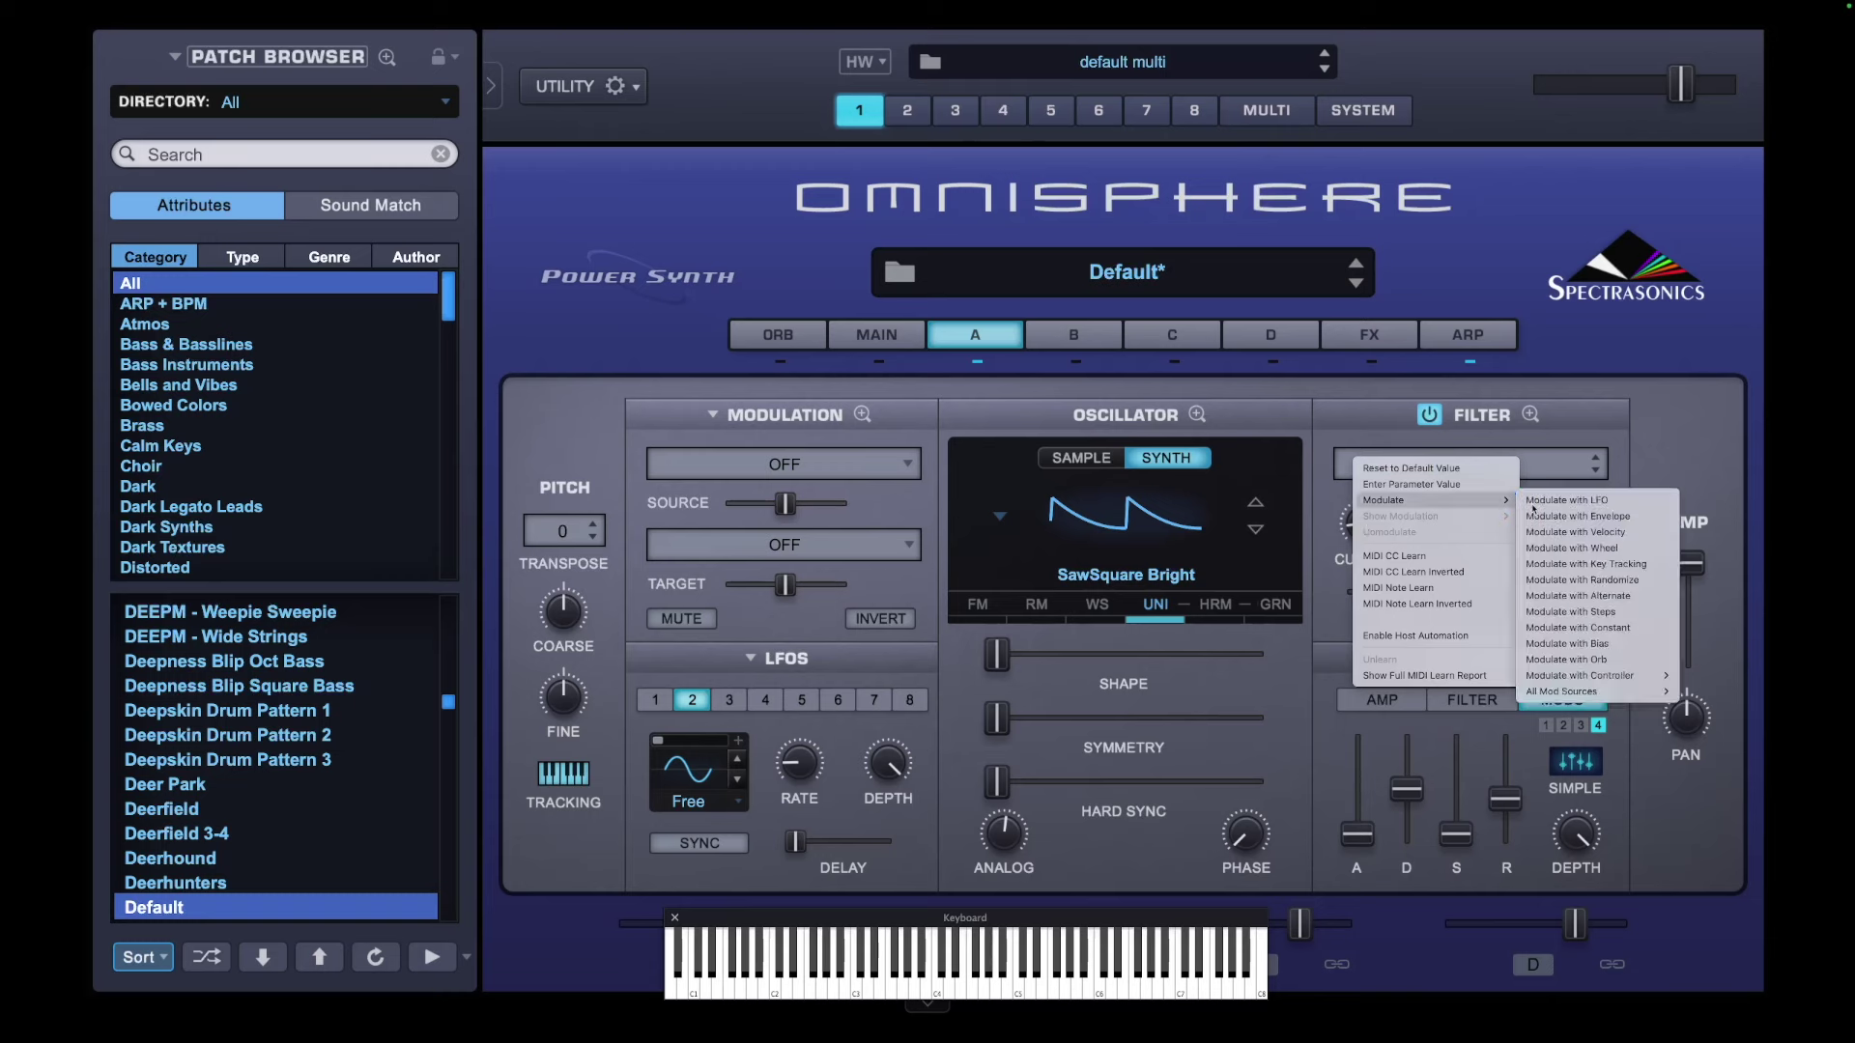
{"action": "mouse_move", "coordinate": [1599, 690]}
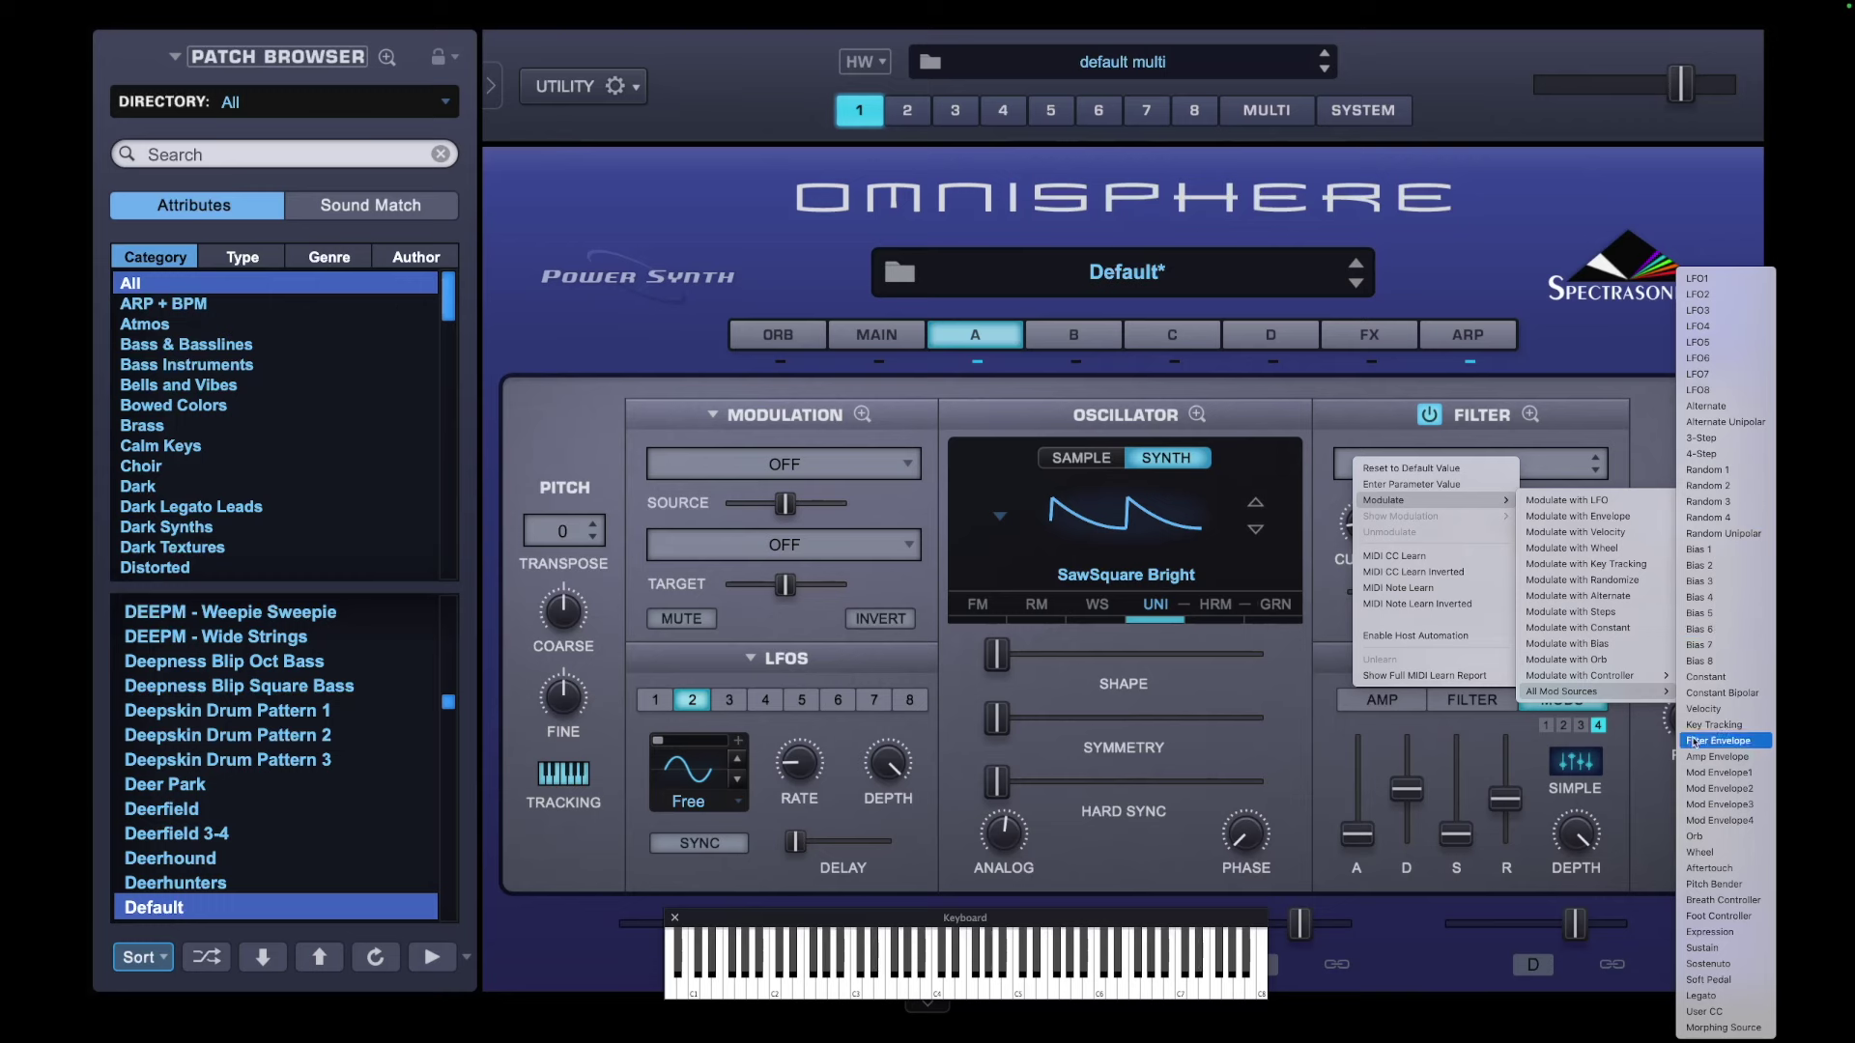
{"action": "left_click", "coordinate": [1693, 820]}
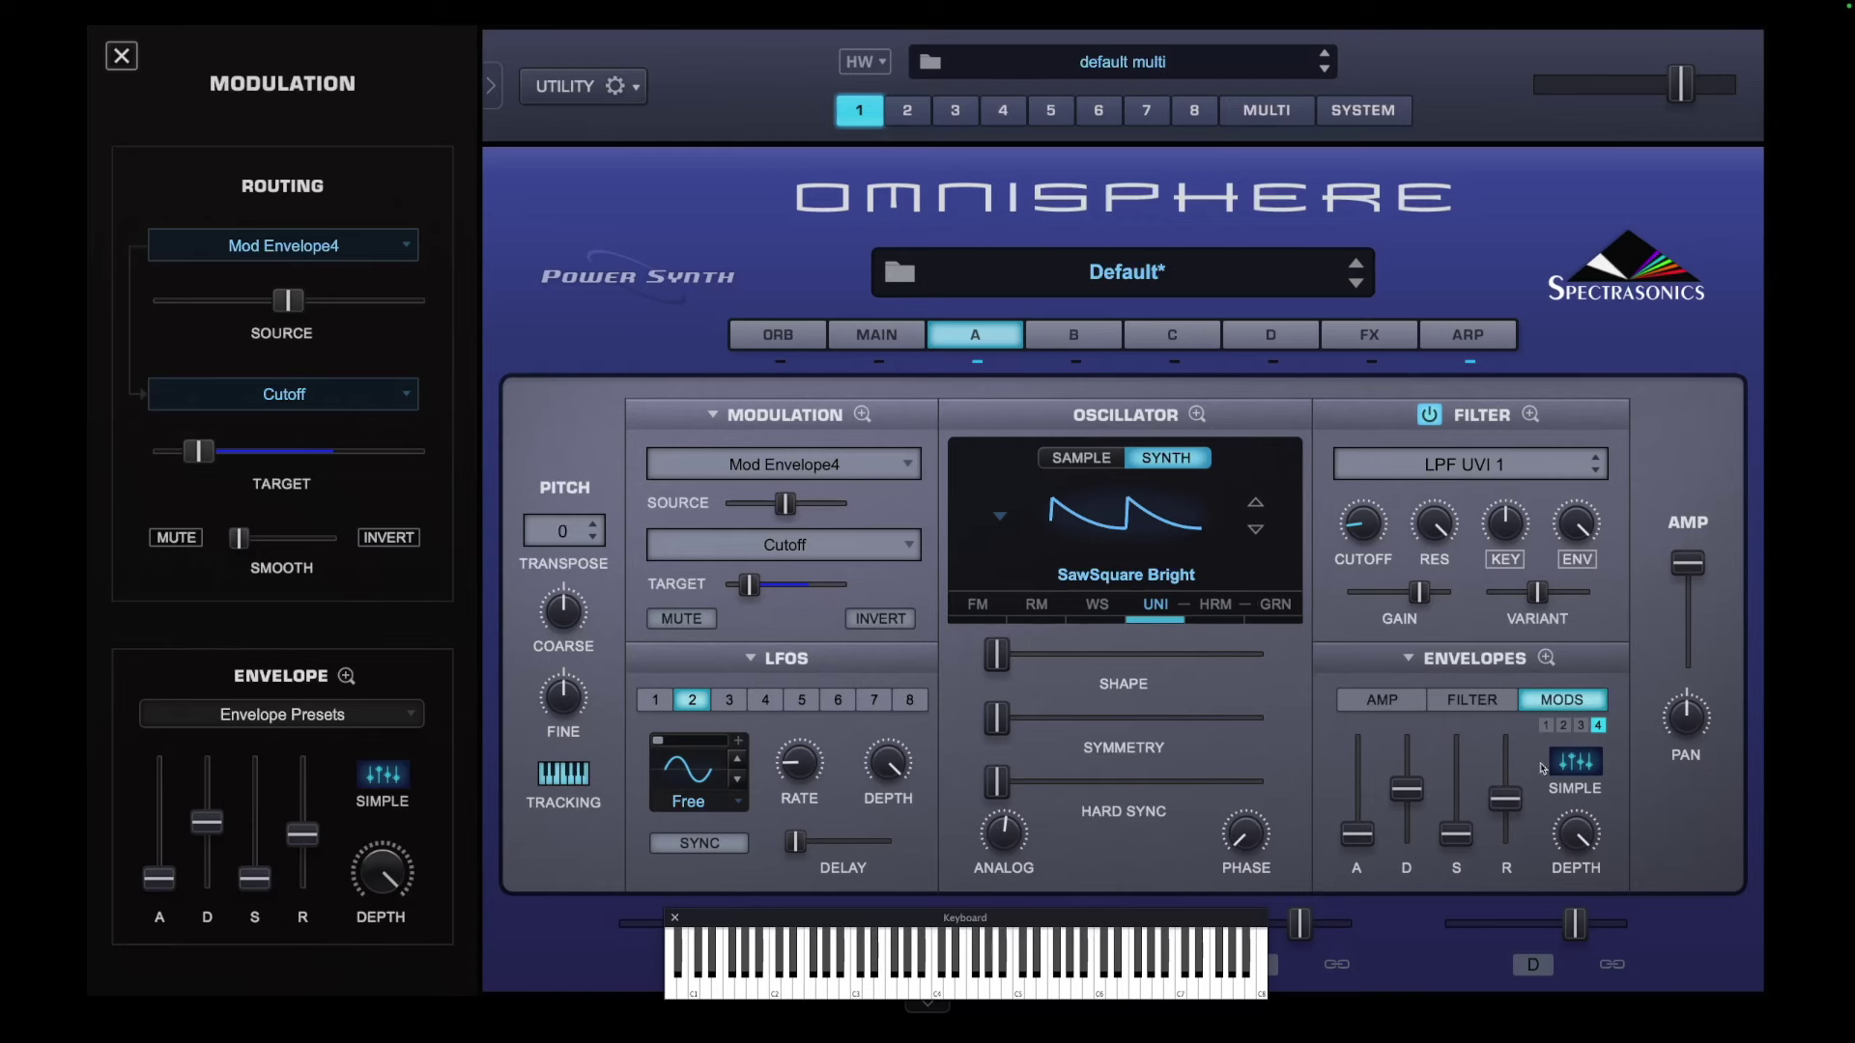
Load the AEM envelope preset Self Osc Sequence 1 into Mod envelope 4
{"action": "left_click", "coordinate": [1546, 658]}
{"action": "left_click", "coordinate": [1284, 404]}
{"action": "left_click", "coordinate": [1547, 658]}
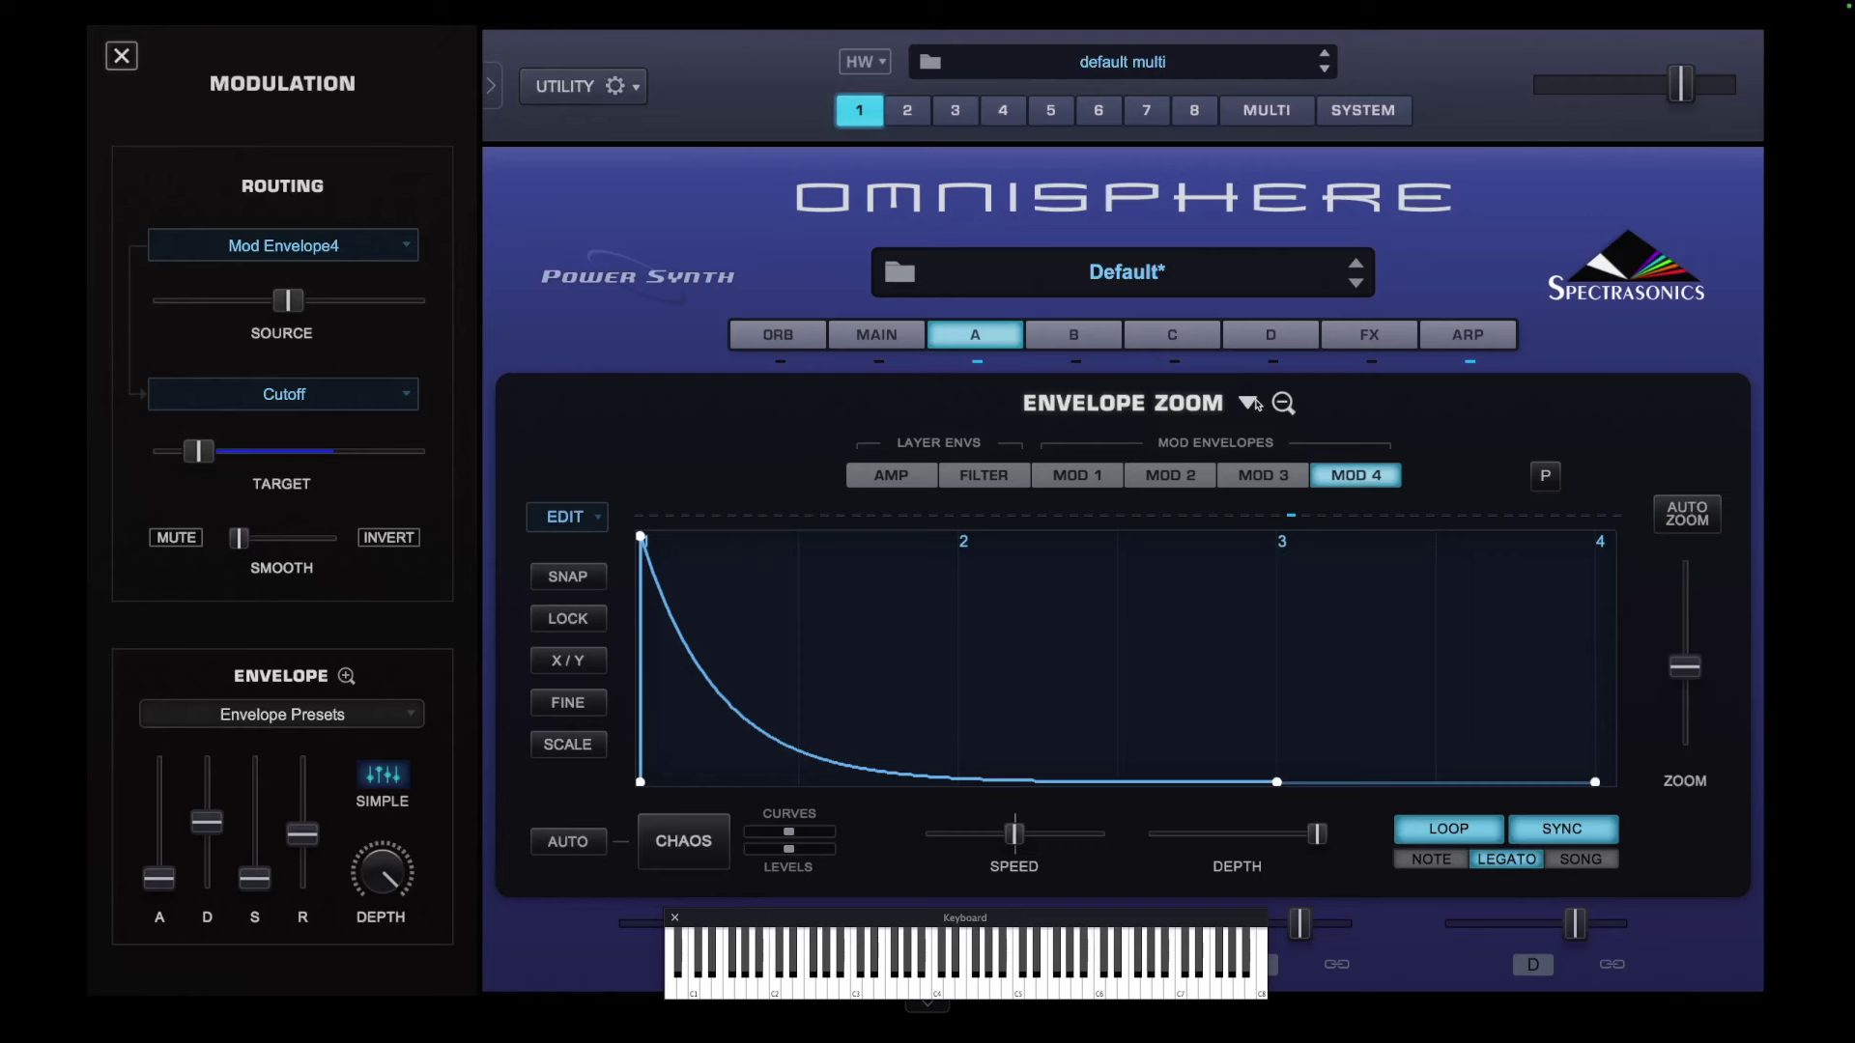
{"action": "left_click", "coordinate": [1256, 403]}
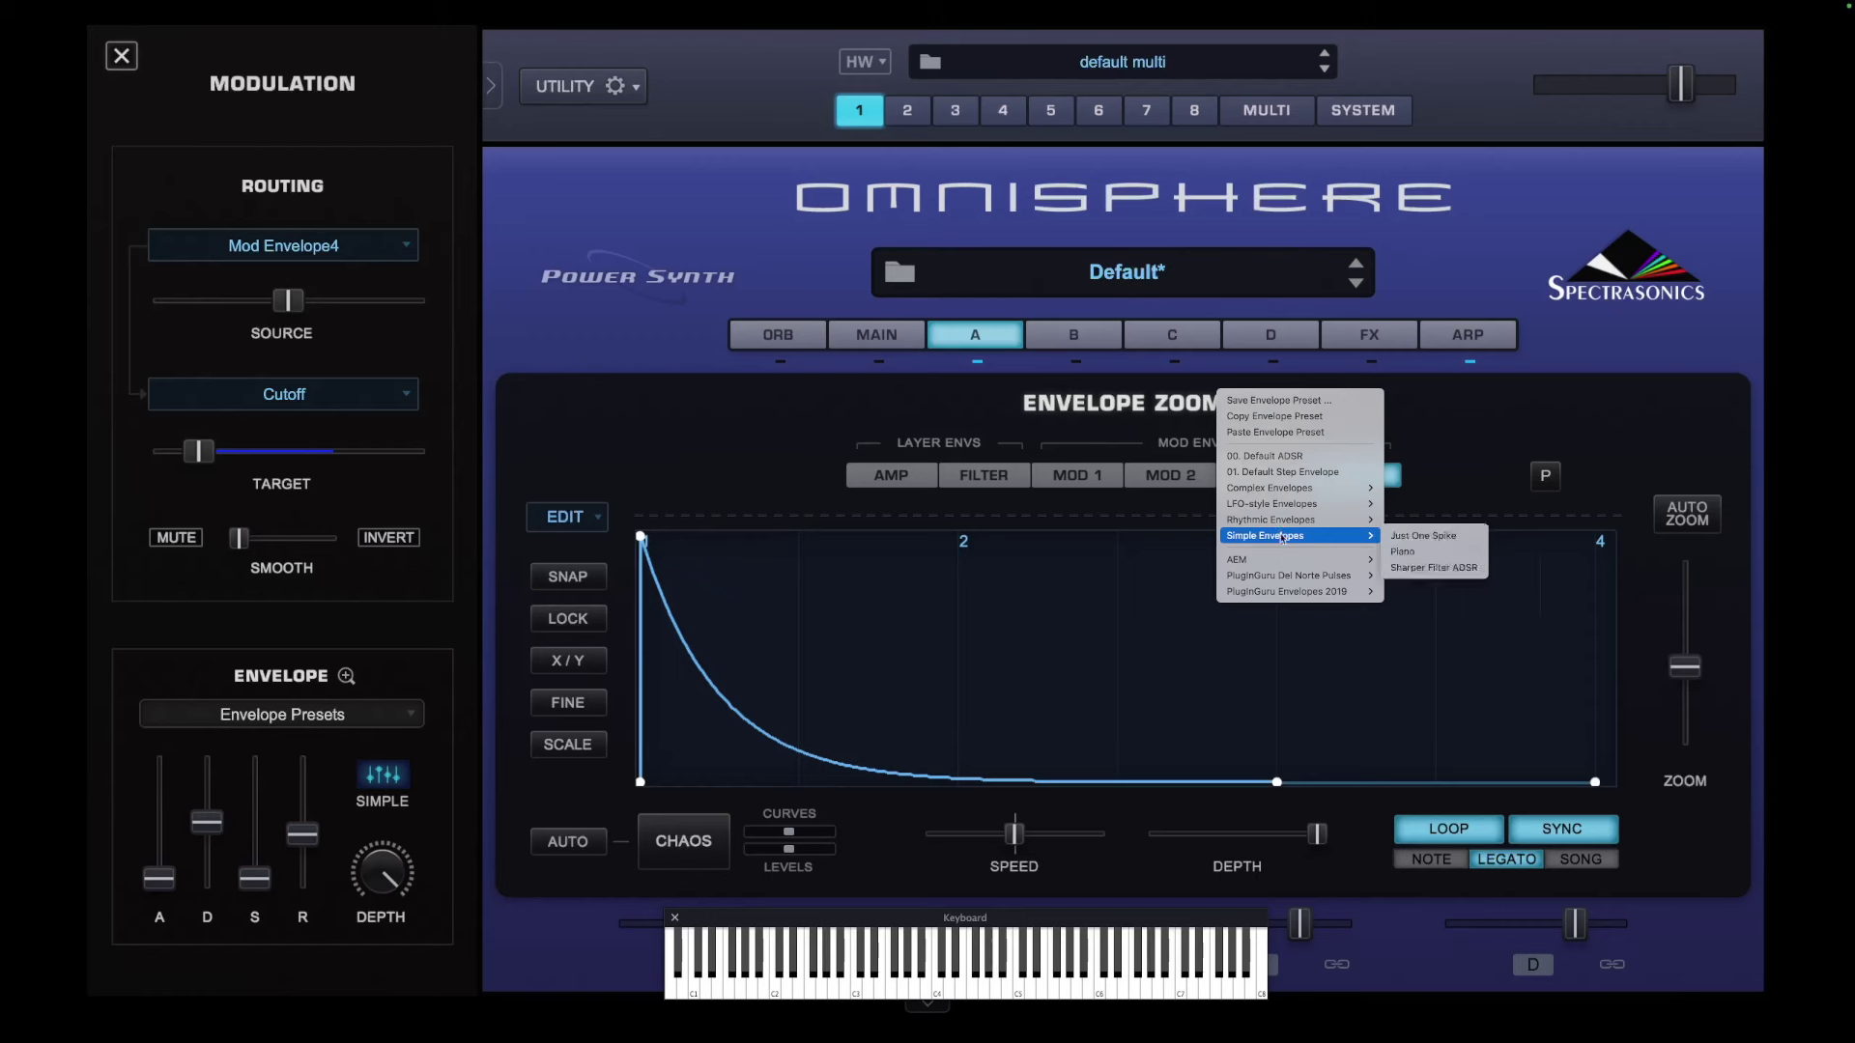
{"action": "mouse_move", "coordinate": [1284, 558]}
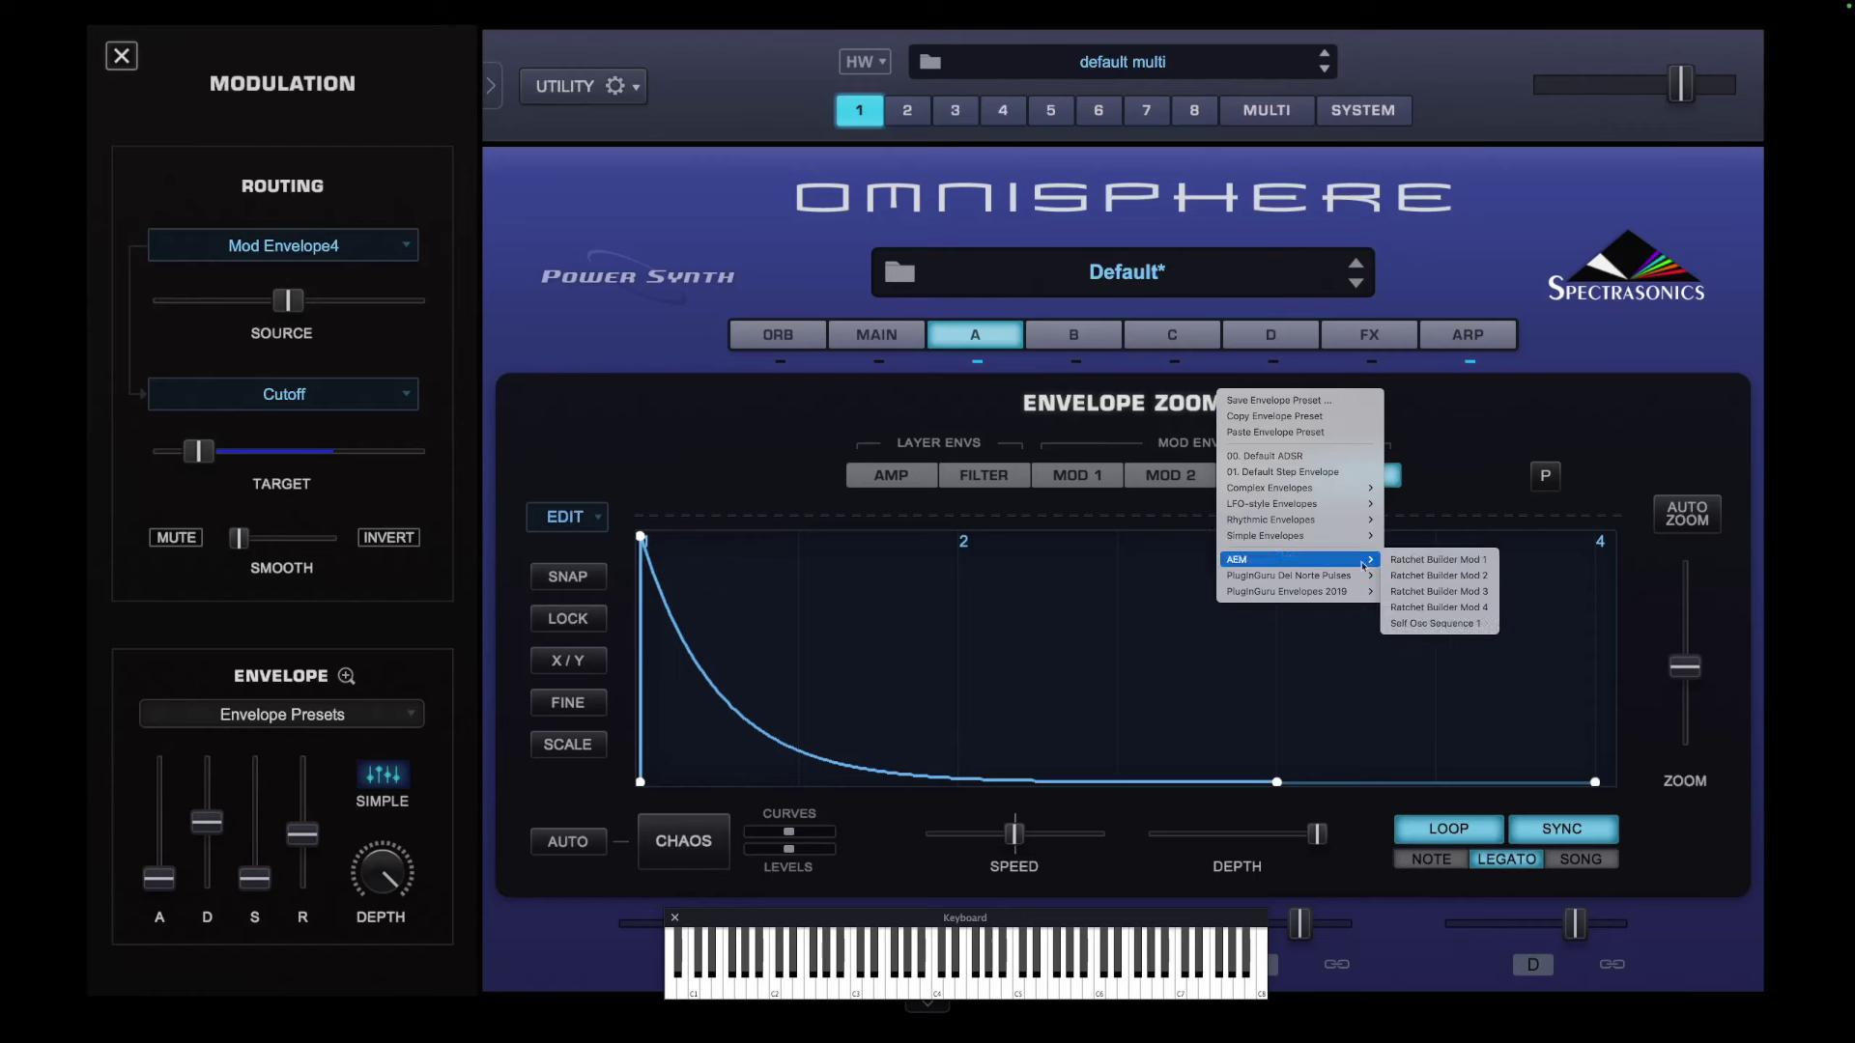
{"action": "left_click", "coordinate": [1436, 623]}
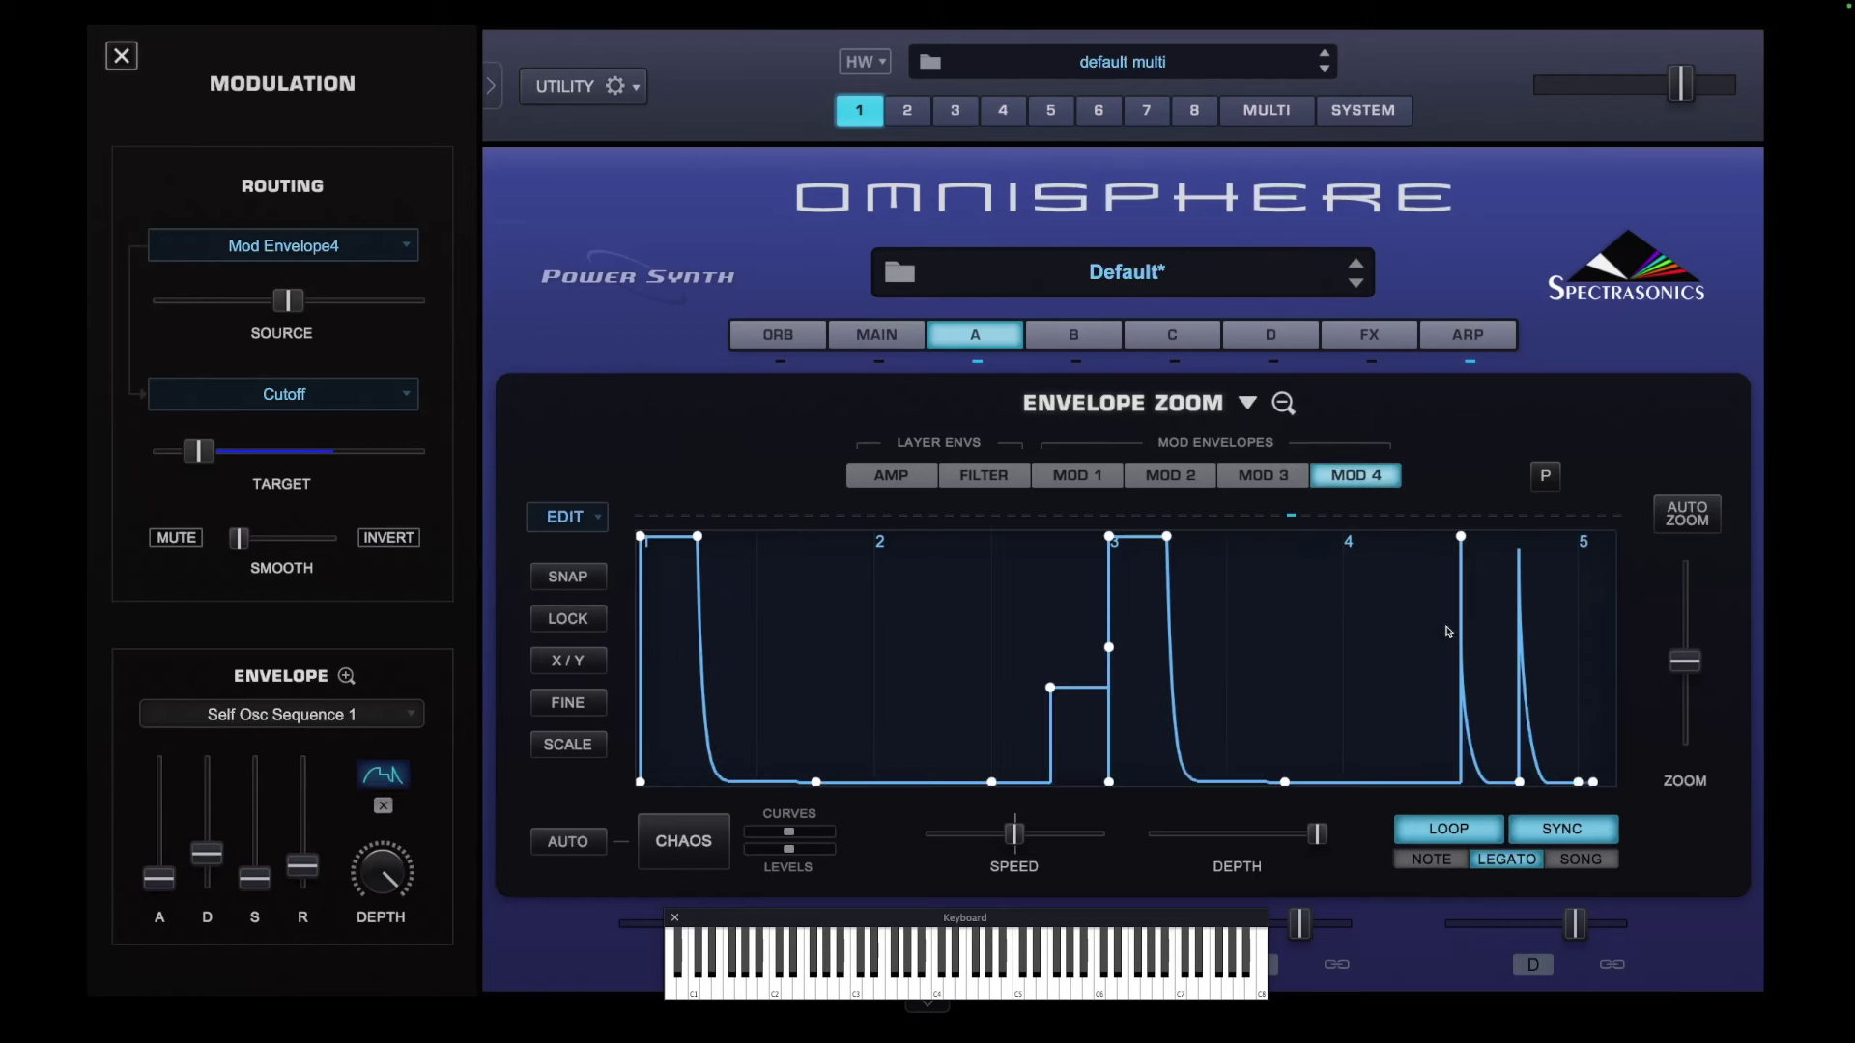
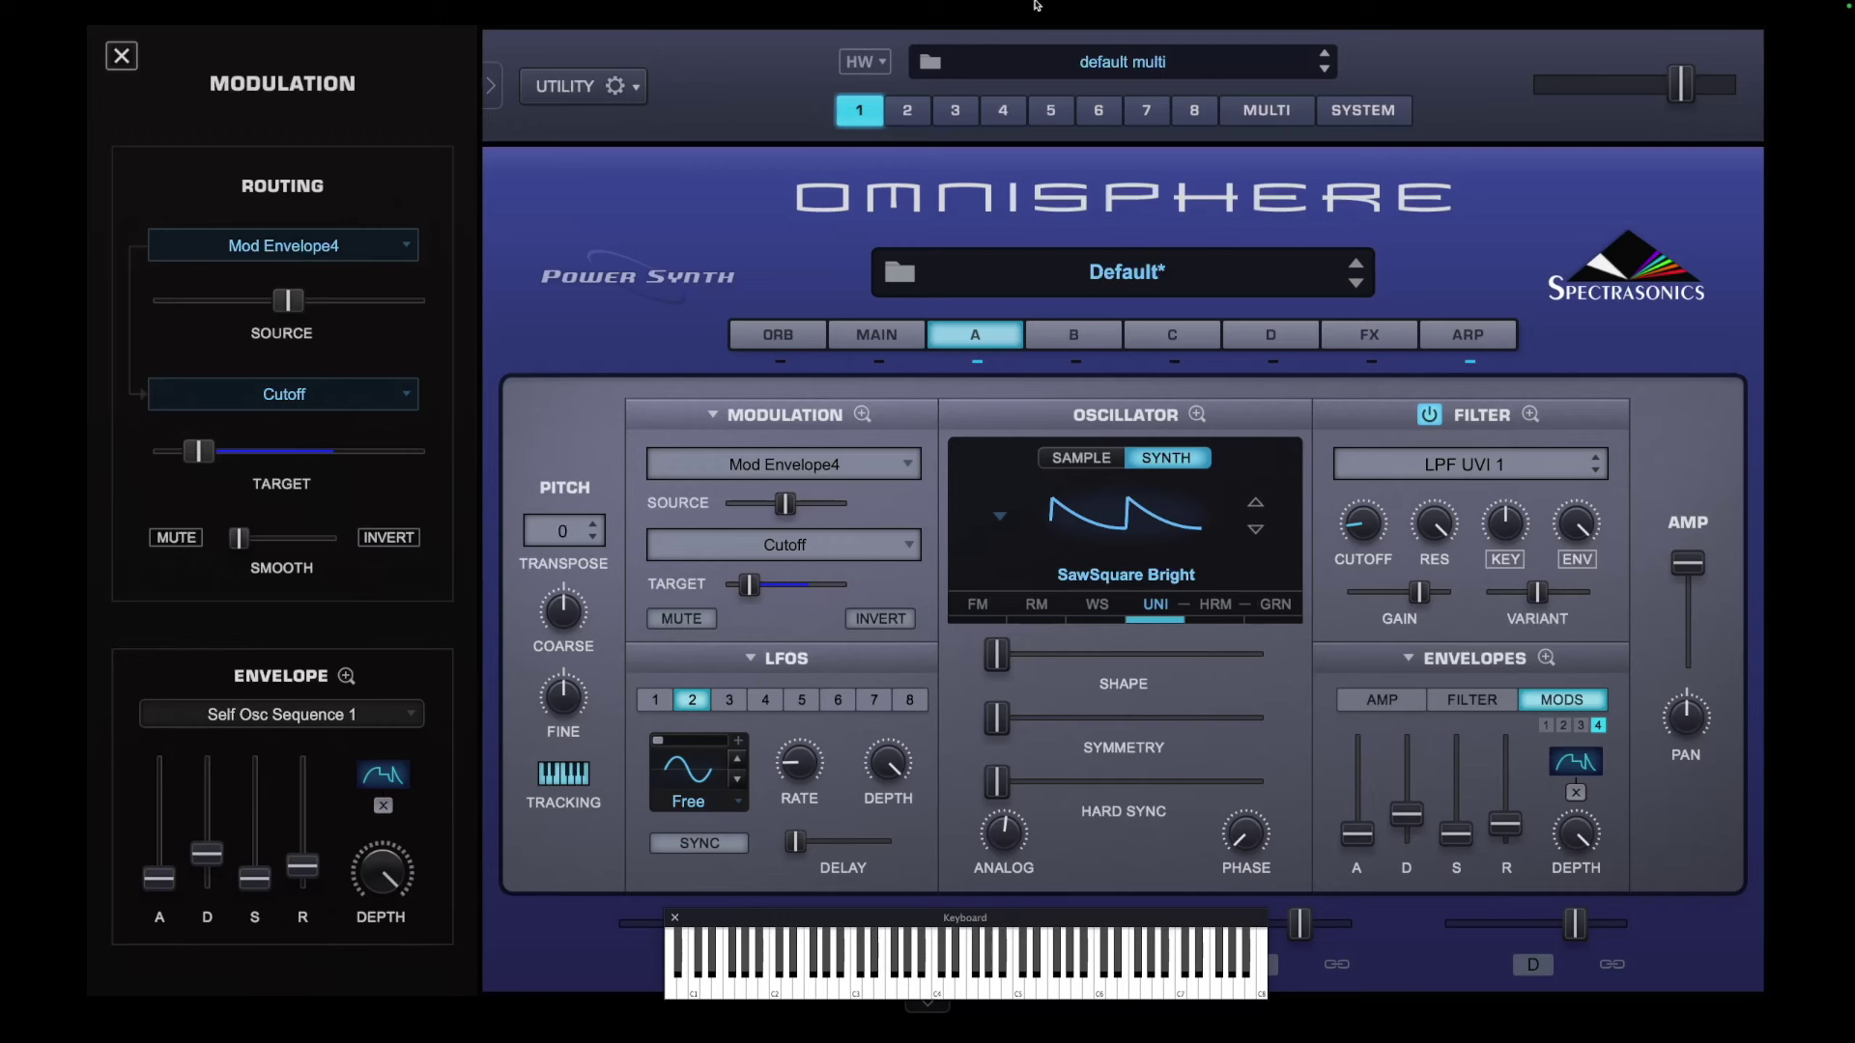
Copy layer A and paste it onto layers B and C
{"action": "left_click", "coordinate": [638, 86]}
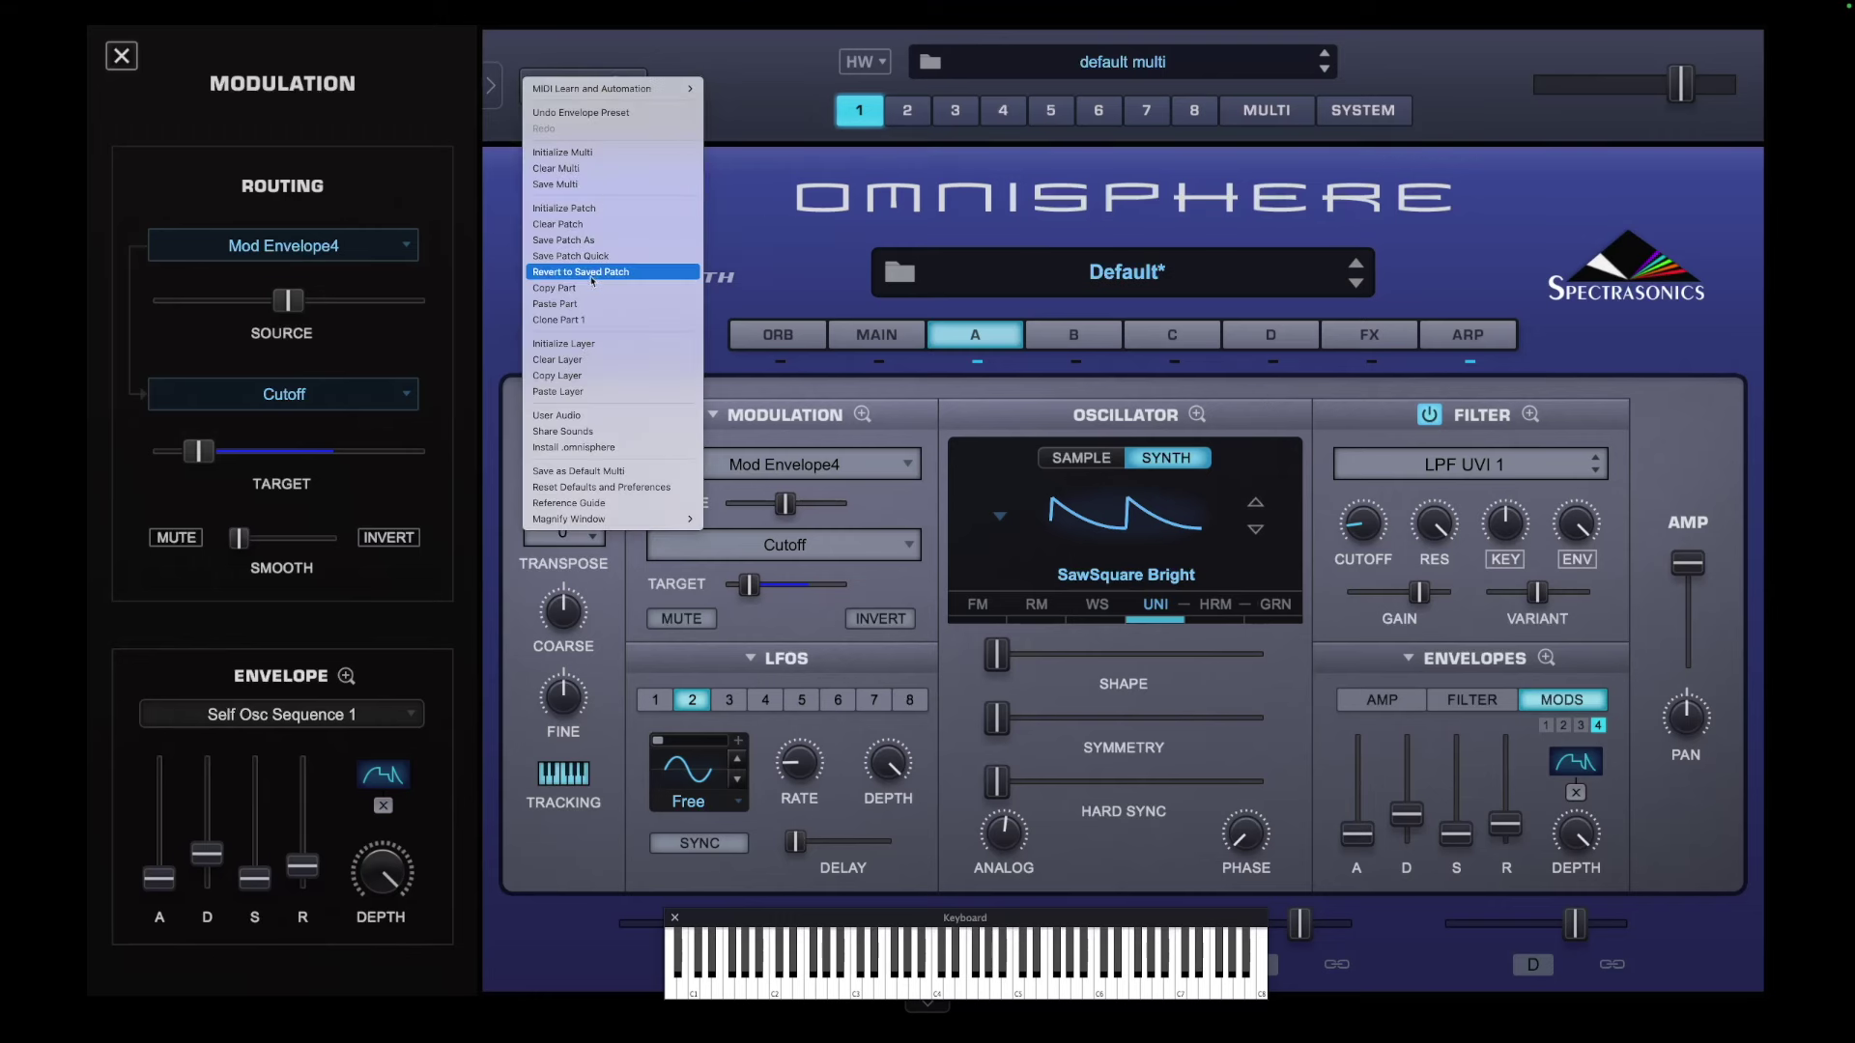
{"action": "left_click", "coordinate": [590, 375]}
{"action": "left_click", "coordinate": [1069, 348]}
{"action": "left_click", "coordinate": [593, 87]}
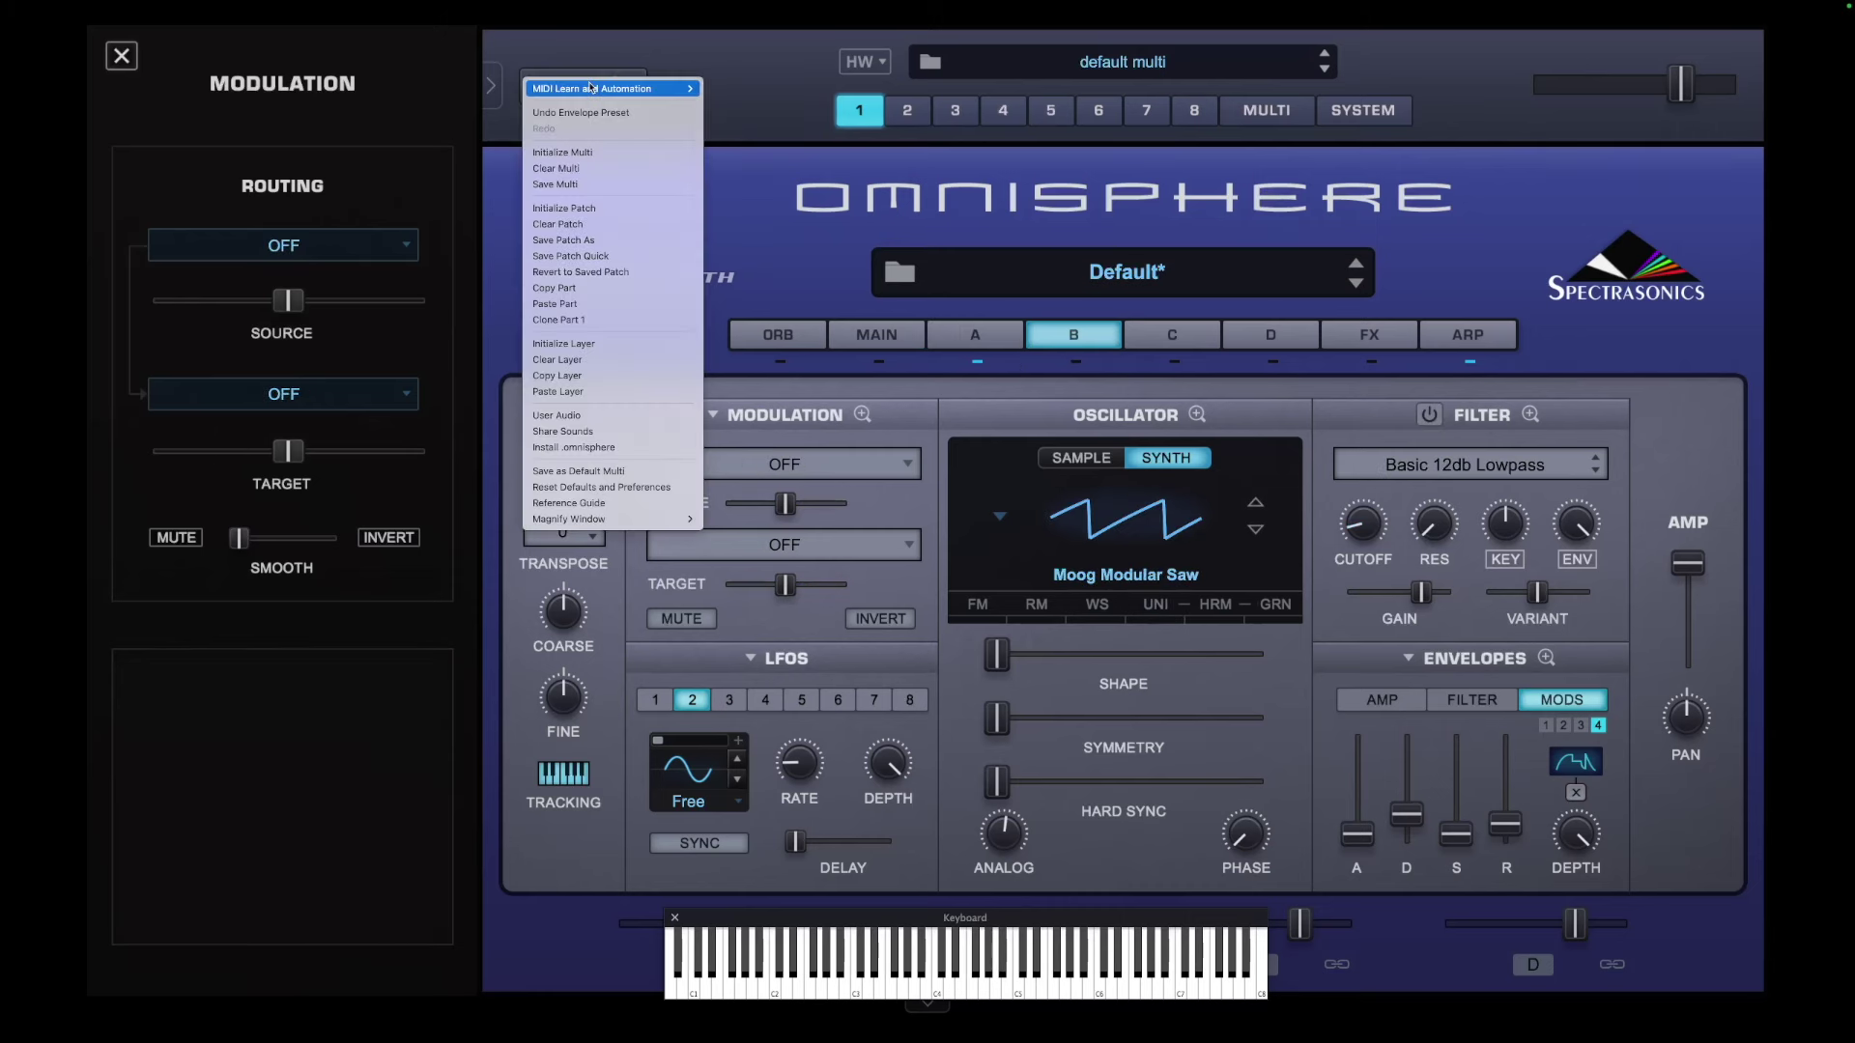
{"action": "left_click", "coordinate": [598, 394]}
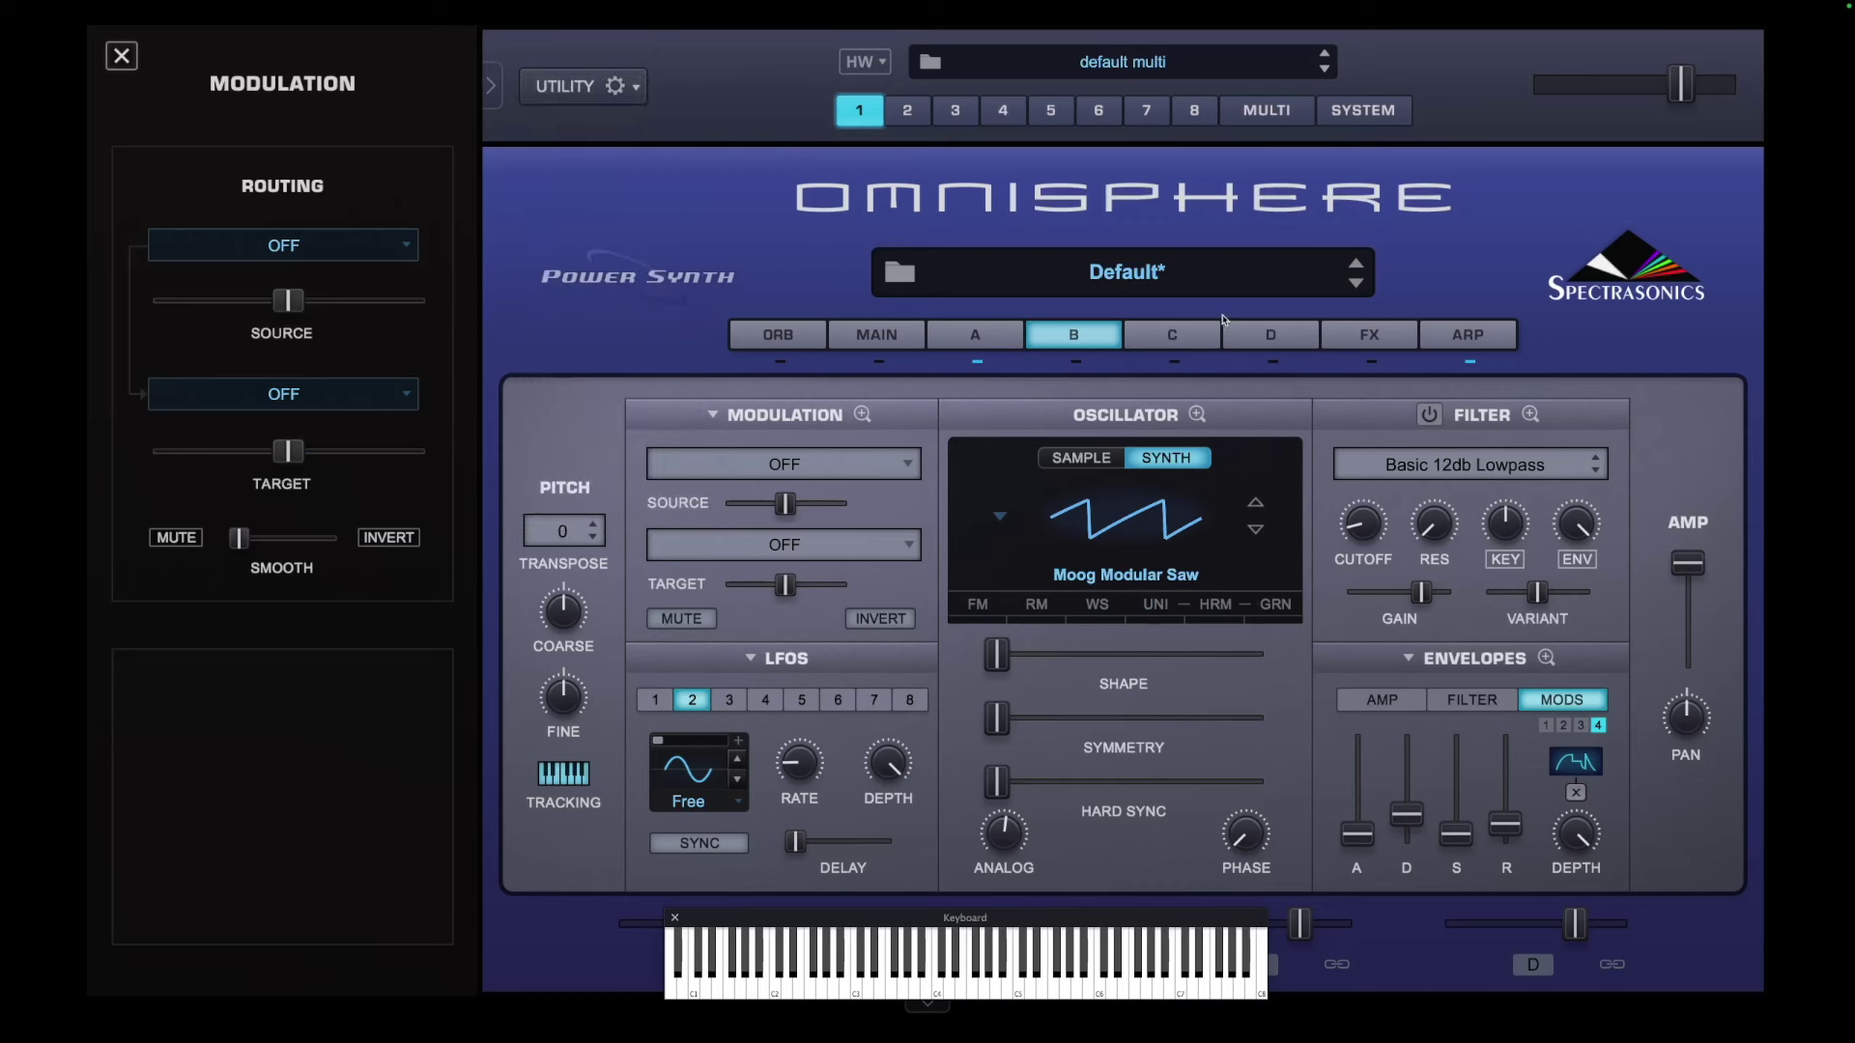
{"action": "left_click", "coordinate": [1194, 334]}
{"action": "left_click", "coordinate": [624, 89]}
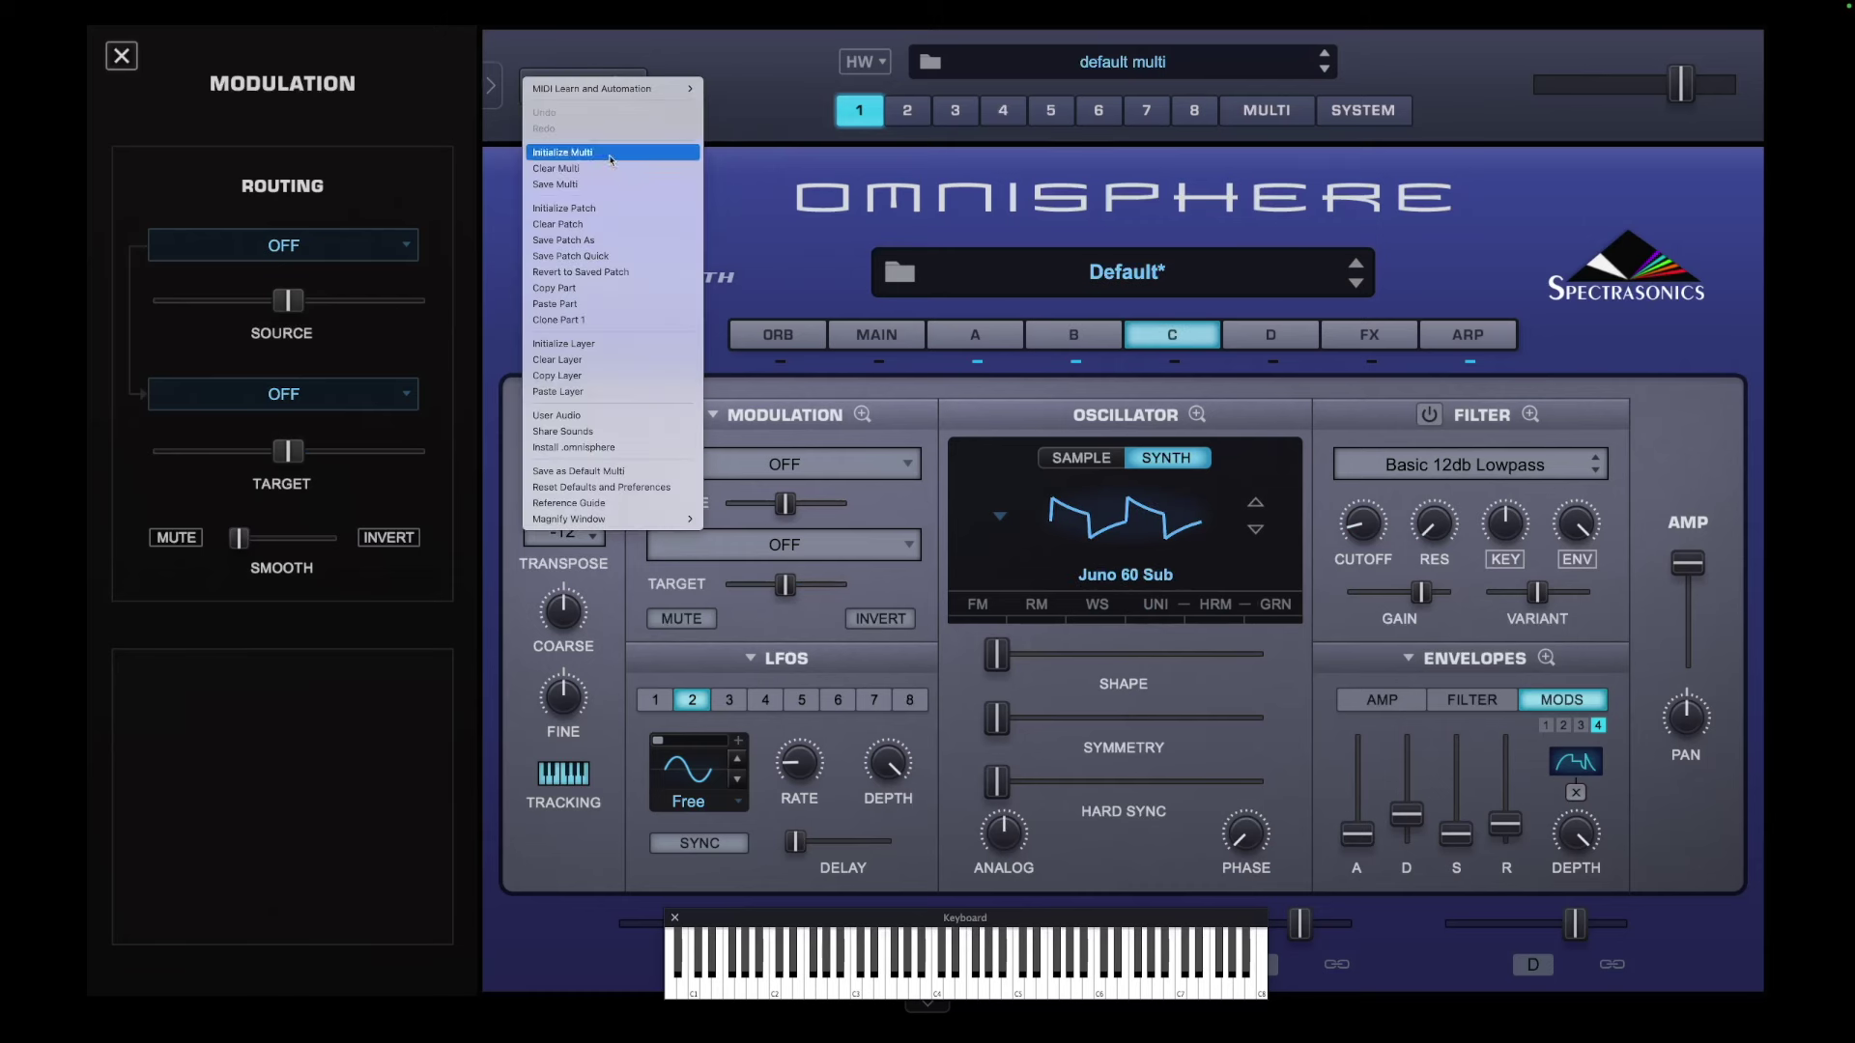
{"action": "left_click", "coordinate": [606, 400]}
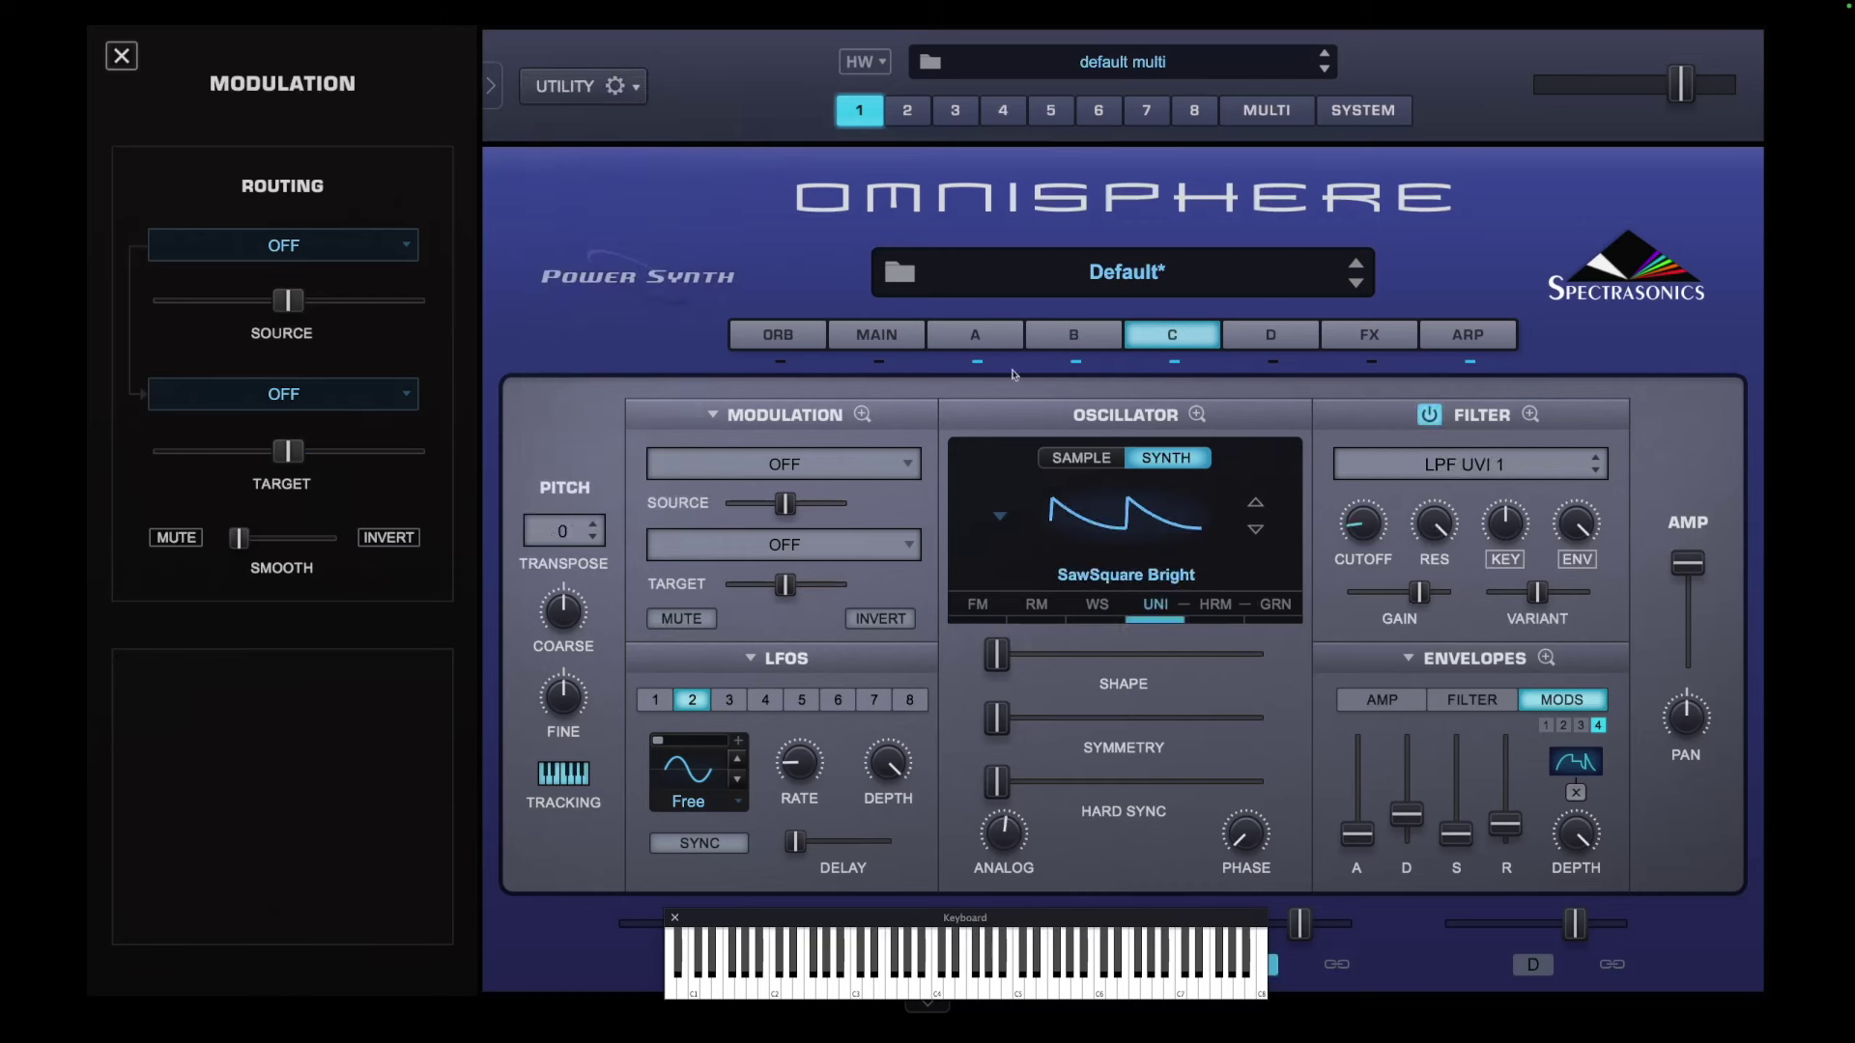
Set layer B's oscillator waveform to Fearless Saw from the Deep analog timbres
{"action": "left_click", "coordinate": [1086, 338]}
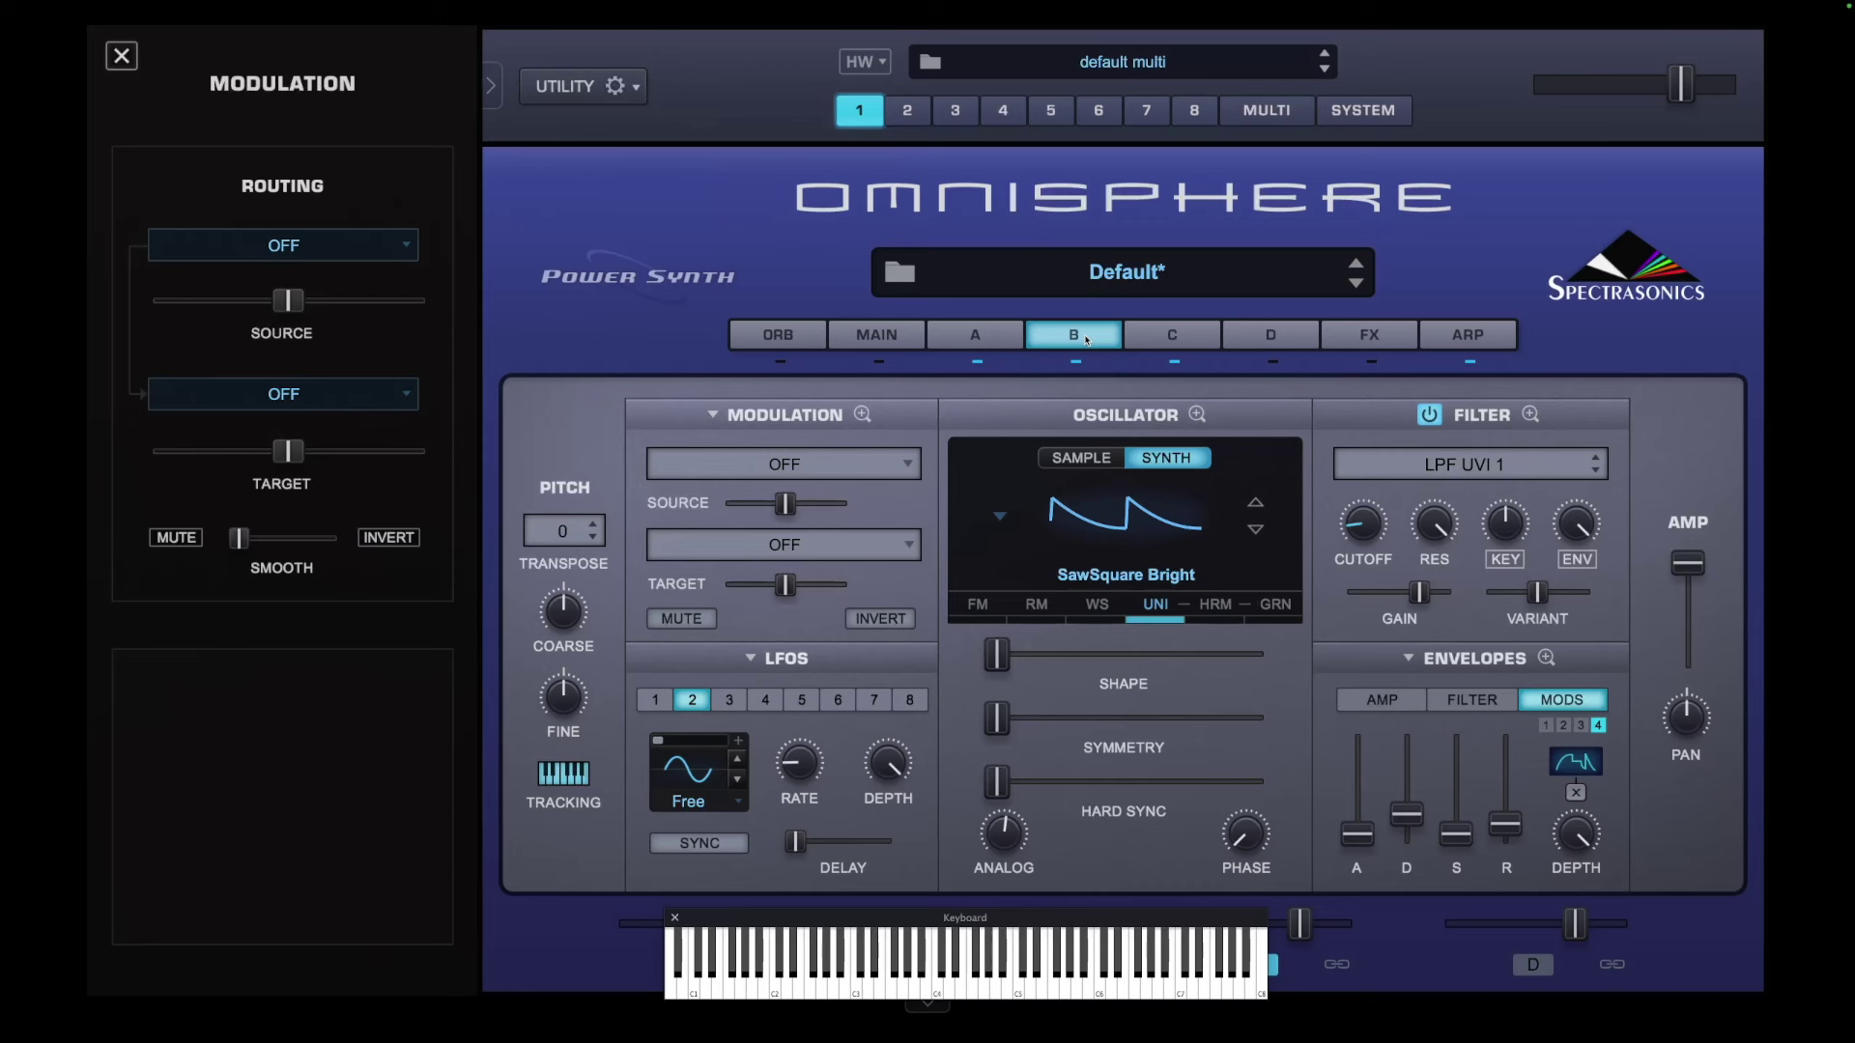
{"action": "left_click", "coordinate": [1137, 504]}
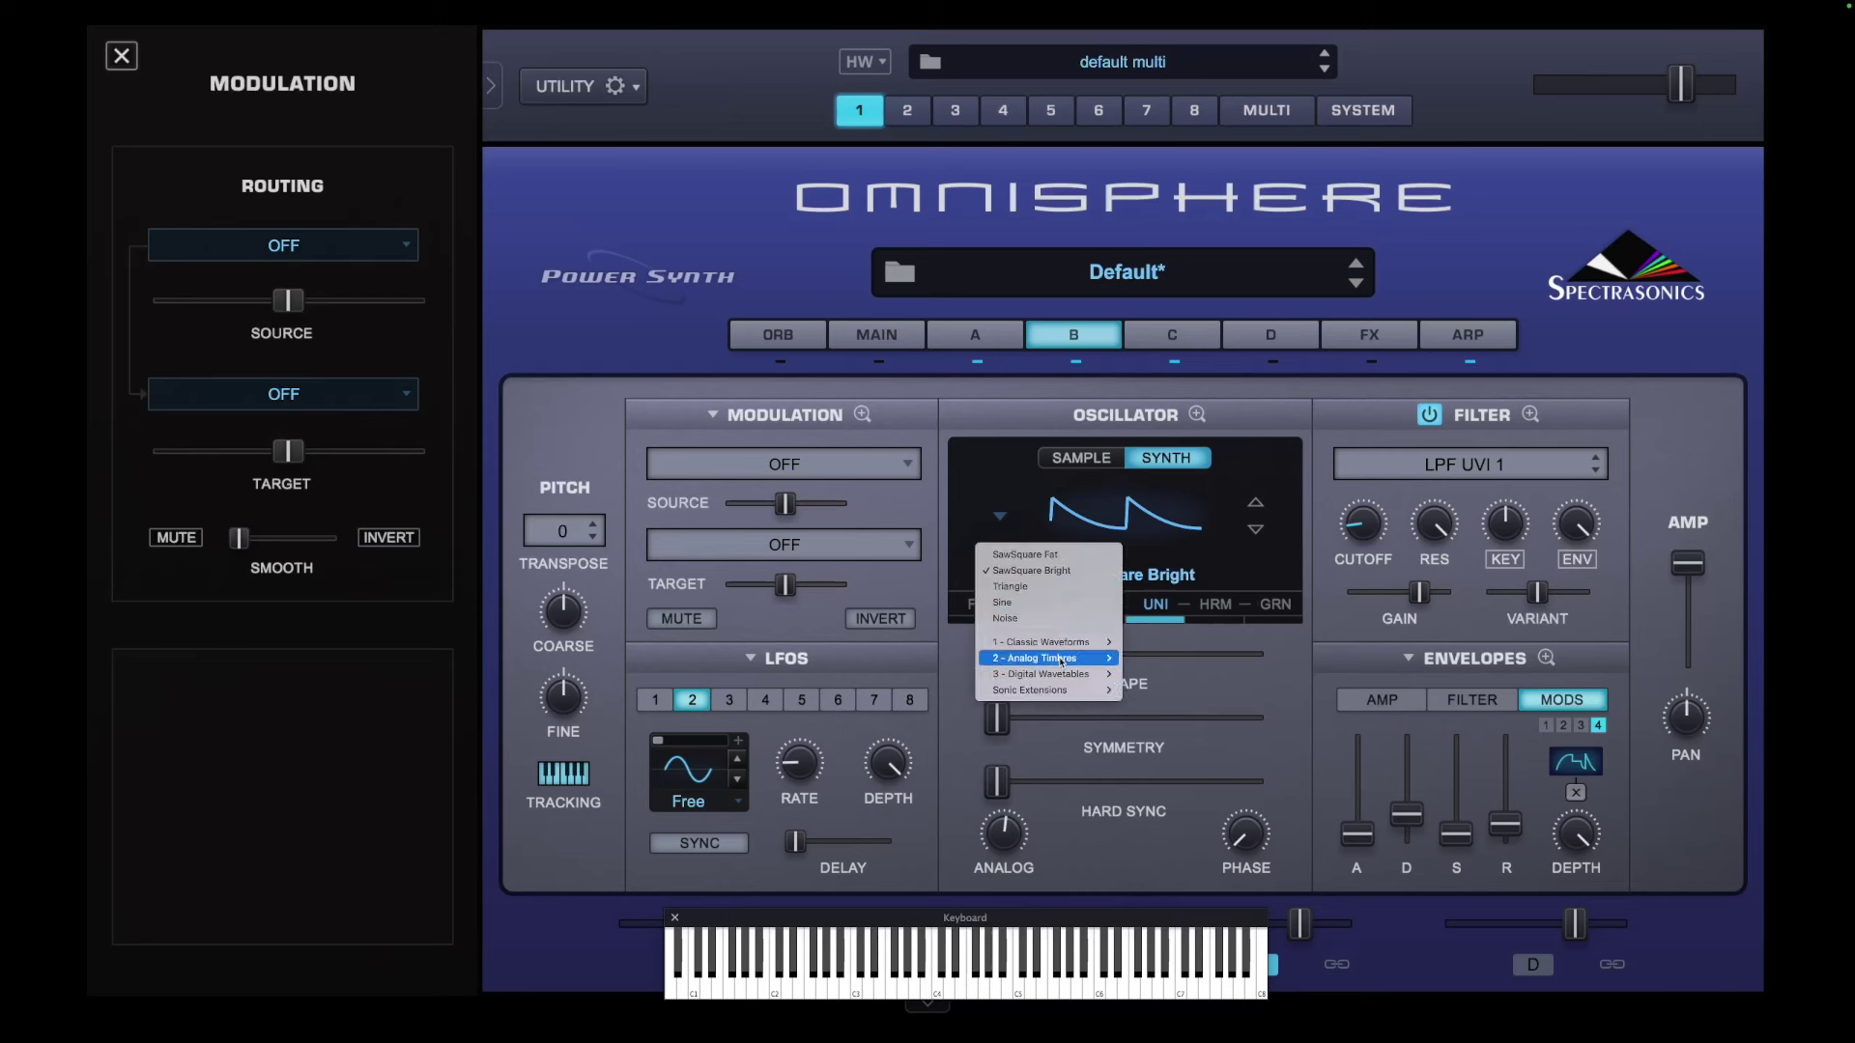
{"action": "mouse_move", "coordinate": [1063, 658]}
{"action": "mouse_move", "coordinate": [1169, 680]}
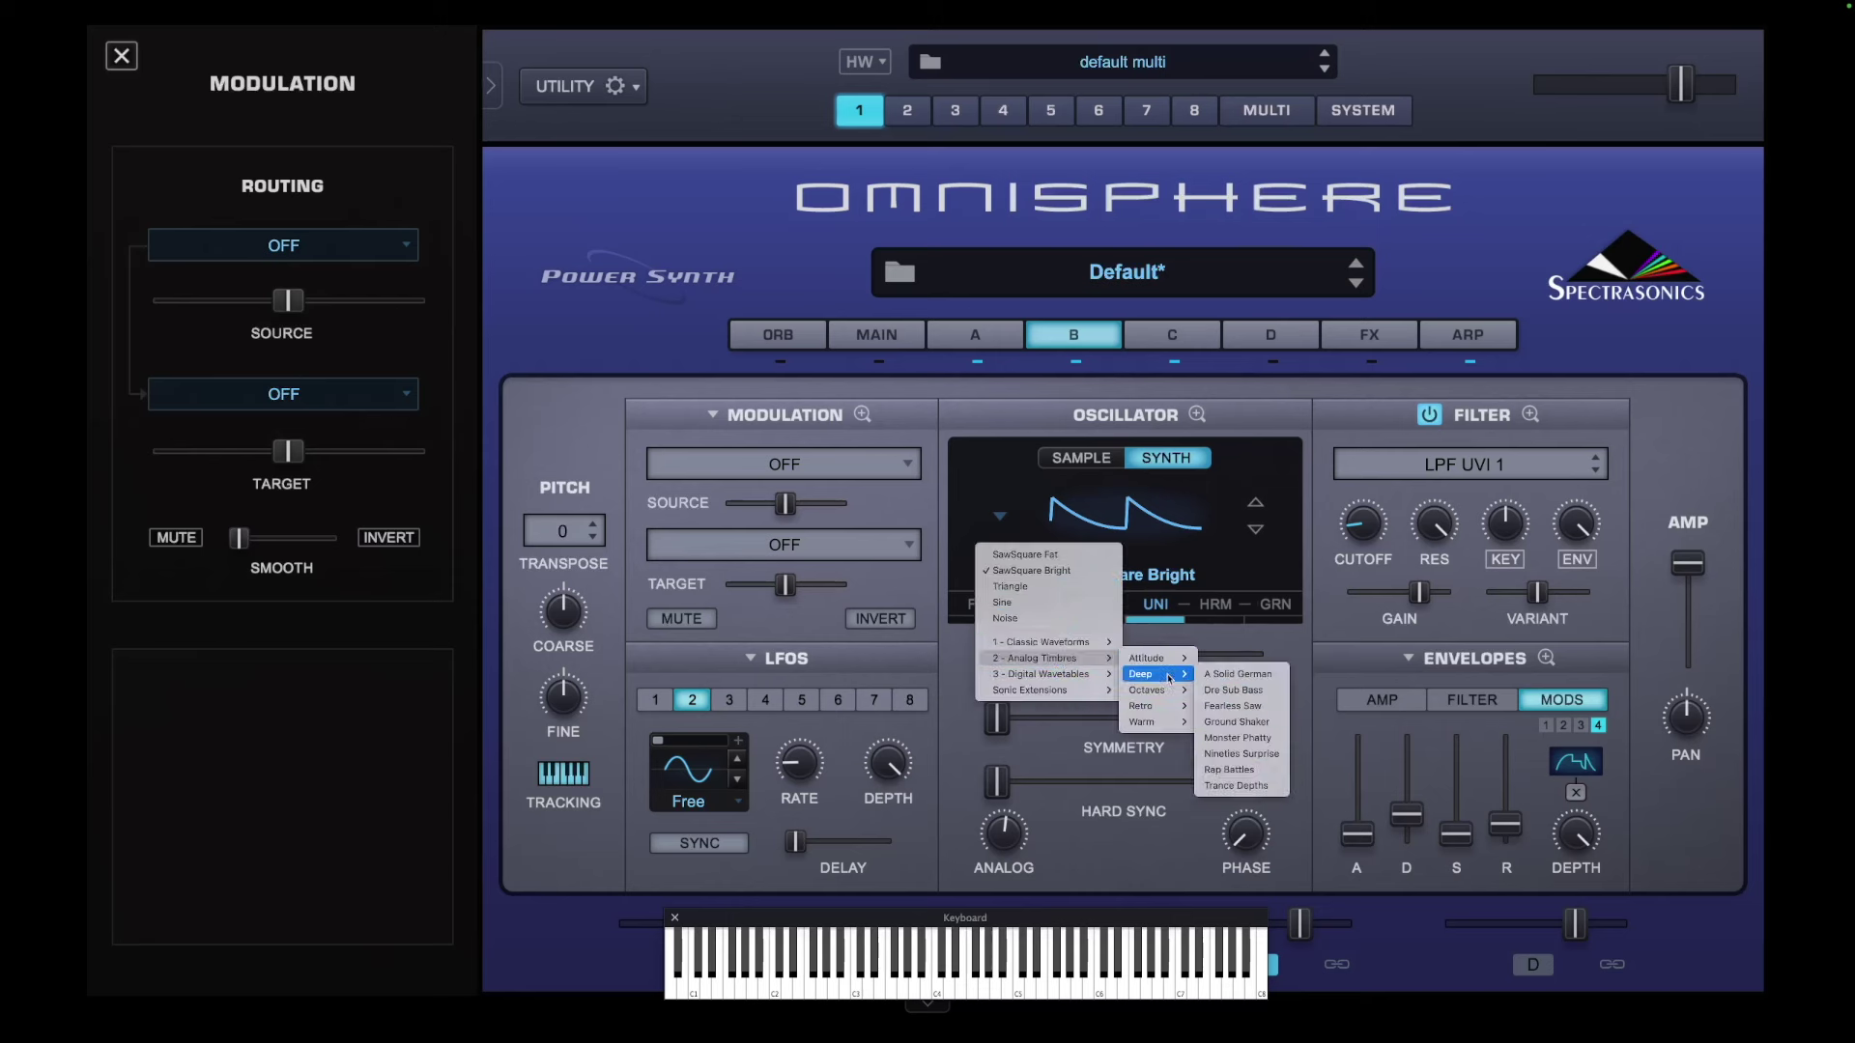
{"action": "left_click", "coordinate": [1257, 711]}
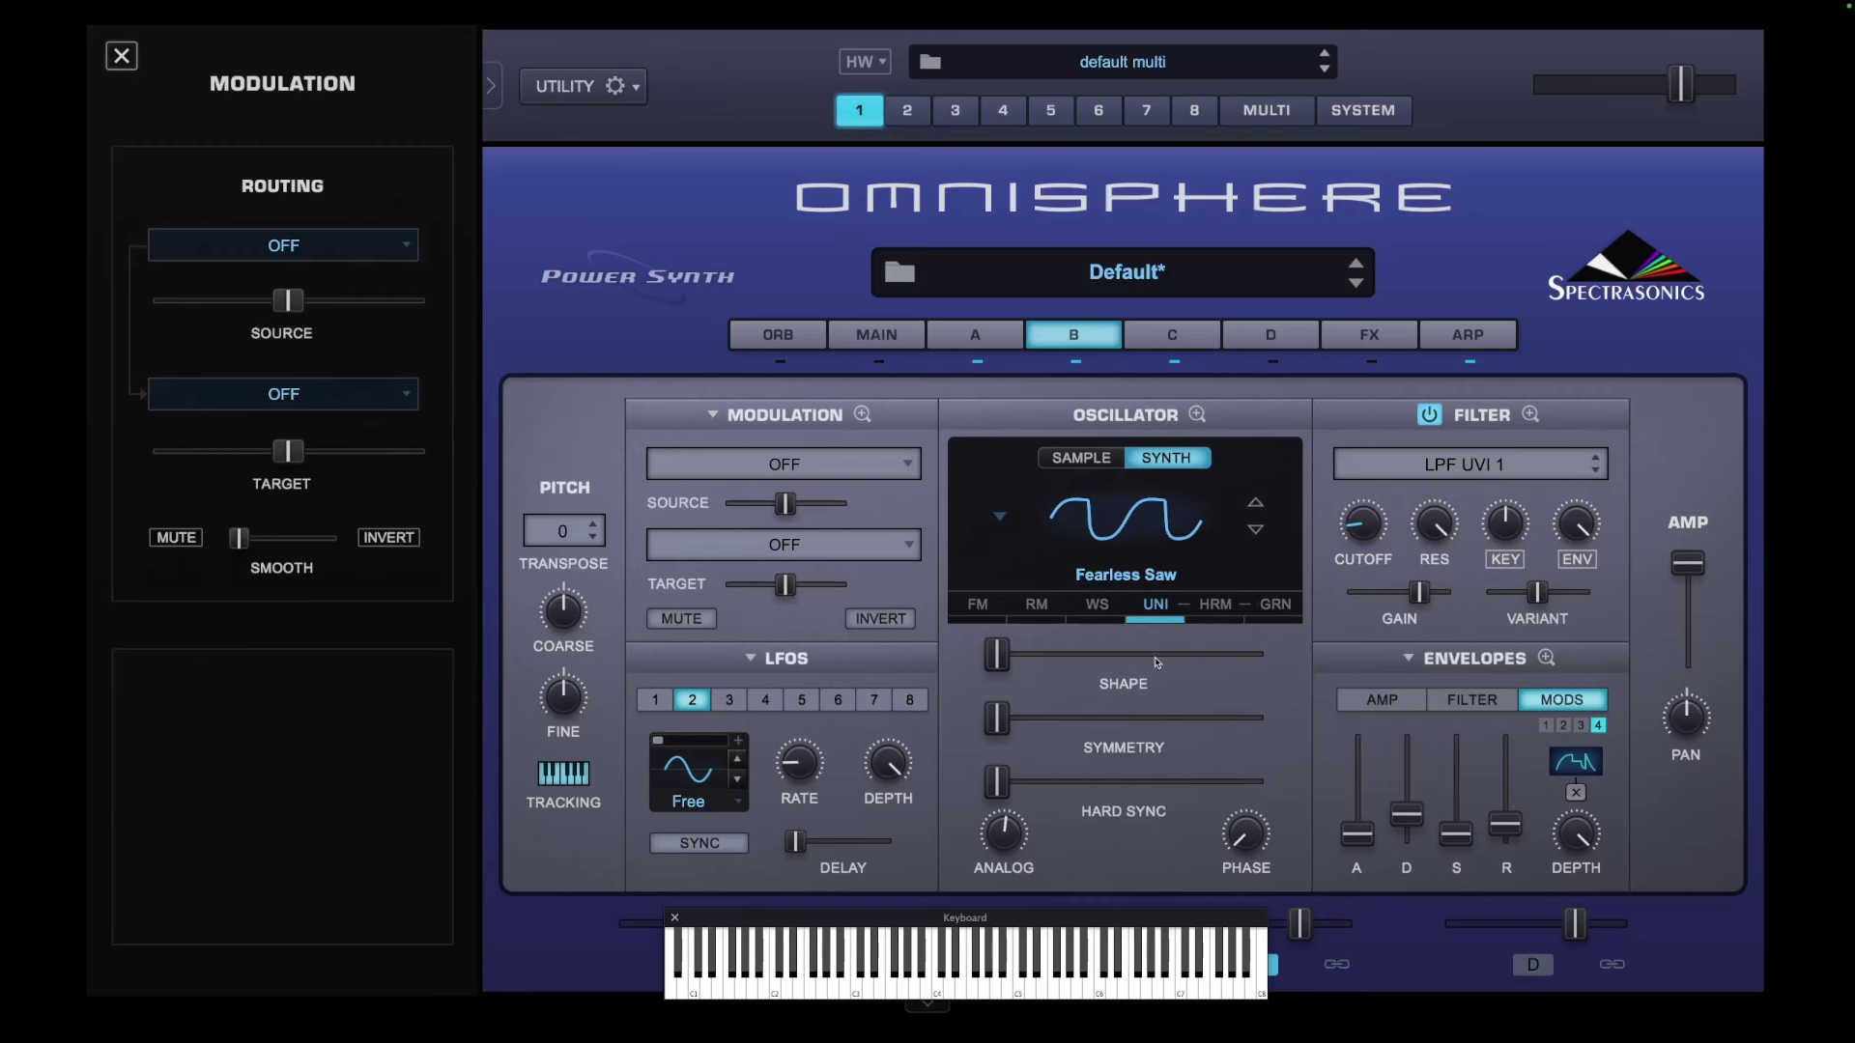
Set the unison octave of layer B's oscillator to +1
{"action": "left_click", "coordinate": [1155, 606]}
{"action": "left_click", "coordinate": [696, 857]}
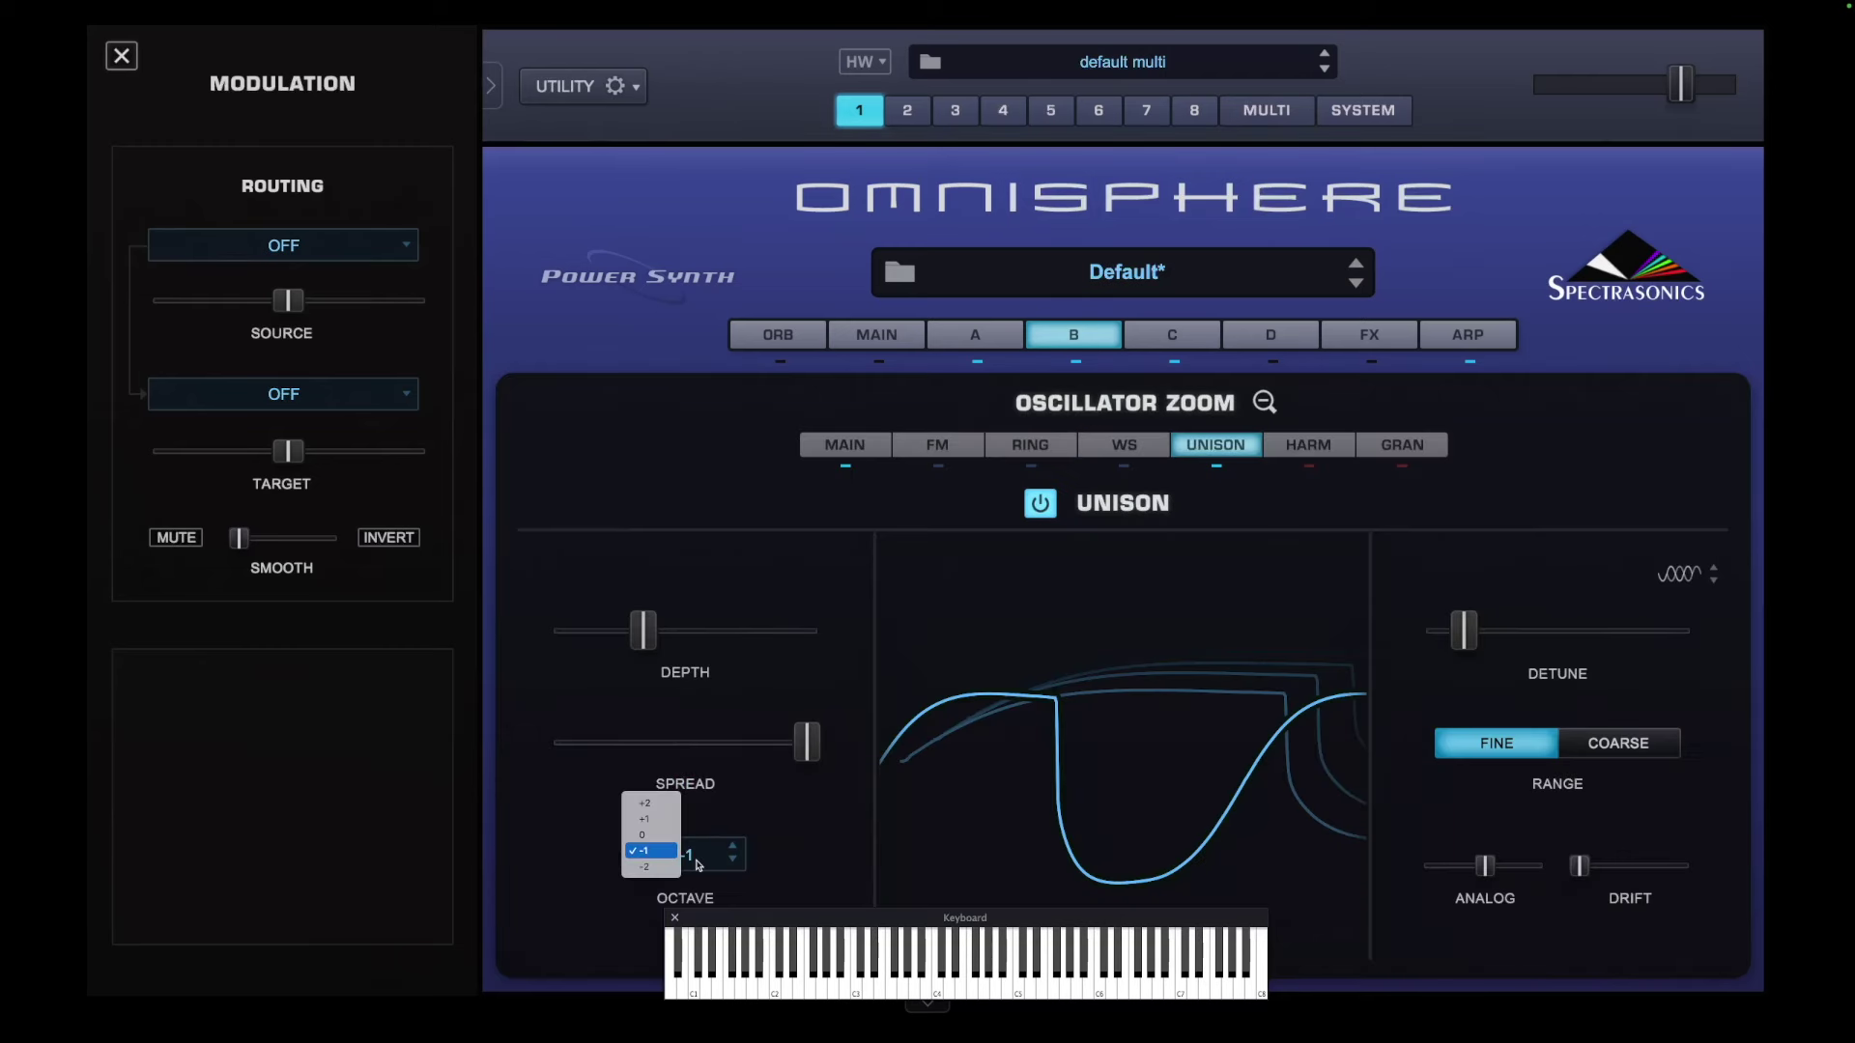
{"action": "left_click", "coordinate": [649, 821]}
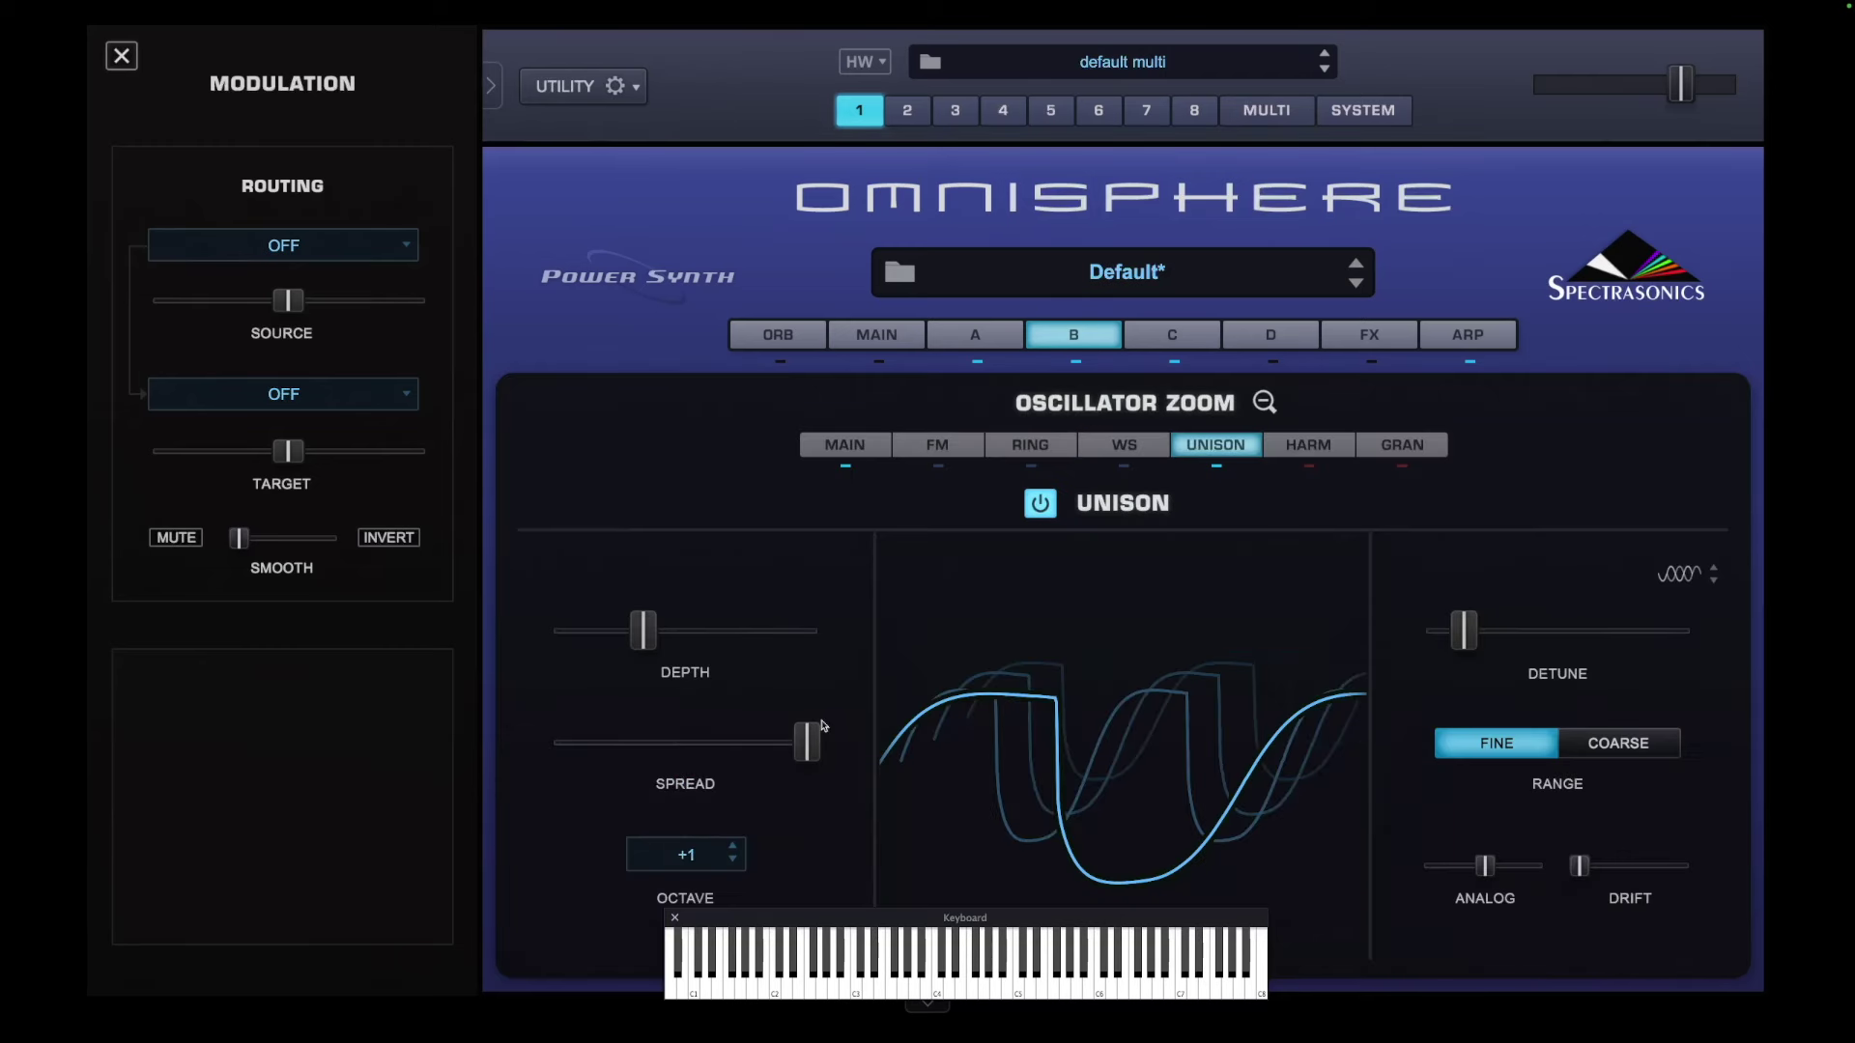
{"action": "left_click", "coordinate": [1264, 402]}
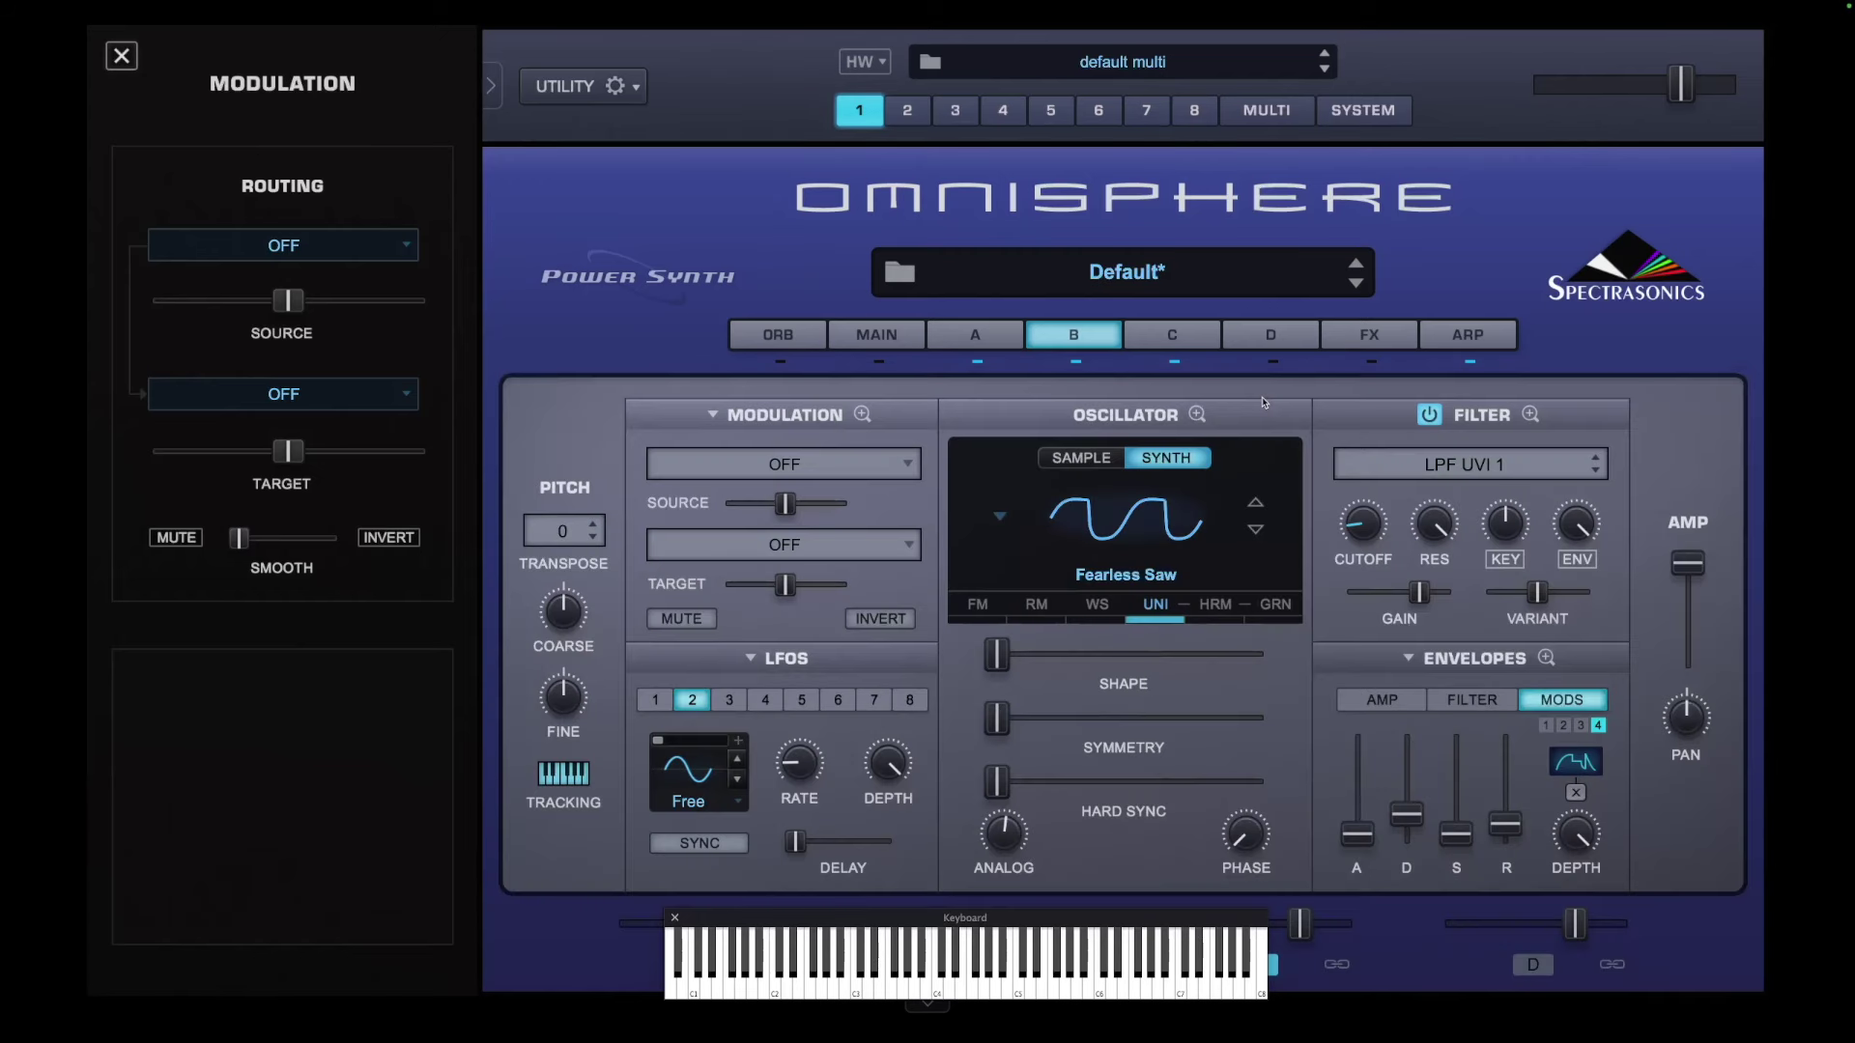
Set layer C's oscillator waveform to CS-80 Cream from the Warm analog timbres
{"action": "left_click", "coordinate": [1172, 334]}
{"action": "left_click", "coordinate": [1000, 516]}
{"action": "mouse_move", "coordinate": [1070, 643]}
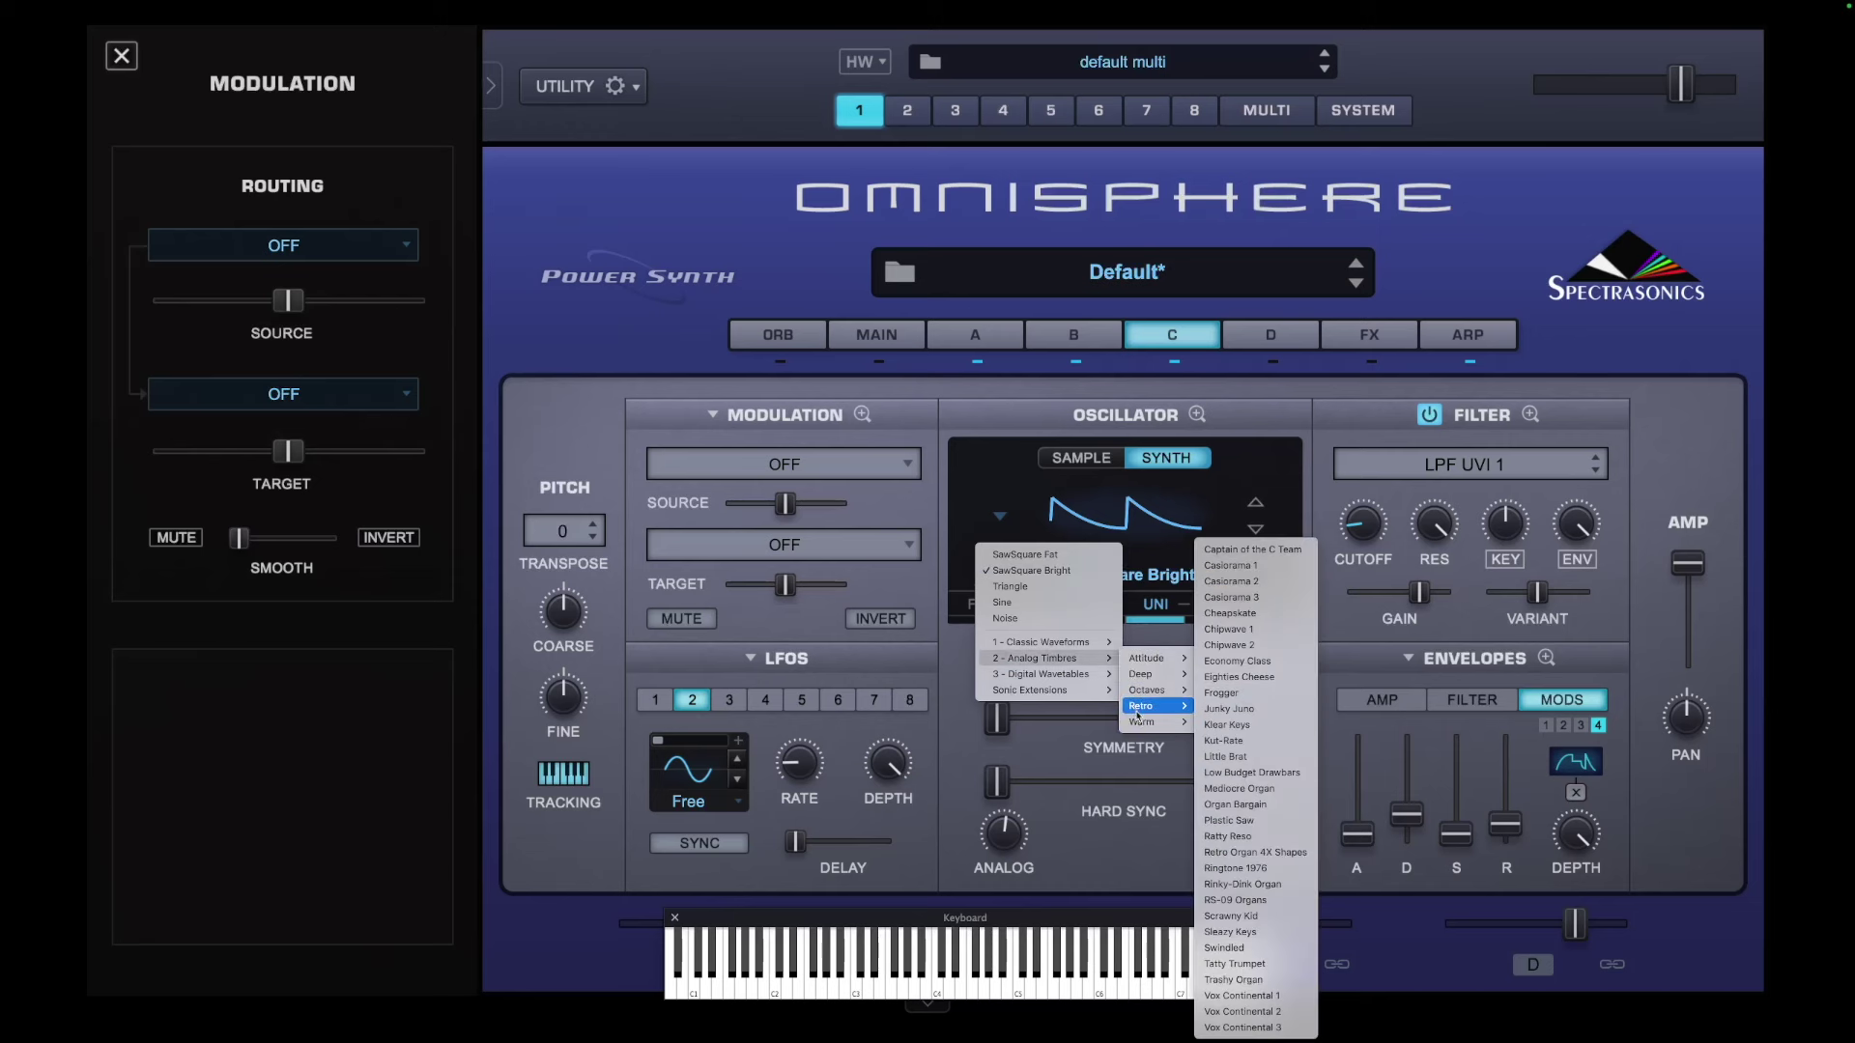
{"action": "mouse_move", "coordinate": [1139, 721]}
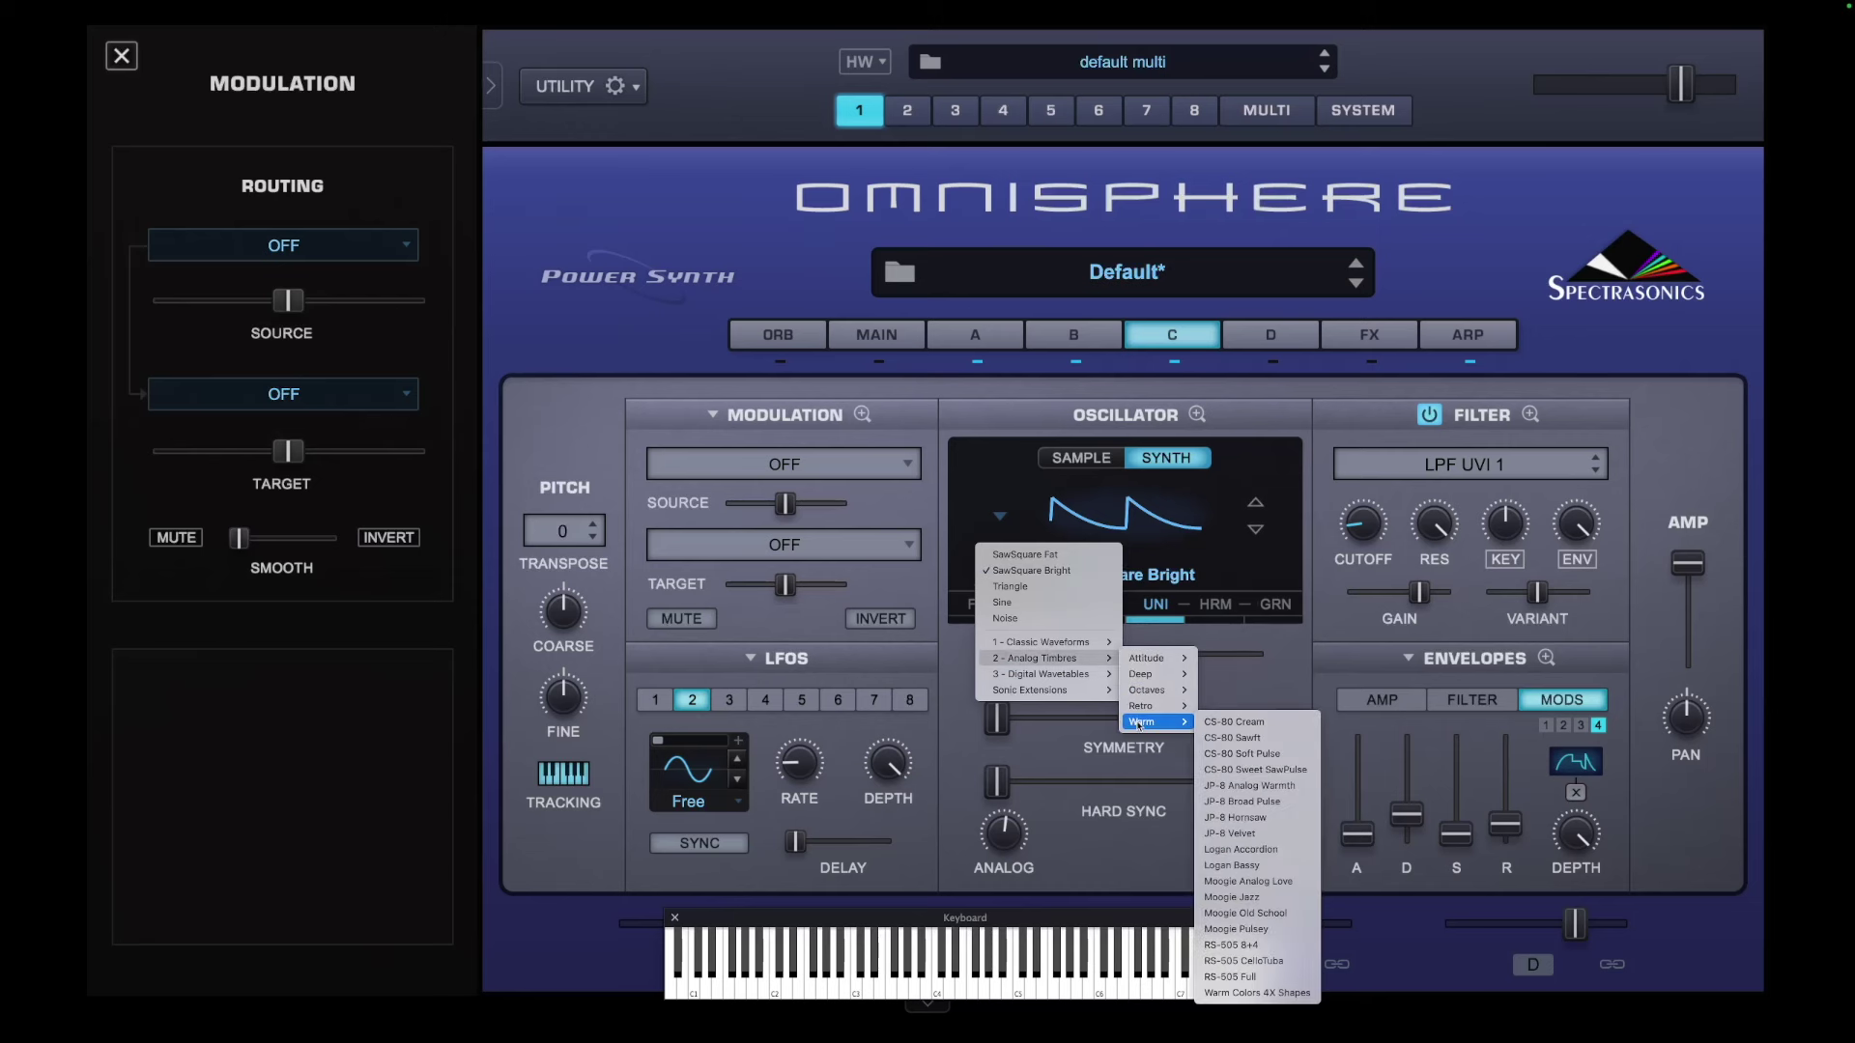
{"action": "left_click", "coordinate": [1257, 724]}
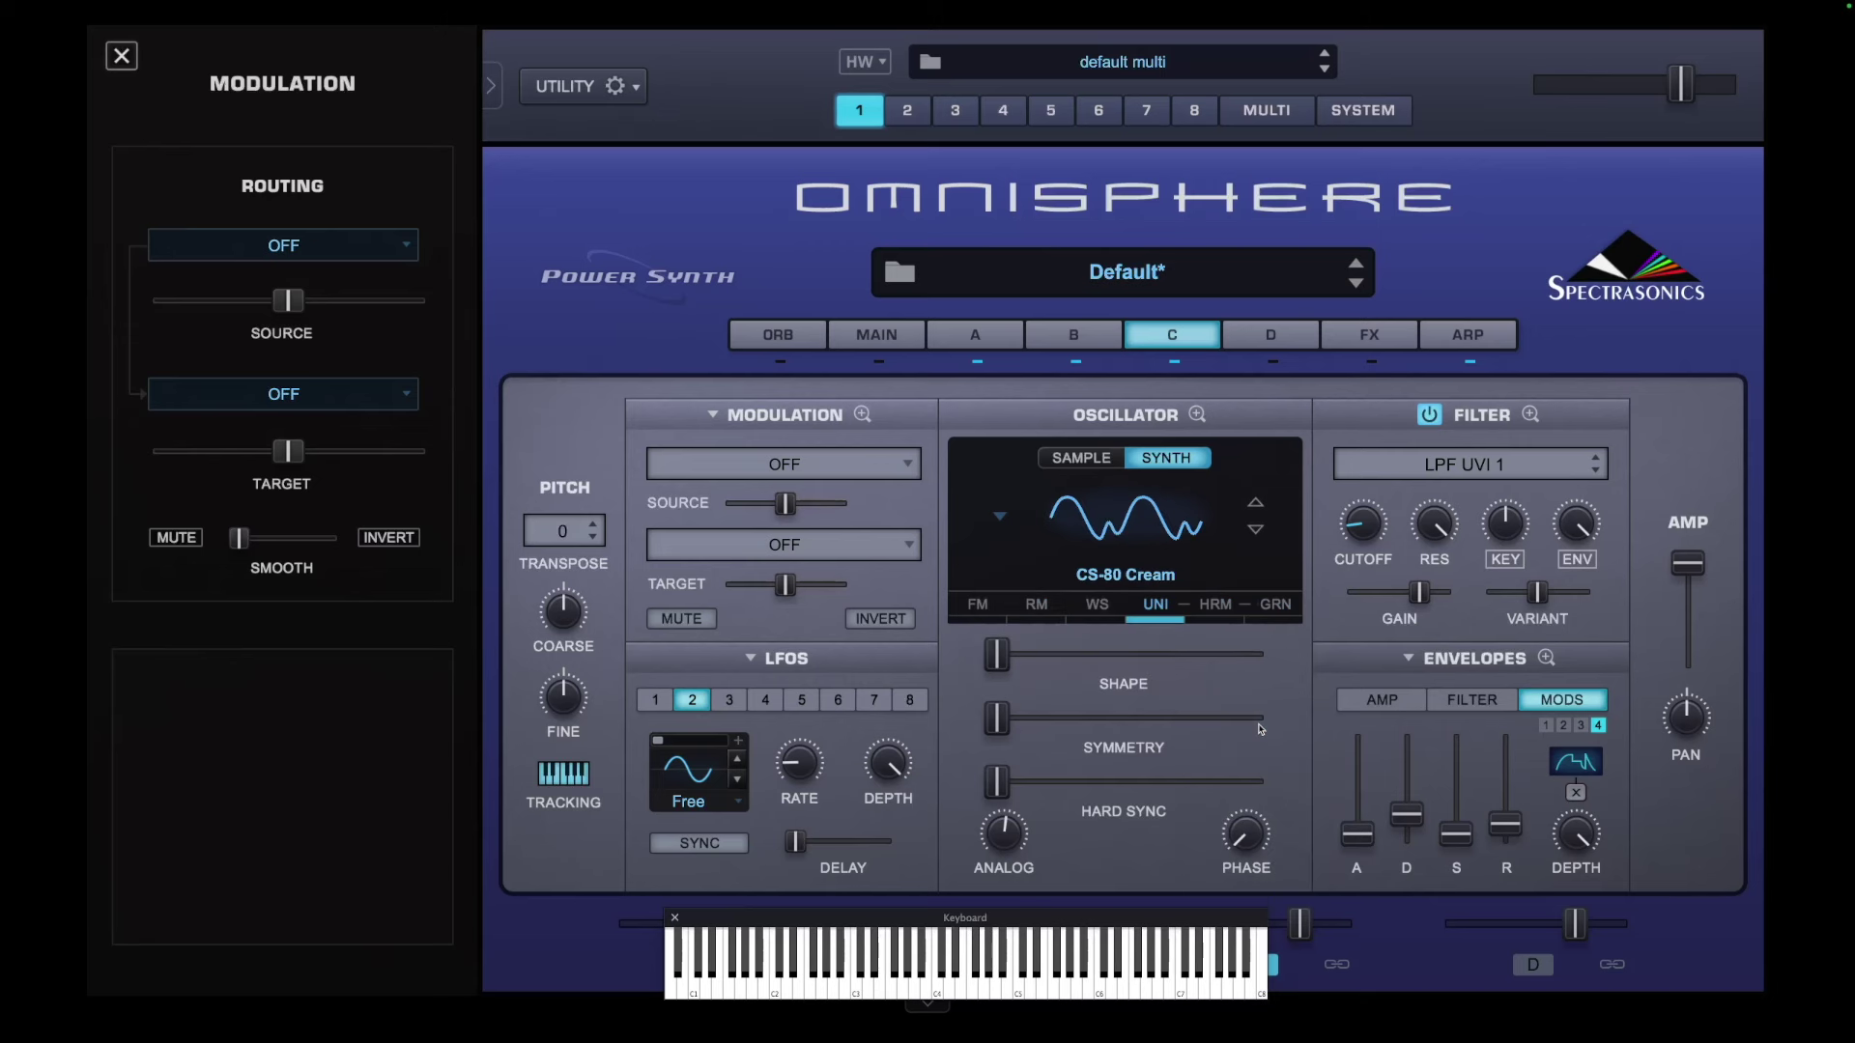
Enable Harmonia on layer C's oscillator
{"action": "left_click", "coordinate": [1171, 615]}
{"action": "left_click", "coordinate": [1211, 612]}
{"action": "left_click", "coordinate": [1023, 503]}
Set layer C's Harmonia voice 1 transposition to +12 and turn on voice 3
{"action": "left_click", "coordinate": [1024, 628]}
{"action": "left_click", "coordinate": [1024, 628]}
{"action": "left_click", "coordinate": [1025, 628]}
{"action": "left_click", "coordinate": [1024, 628]}
{"action": "left_click", "coordinate": [1024, 628]}
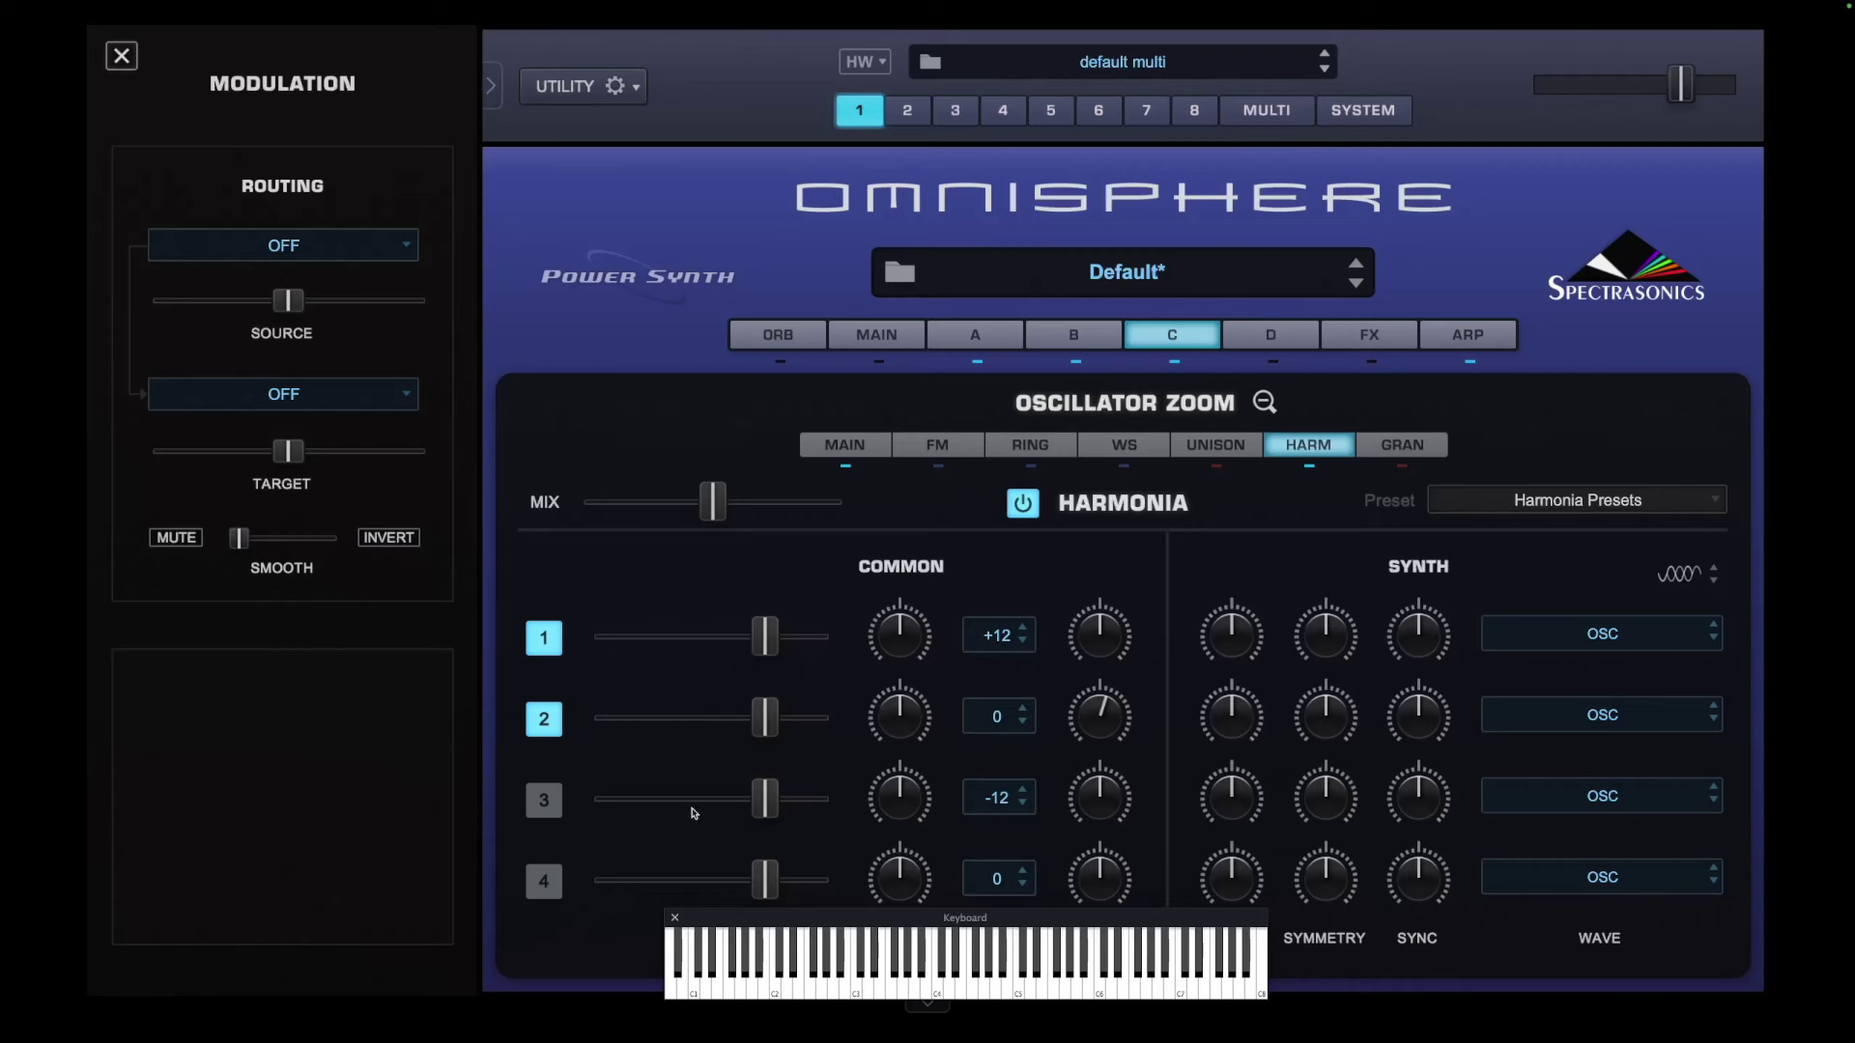
{"action": "left_click", "coordinate": [559, 795]}
{"action": "left_click", "coordinate": [1266, 407]}
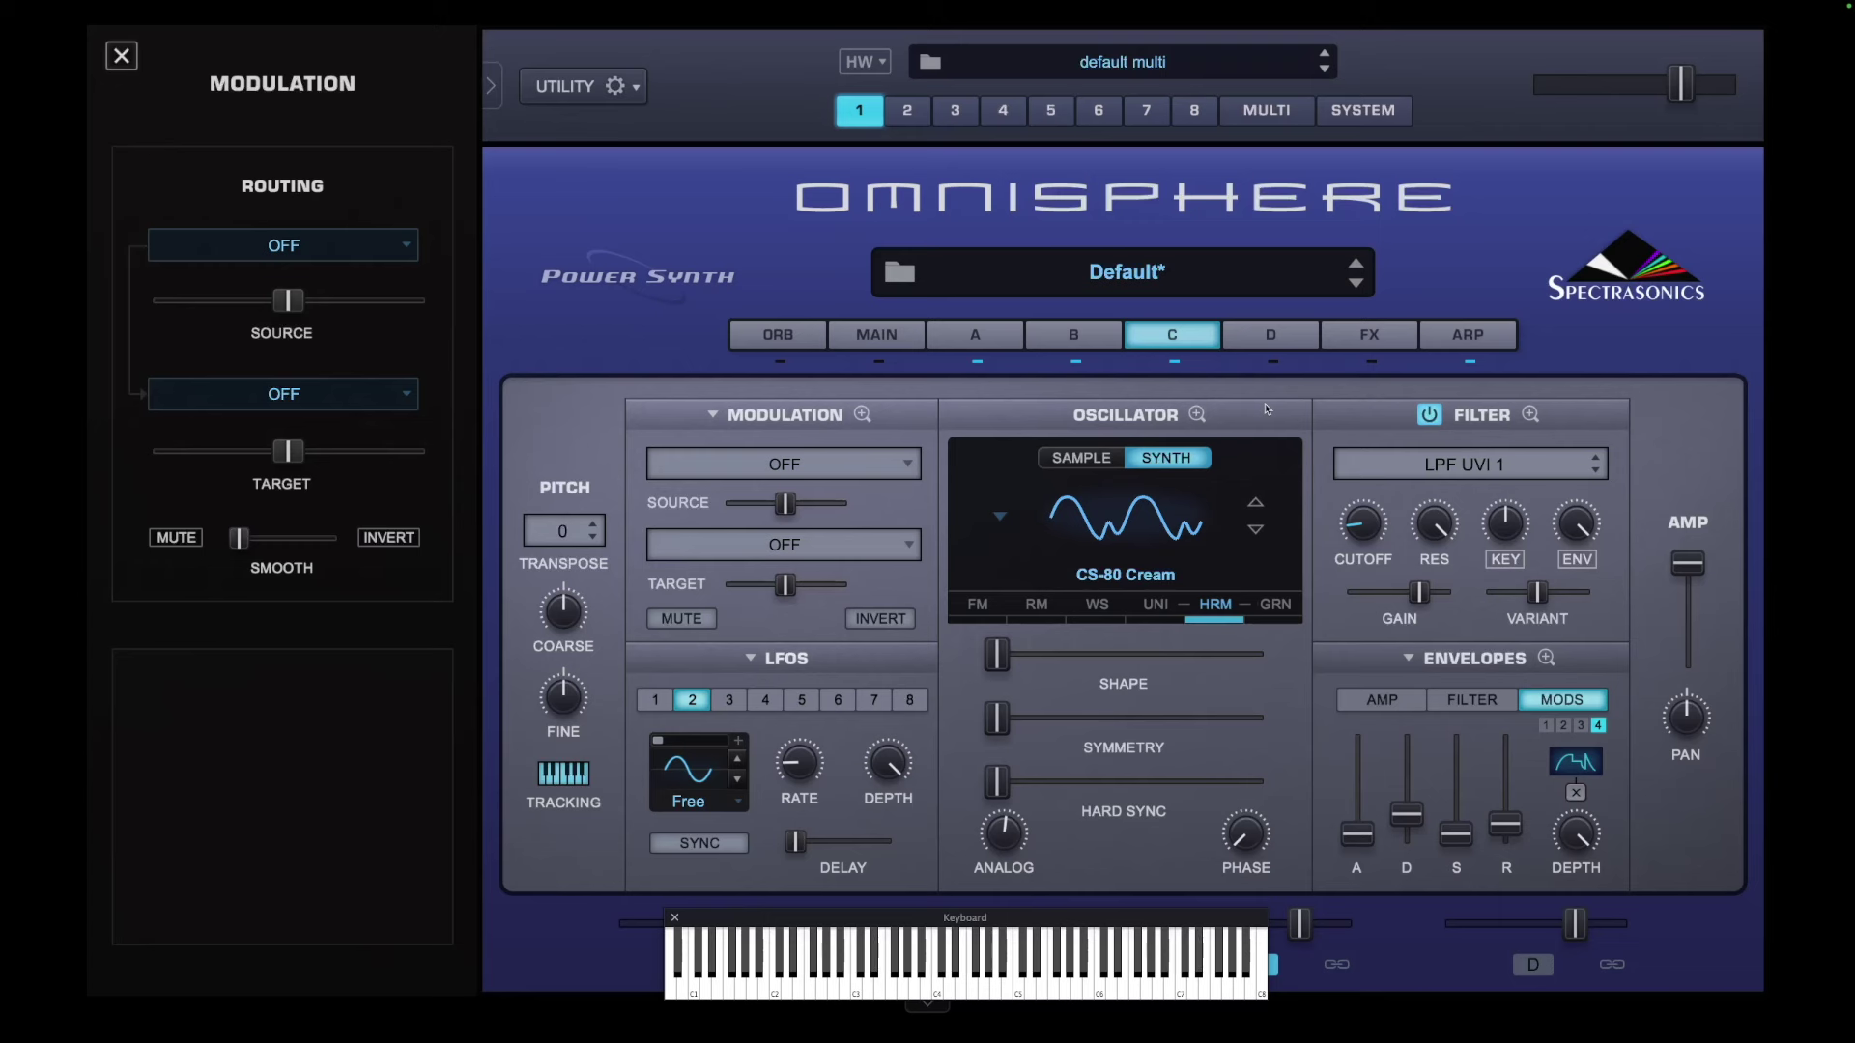
Try the patch gain at -16 db and set it back to -12 db
{"action": "left_click", "coordinate": [918, 333]}
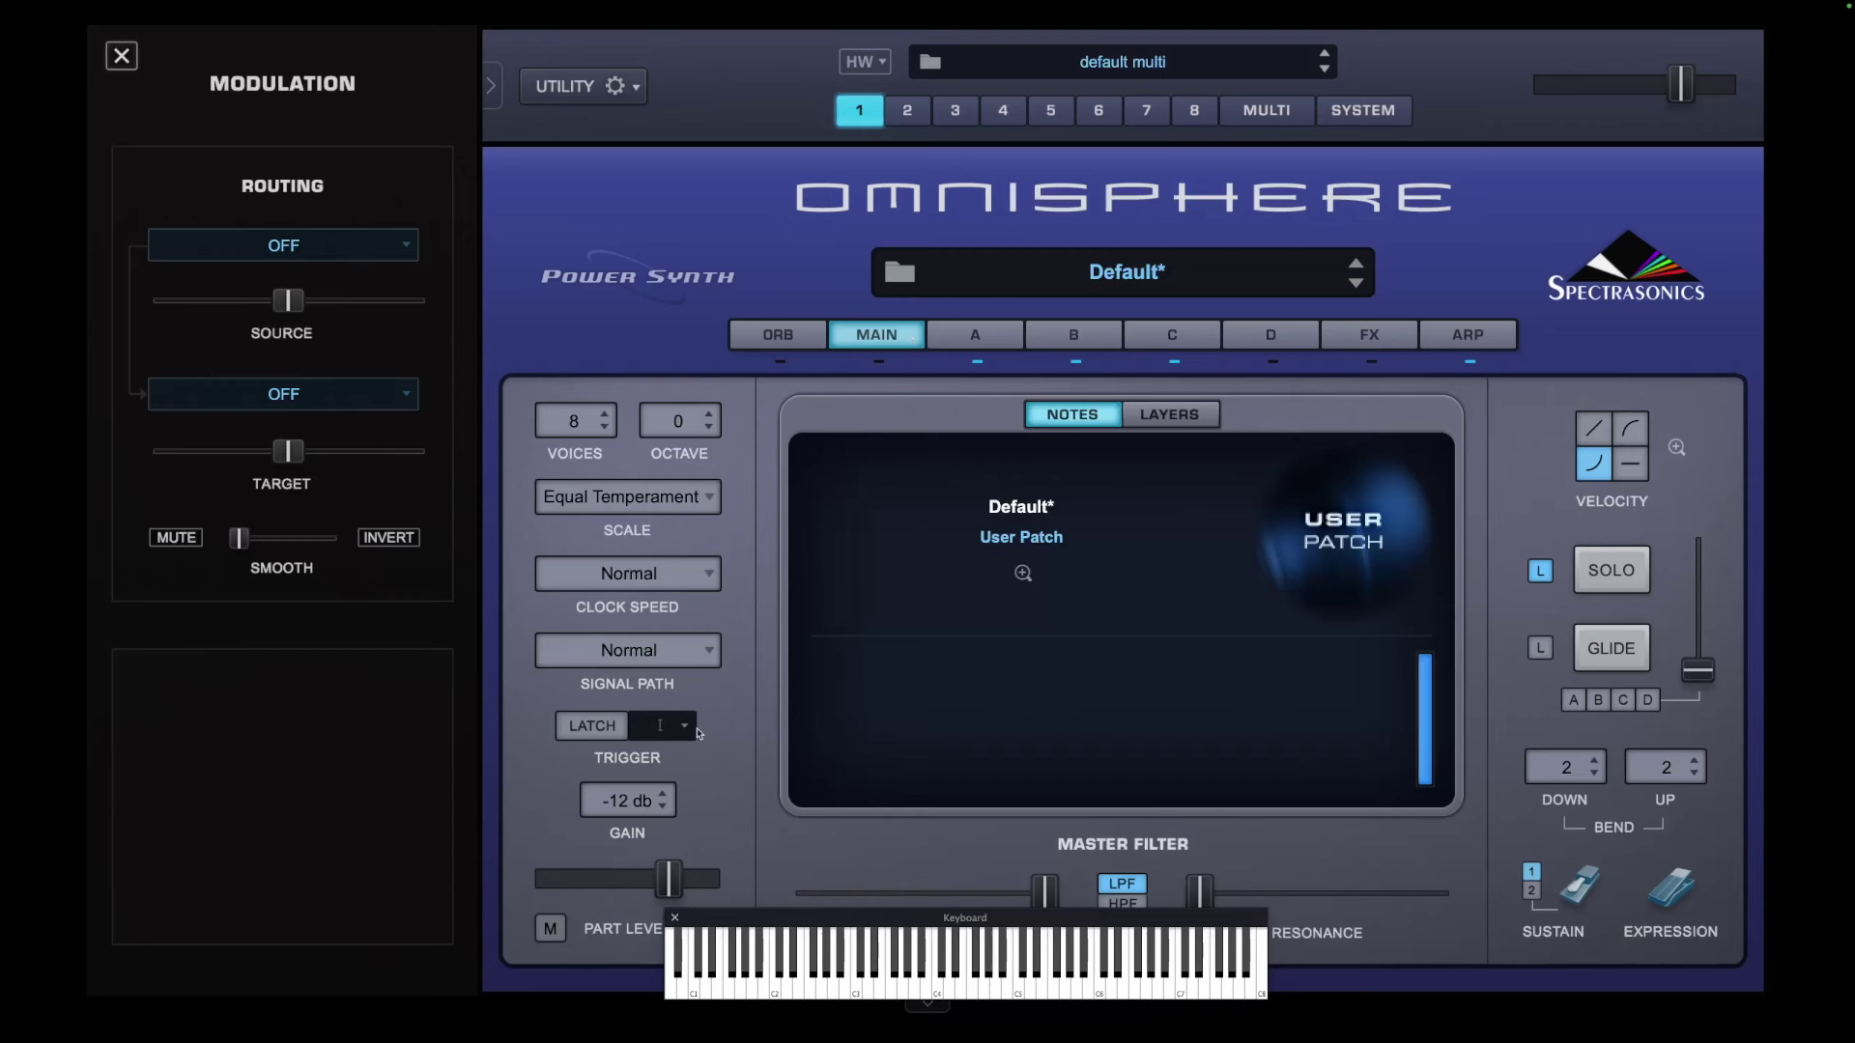
{"action": "left_click", "coordinate": [621, 802]}
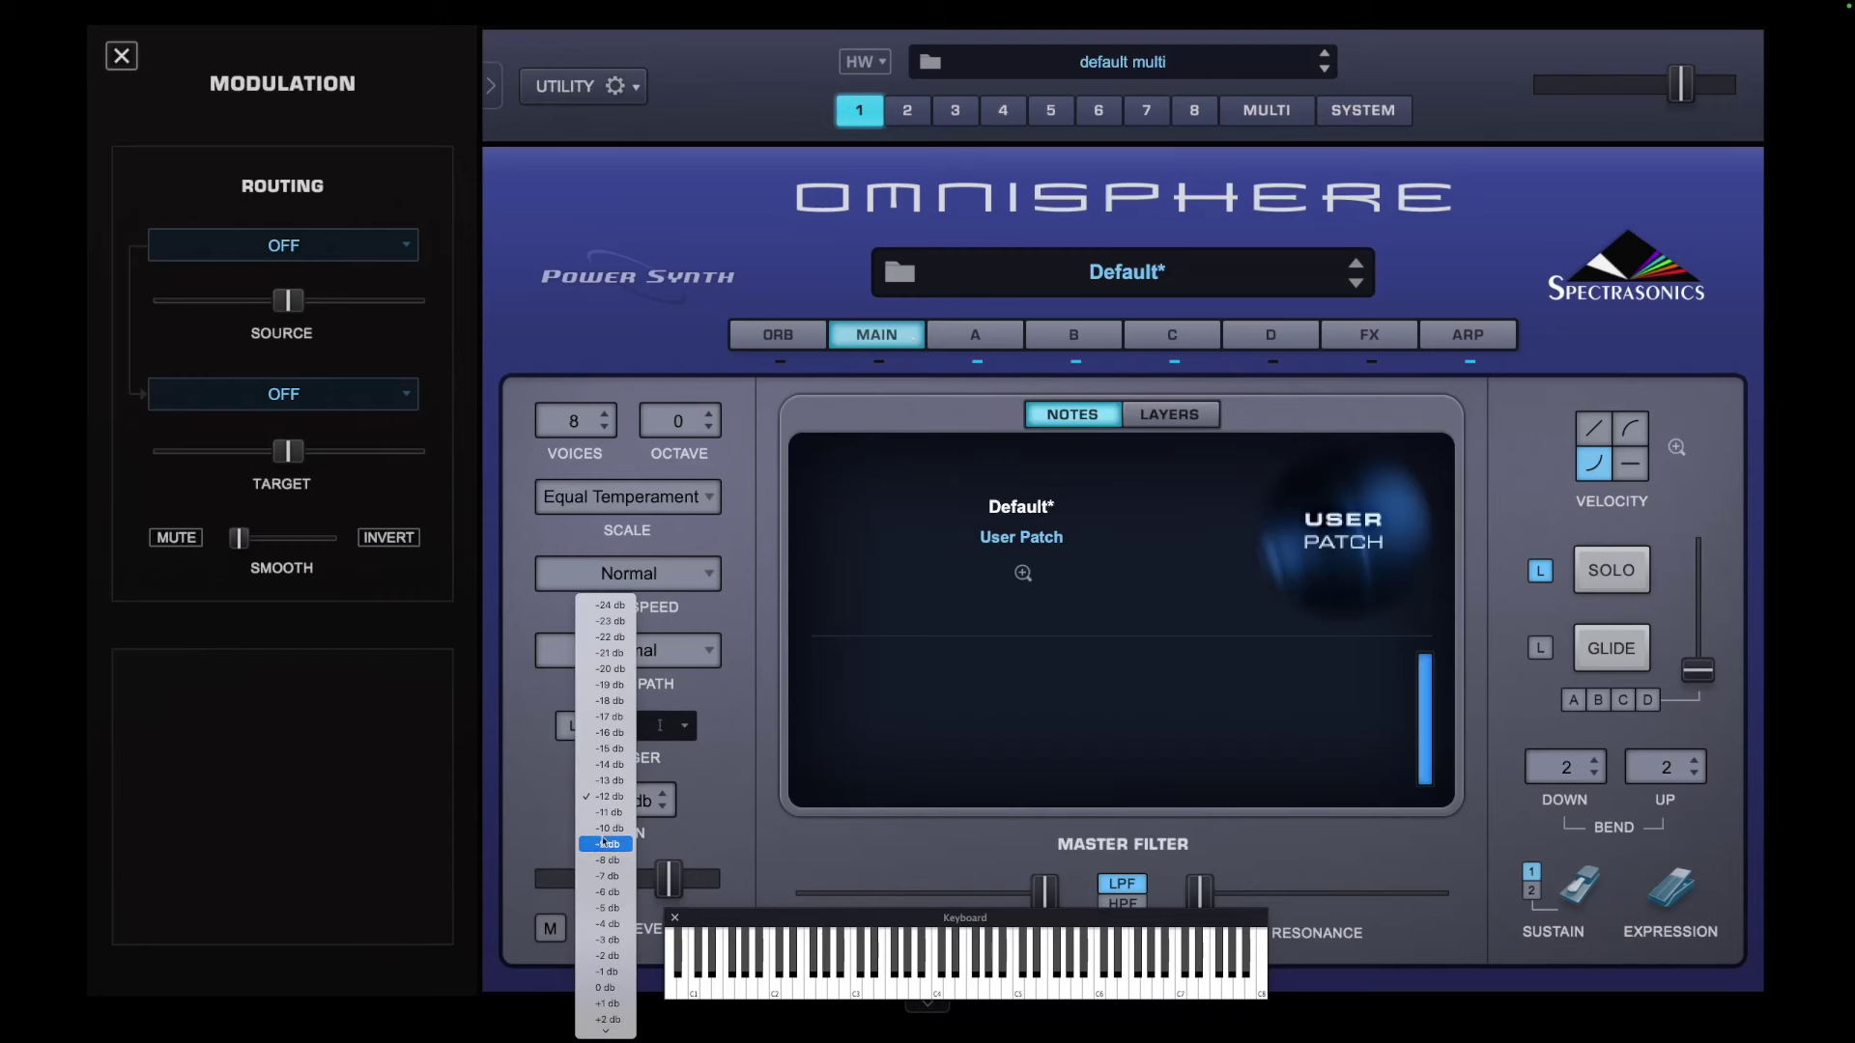
{"action": "key", "text": "Escape"}
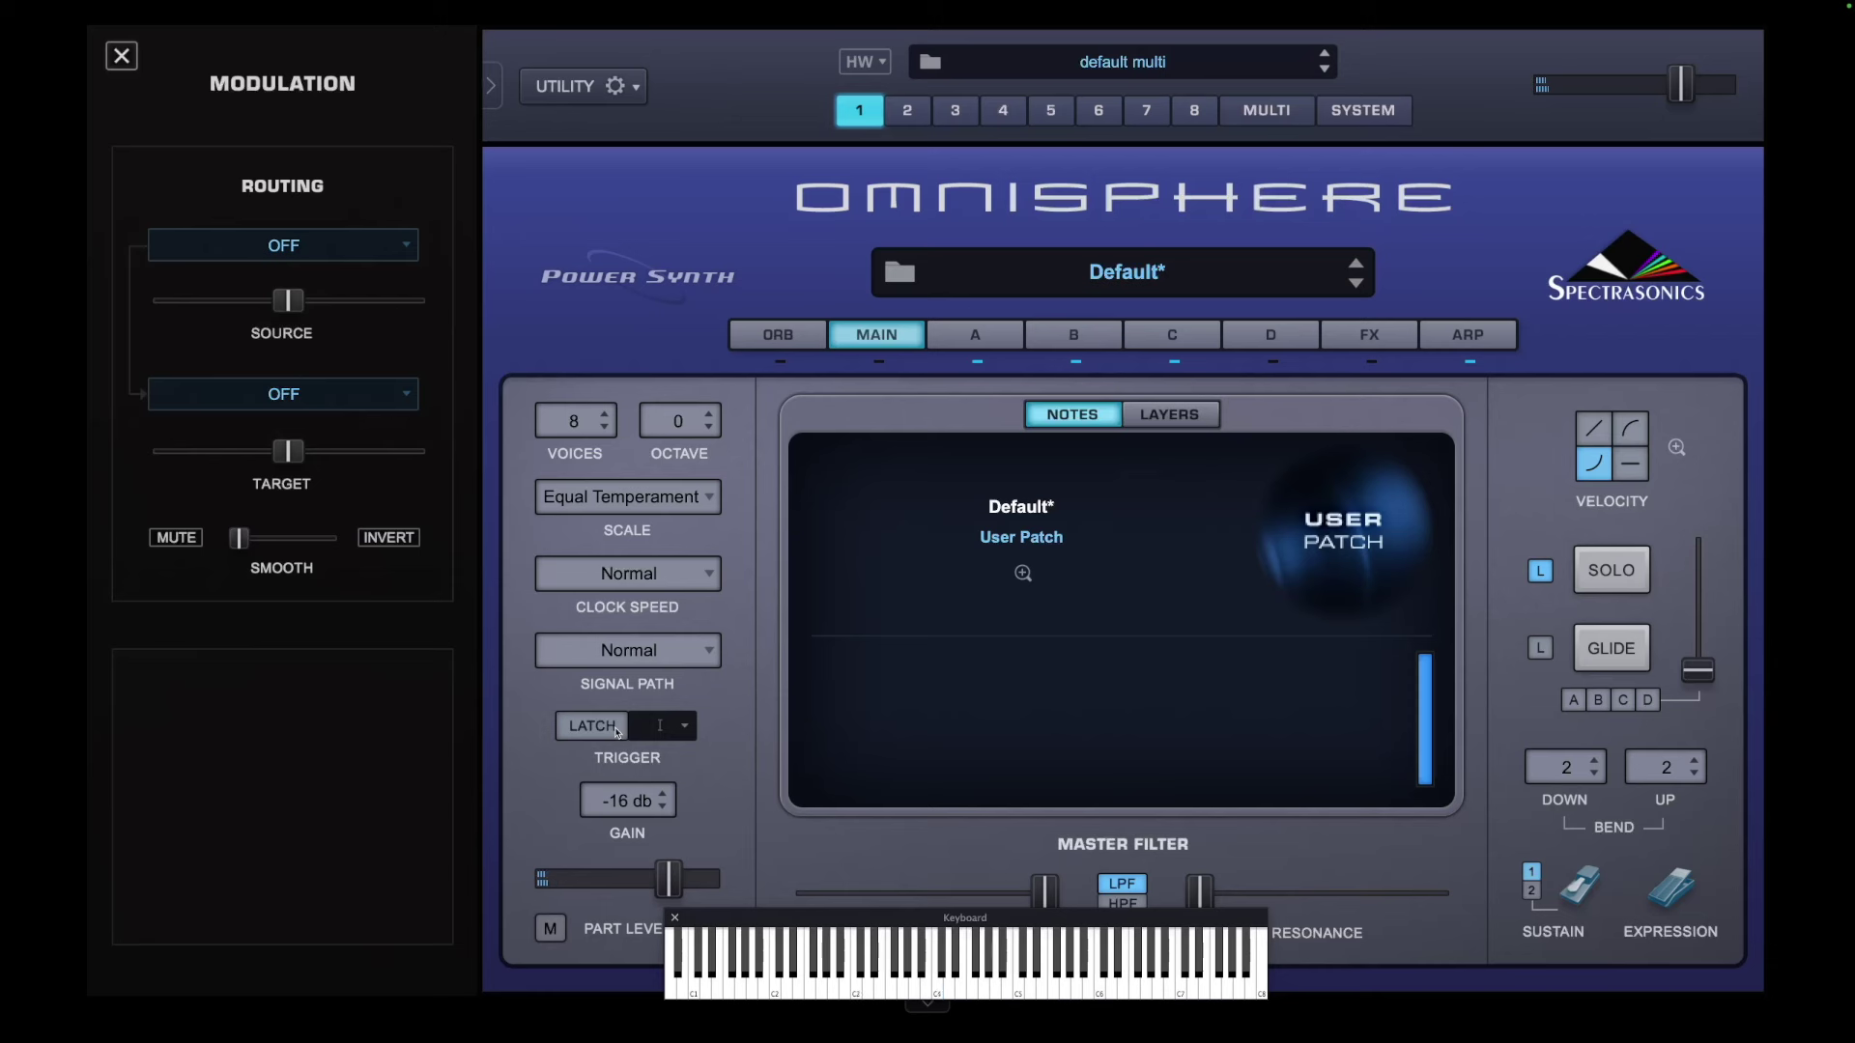
{"action": "left_click", "coordinate": [612, 810]}
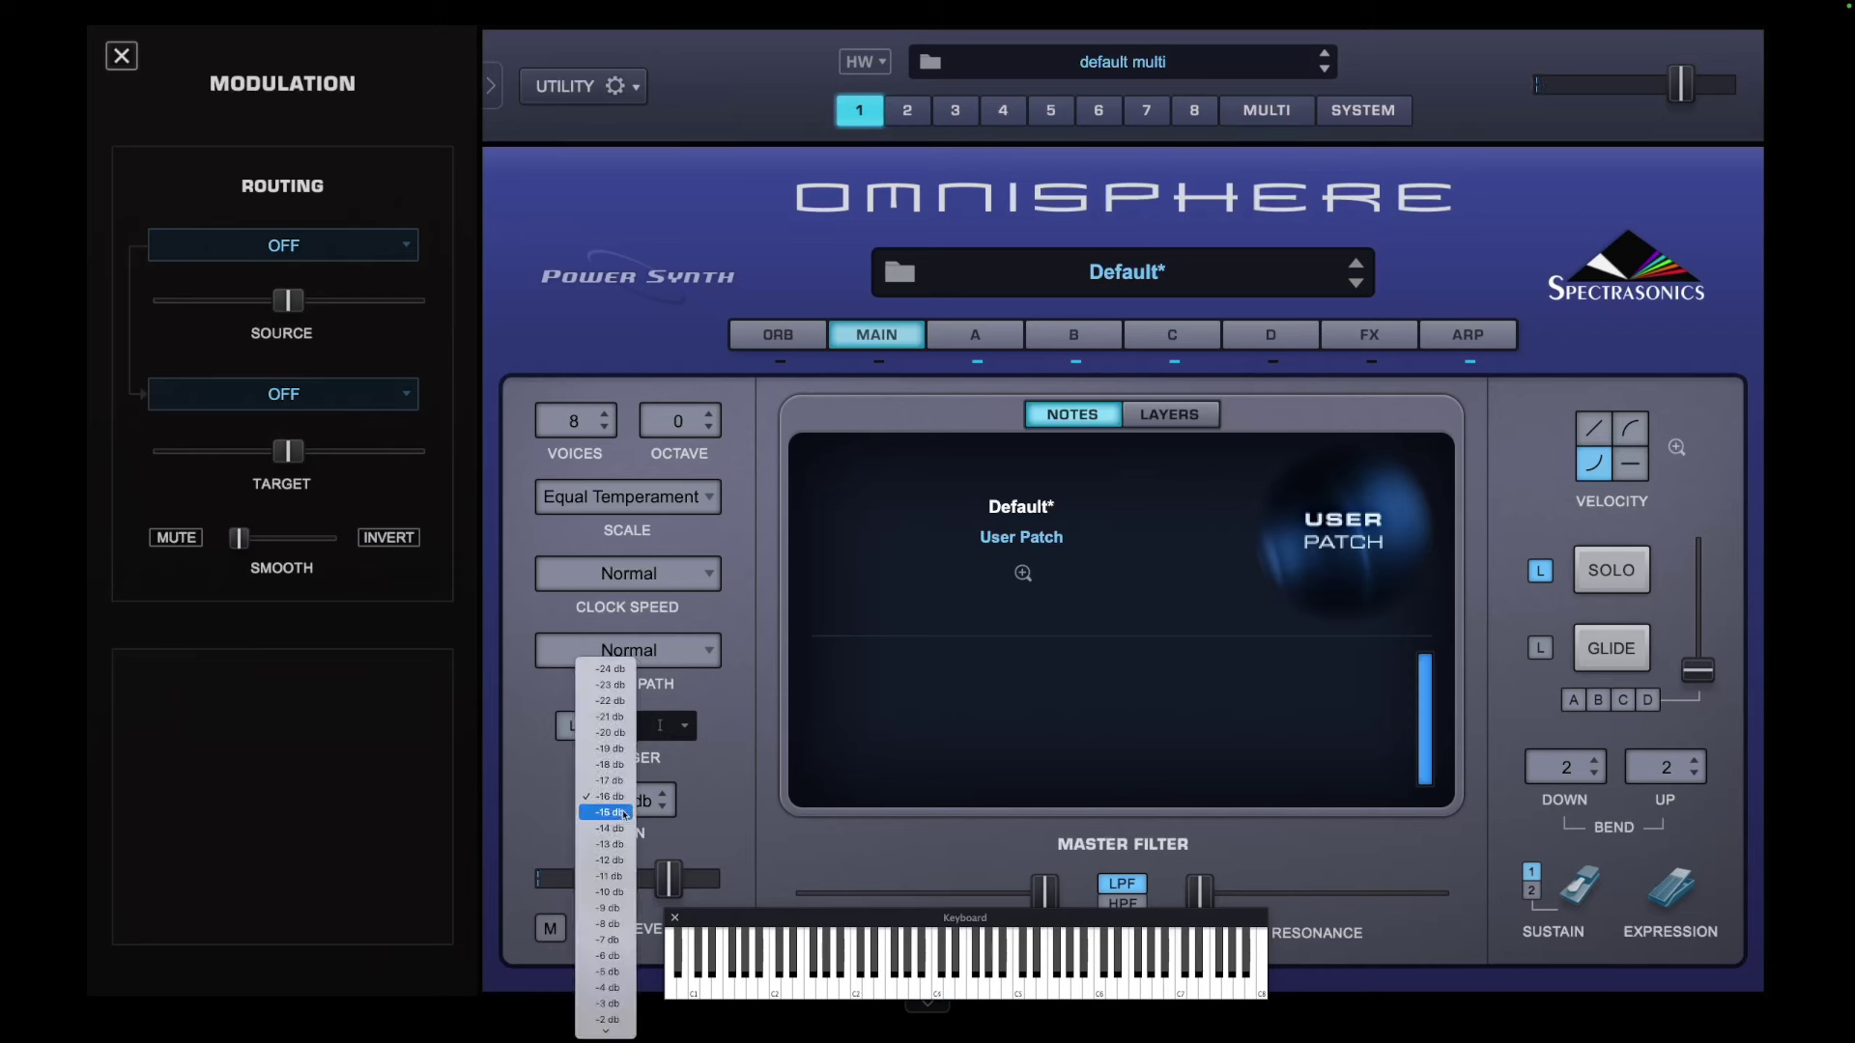
{"action": "left_click", "coordinate": [617, 858]}
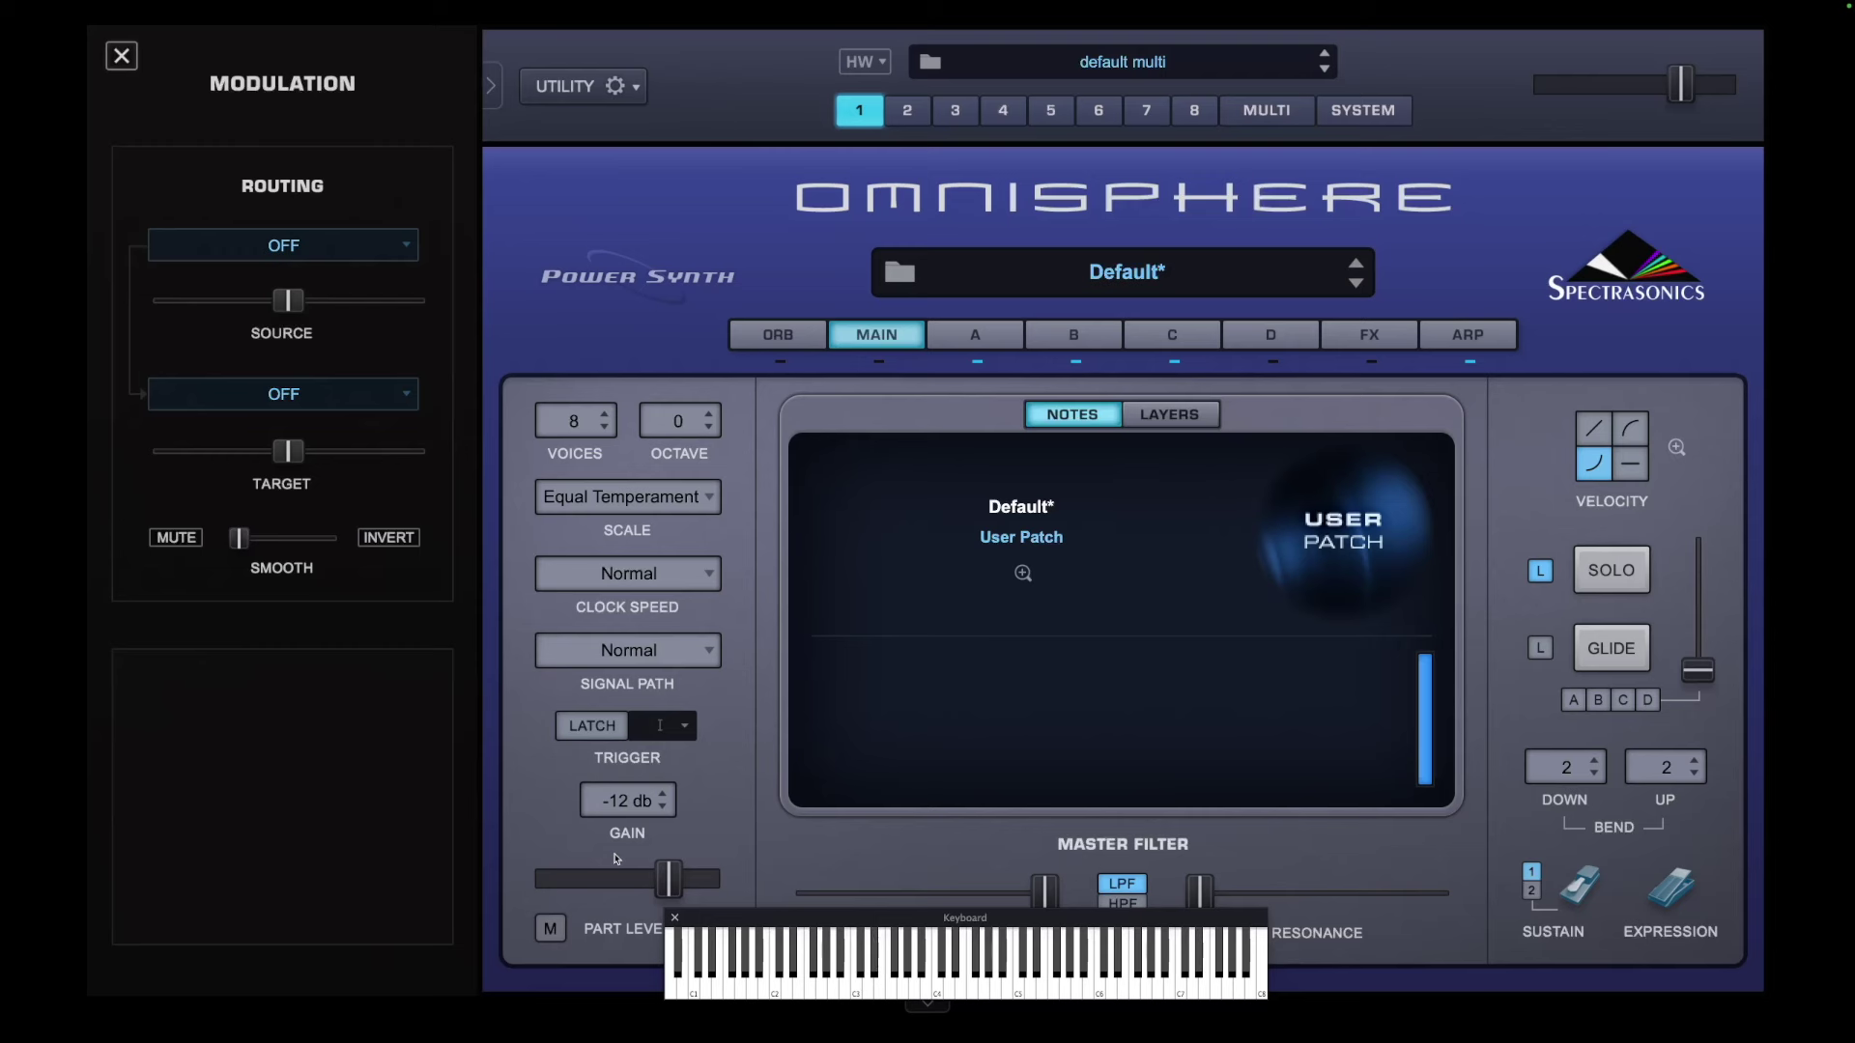
Load the Graphic 12-Band EQ into the first slot of the common effects rack
{"action": "left_click", "coordinate": [1377, 340]}
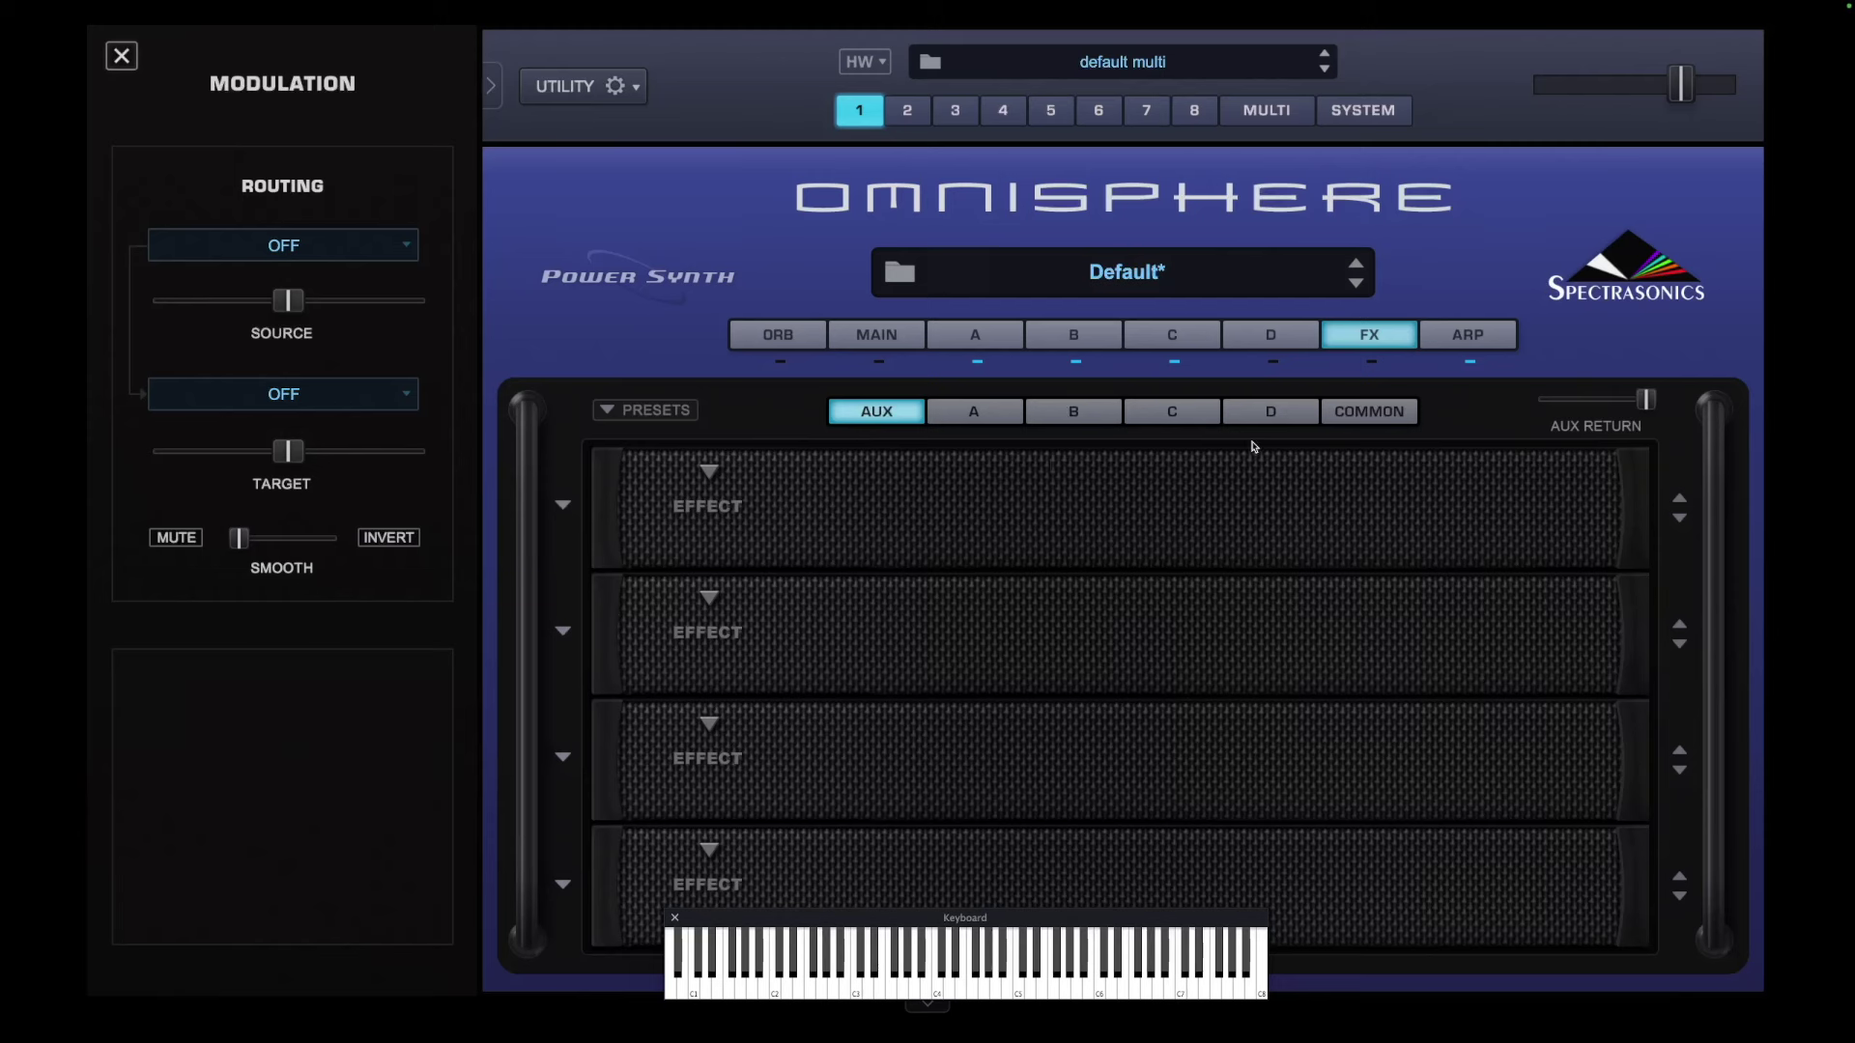
{"action": "left_click", "coordinate": [1355, 430]}
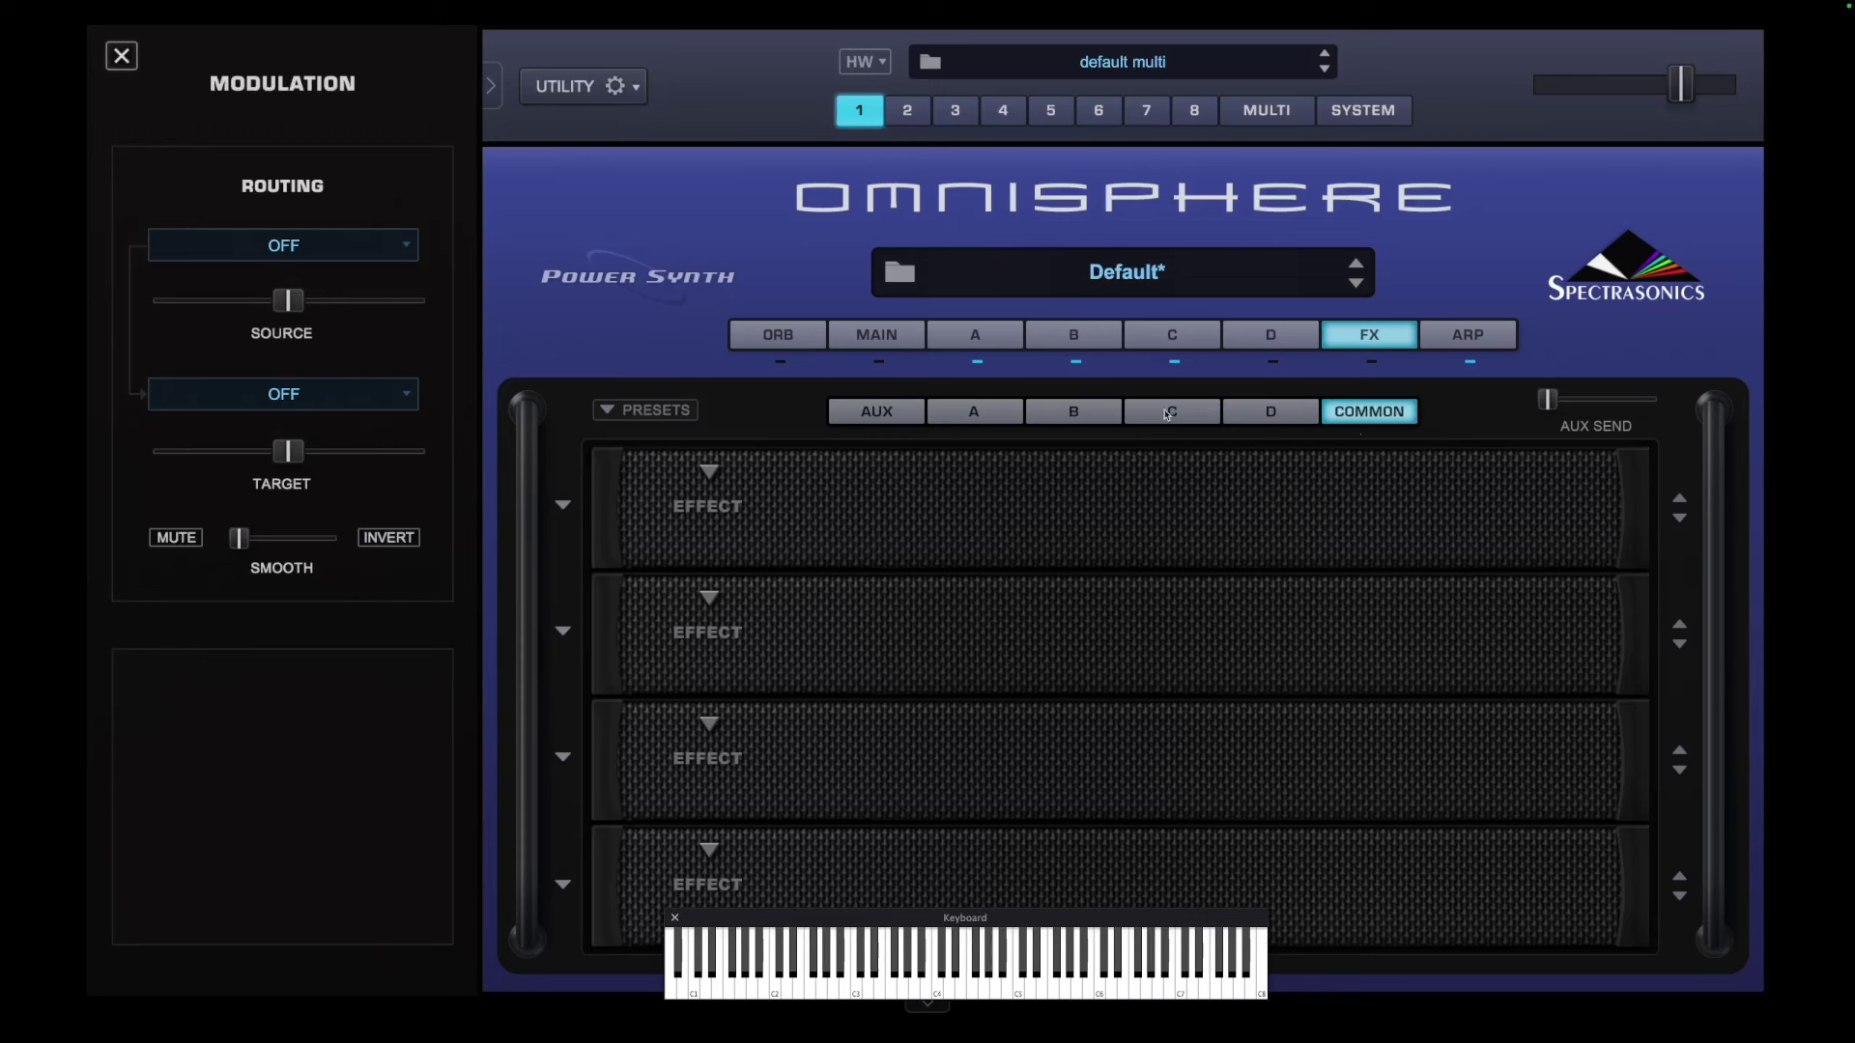
{"action": "left_click", "coordinate": [712, 475]}
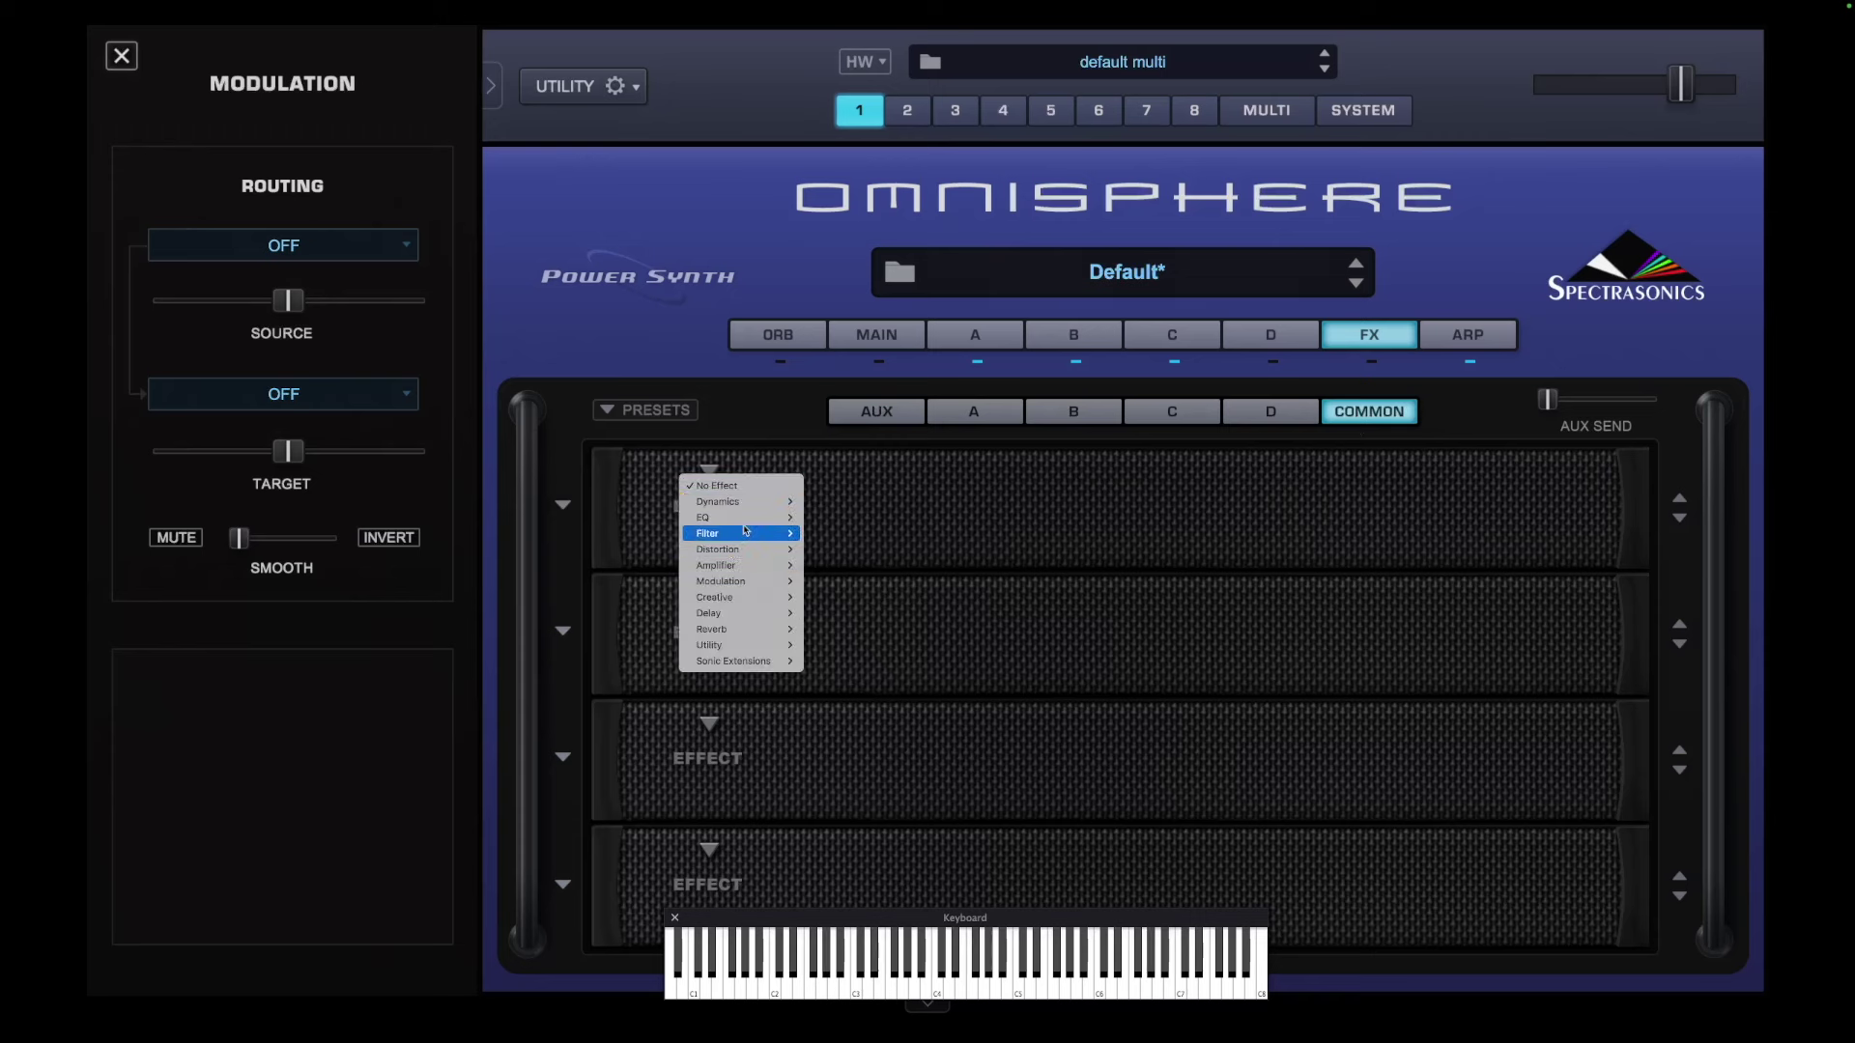
{"action": "mouse_move", "coordinate": [739, 518]}
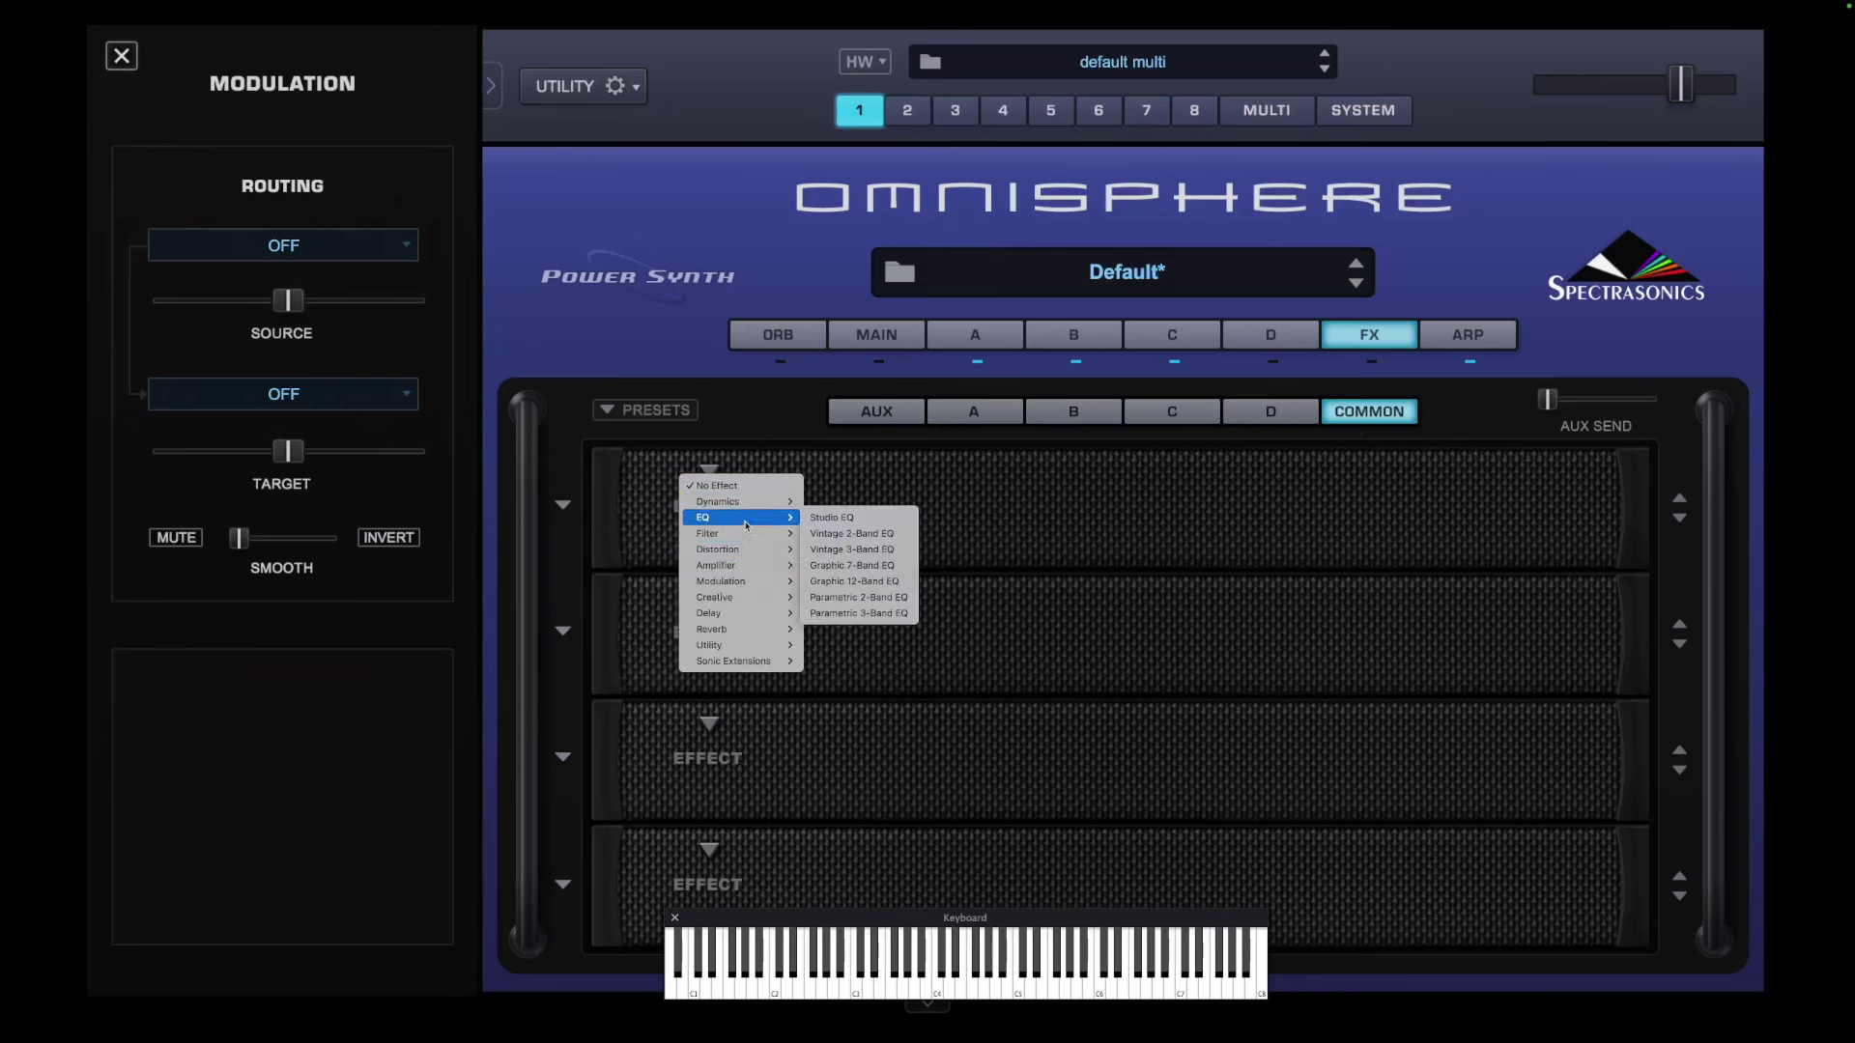
{"action": "left_click", "coordinate": [879, 582]}
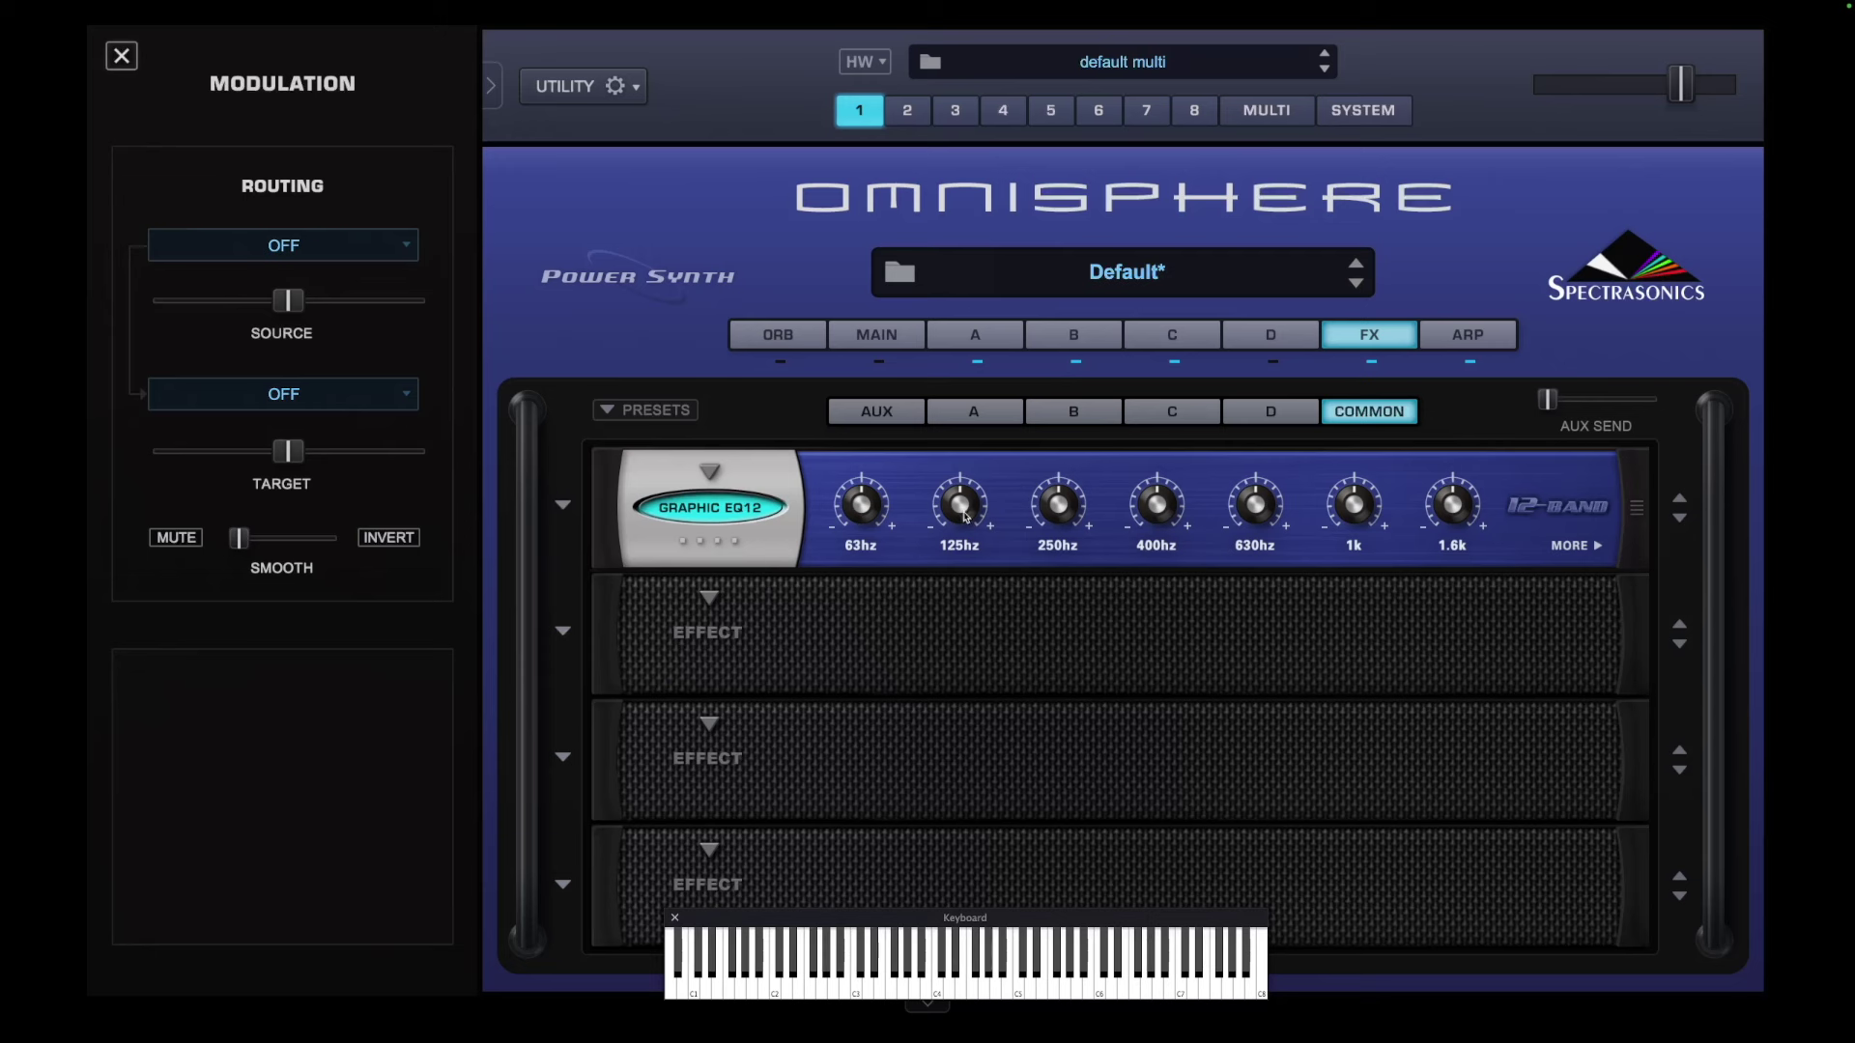
Raise the EQ's 125hz band slightly and turn down its 16k, 10k, 6.3k, 4k and 2.5k bands
{"action": "mouse_move", "coordinate": [966, 511]}
{"action": "left_click_drag", "start_coordinate": [967, 510], "coordinate": [968, 494]}
{"action": "left_click", "coordinate": [1578, 546]}
{"action": "left_click_drag", "start_coordinate": [1253, 504], "coordinate": [1251, 824]}
{"action": "left_click_drag", "start_coordinate": [1167, 505], "coordinate": [1142, 716]}
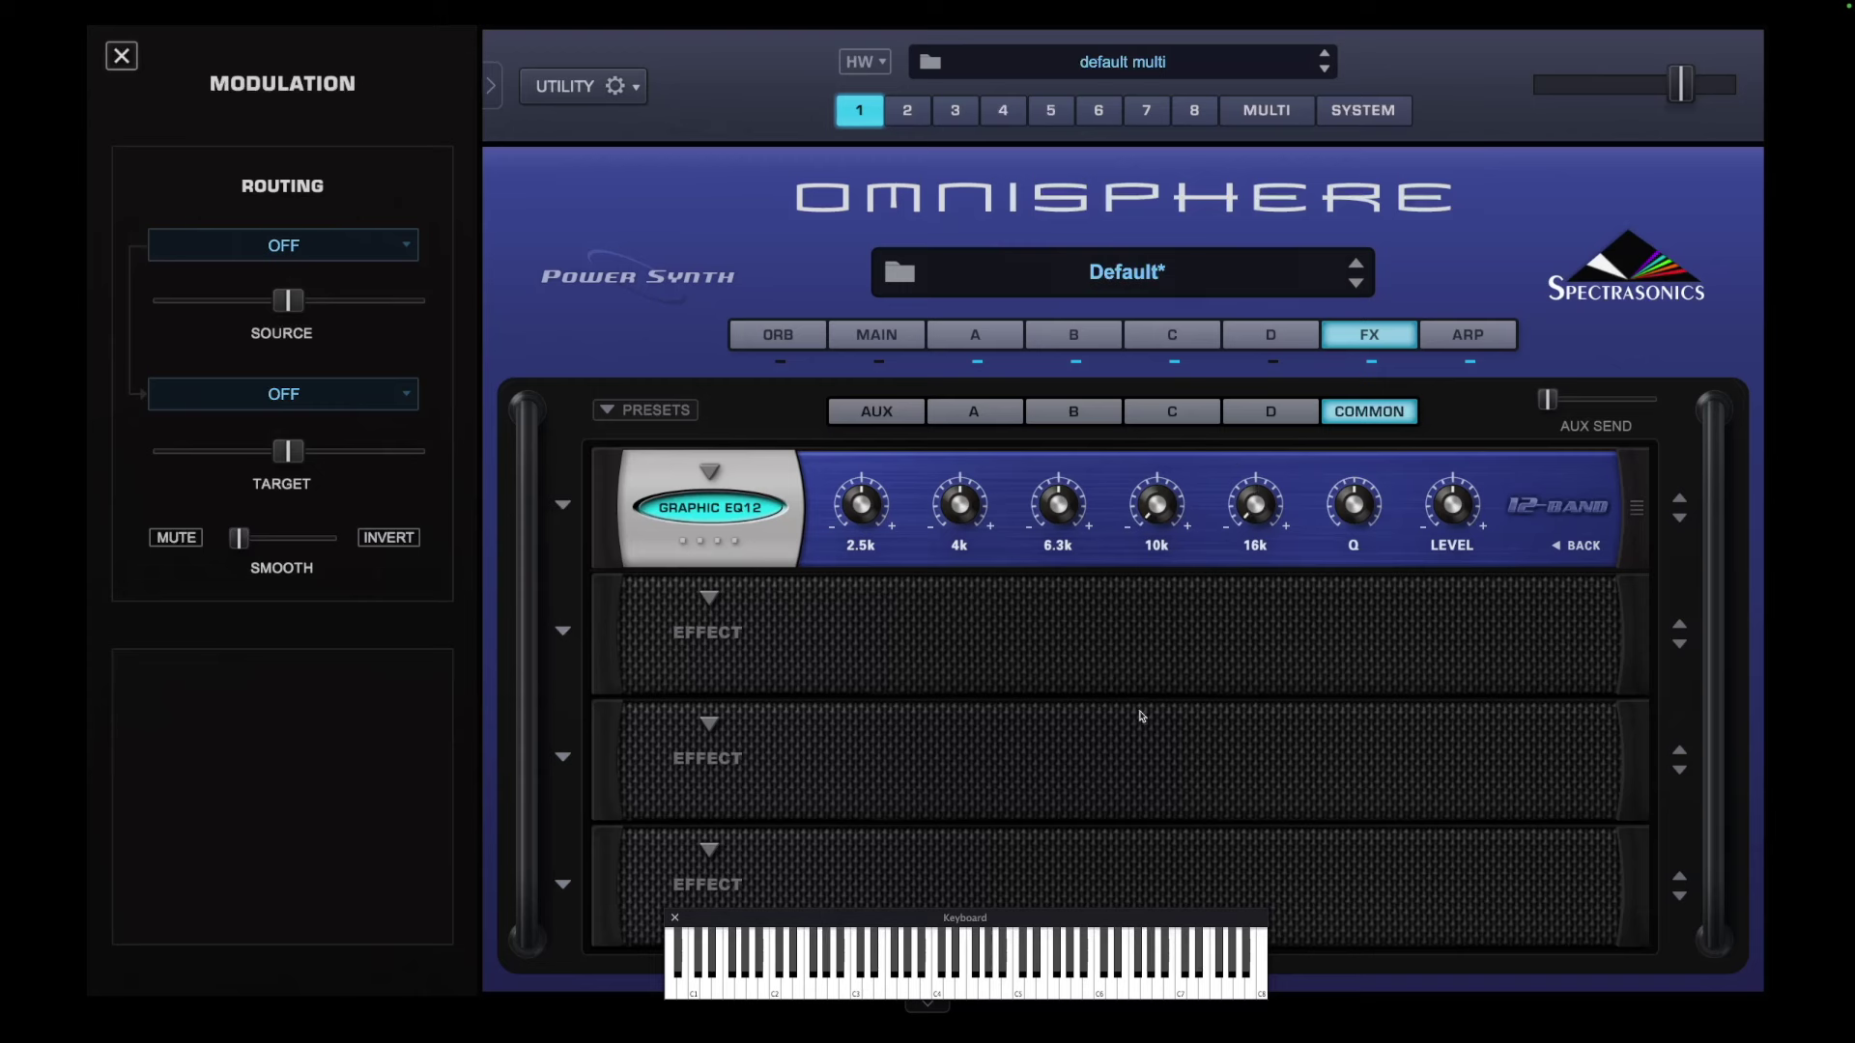
{"action": "left_click_drag", "start_coordinate": [1059, 504], "coordinate": [1085, 725]}
{"action": "left_click_drag", "start_coordinate": [963, 507], "coordinate": [971, 780]}
{"action": "left_click_drag", "start_coordinate": [864, 497], "coordinate": [865, 705]}
Modulate the EQ's 2.5k band with an LFO, raising the source amount, slowing the rate slightly and increasing smoothing to maximum
{"action": "right_click", "coordinate": [861, 503]}
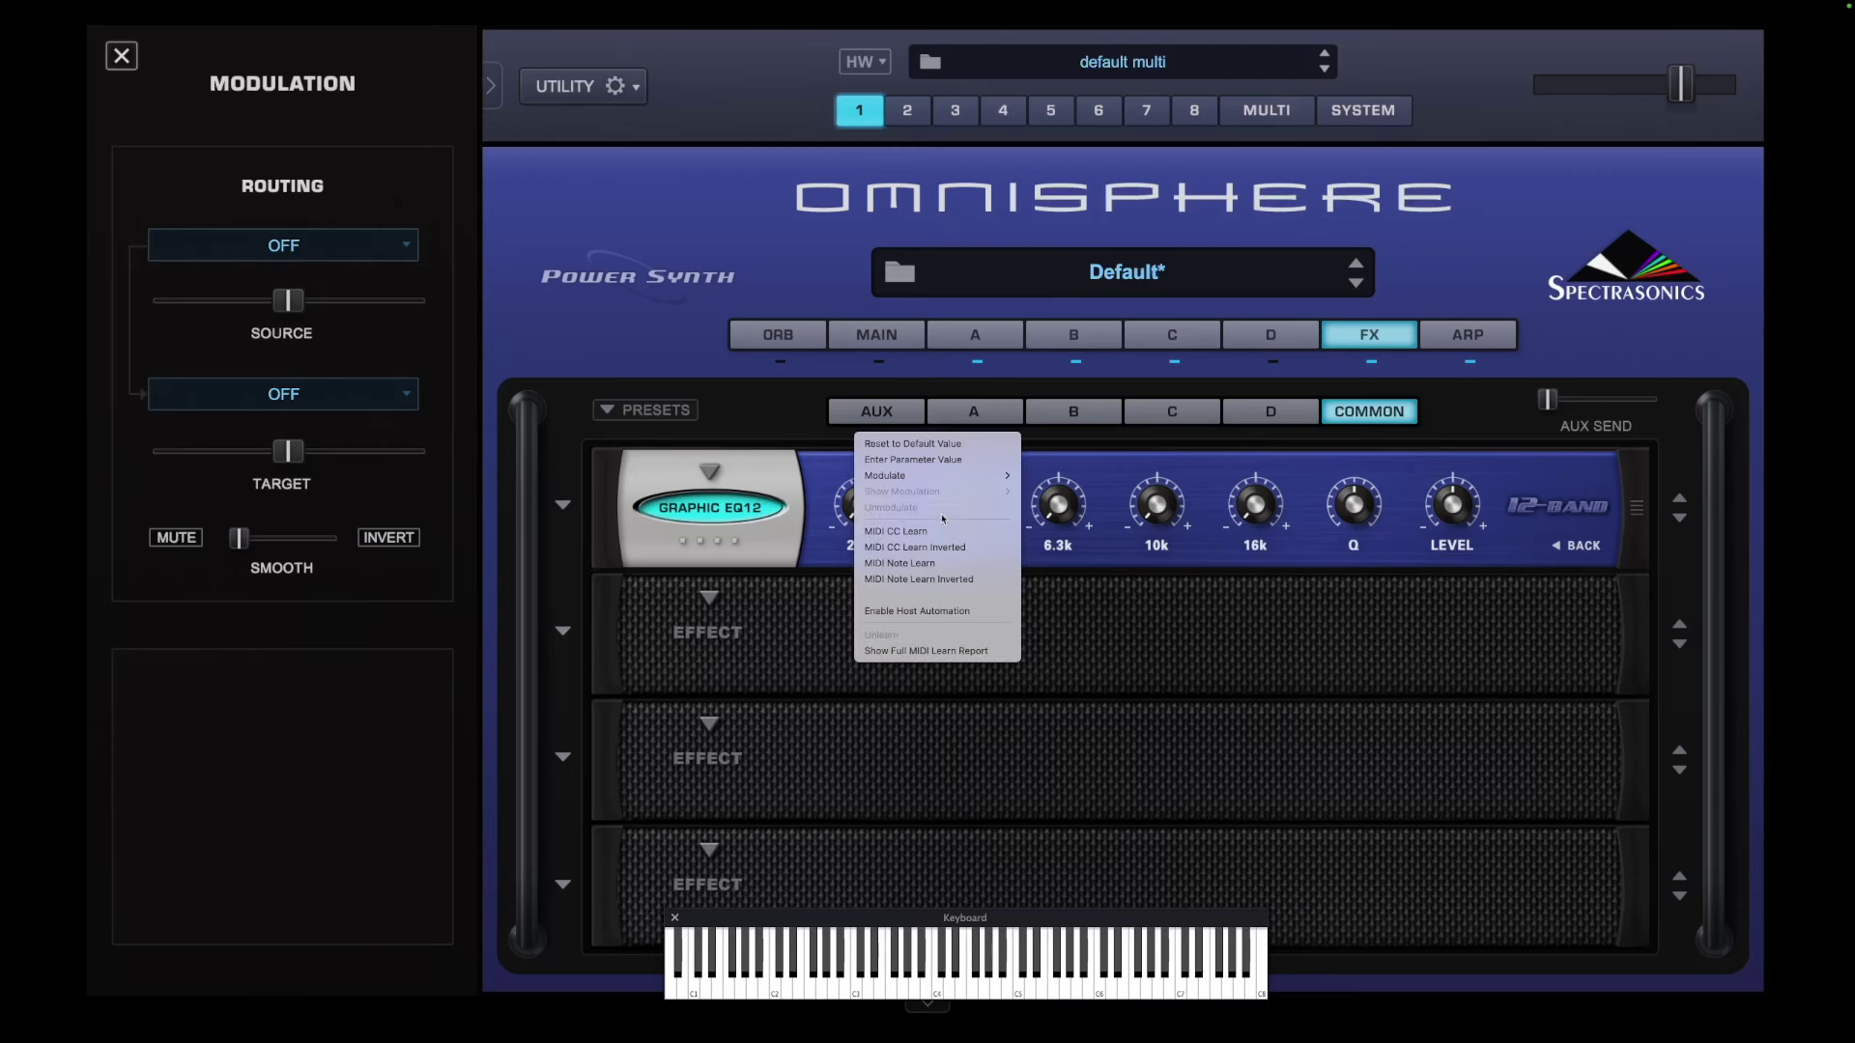
{"action": "mouse_move", "coordinate": [975, 476]}
{"action": "left_click", "coordinate": [1044, 477]}
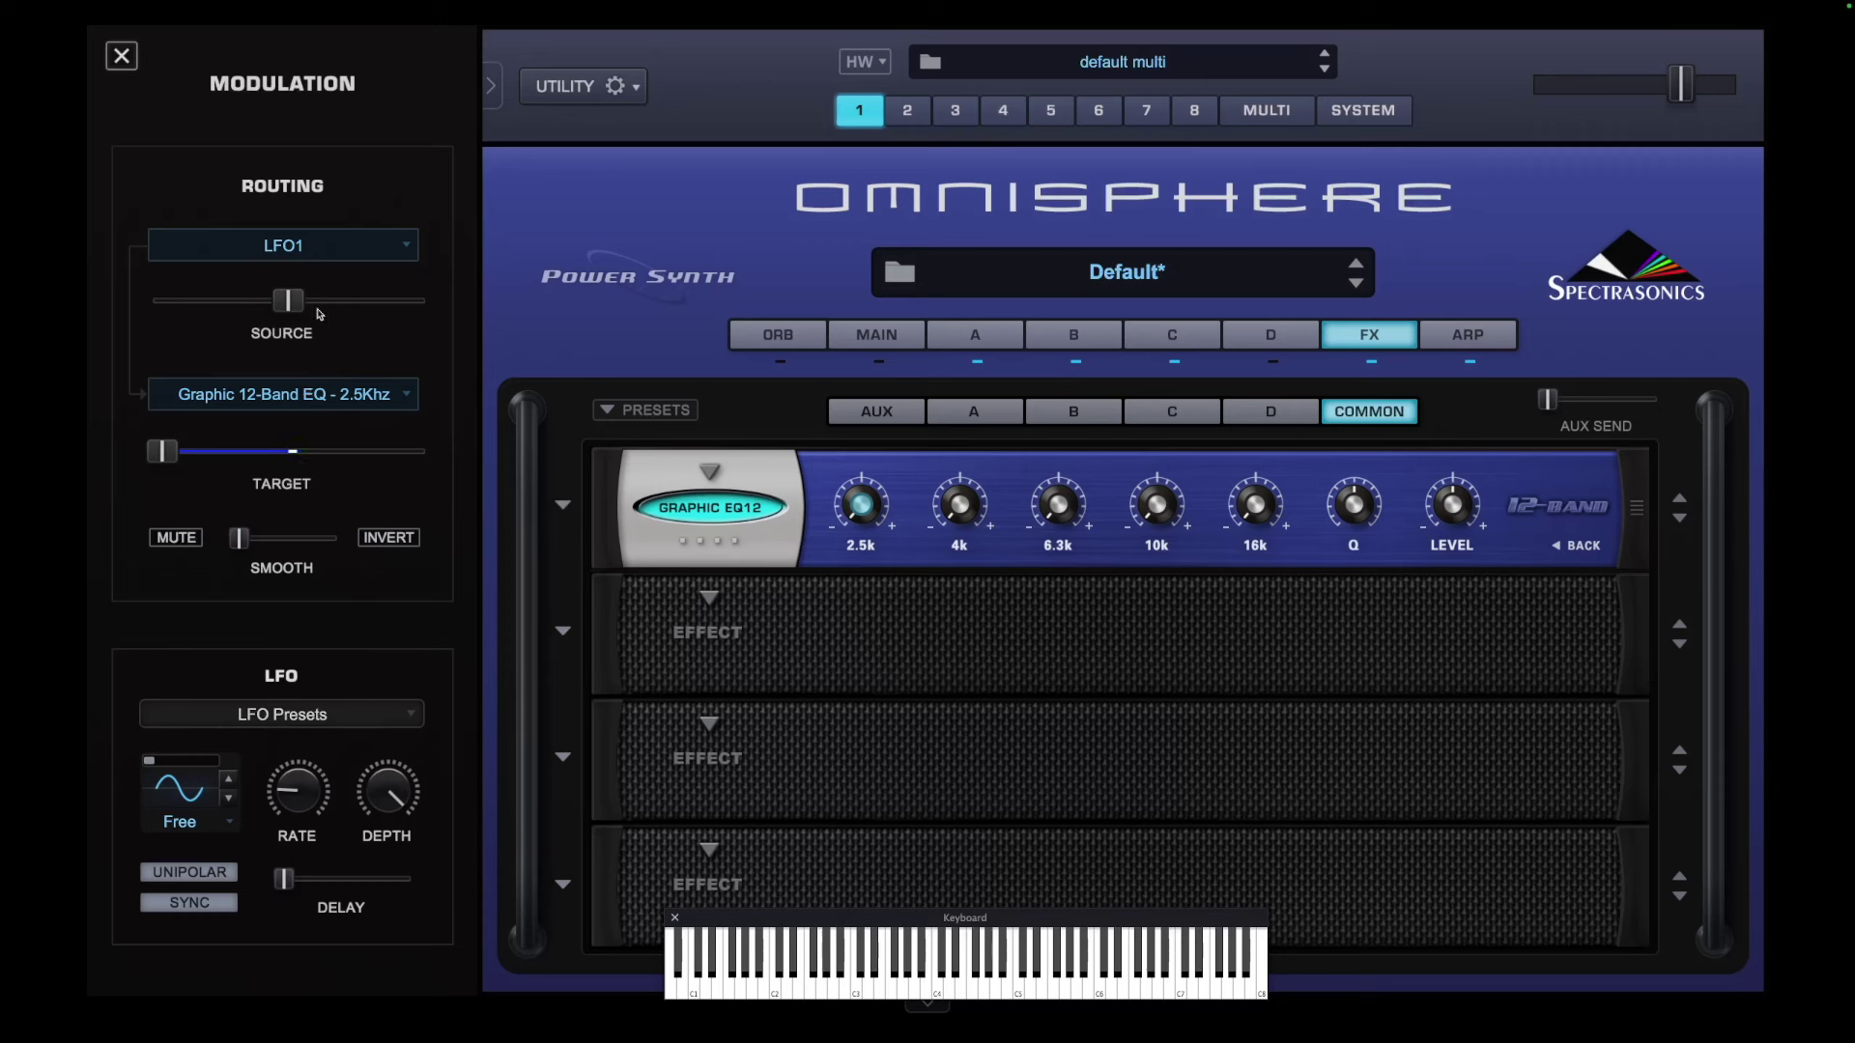
{"action": "left_click_drag", "start_coordinate": [290, 301], "coordinate": [318, 300]}
{"action": "left_click_drag", "start_coordinate": [303, 791], "coordinate": [304, 807]}
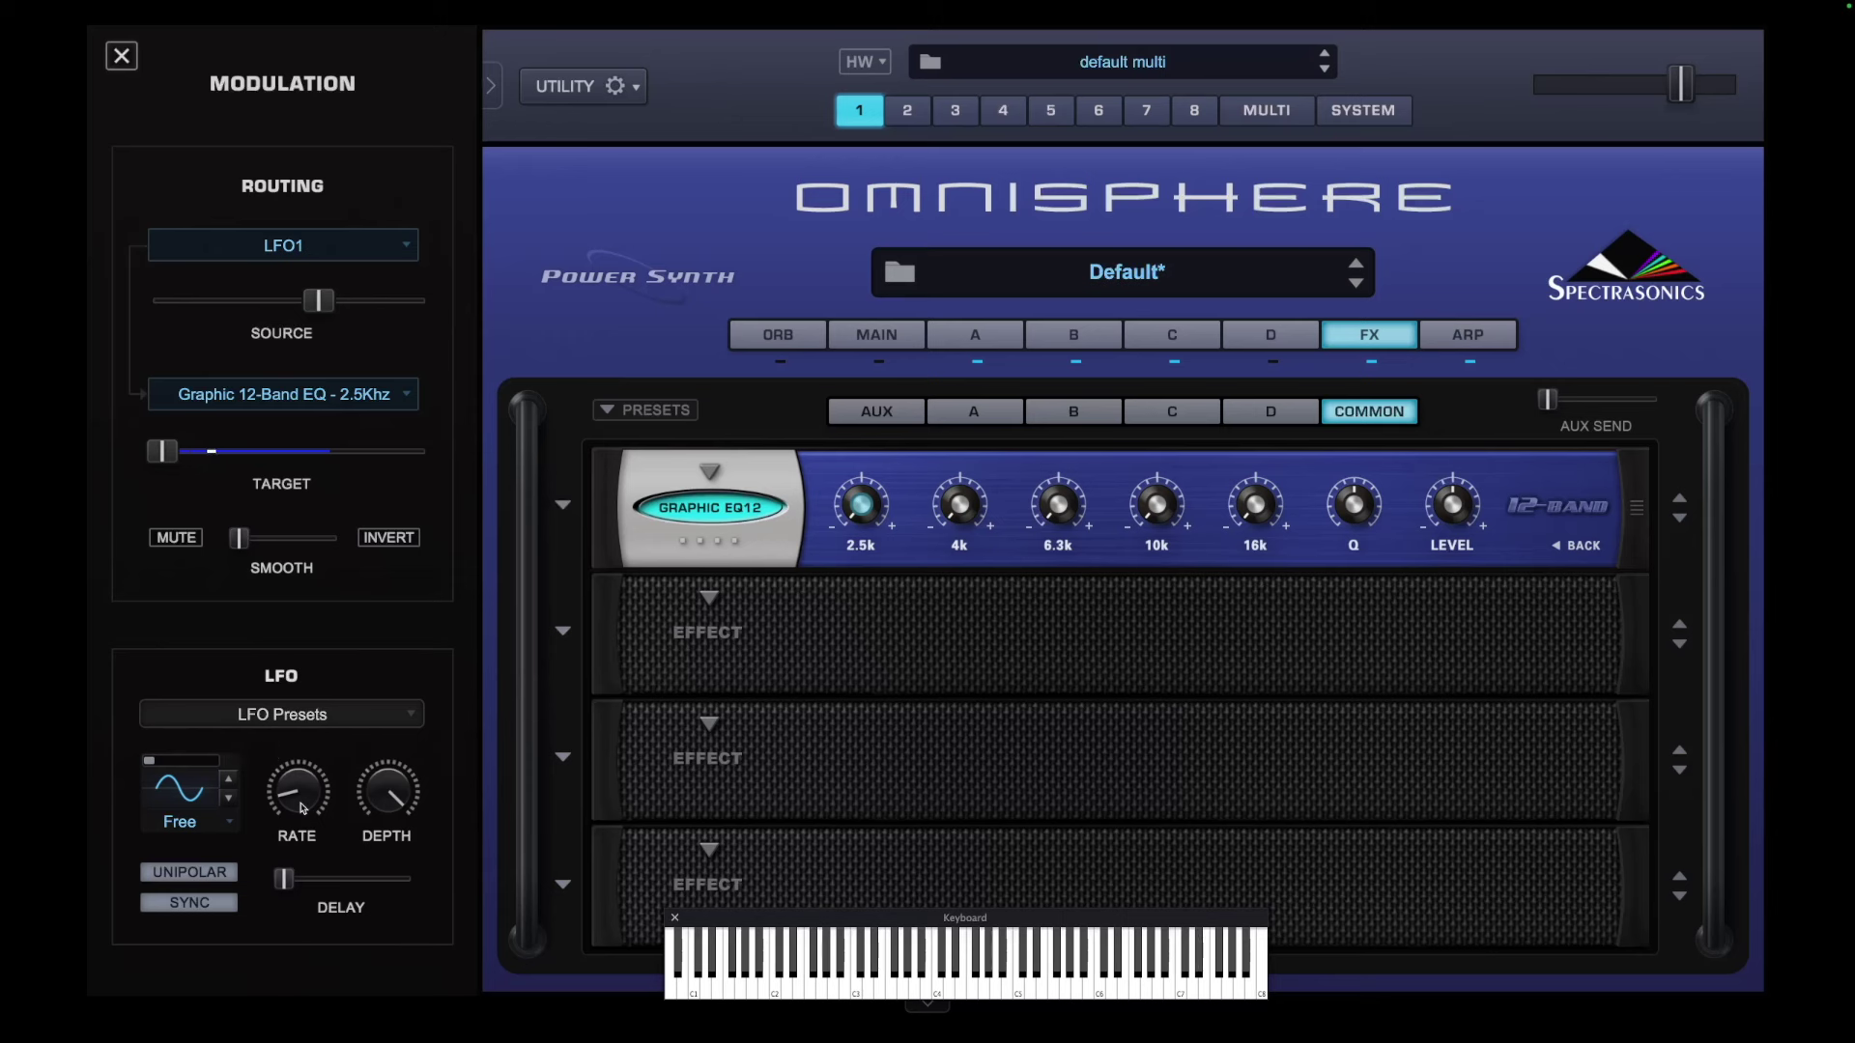
{"action": "left_click_drag", "start_coordinate": [239, 538], "coordinate": [327, 538]}
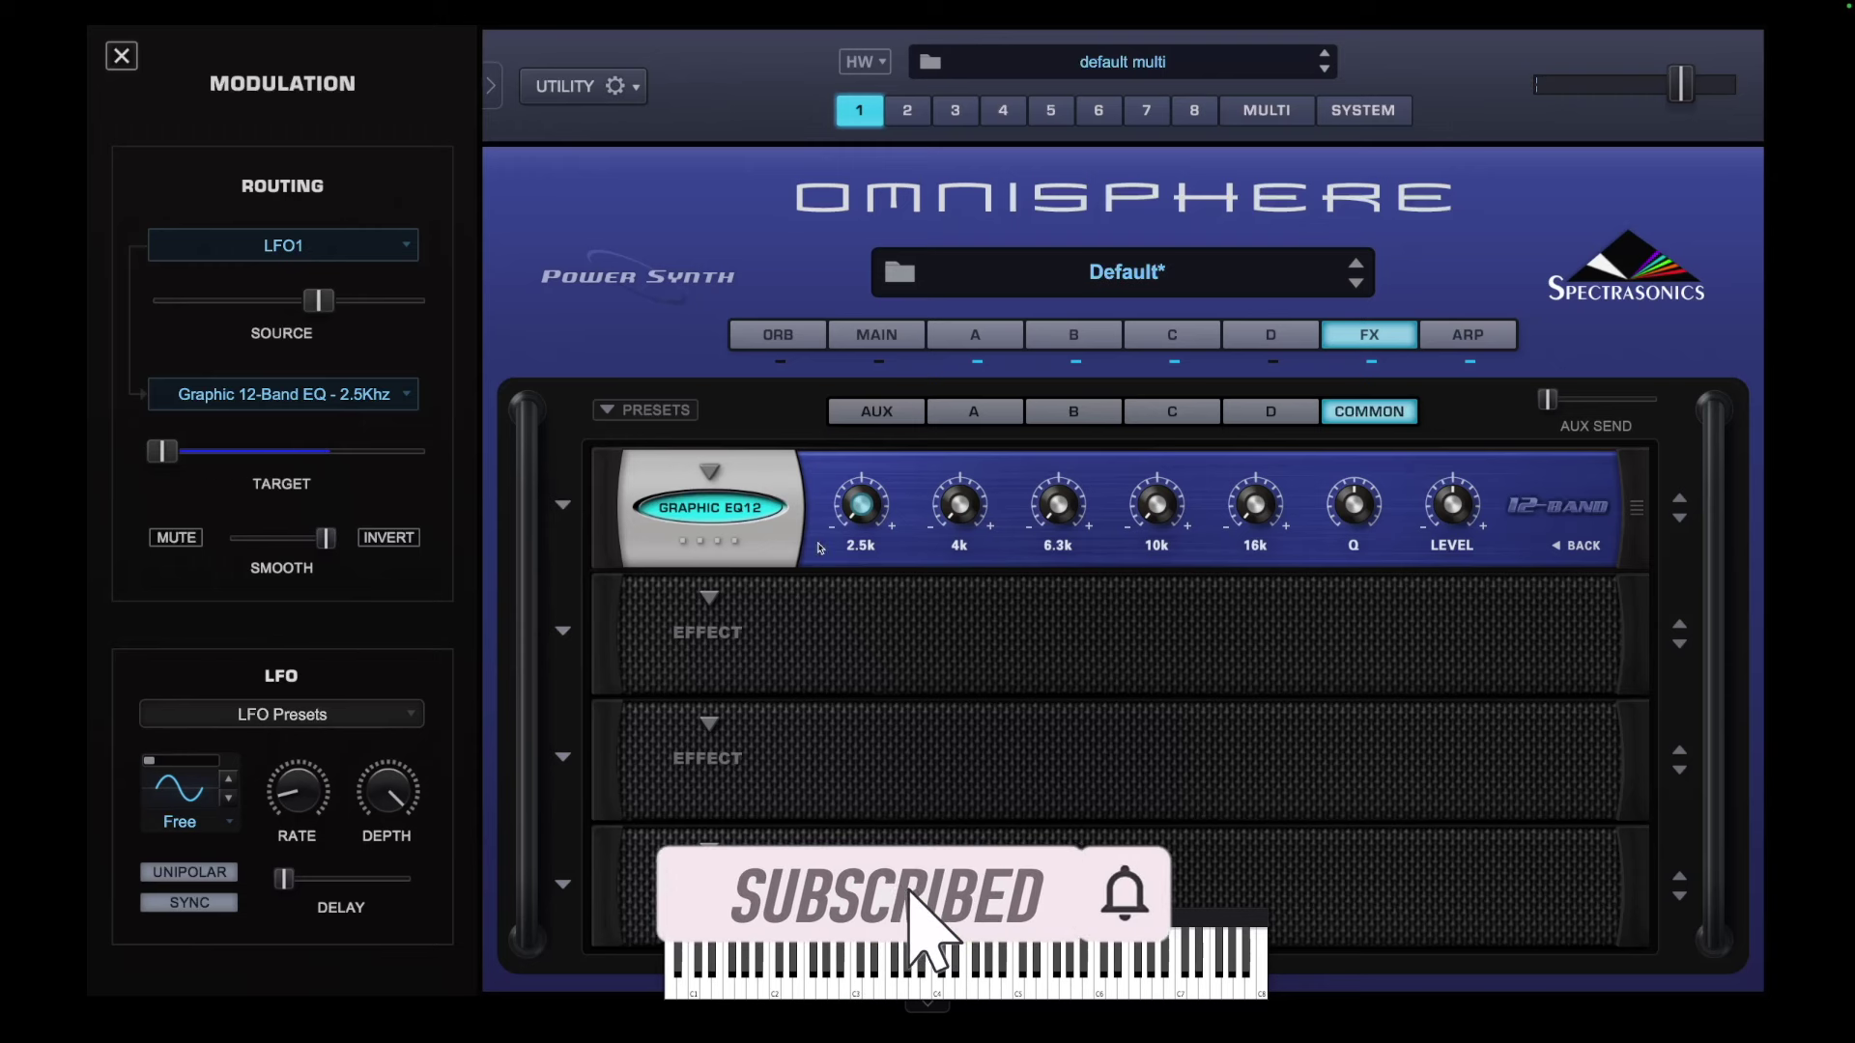
Modulate the EQ's 4k band with LFO1 and pull the source amount slightly below centre
{"action": "right_click", "coordinate": [959, 514]}
{"action": "mouse_move", "coordinate": [1073, 484]}
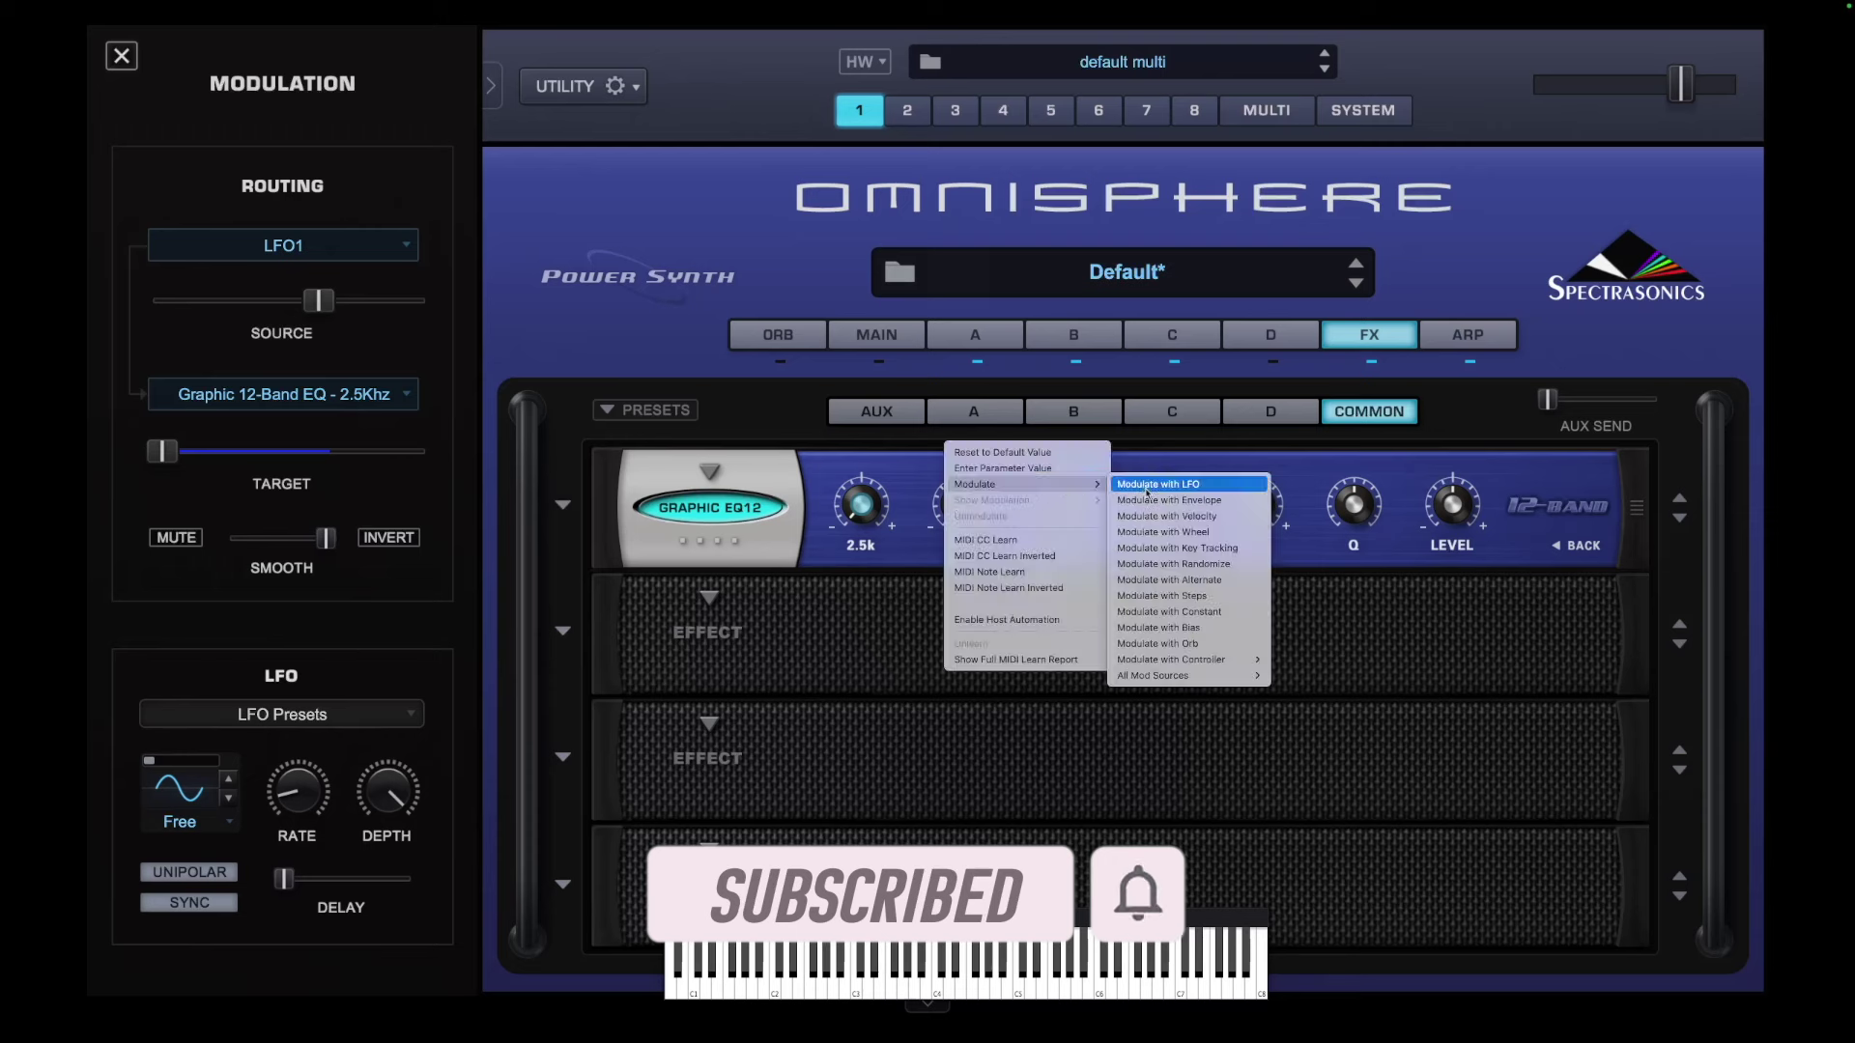
{"action": "left_click", "coordinate": [1147, 486]}
{"action": "left_click", "coordinate": [372, 250]}
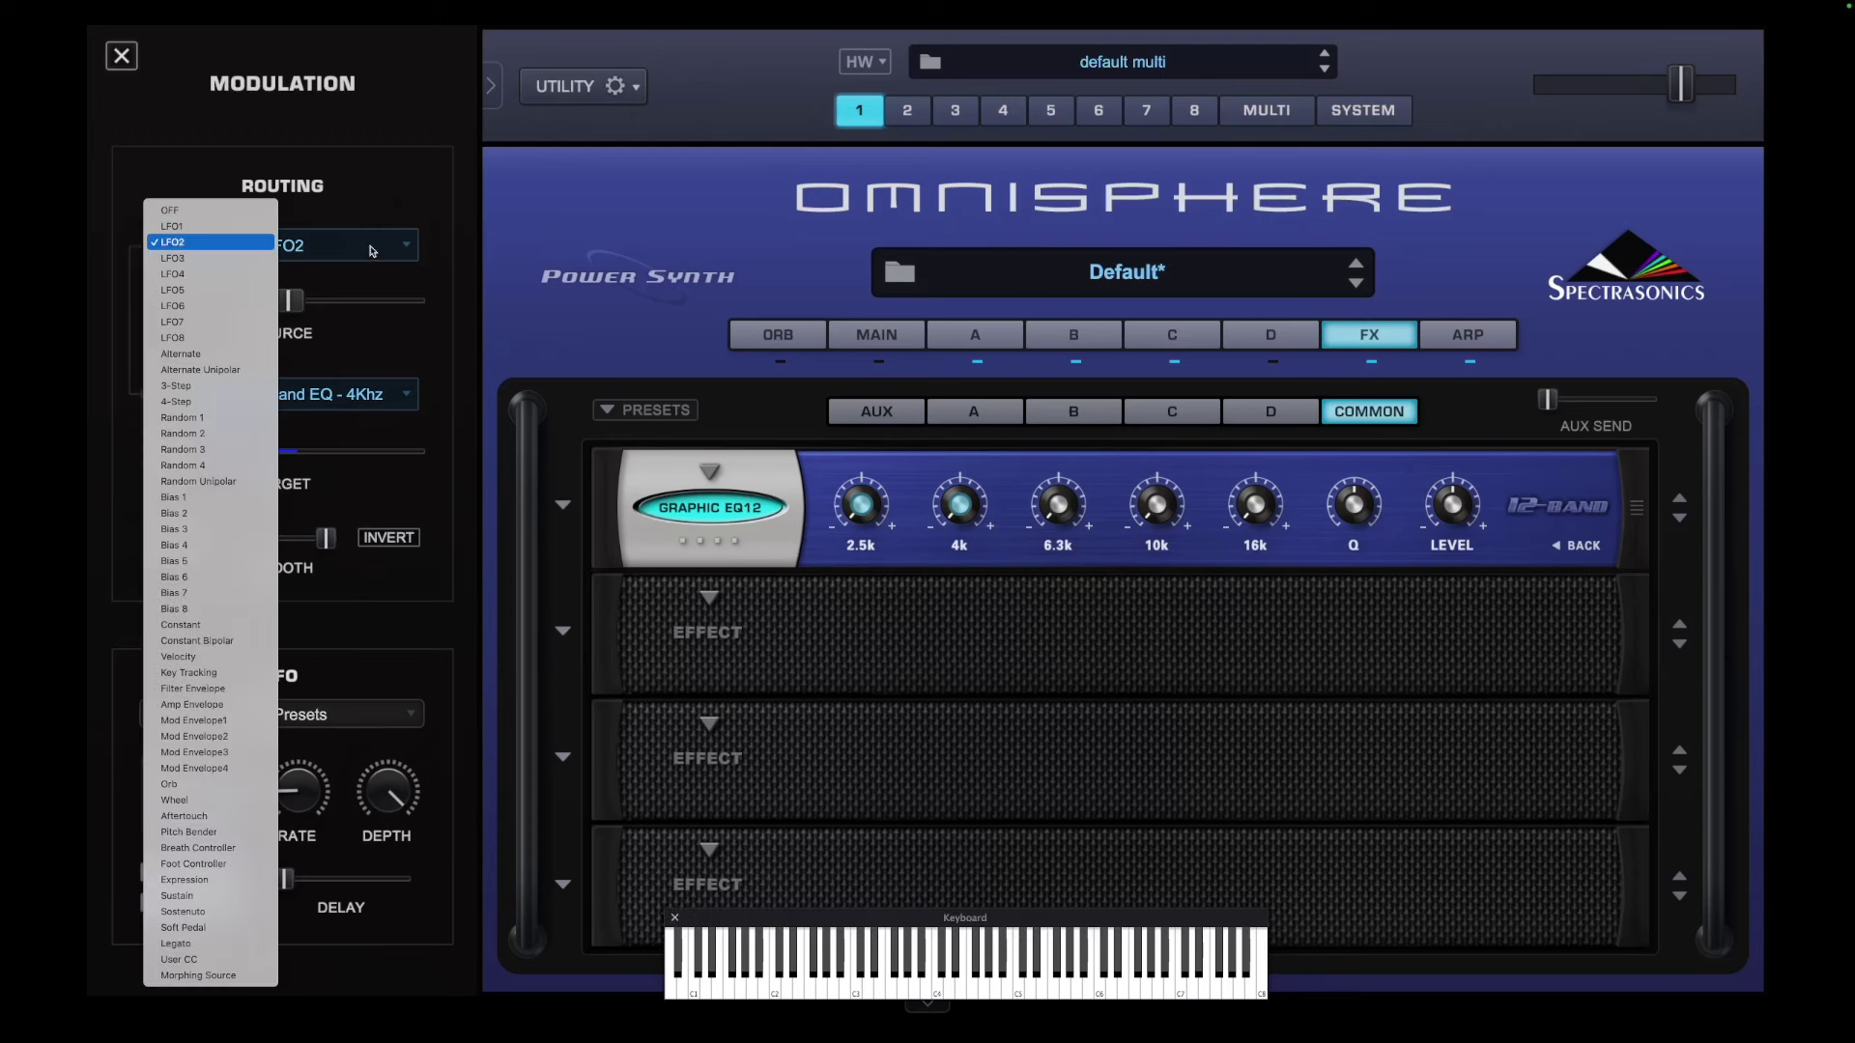
{"action": "left_click", "coordinate": [205, 233]}
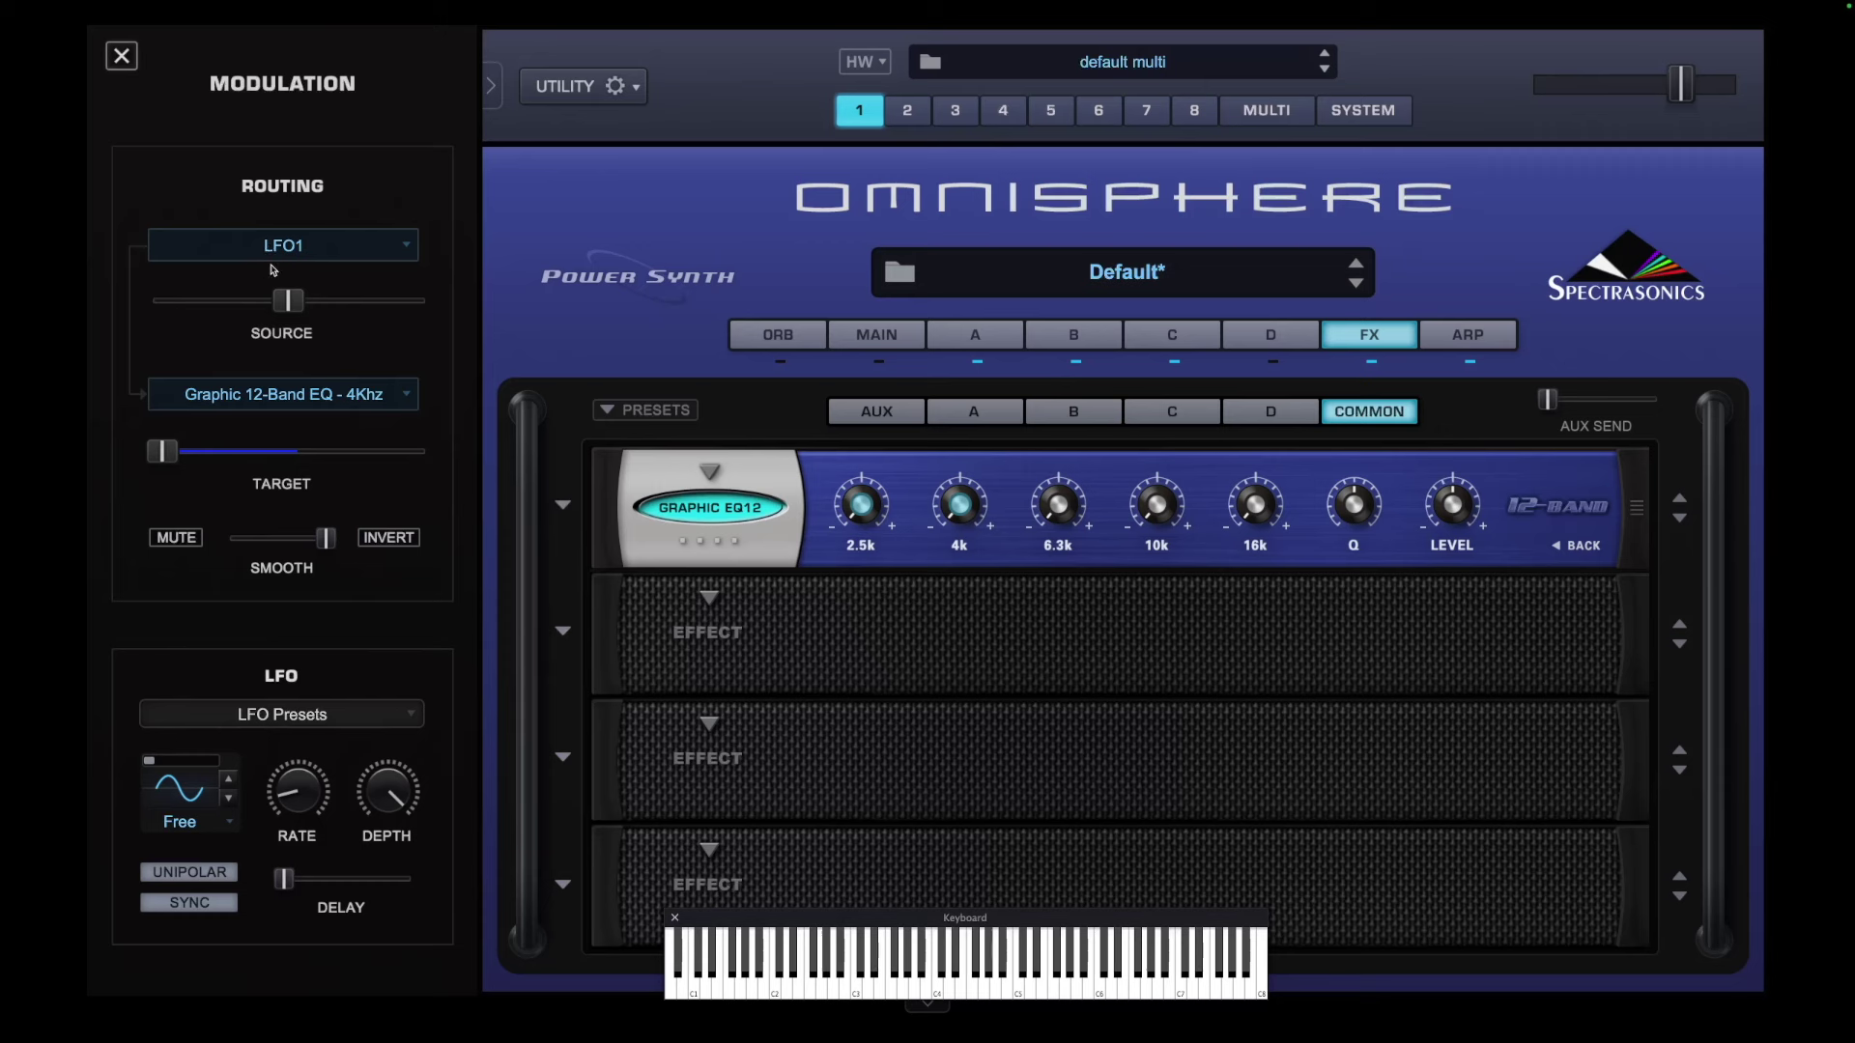
{"action": "left_click_drag", "start_coordinate": [289, 303], "coordinate": [266, 305]}
Load Chorus Echo into the second common effects slot and lower its mix slightly
{"action": "left_click", "coordinate": [709, 601]}
{"action": "mouse_move", "coordinate": [770, 689]}
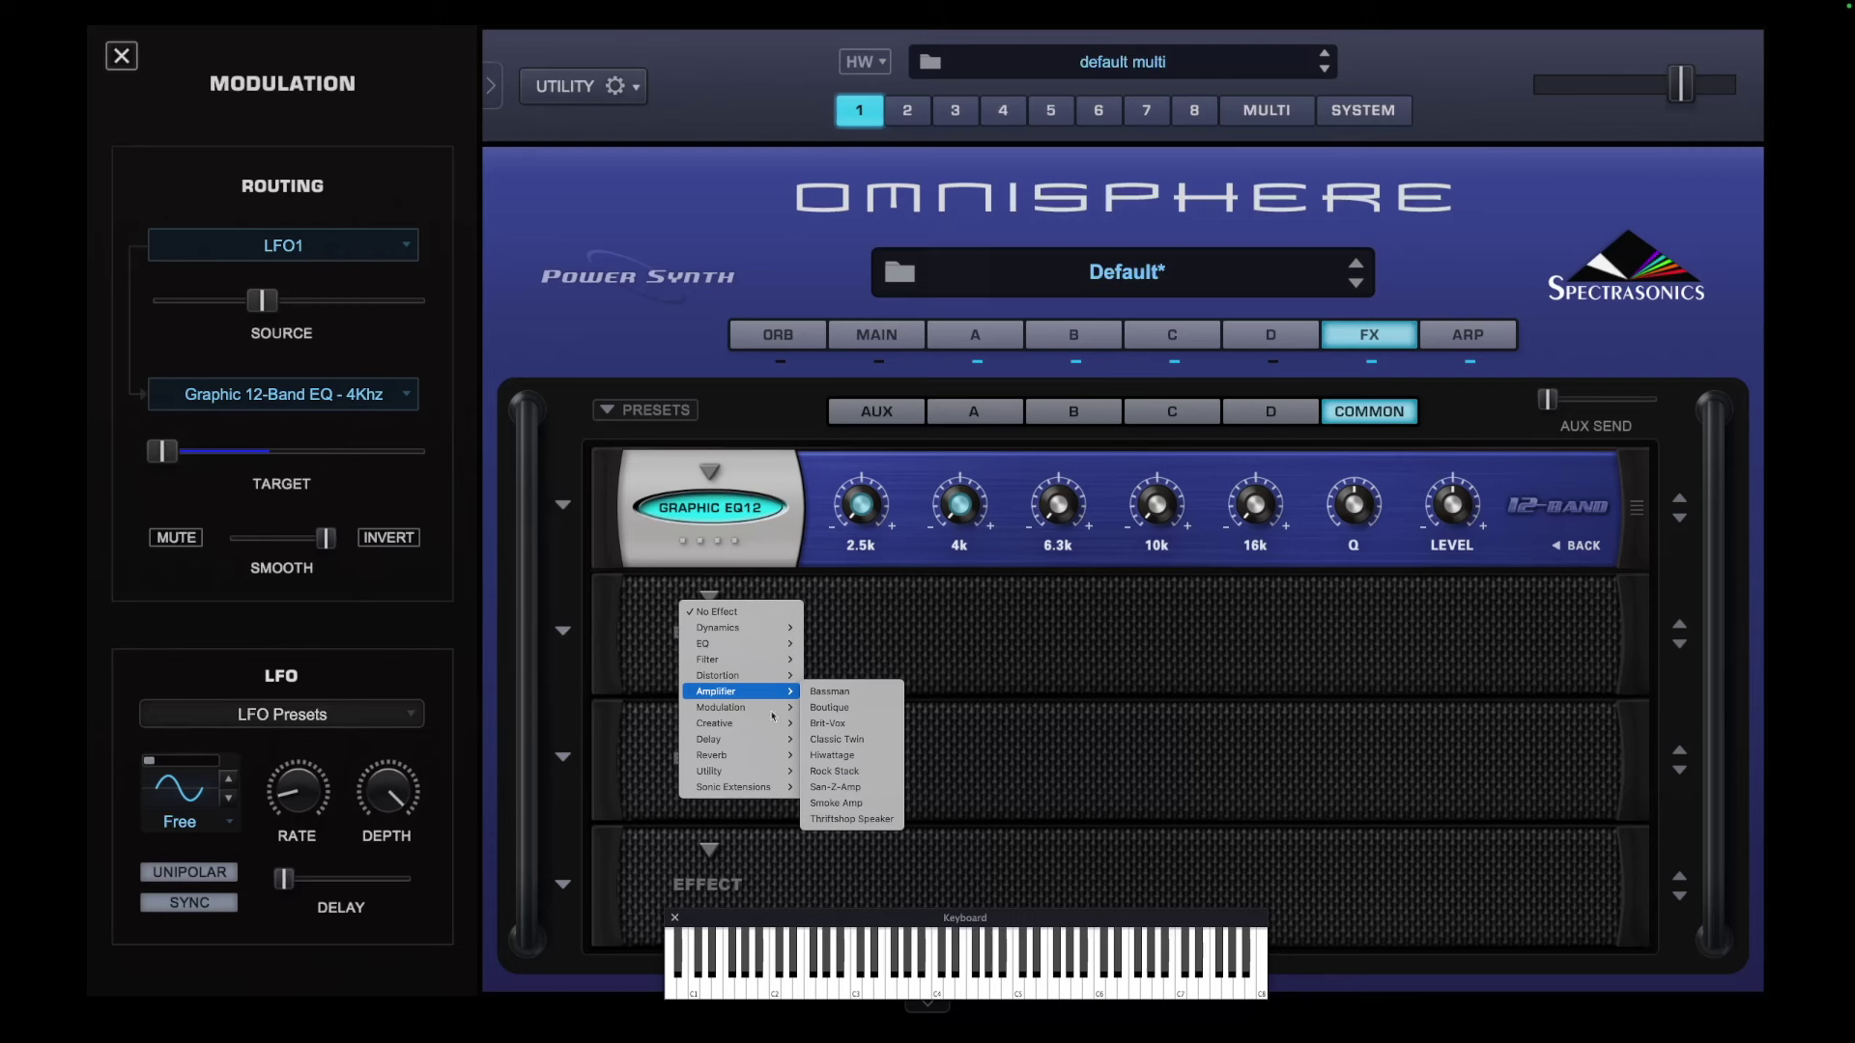
{"action": "mouse_move", "coordinate": [761, 749]}
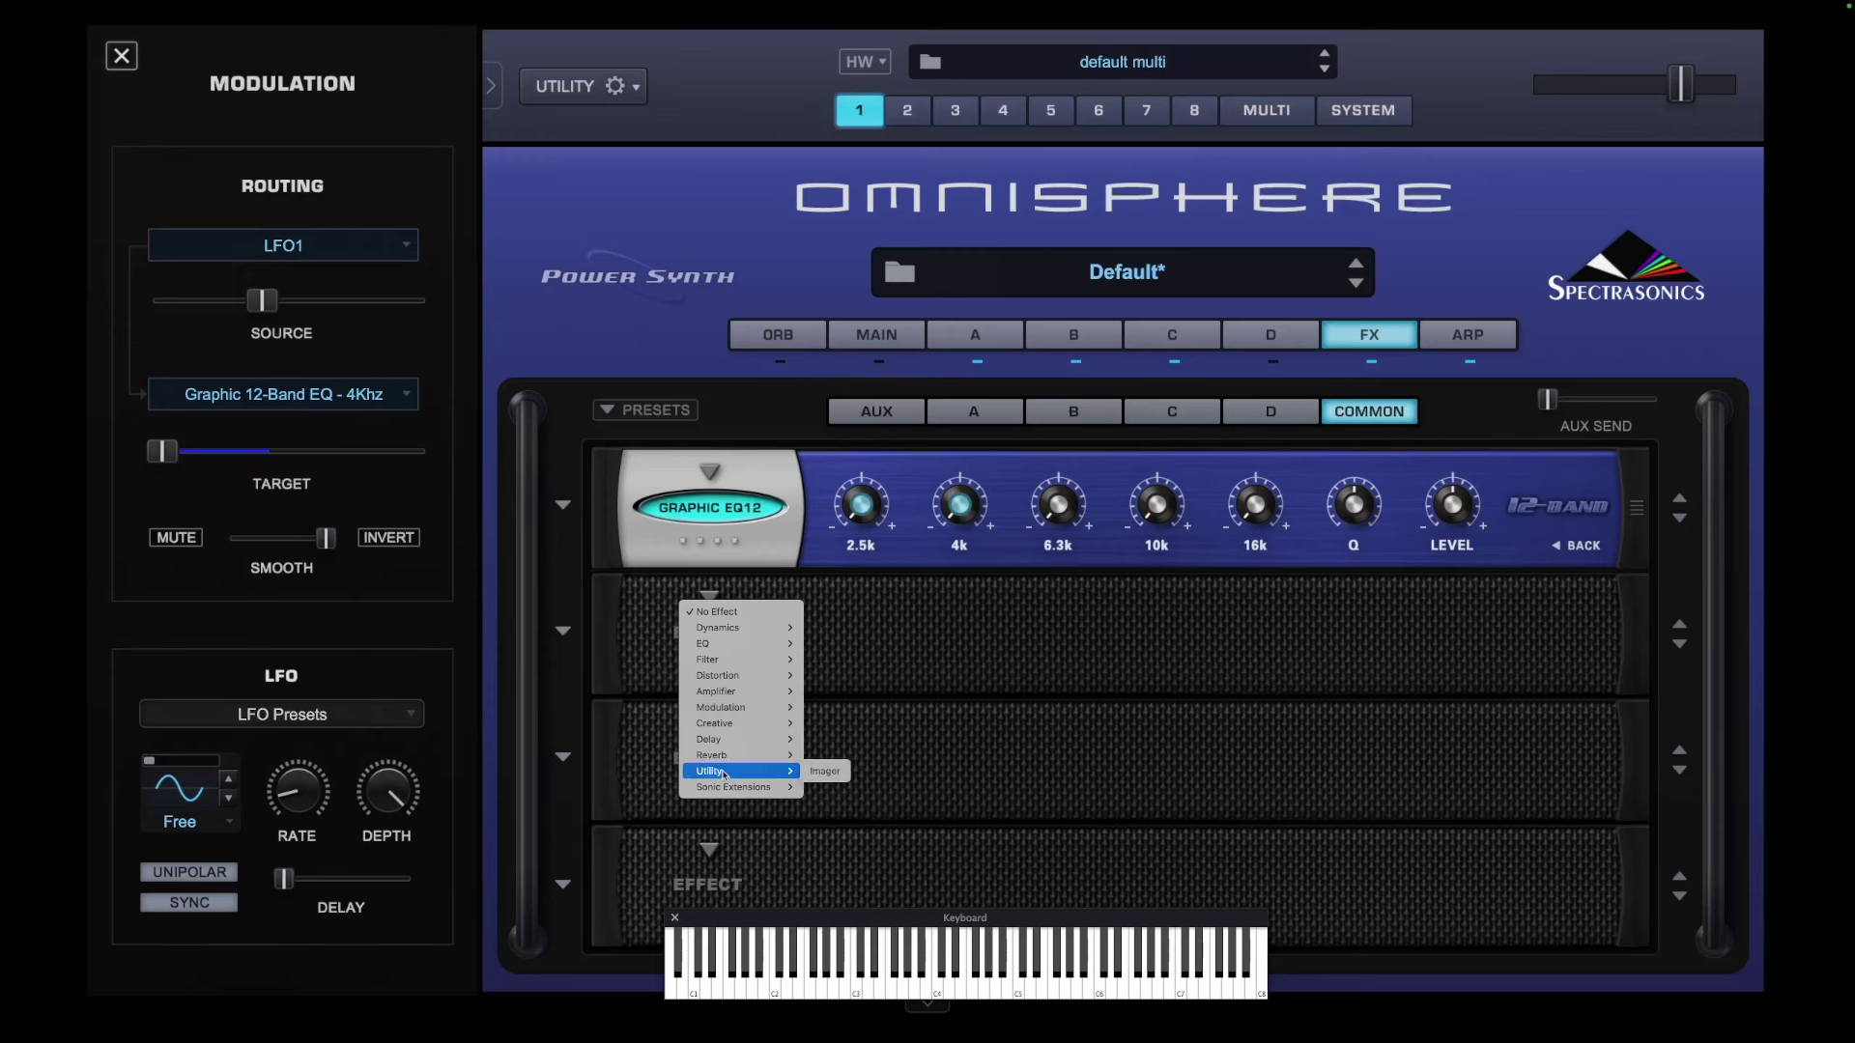
{"action": "left_click", "coordinate": [832, 739]}
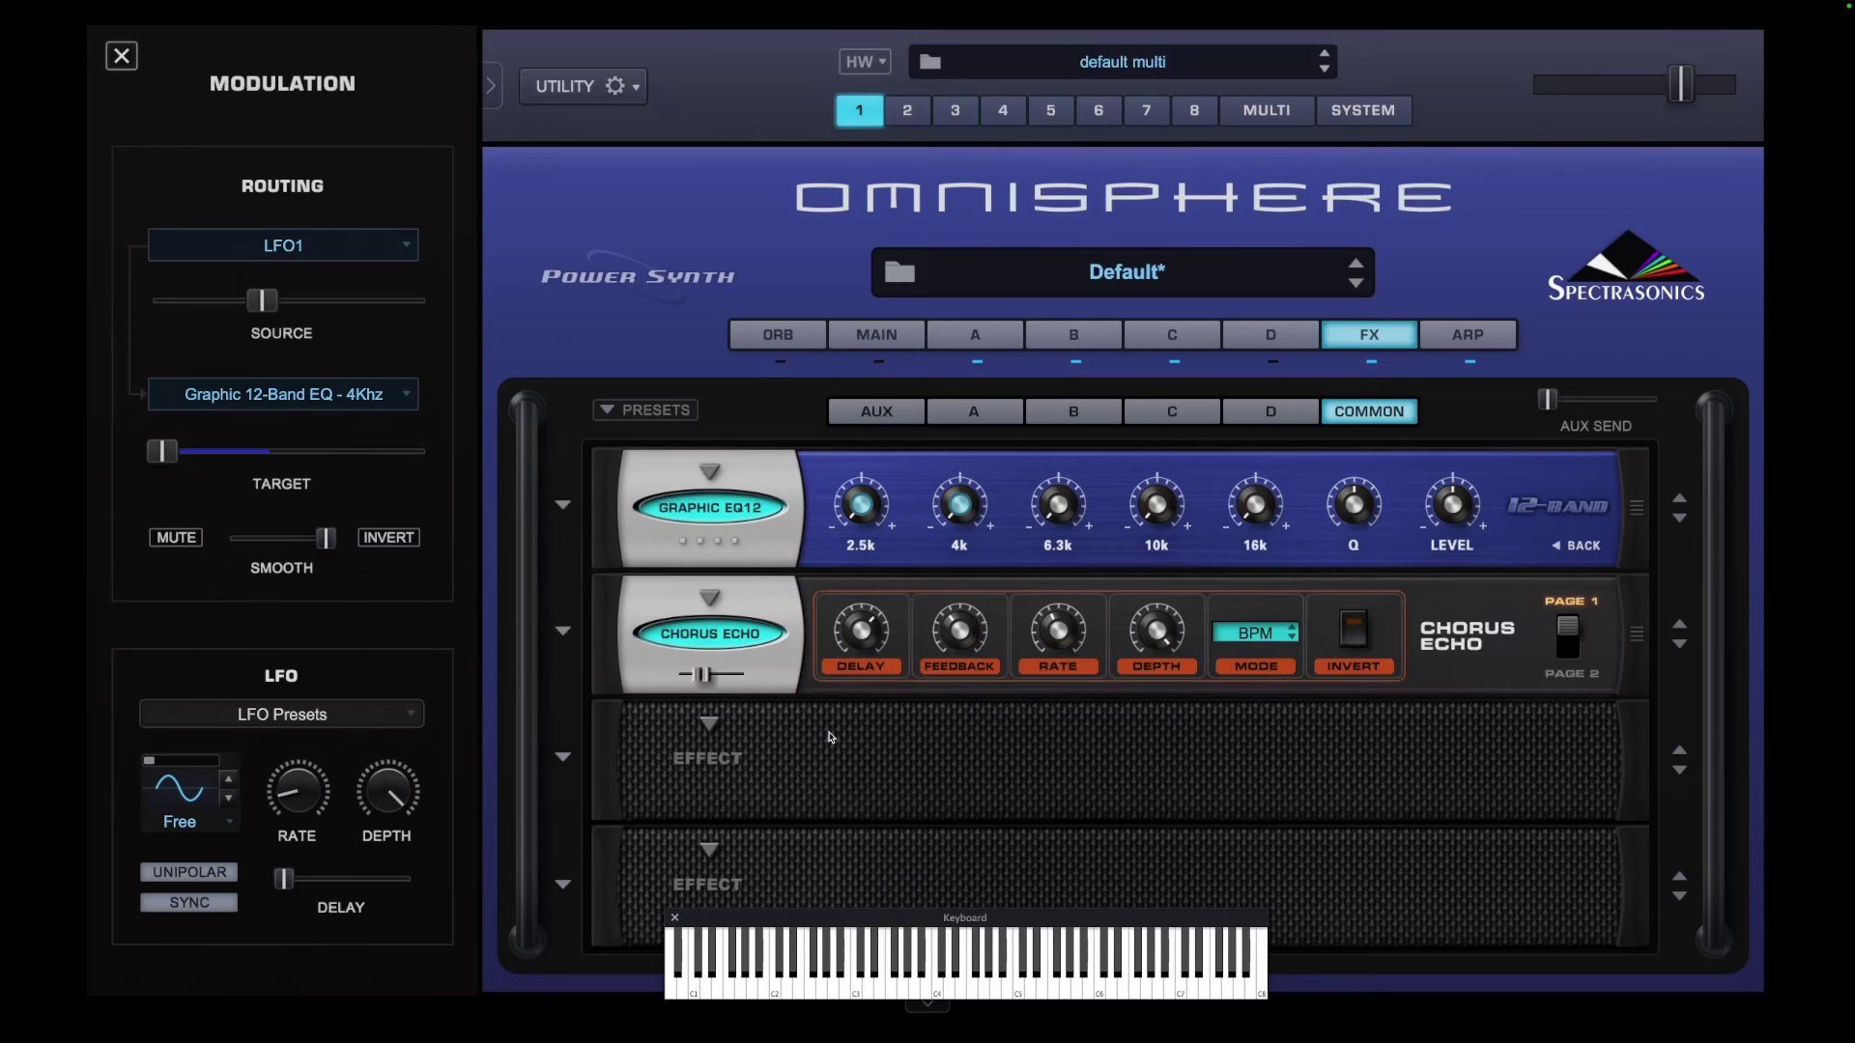
{"action": "left_click_drag", "start_coordinate": [697, 675], "coordinate": [683, 674]}
Load Tube Limiter into the third common effects slot
{"action": "left_click", "coordinate": [715, 725]}
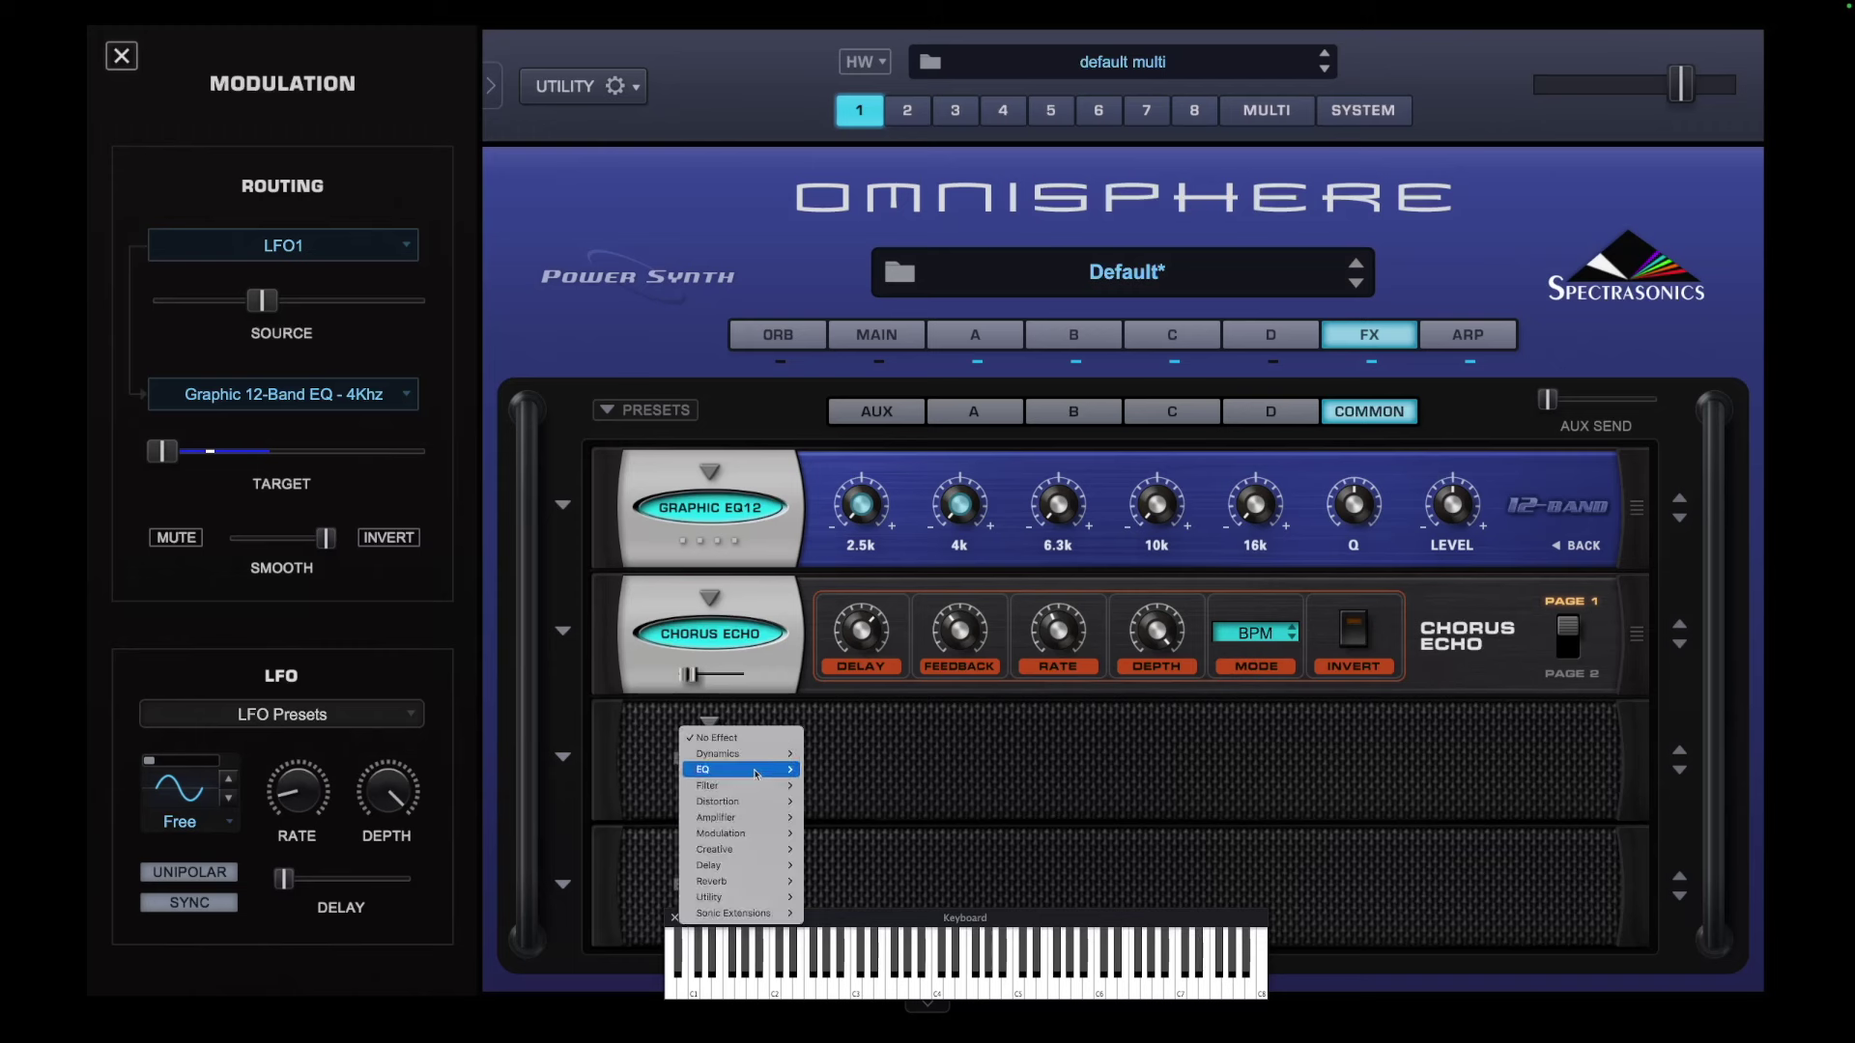
{"action": "mouse_move", "coordinate": [754, 755]}
{"action": "left_click", "coordinate": [828, 757]}
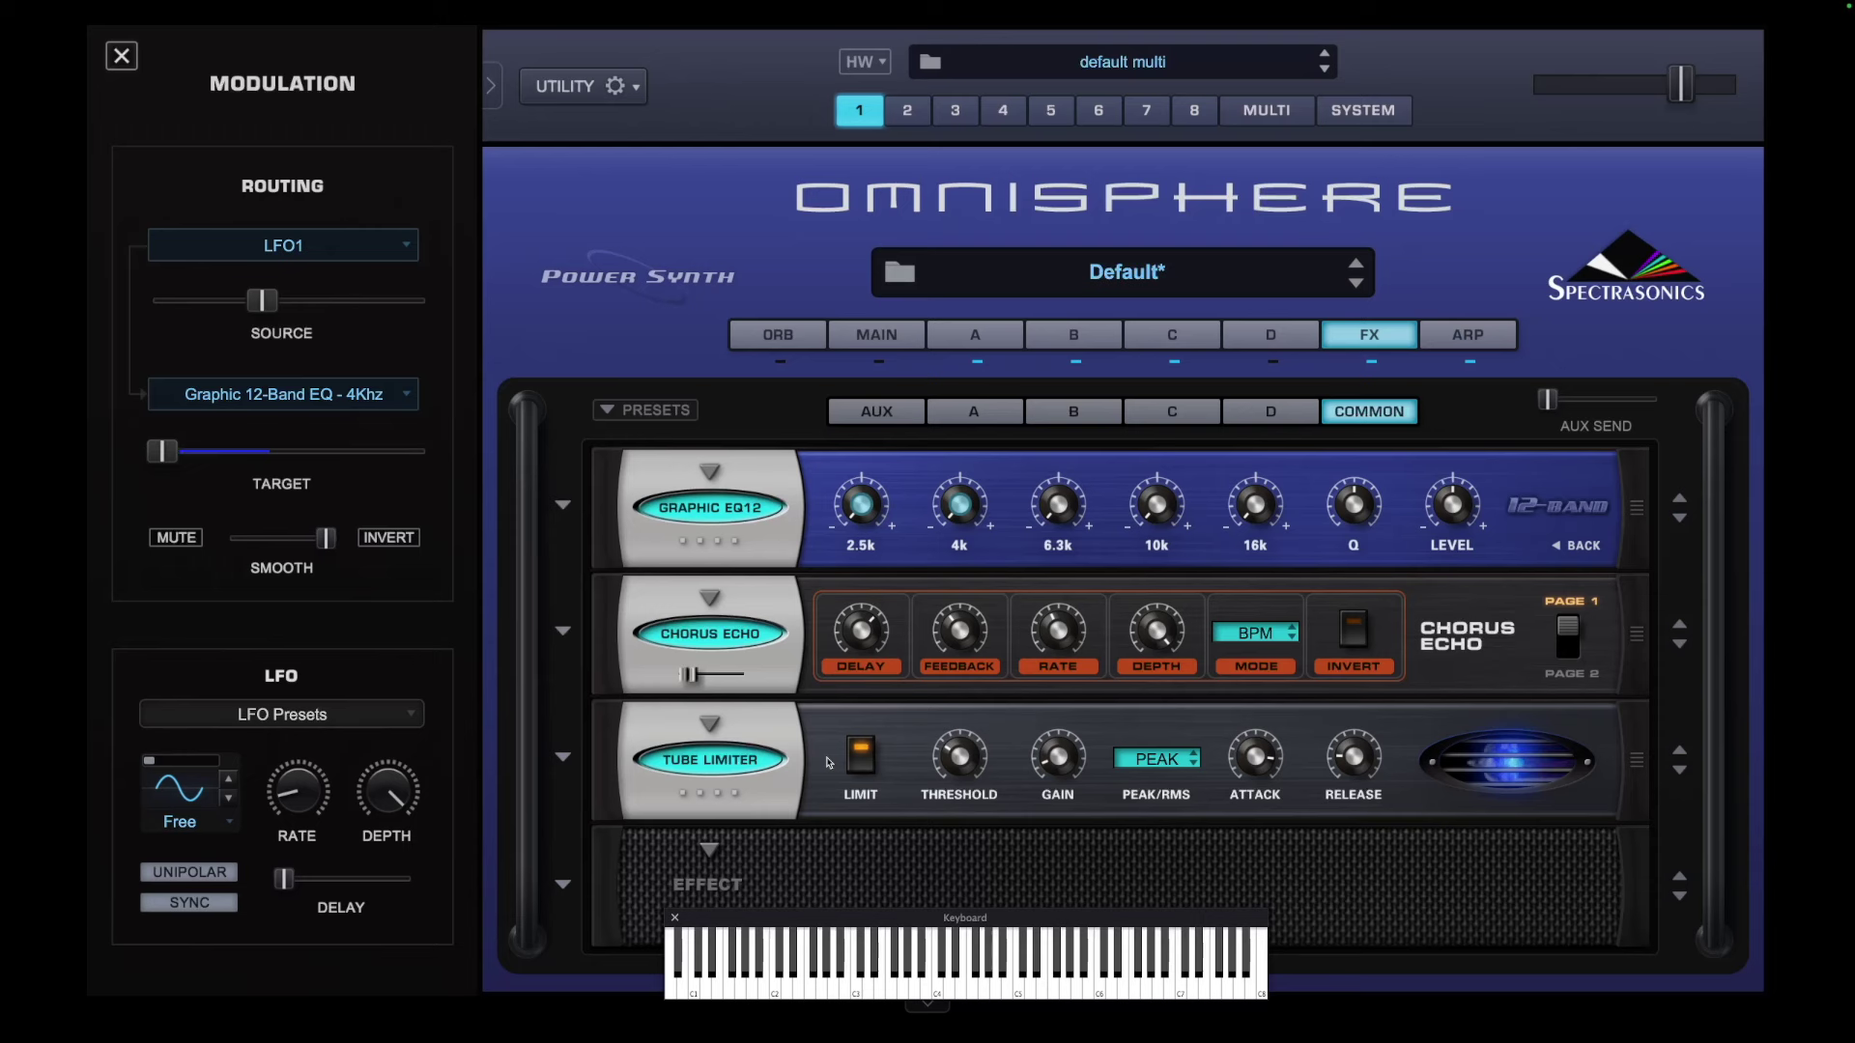
Load BPM Delay X3 into the fourth common effects slot, then raise its mix slightly and the rack's aux send to about one third
{"action": "left_click", "coordinate": [711, 853]}
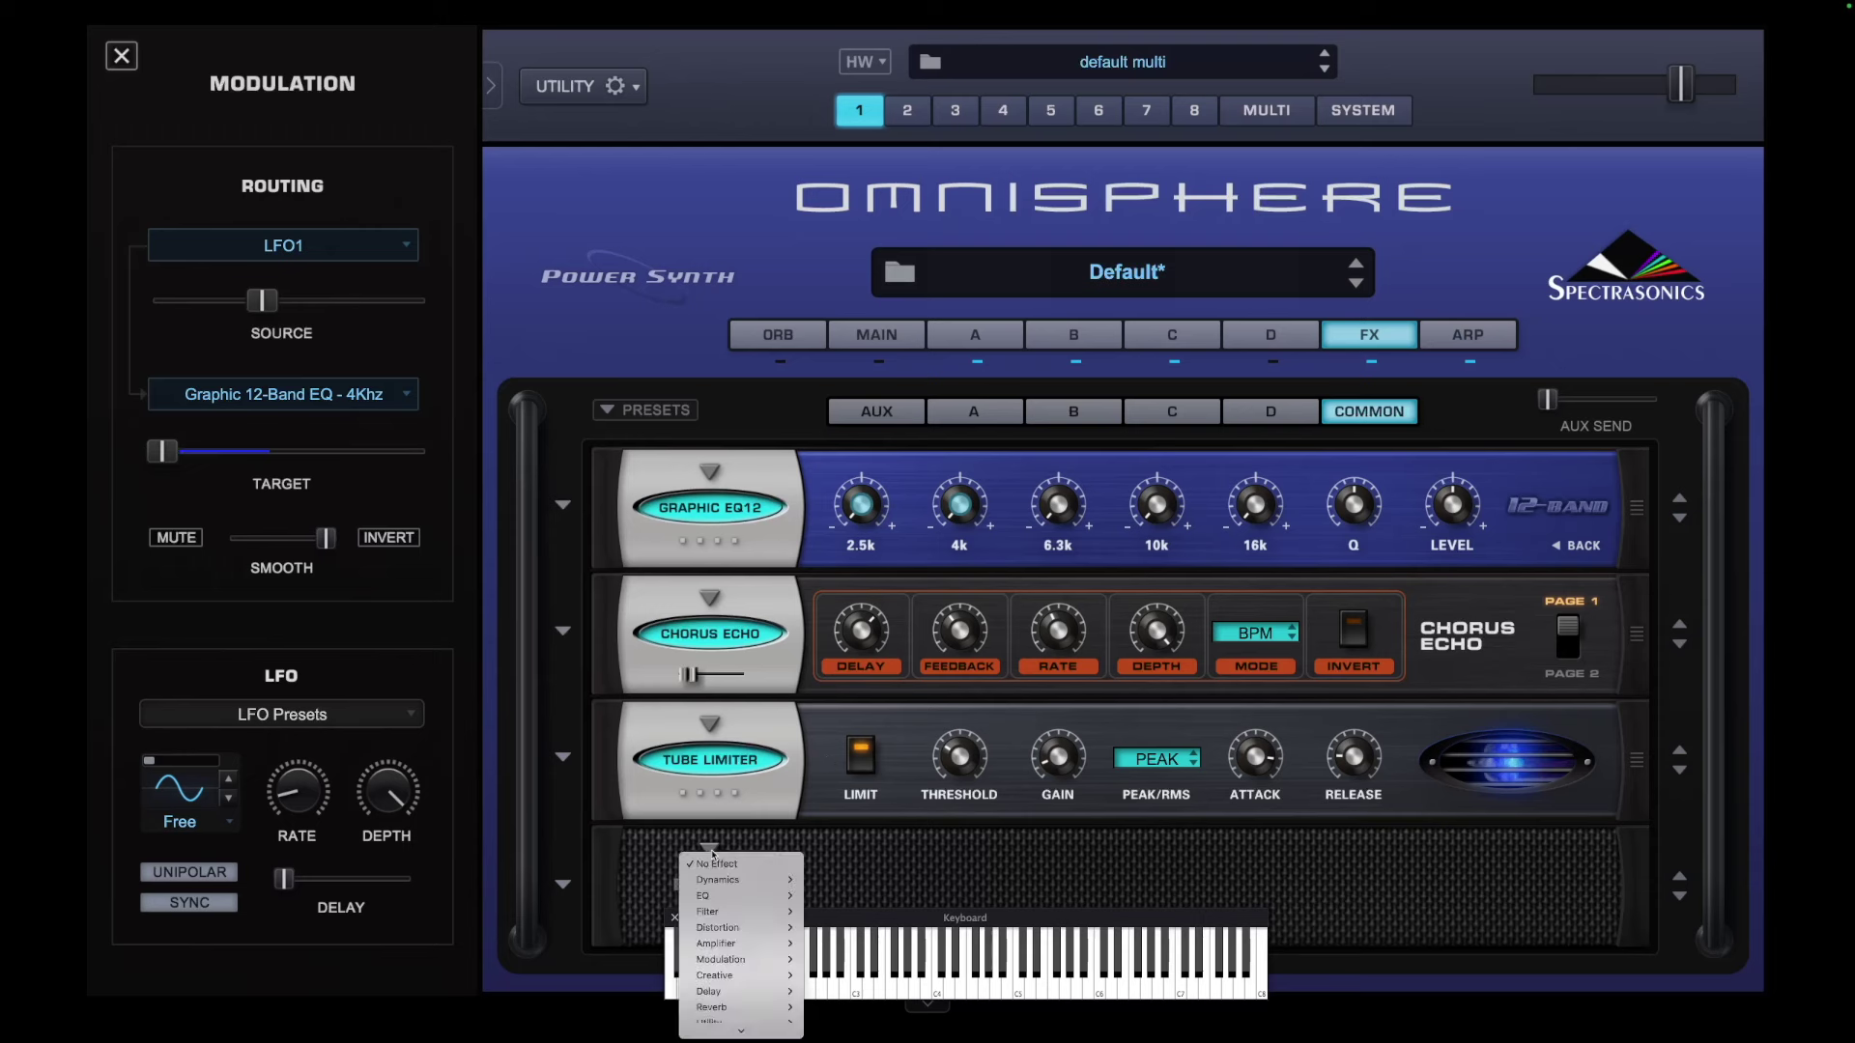
{"action": "mouse_move", "coordinate": [754, 991]}
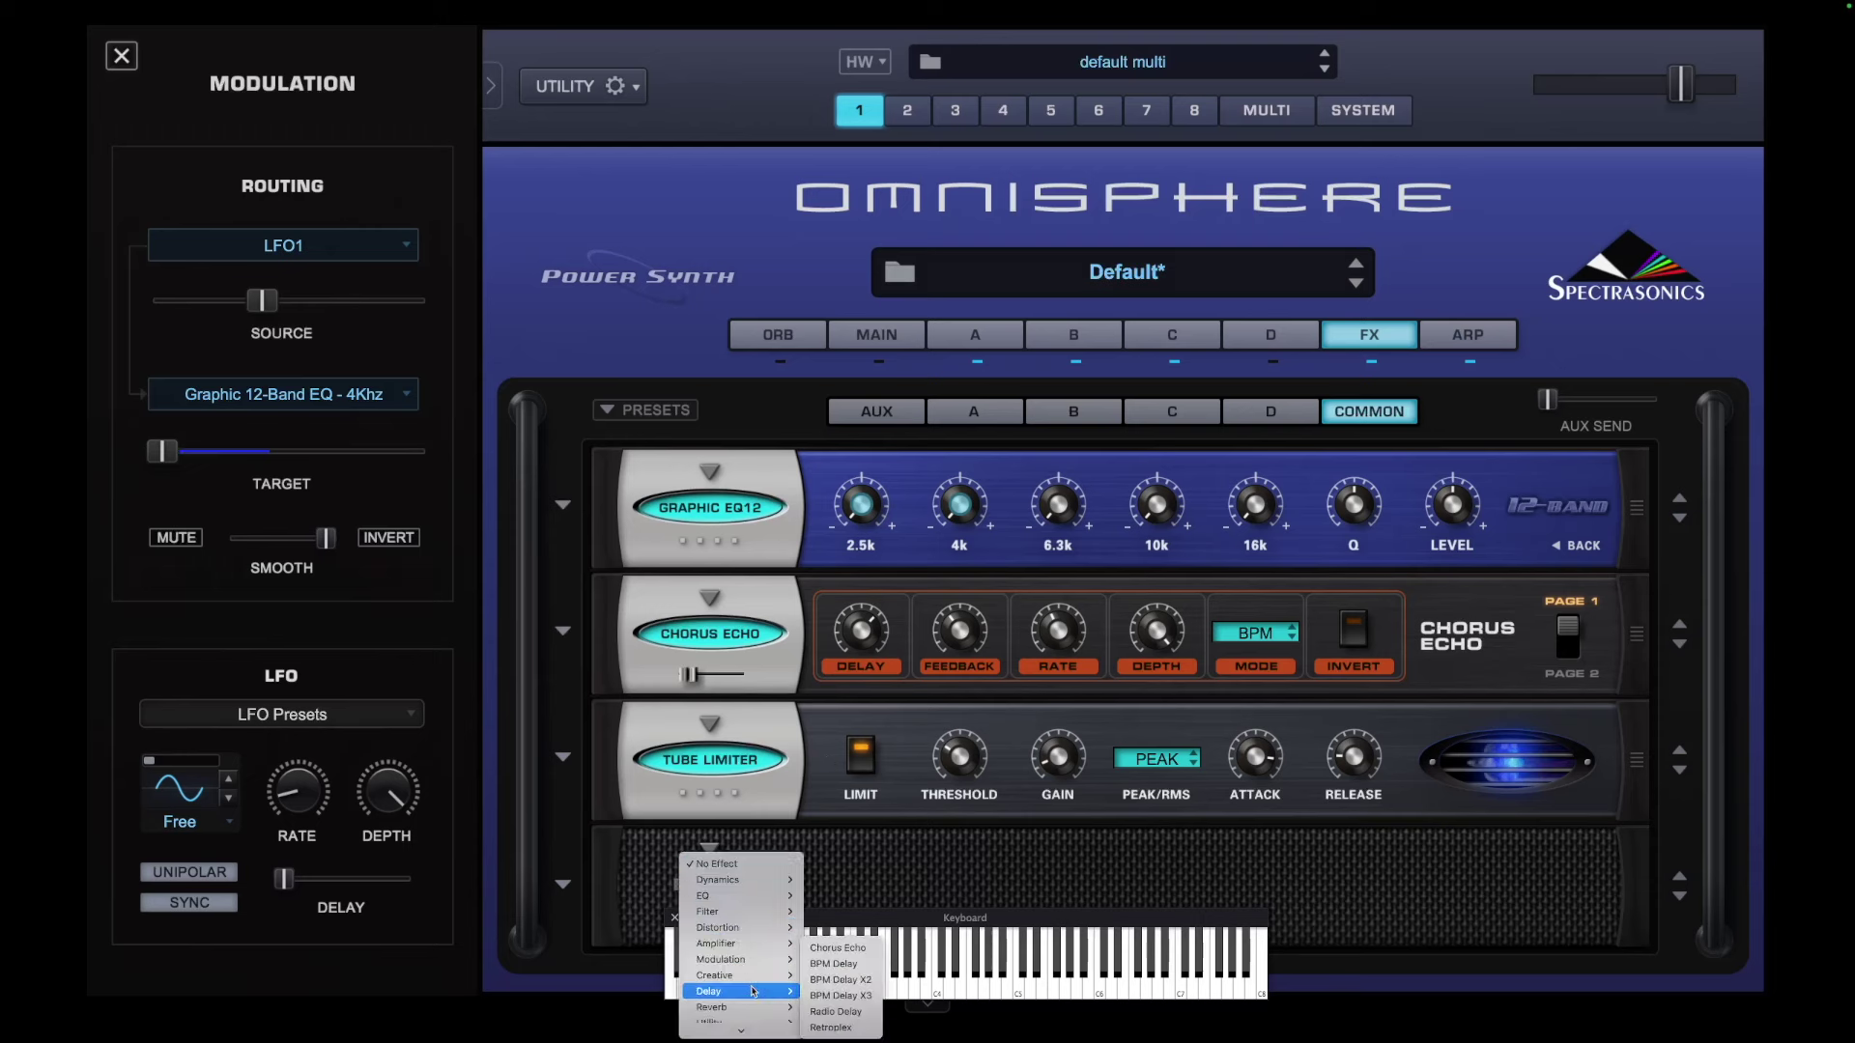
{"action": "left_click", "coordinate": [841, 995]}
{"action": "left_click_drag", "start_coordinate": [833, 916], "coordinate": [837, 967]}
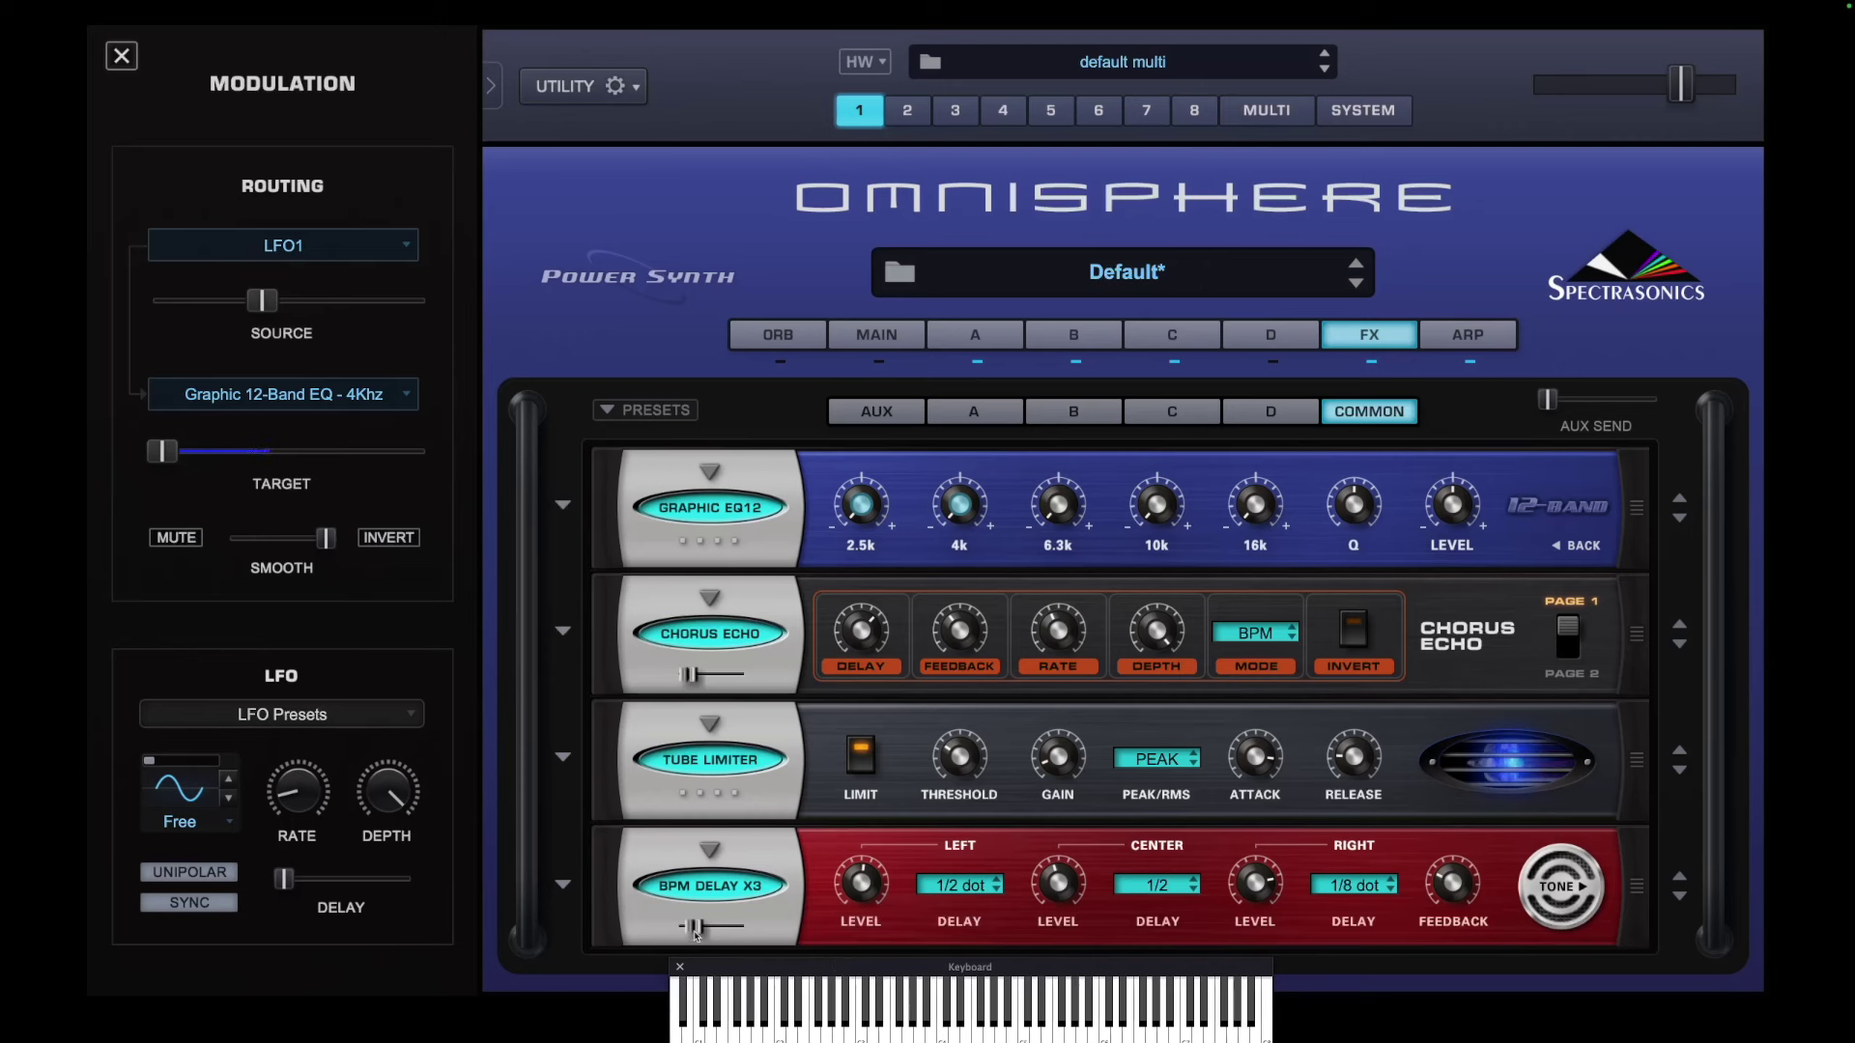
{"action": "mouse_move", "coordinate": [694, 933]}
{"action": "left_click_drag", "start_coordinate": [694, 933], "coordinate": [712, 930]}
{"action": "left_click_drag", "start_coordinate": [1550, 406], "coordinate": [1590, 414]}
Load Twisted Root into the first aux effects slot with its Silt preset
{"action": "left_click", "coordinate": [863, 416]}
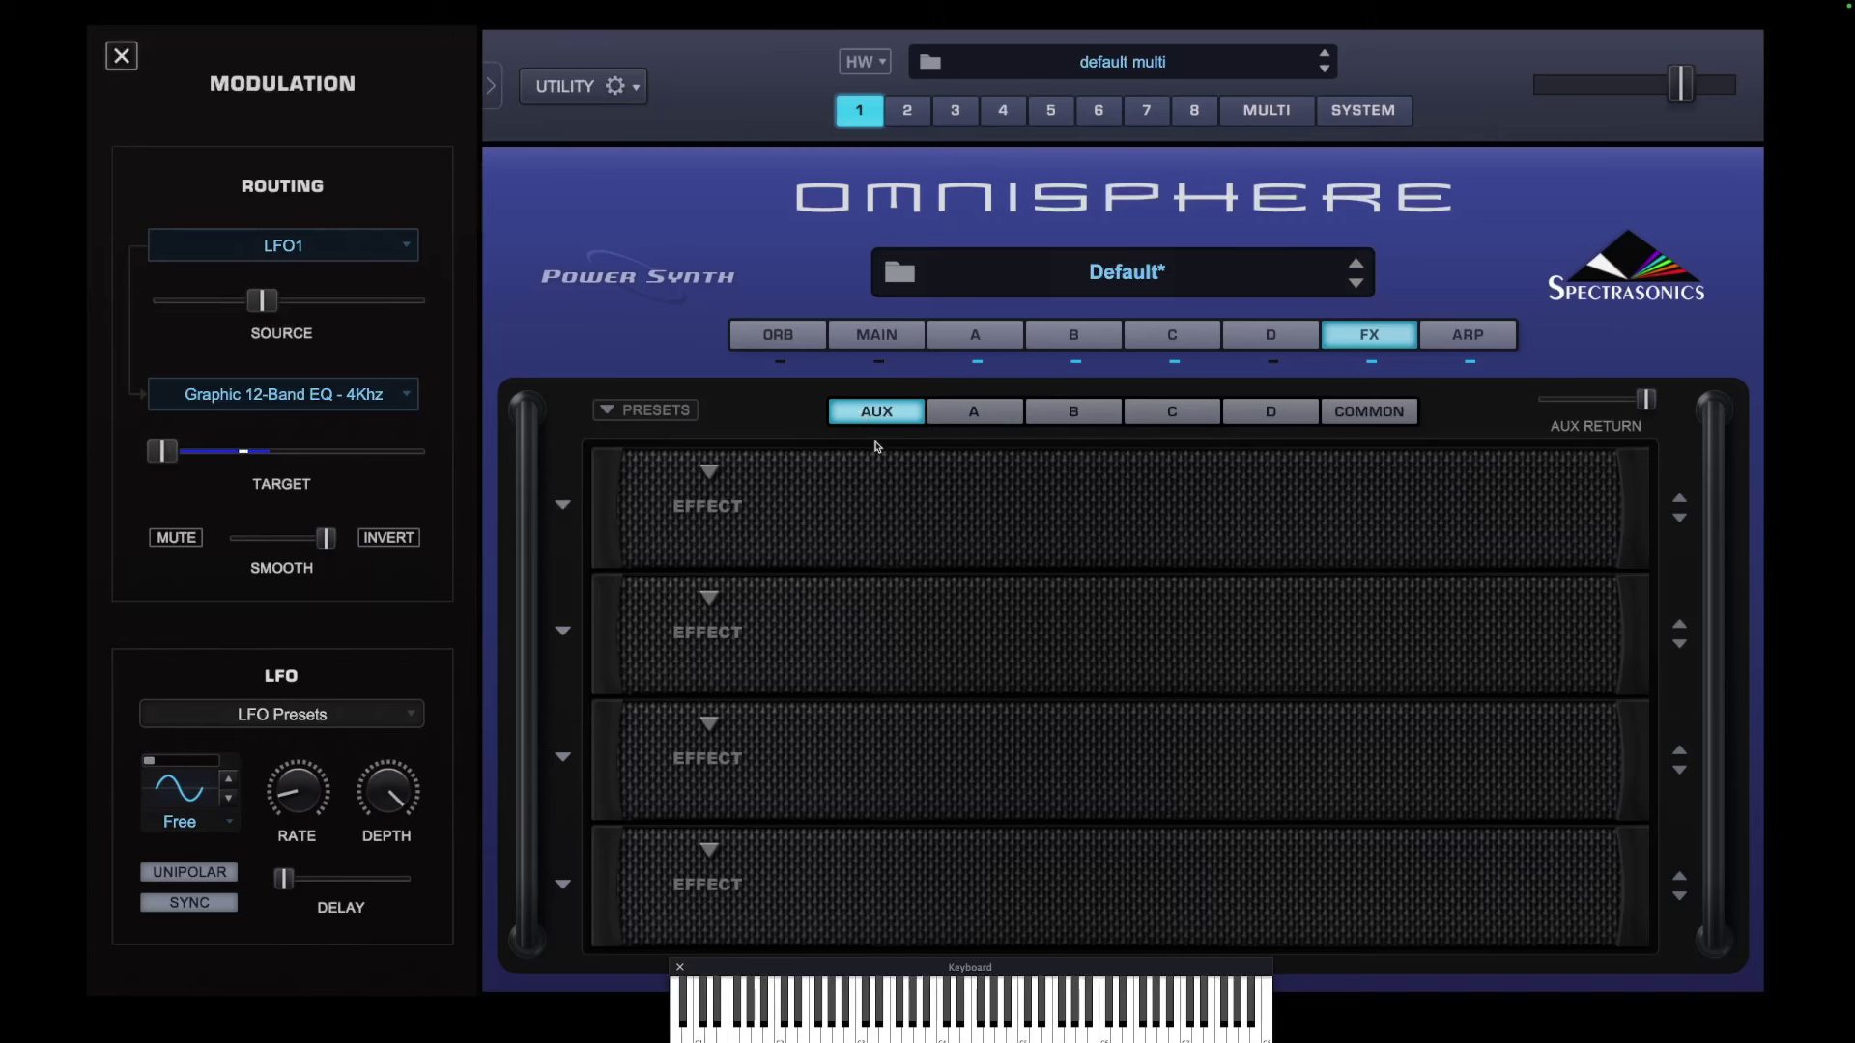
{"action": "left_click", "coordinate": [700, 480]}
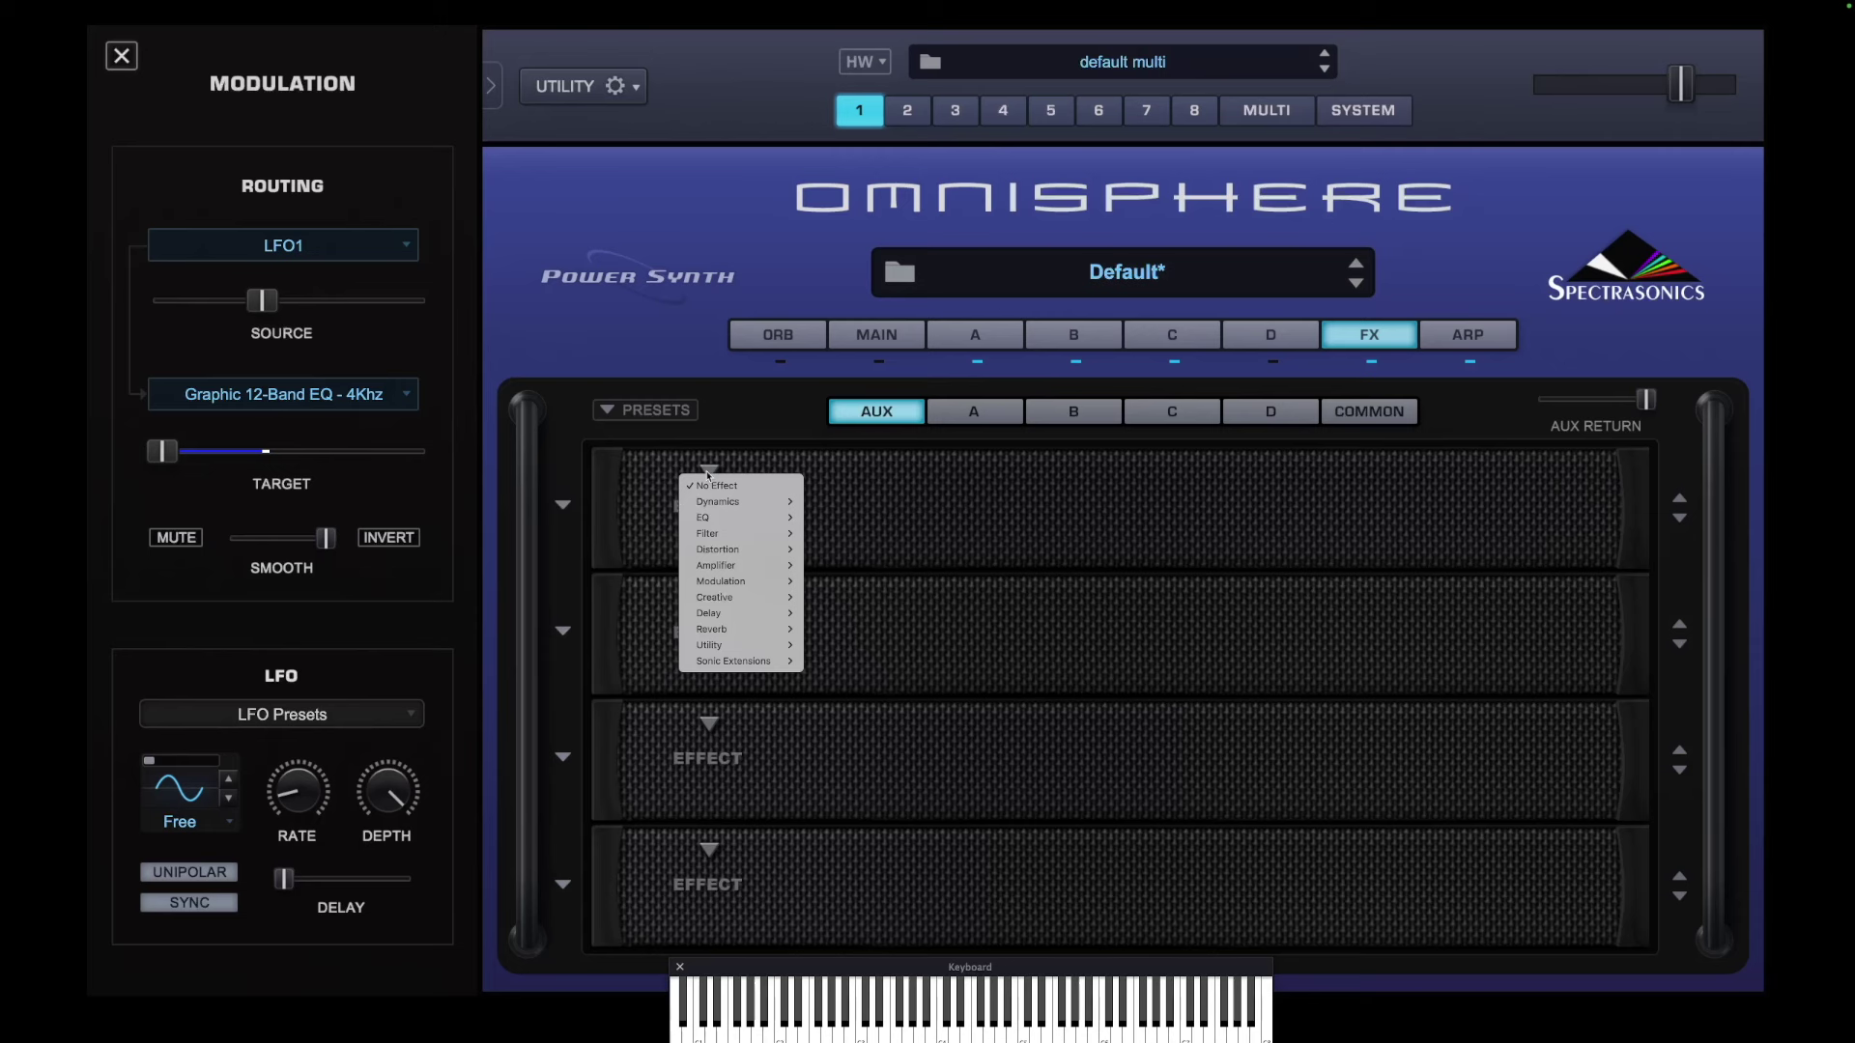
{"action": "mouse_move", "coordinate": [744, 661]}
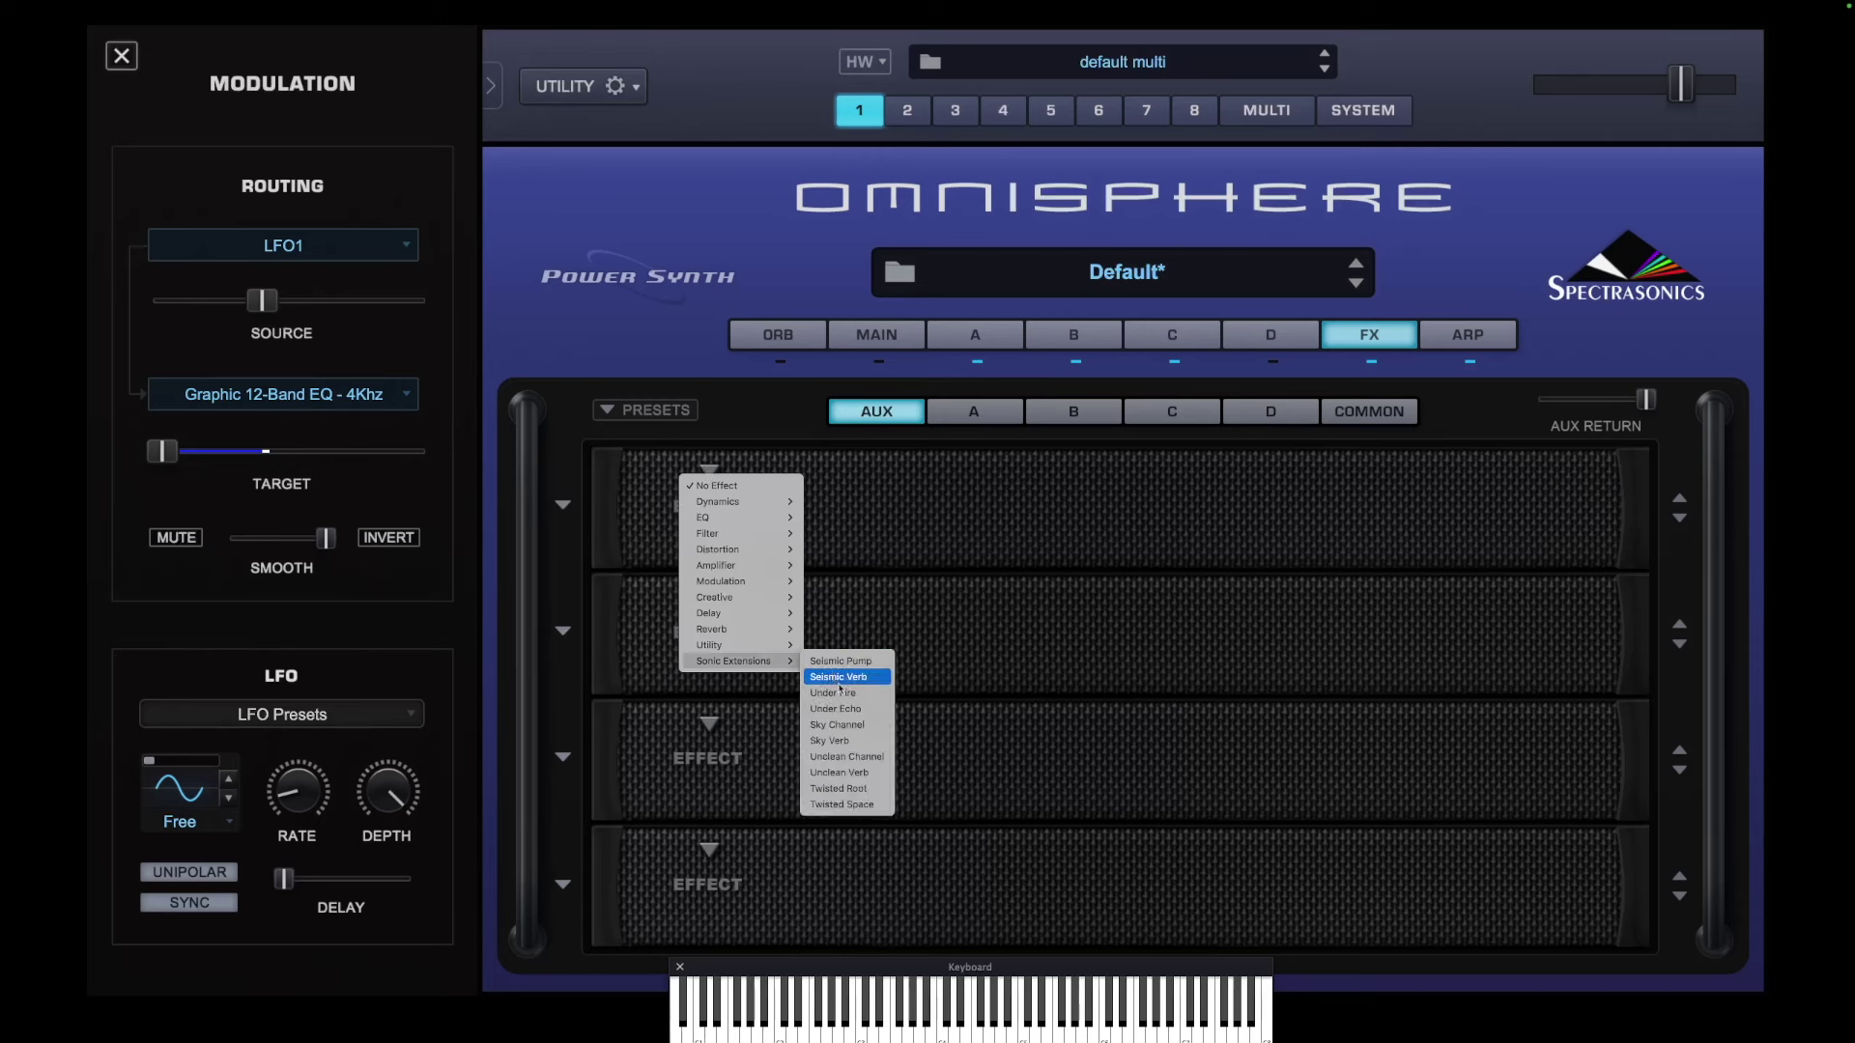
{"action": "left_click", "coordinate": [847, 789]}
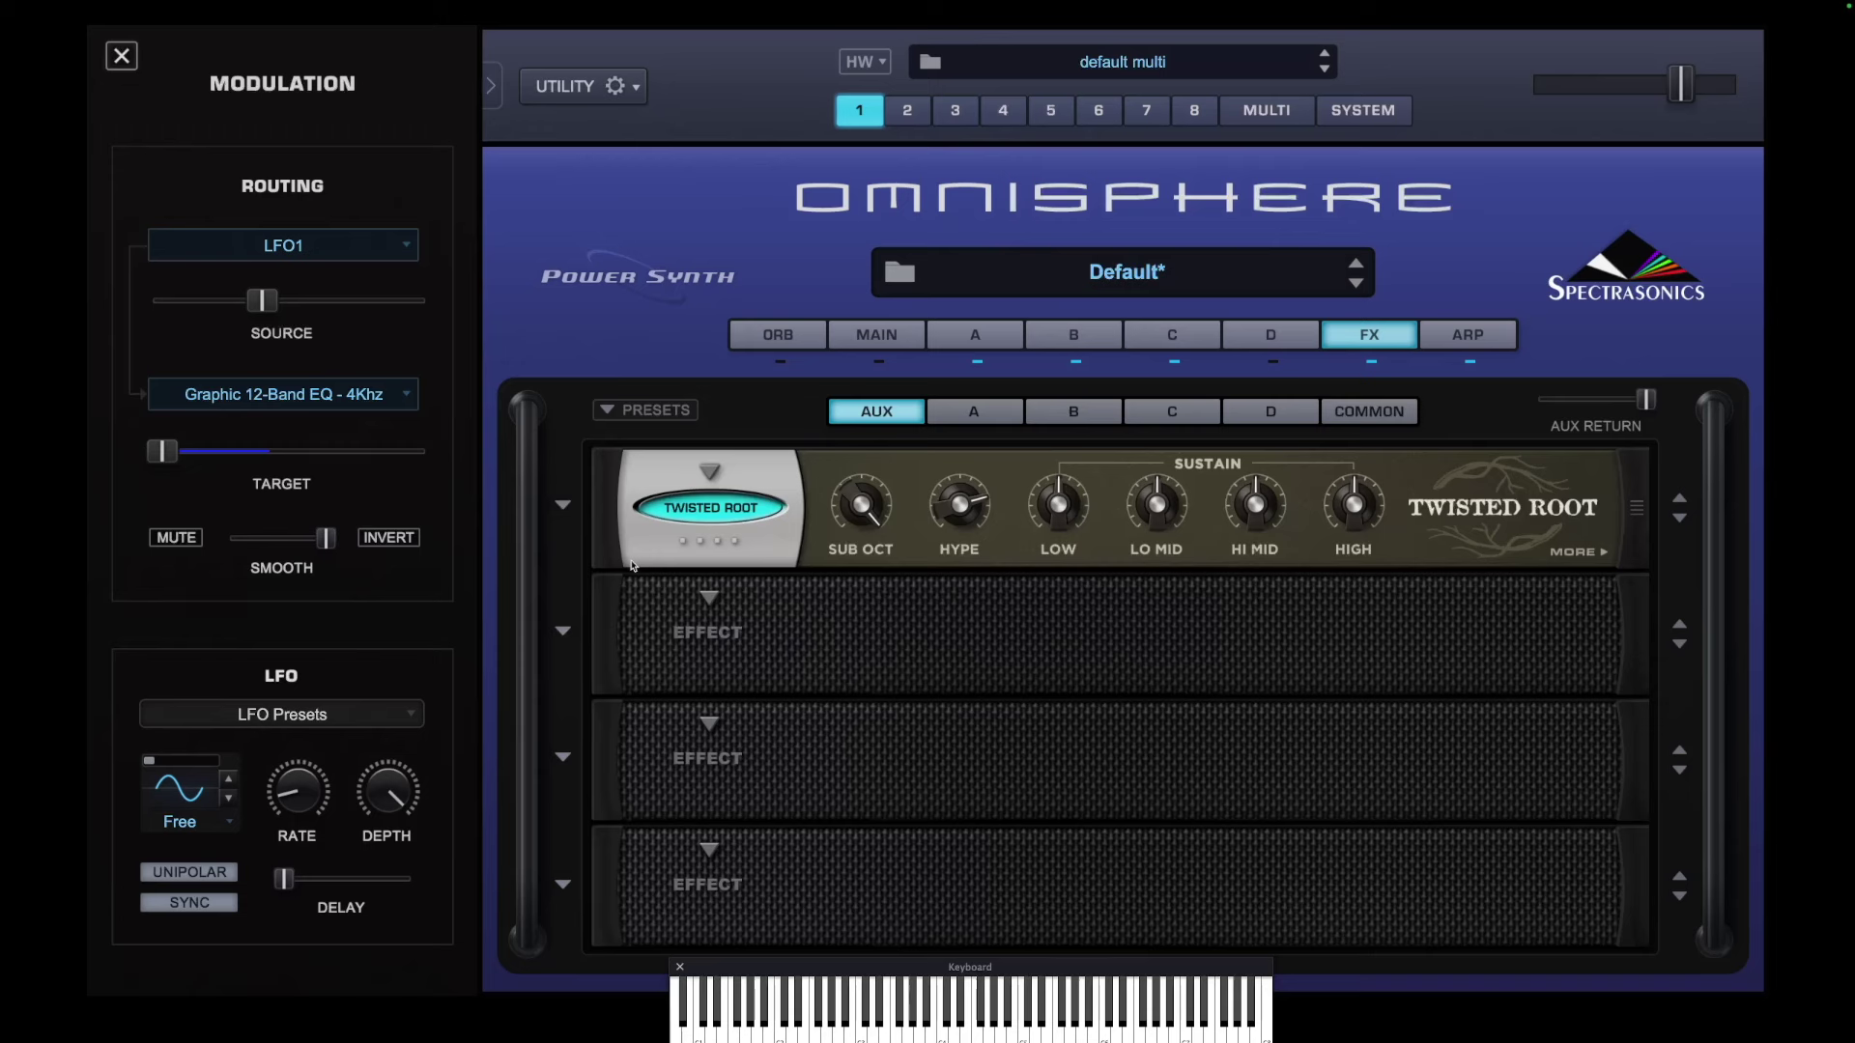
{"action": "left_click", "coordinate": [564, 506]}
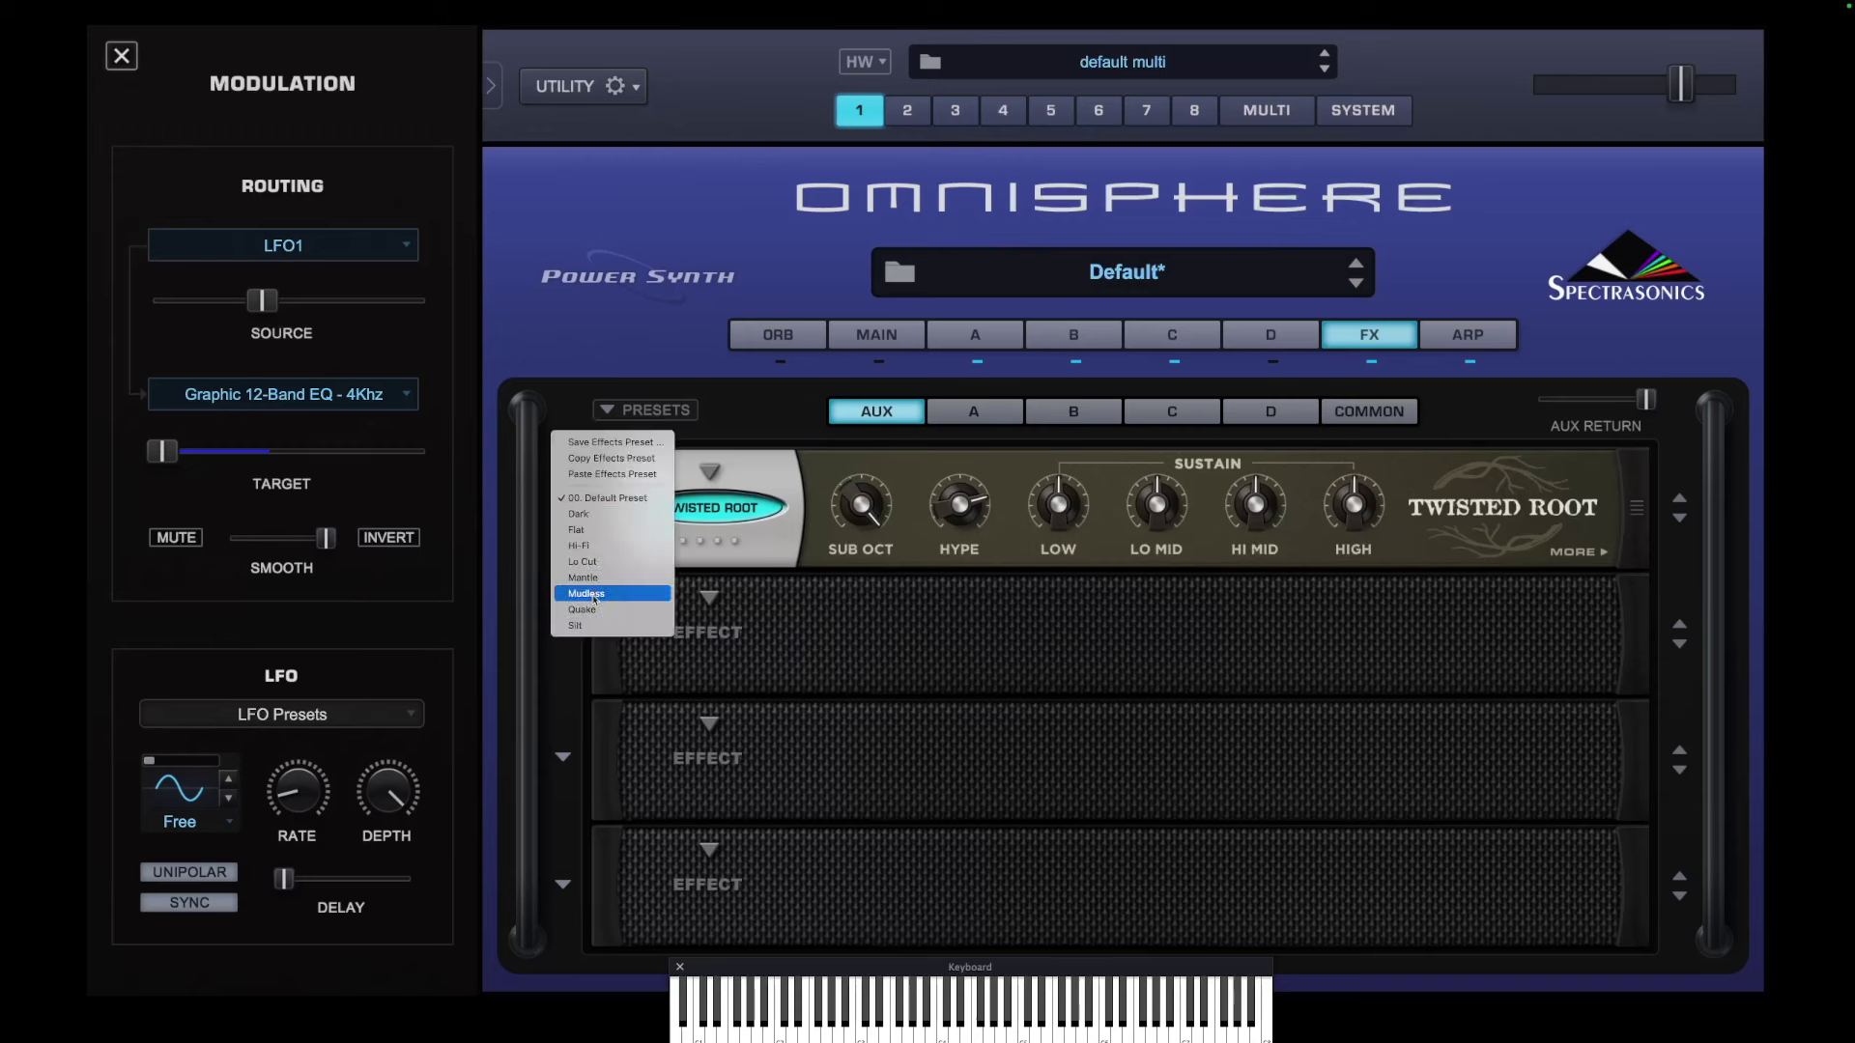
{"action": "left_click", "coordinate": [589, 625]}
Load Twisted Space into the second aux effects slot with its Wooden Marbles preset and a mix of about 0.39
{"action": "left_click", "coordinate": [712, 598]}
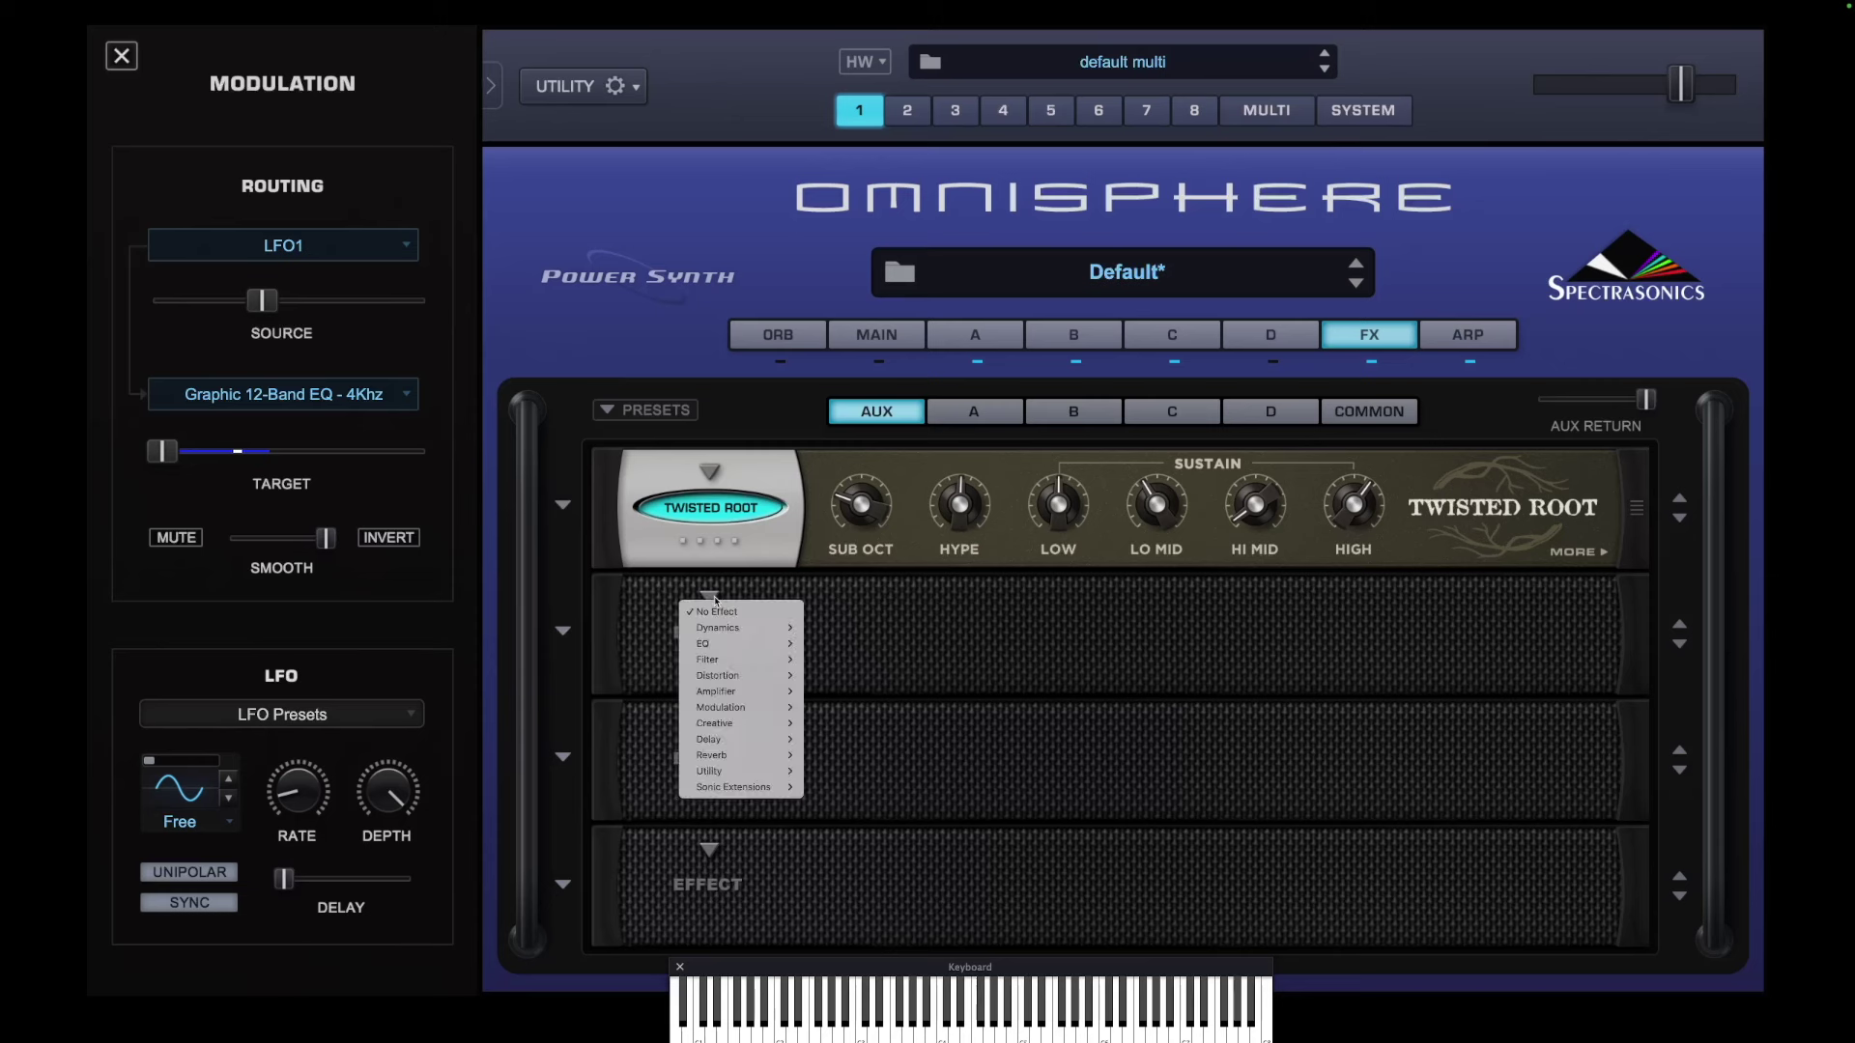
{"action": "mouse_move", "coordinate": [732, 789]}
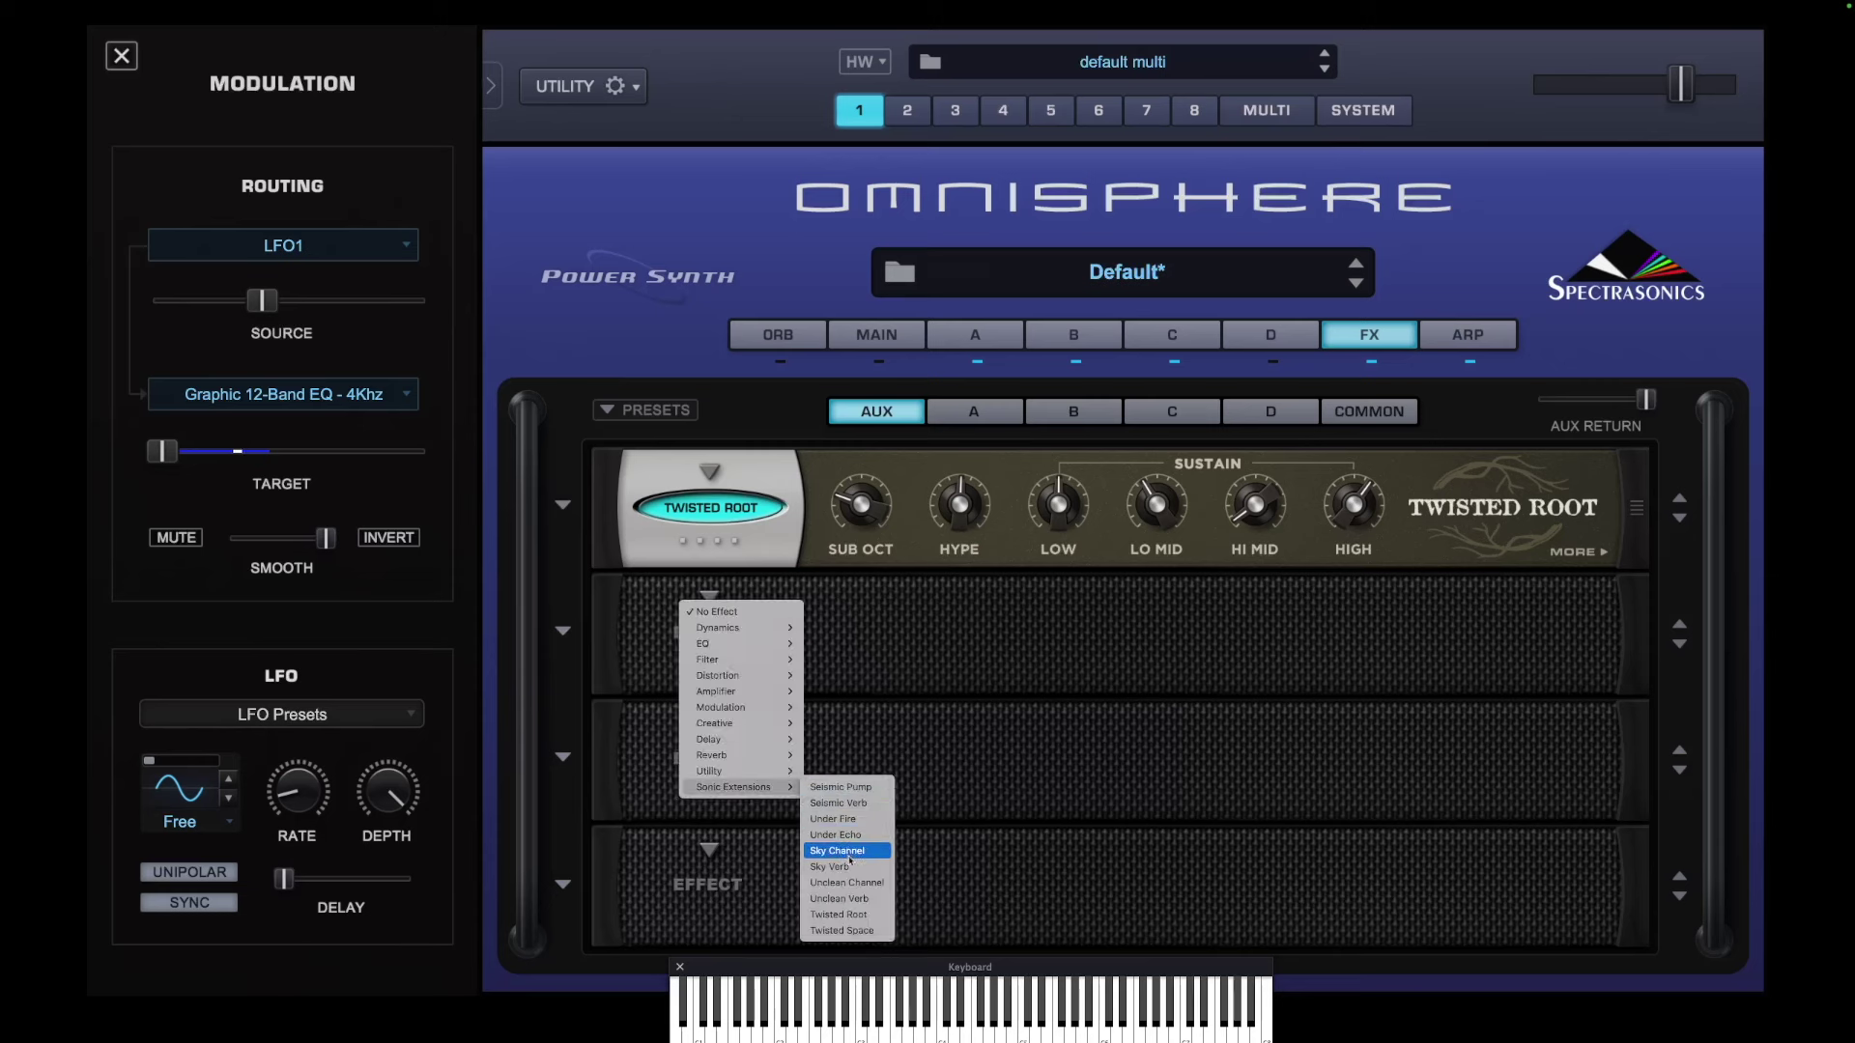
{"action": "left_click", "coordinate": [863, 932]}
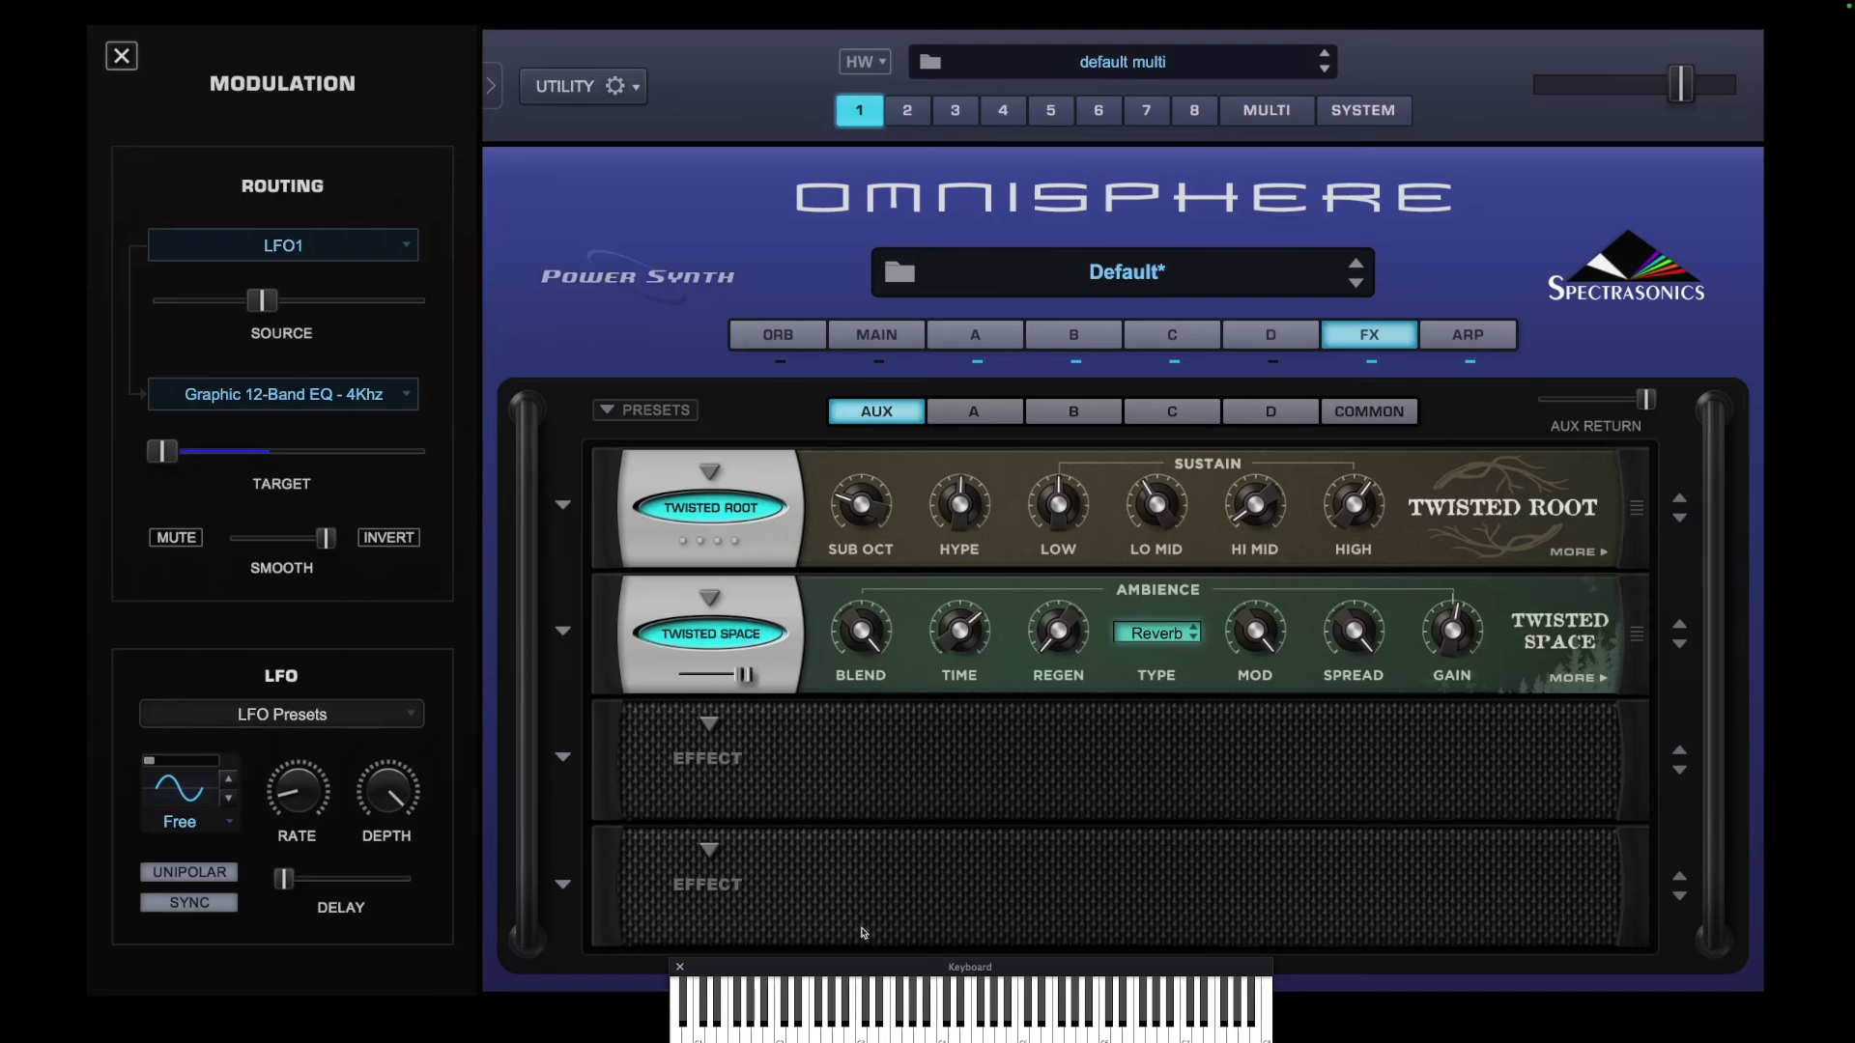
{"action": "left_click", "coordinate": [1167, 643]}
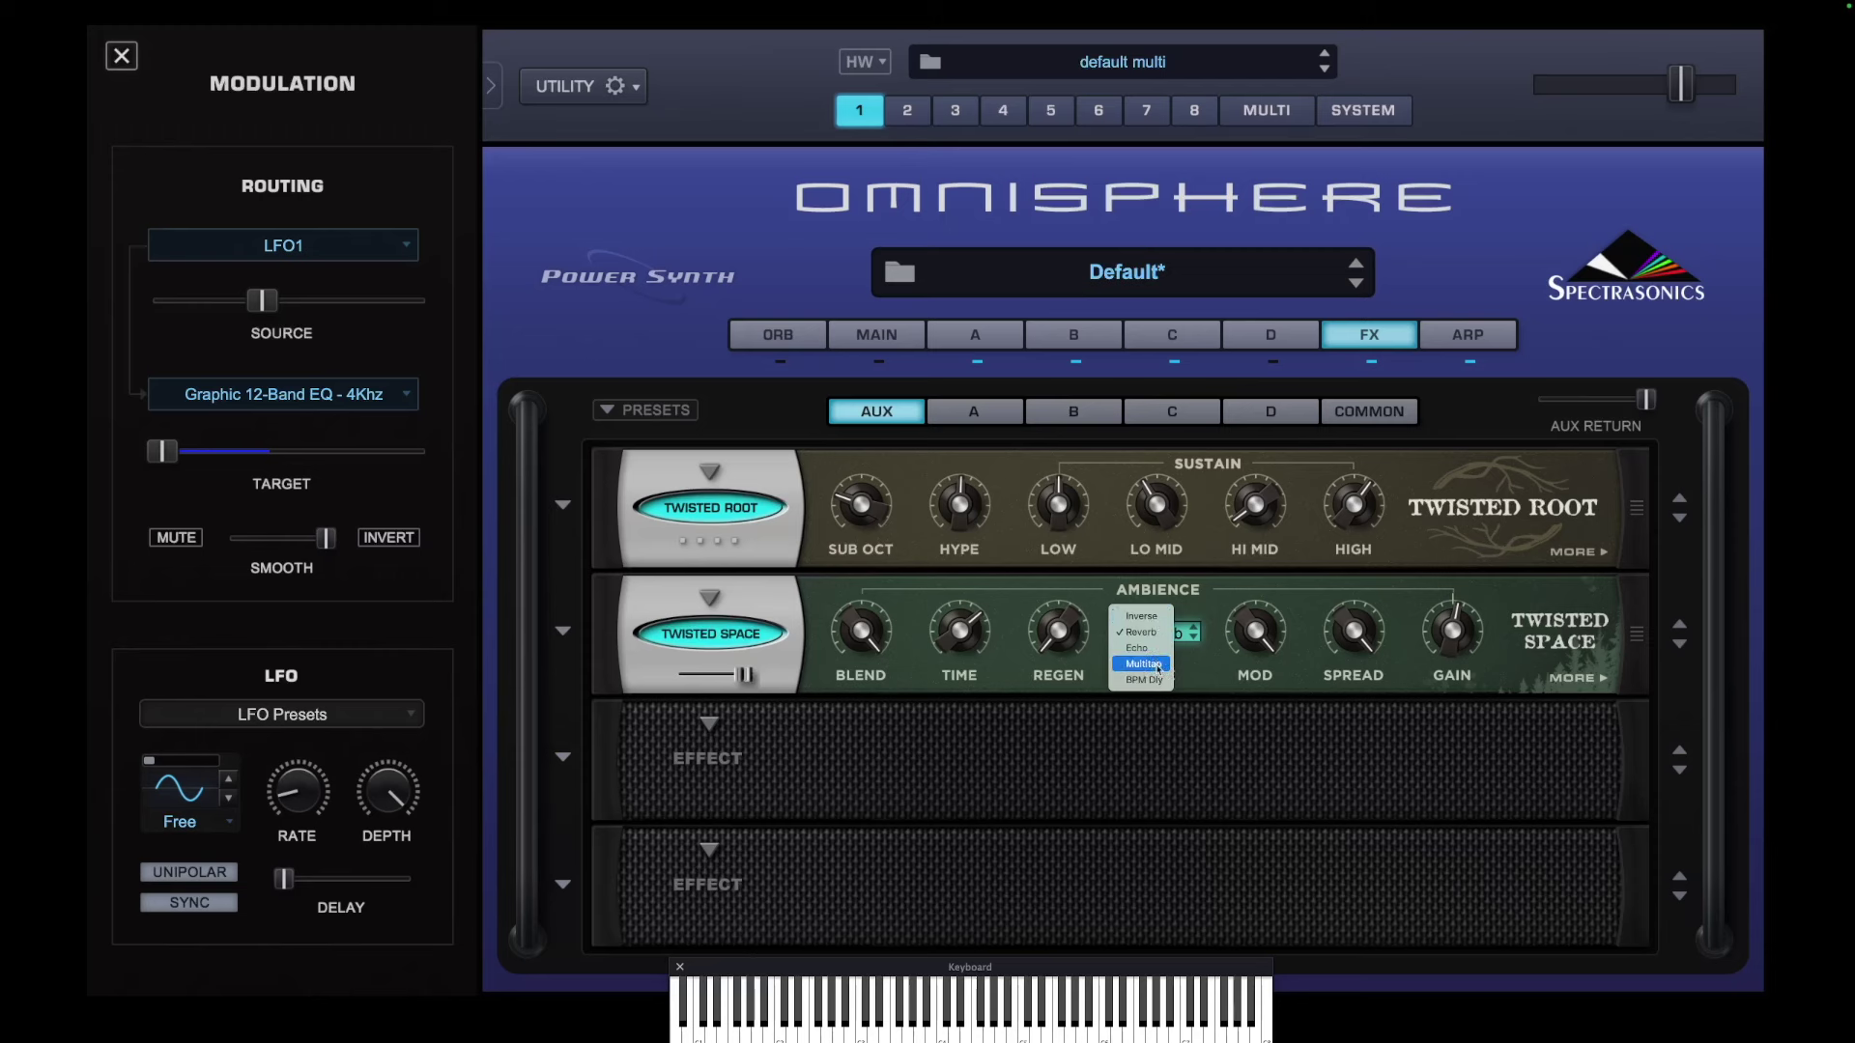
{"action": "left_click", "coordinate": [1052, 740]}
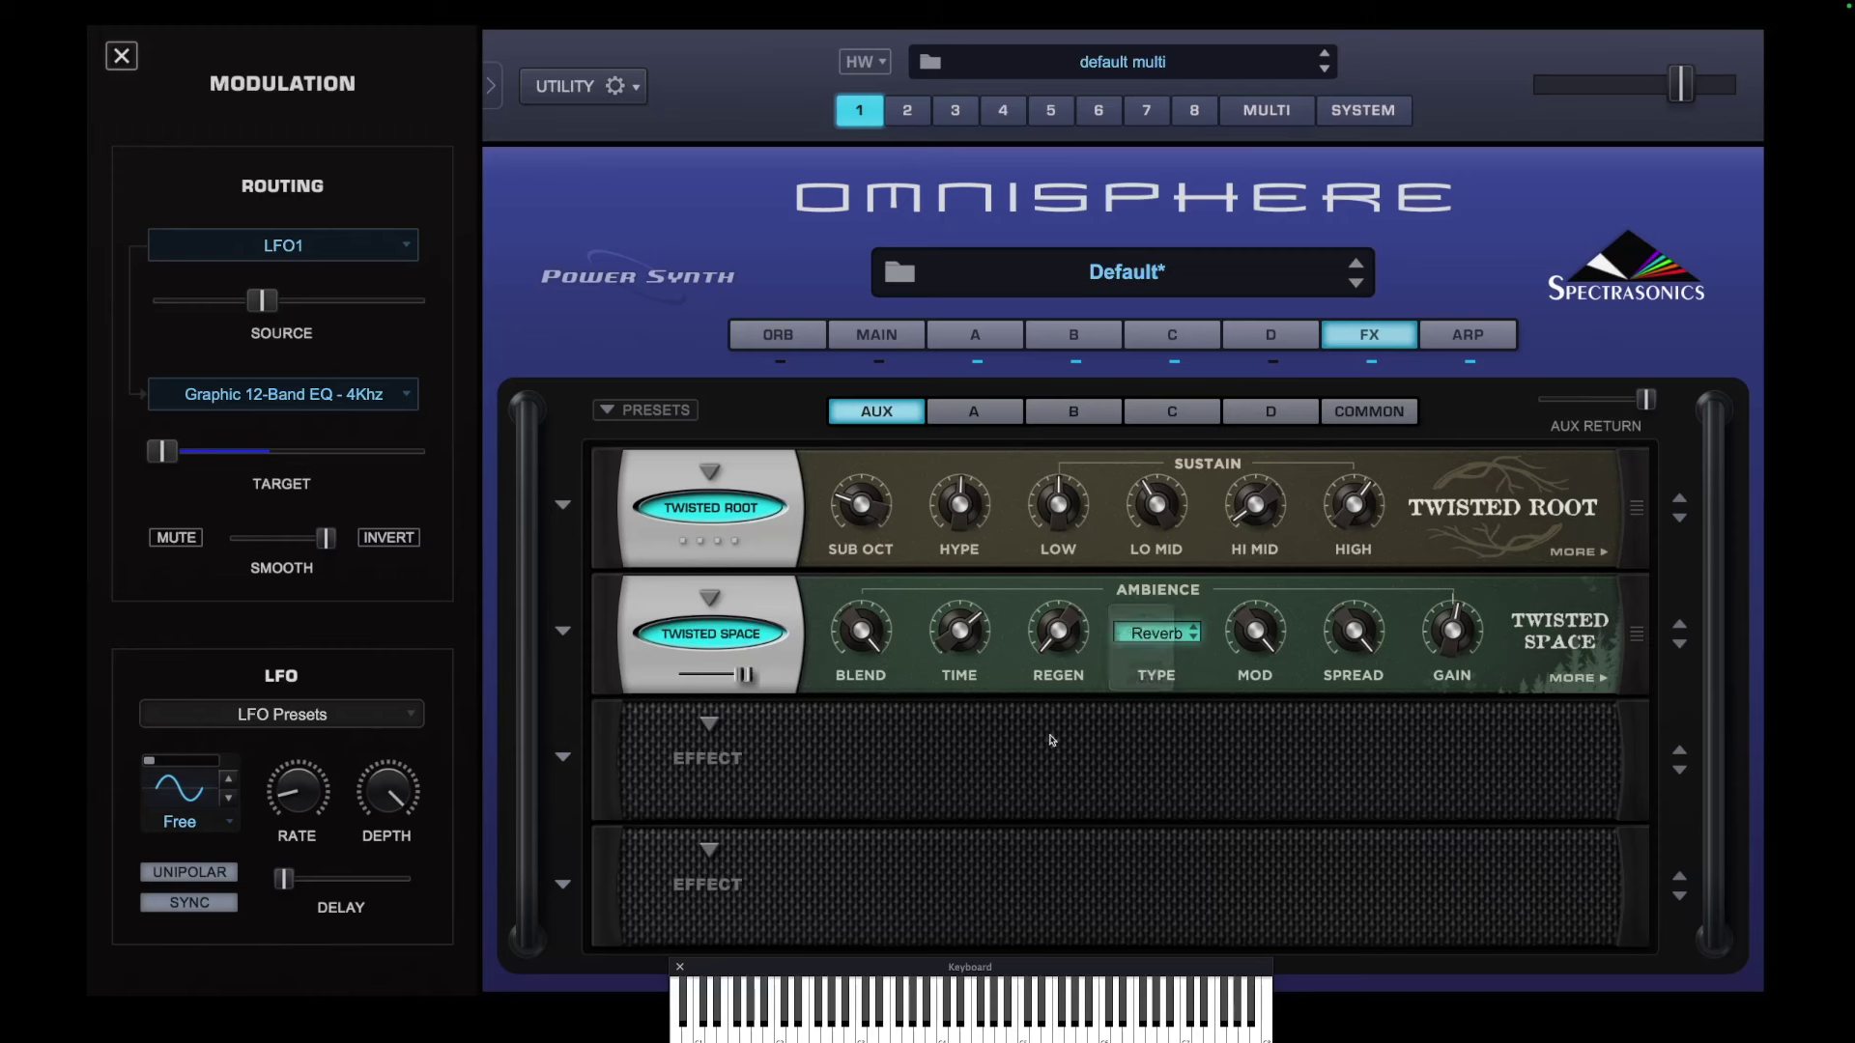
{"action": "left_click", "coordinate": [564, 637]}
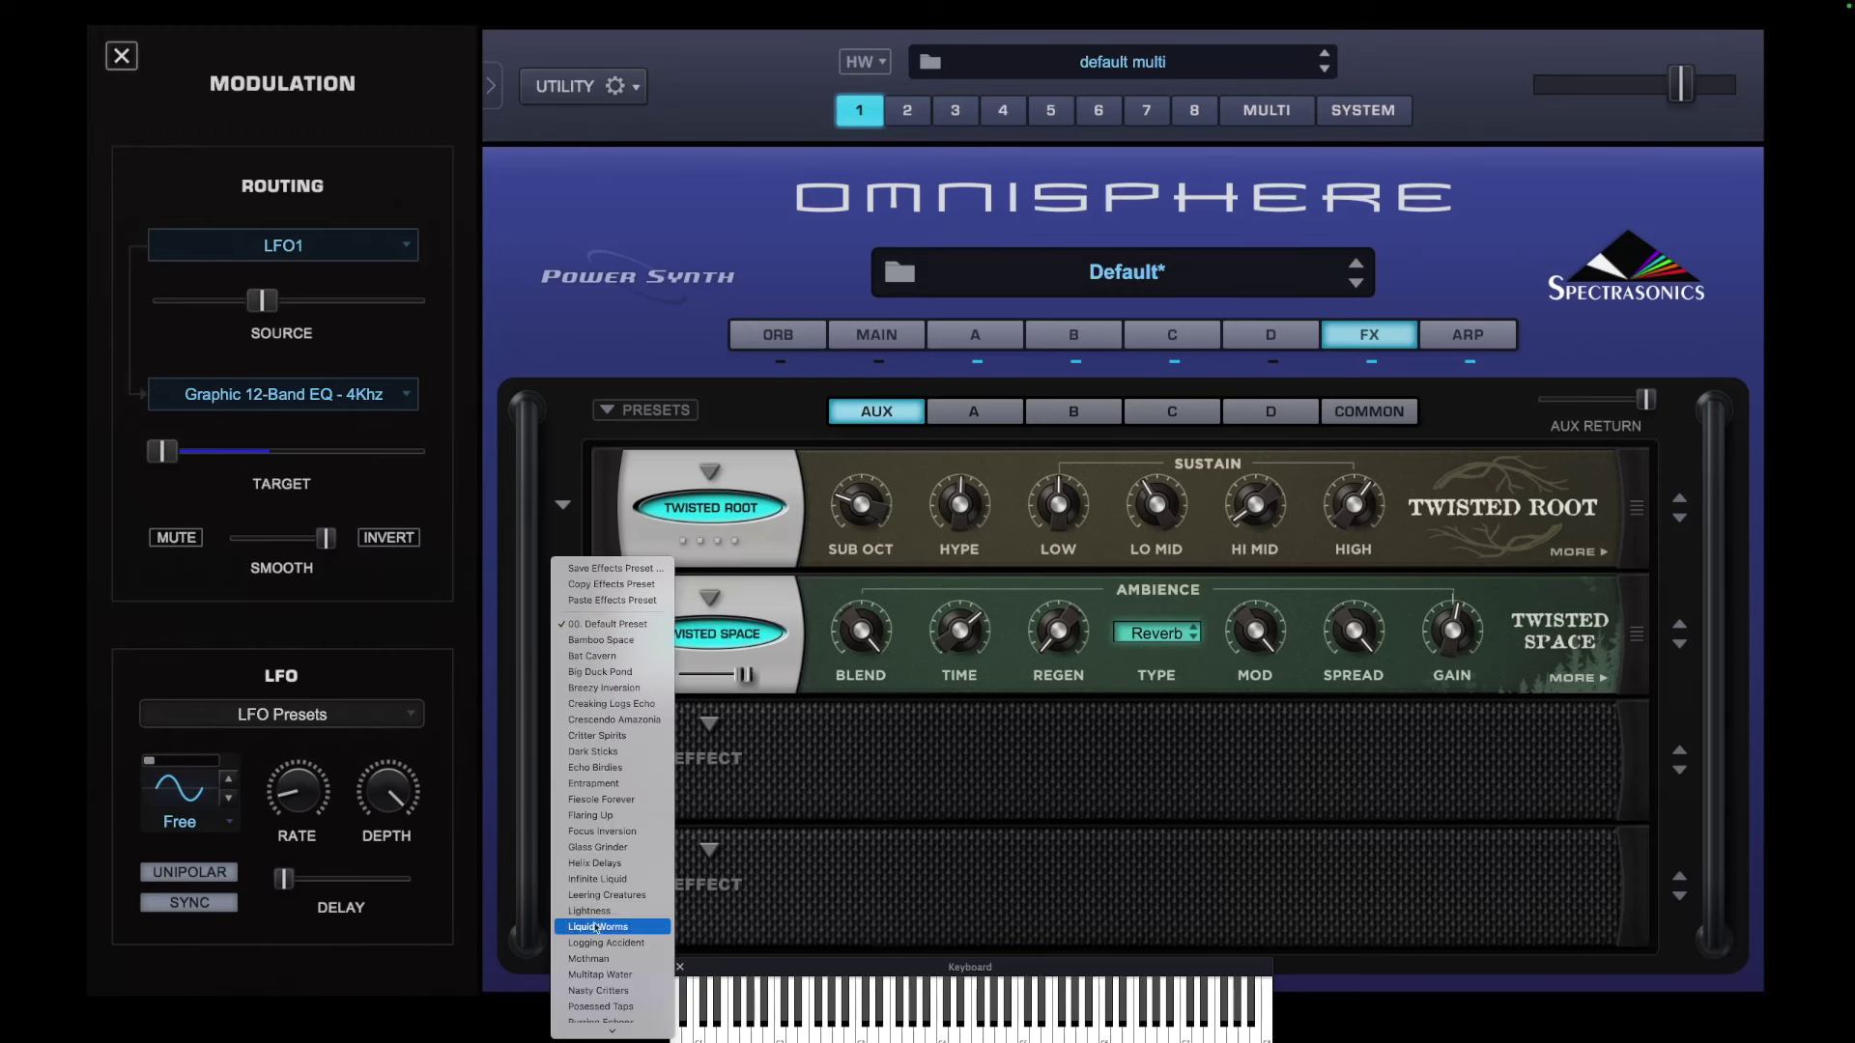
{"action": "scroll", "coordinate": [597, 928], "scroll_direction": "down", "scroll_amount": 5}
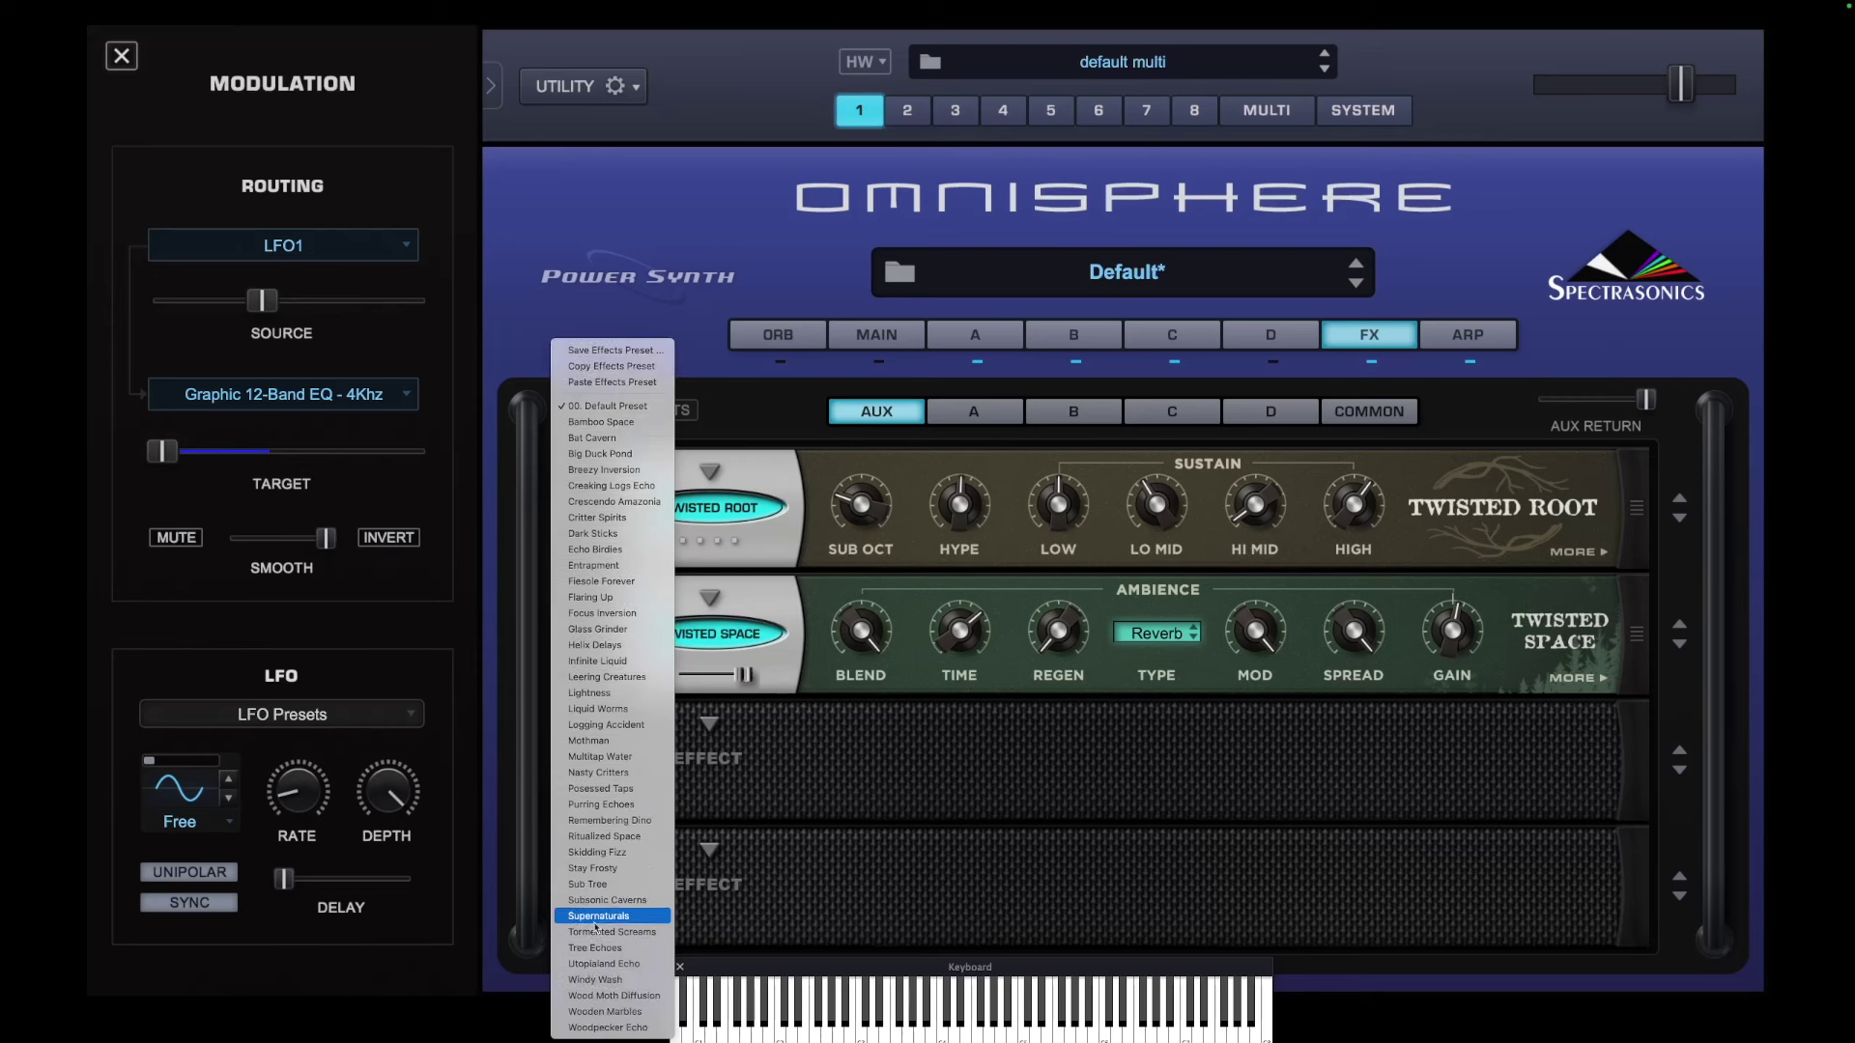
{"action": "left_click", "coordinate": [621, 1014]}
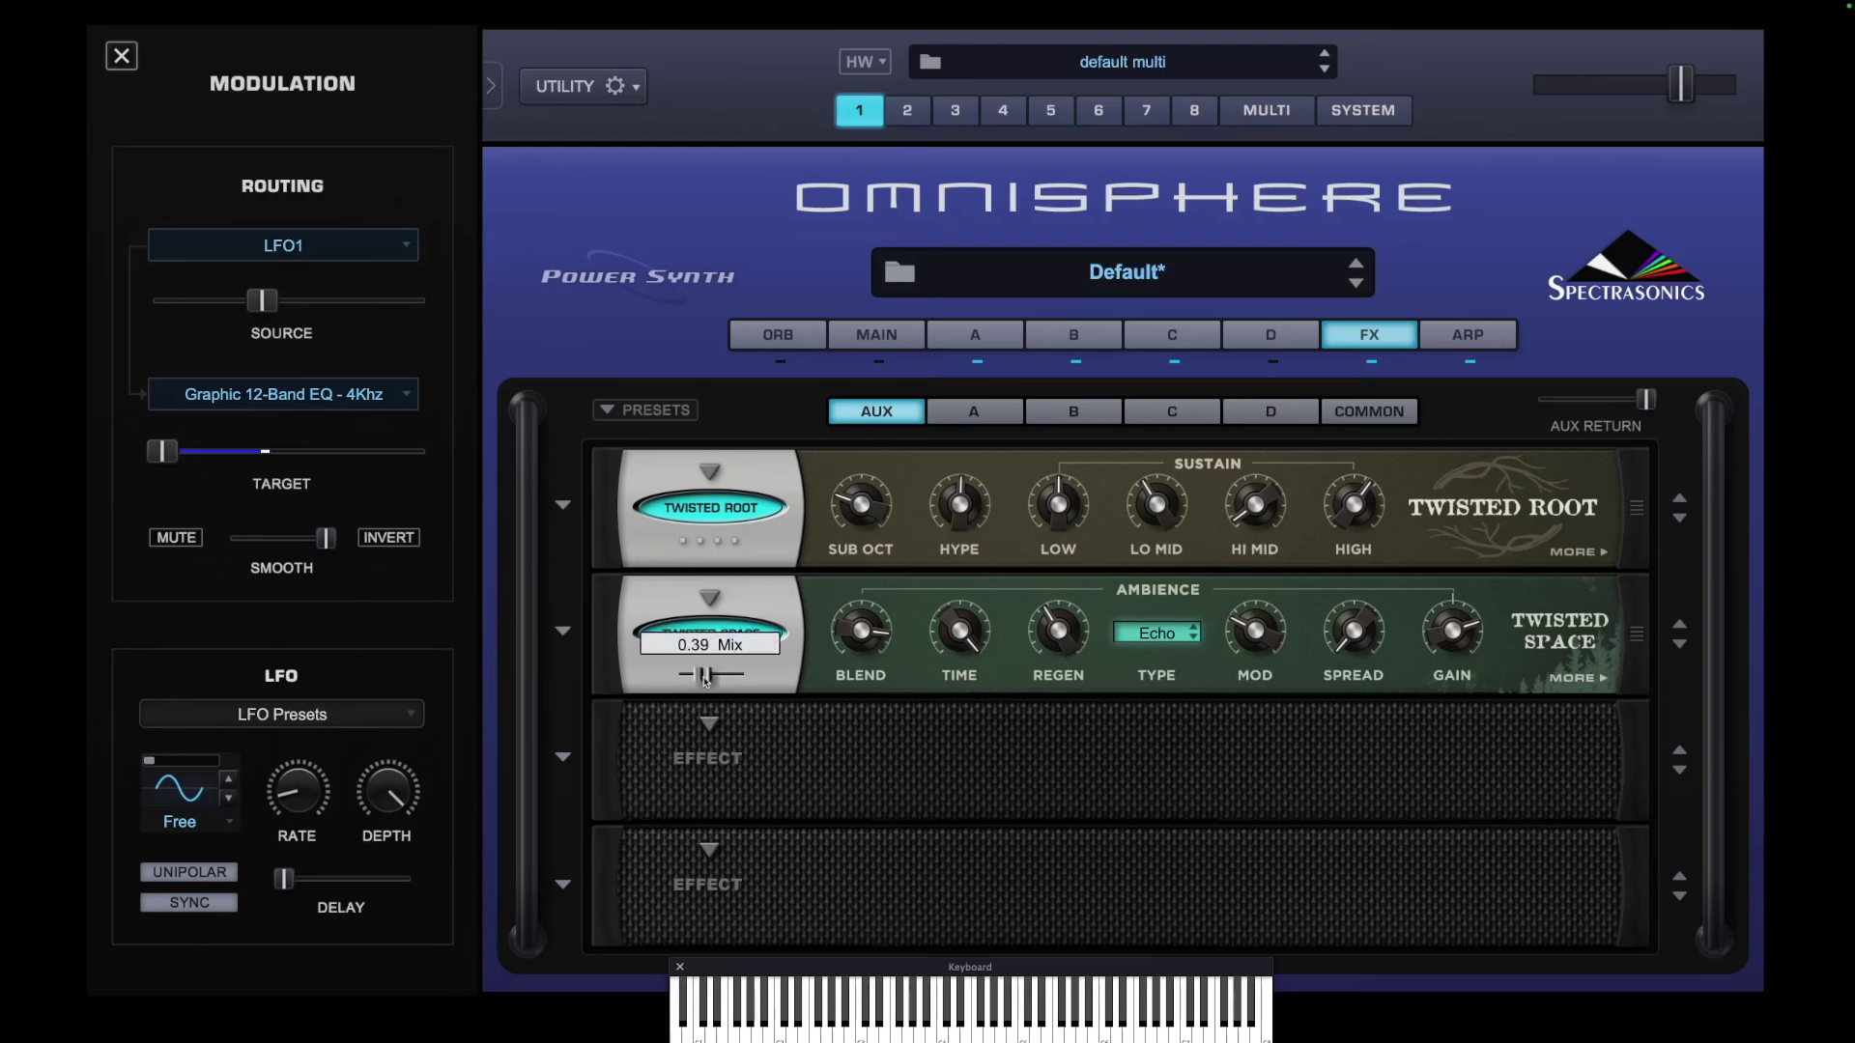
Load Twisted Space into the third aux effects slot with its Supernaturals preset and lower its mix to about the middle
{"action": "left_click", "coordinate": [710, 723]}
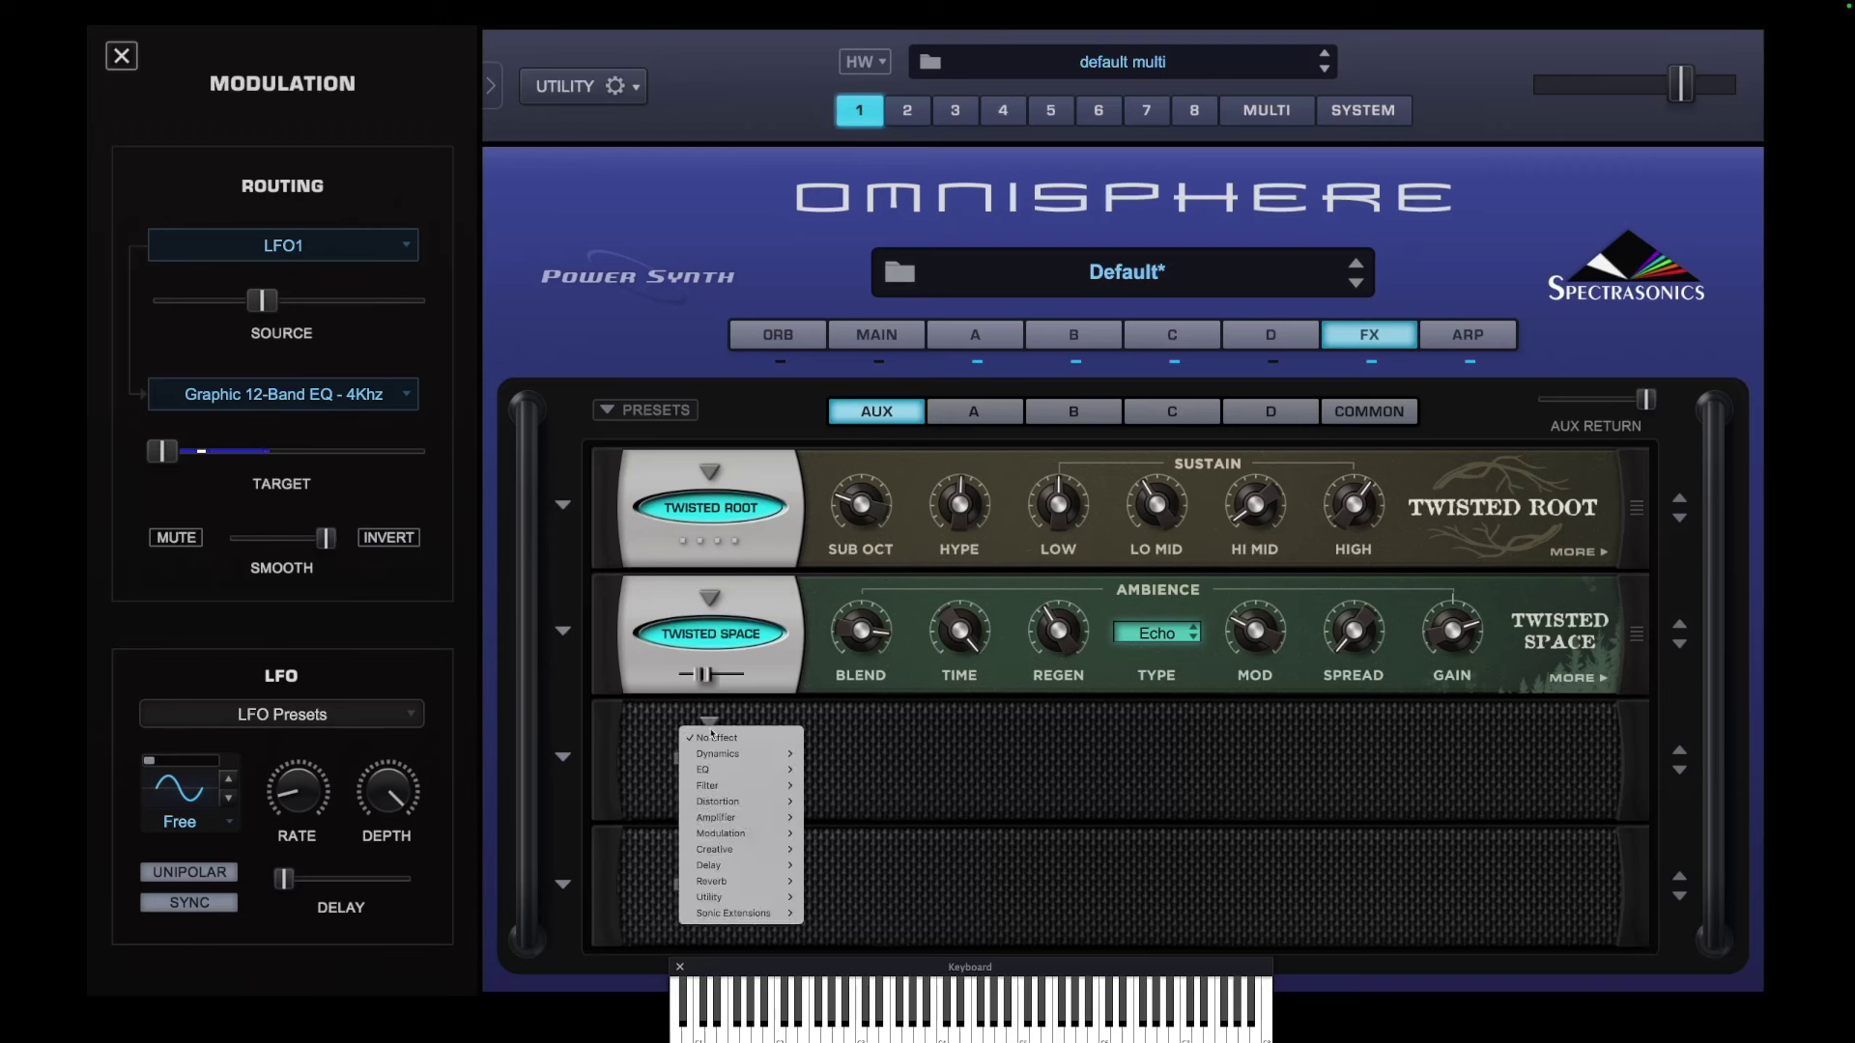
{"action": "mouse_move", "coordinate": [763, 913]}
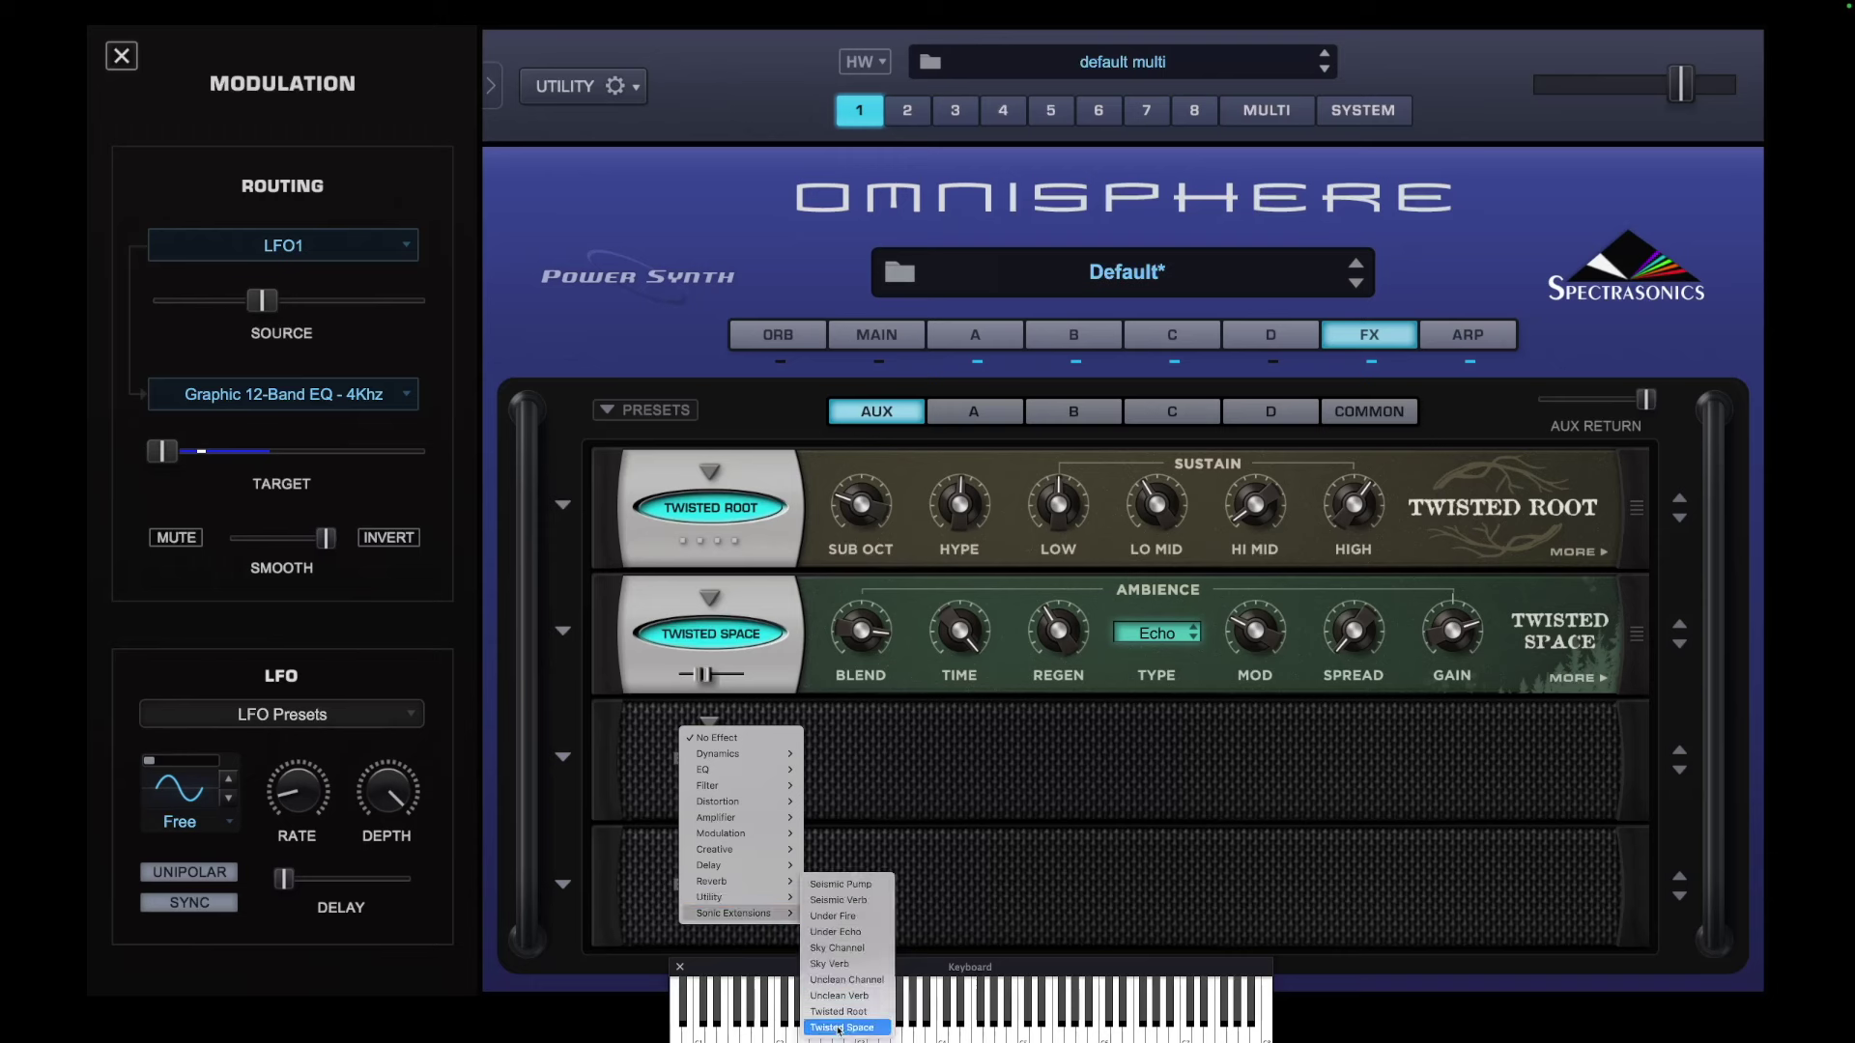
{"action": "left_click", "coordinate": [842, 1028]}
{"action": "left_click", "coordinate": [563, 760]}
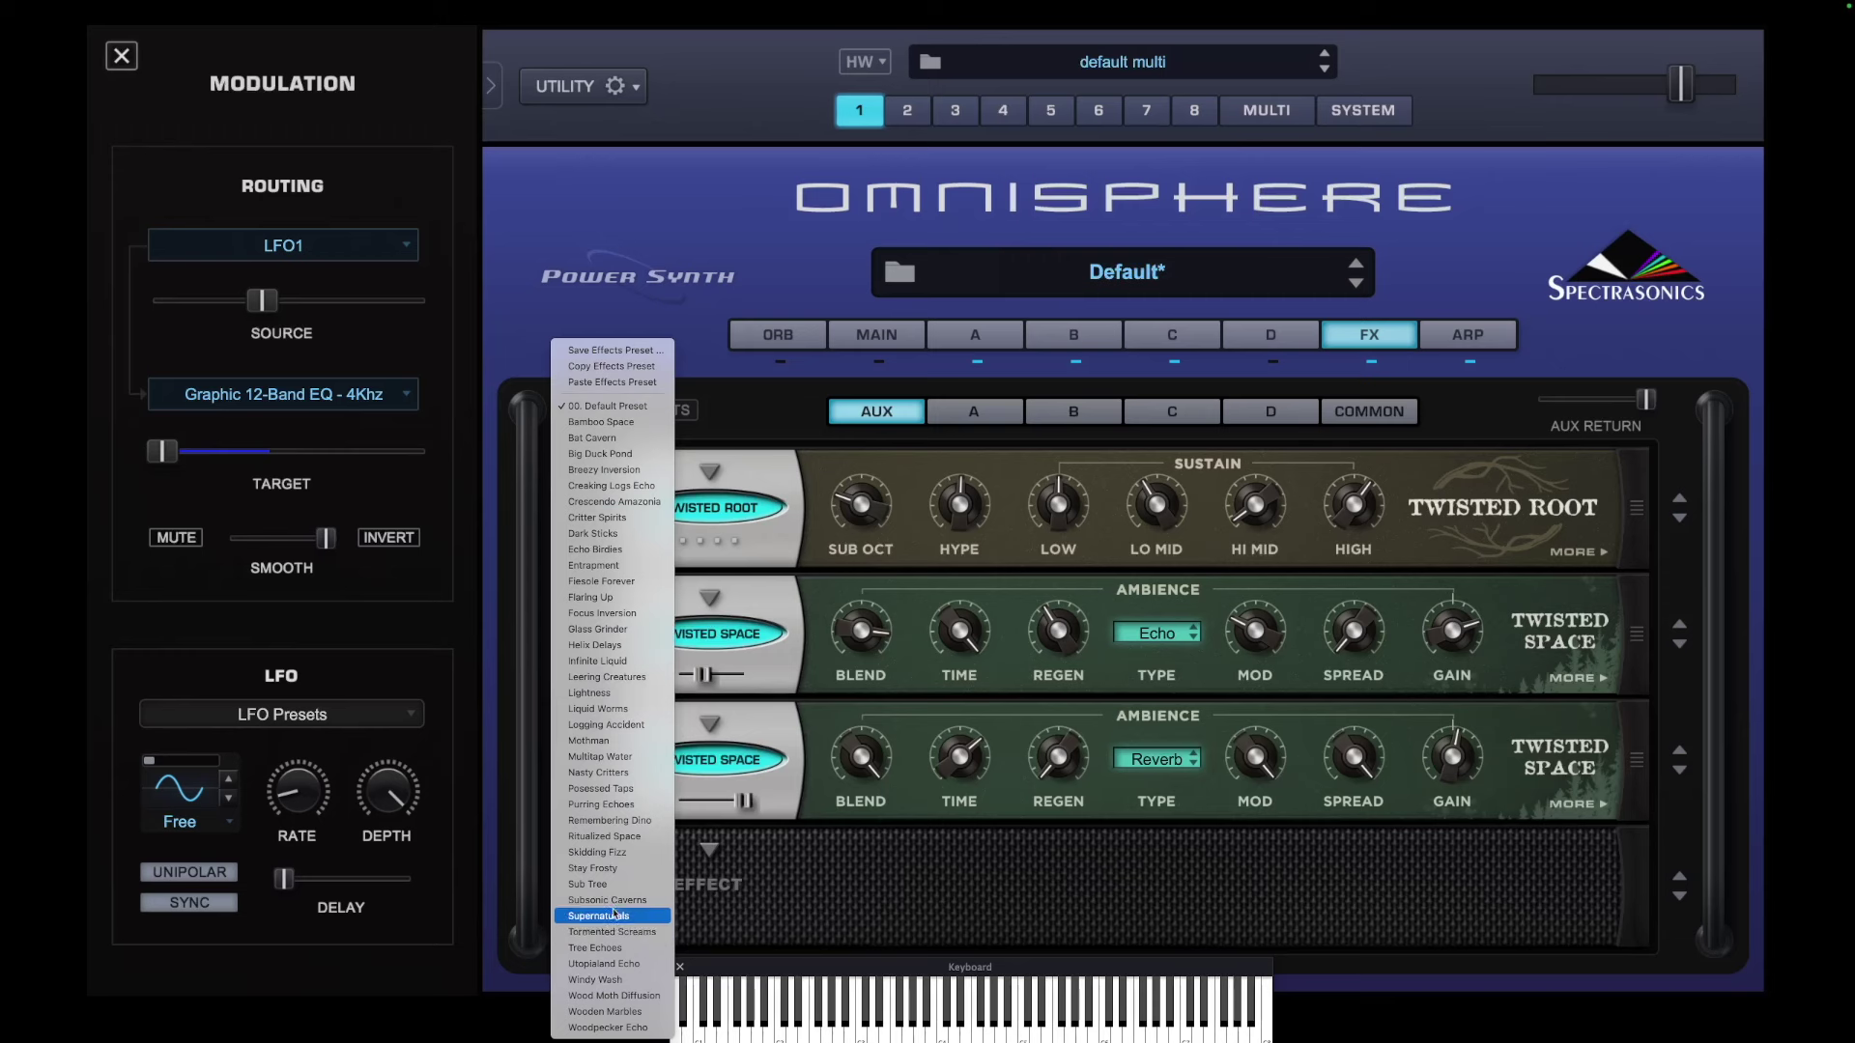
{"action": "left_click", "coordinate": [617, 908]}
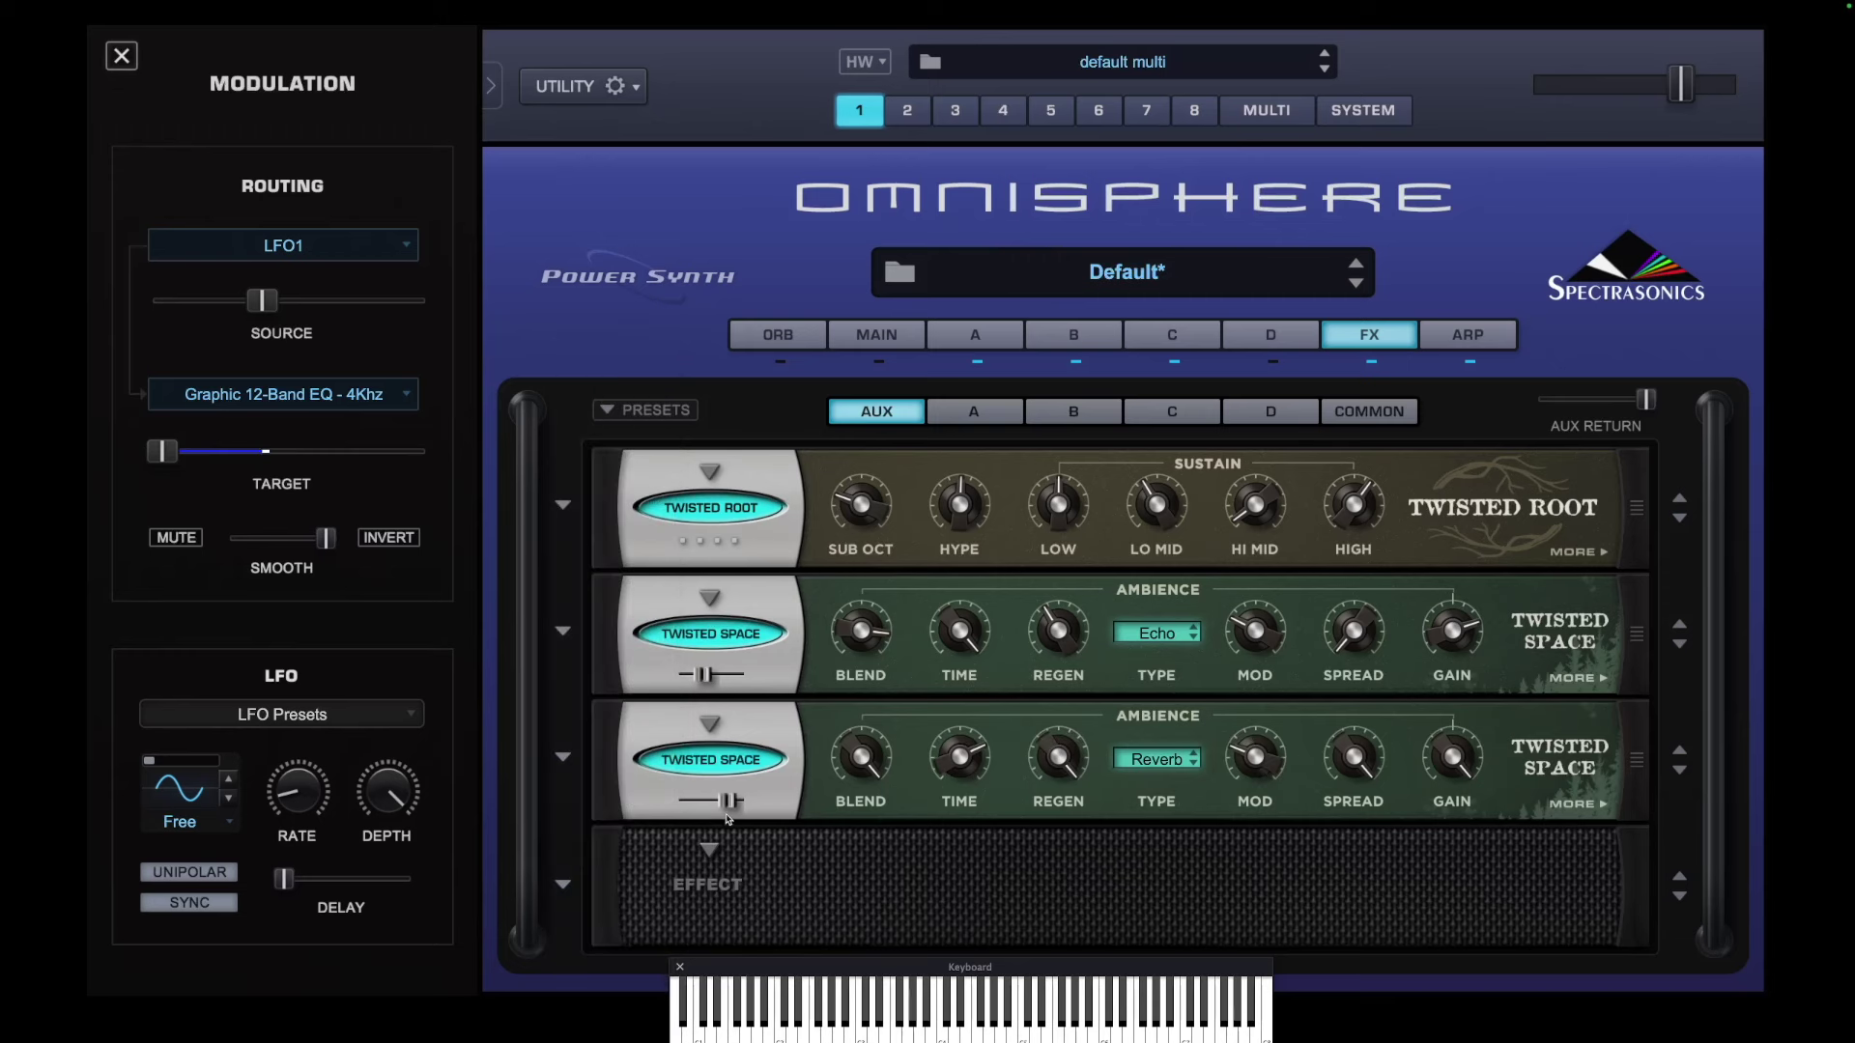
{"action": "left_click_drag", "start_coordinate": [734, 800], "coordinate": [710, 800]}
Modulate the arpeggiator's length with an LFO, slow the LFO rate slightly, and raise the modulation source amount to about four fifths
{"action": "left_click", "coordinate": [1471, 339]}
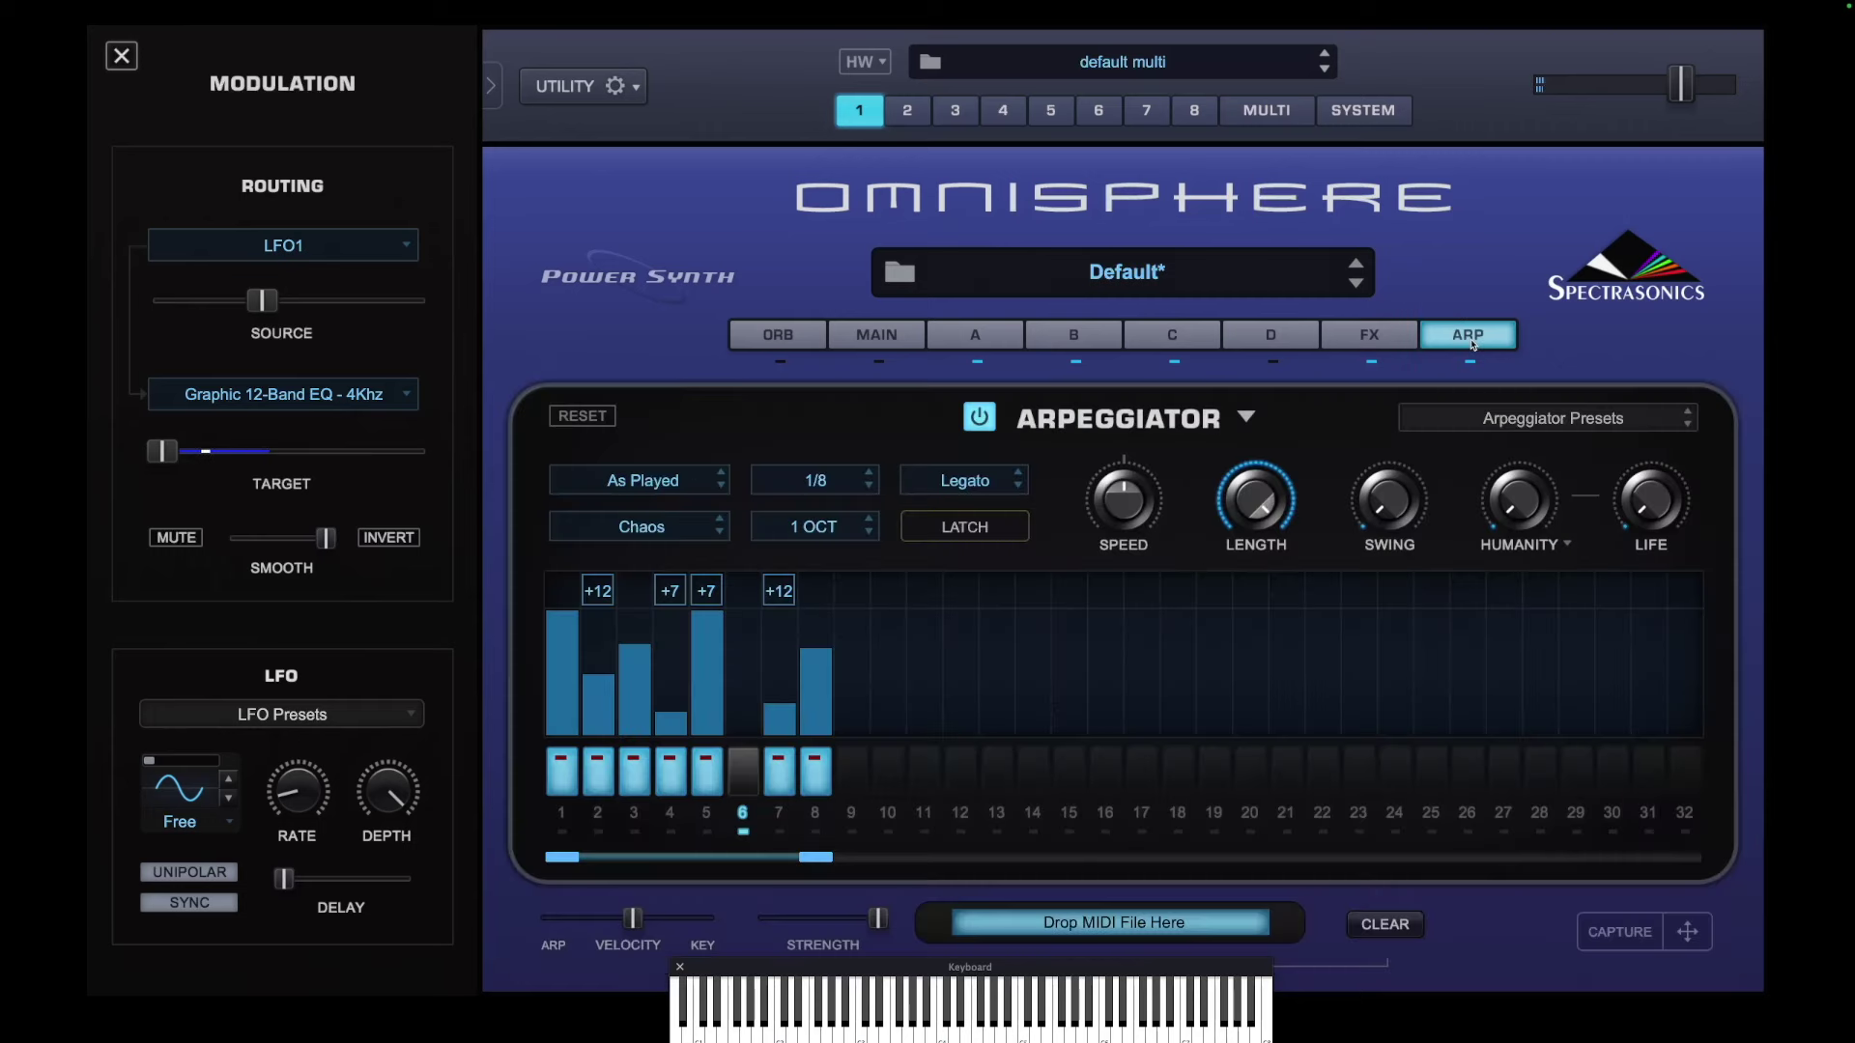
{"action": "right_click", "coordinate": [1261, 508]}
{"action": "mouse_move", "coordinate": [1372, 478]}
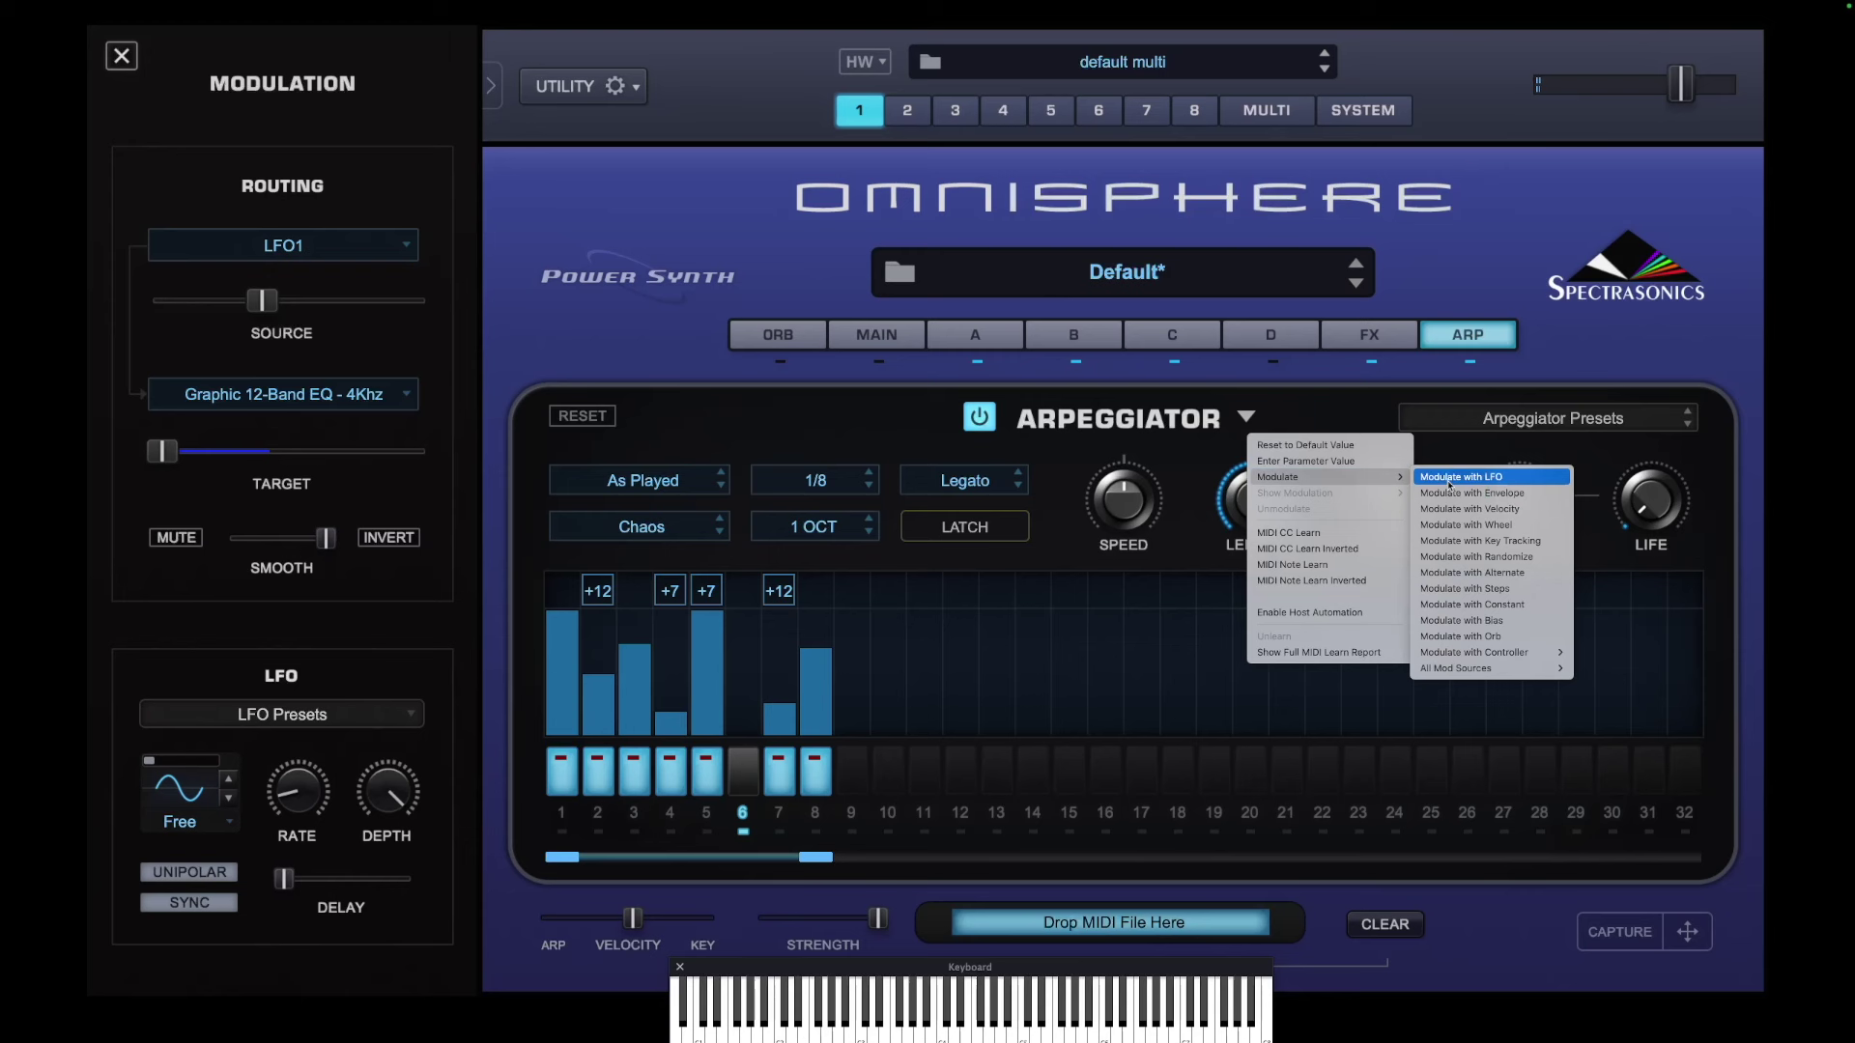
{"action": "left_click", "coordinate": [1450, 486]}
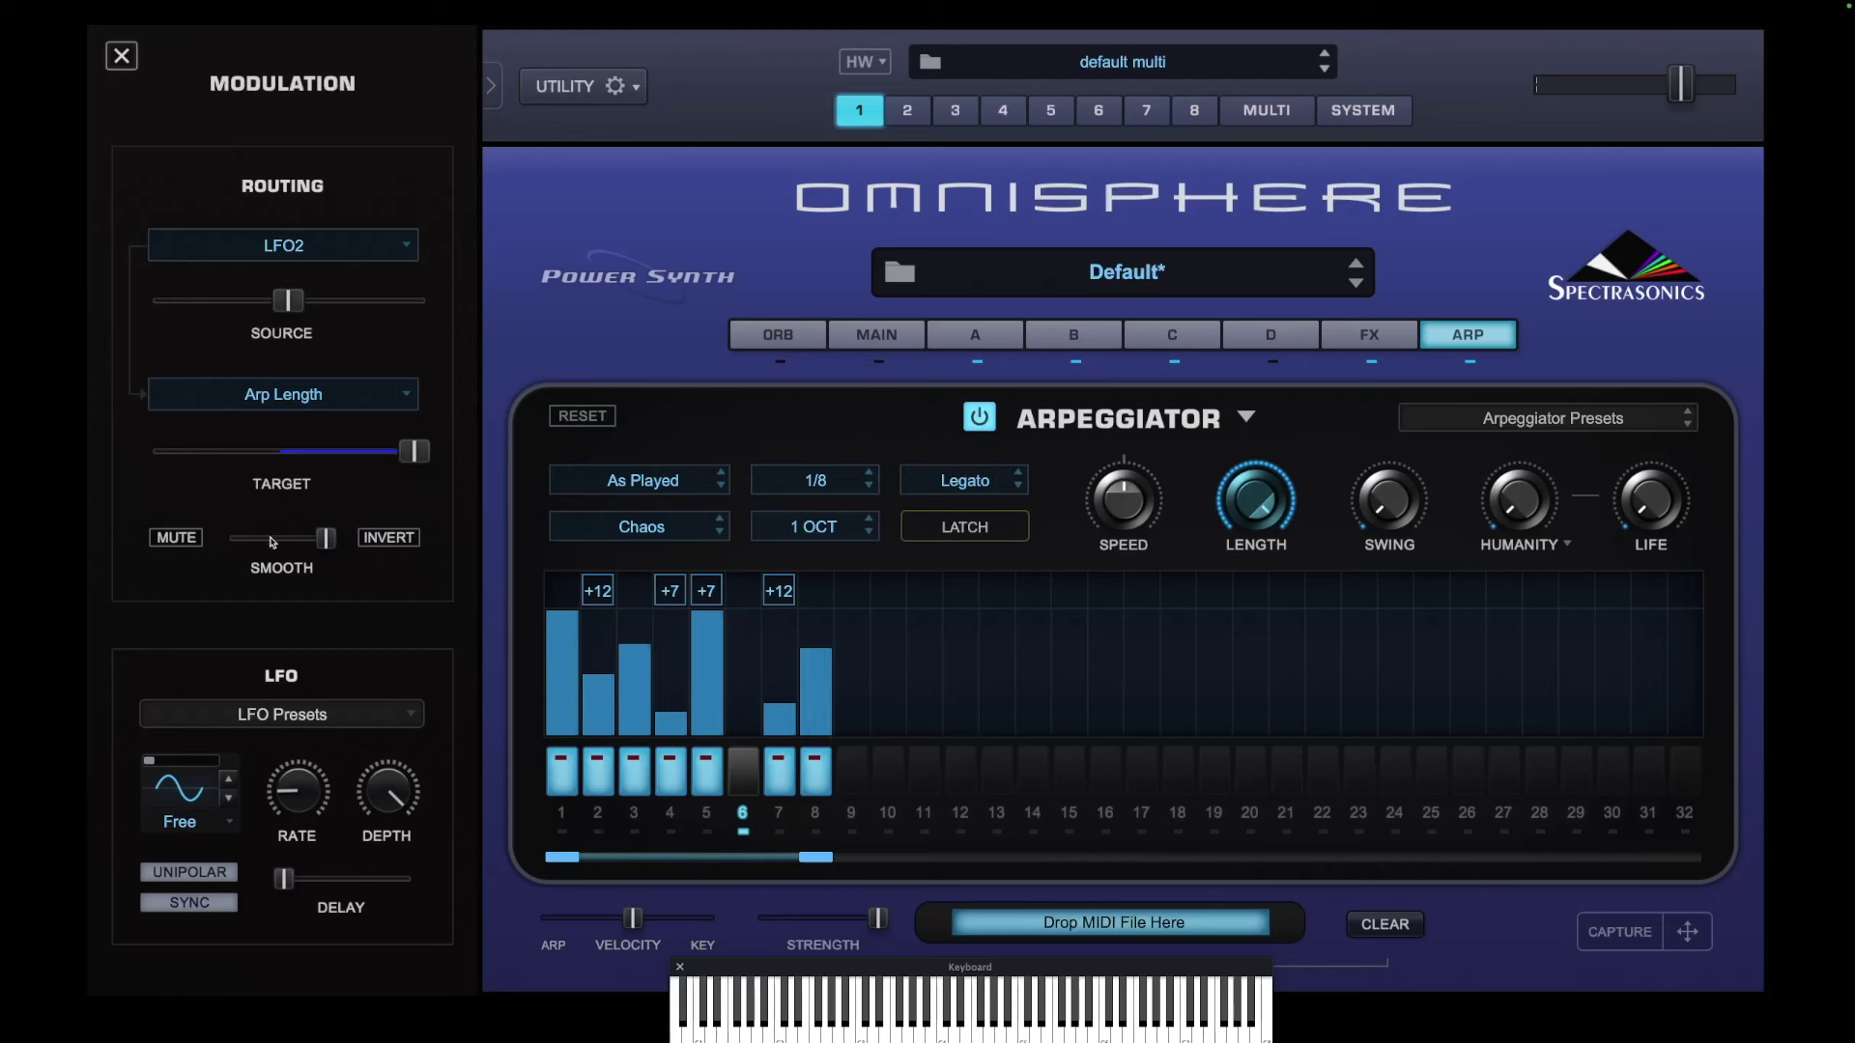
{"action": "mouse_move", "coordinate": [287, 785]}
{"action": "left_mouse_down"}
{"action": "mouse_move", "coordinate": [293, 820]}
{"action": "mouse_move", "coordinate": [293, 802]}
{"action": "left_mouse_up"}
{"action": "left_click_drag", "start_coordinate": [289, 301], "coordinate": [379, 312]}
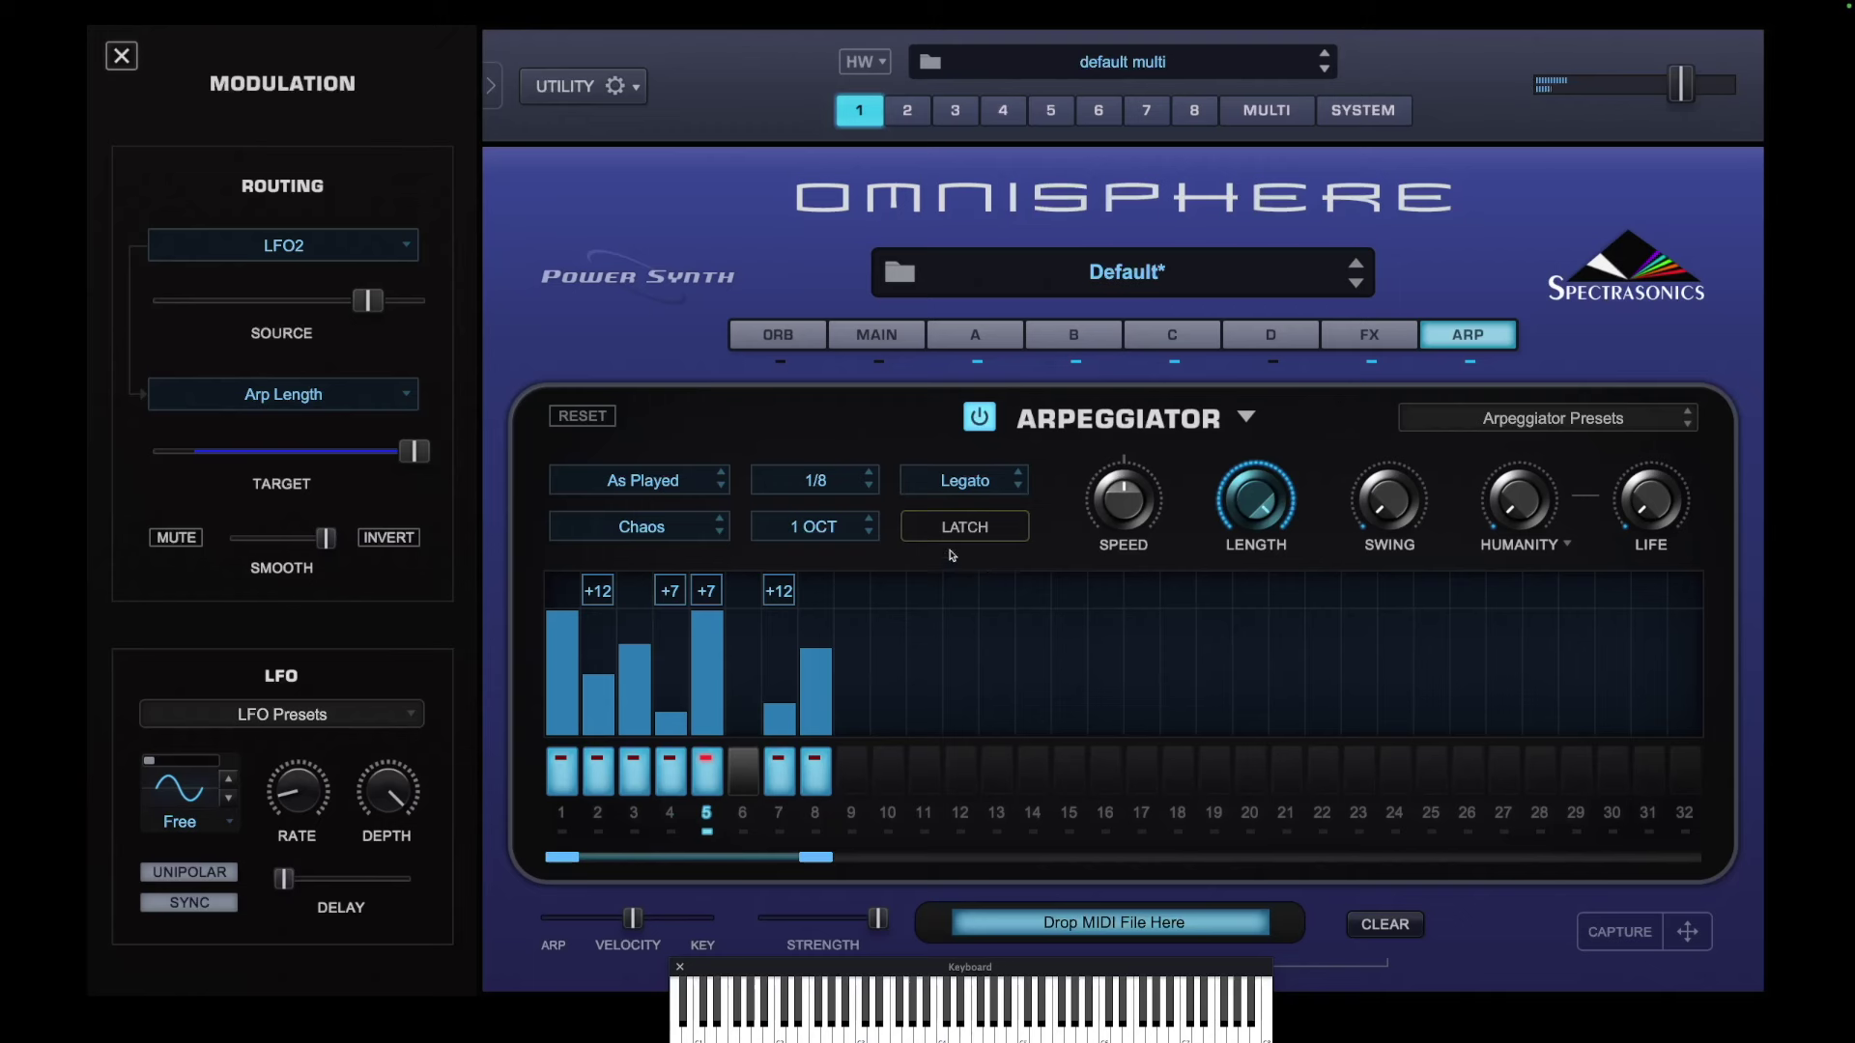
Assign the Step Divider 4 modifier to step 8 of the arpeggiator pattern
{"action": "left_click", "coordinate": [821, 602]}
{"action": "mouse_move", "coordinate": [820, 602]}
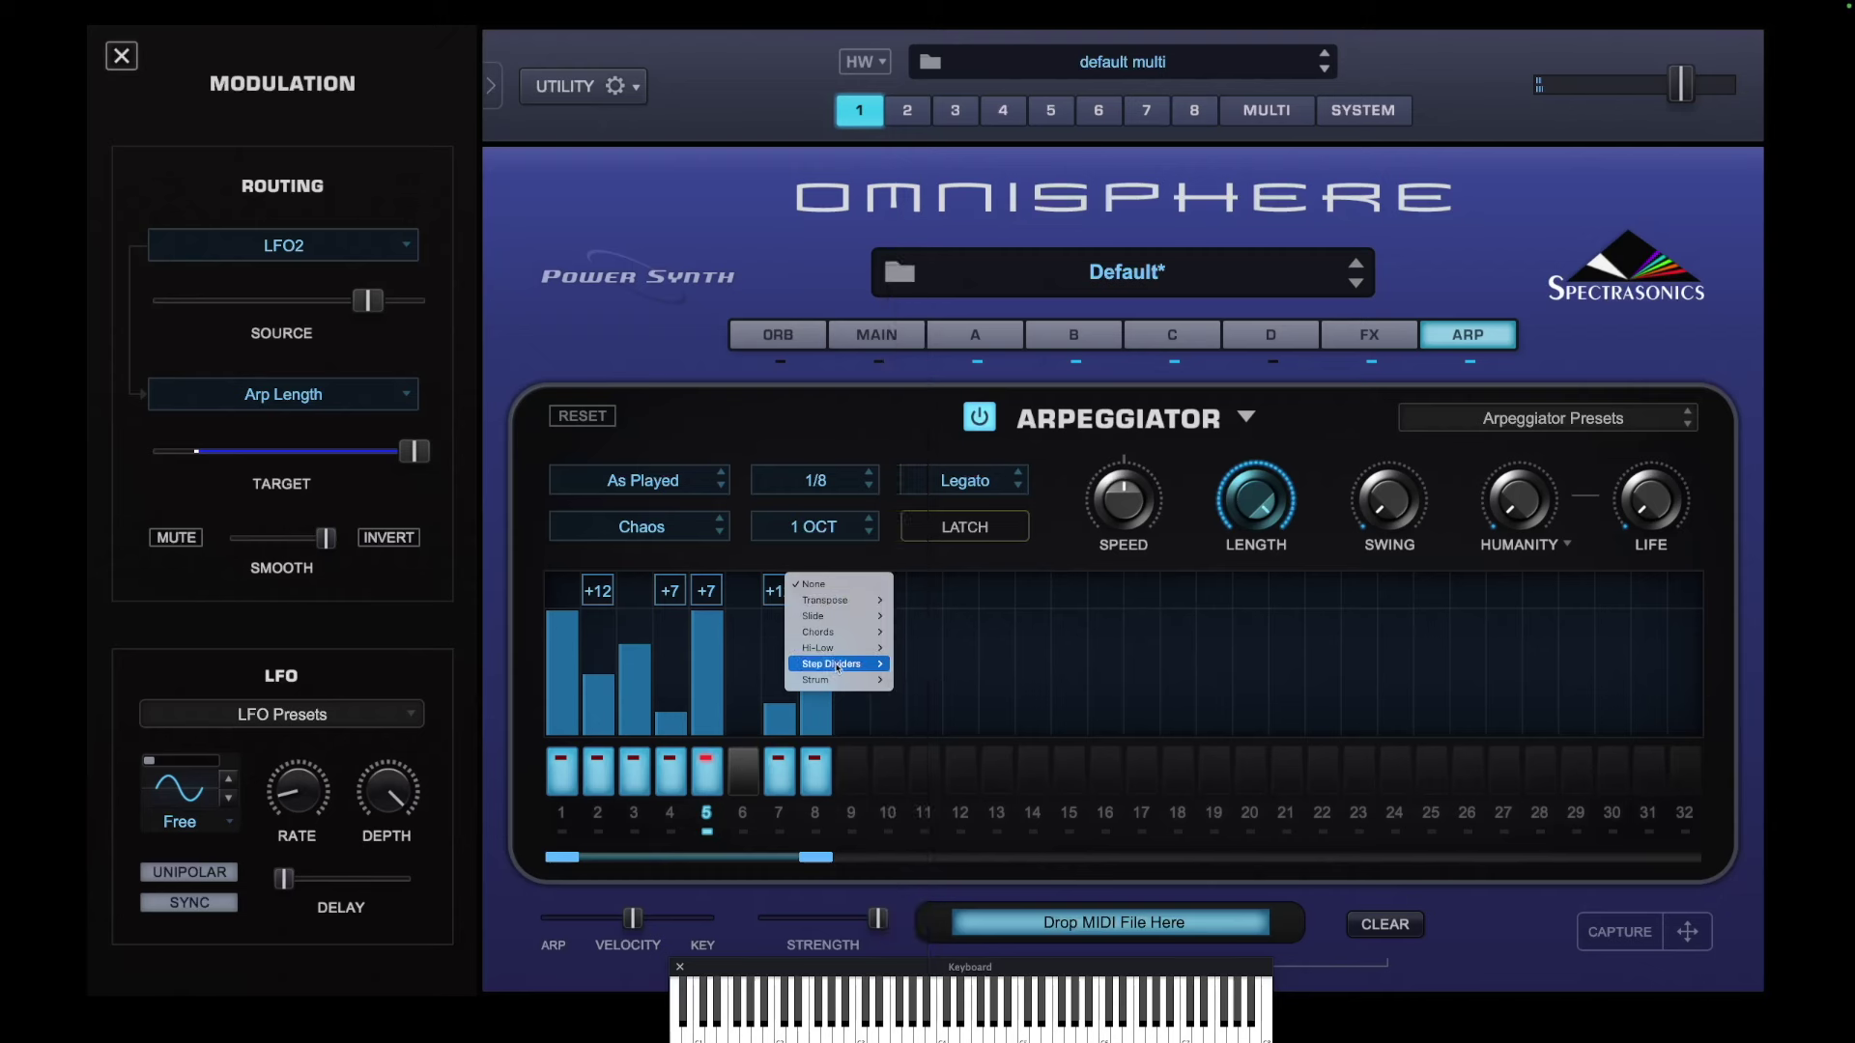
{"action": "mouse_move", "coordinate": [836, 664]}
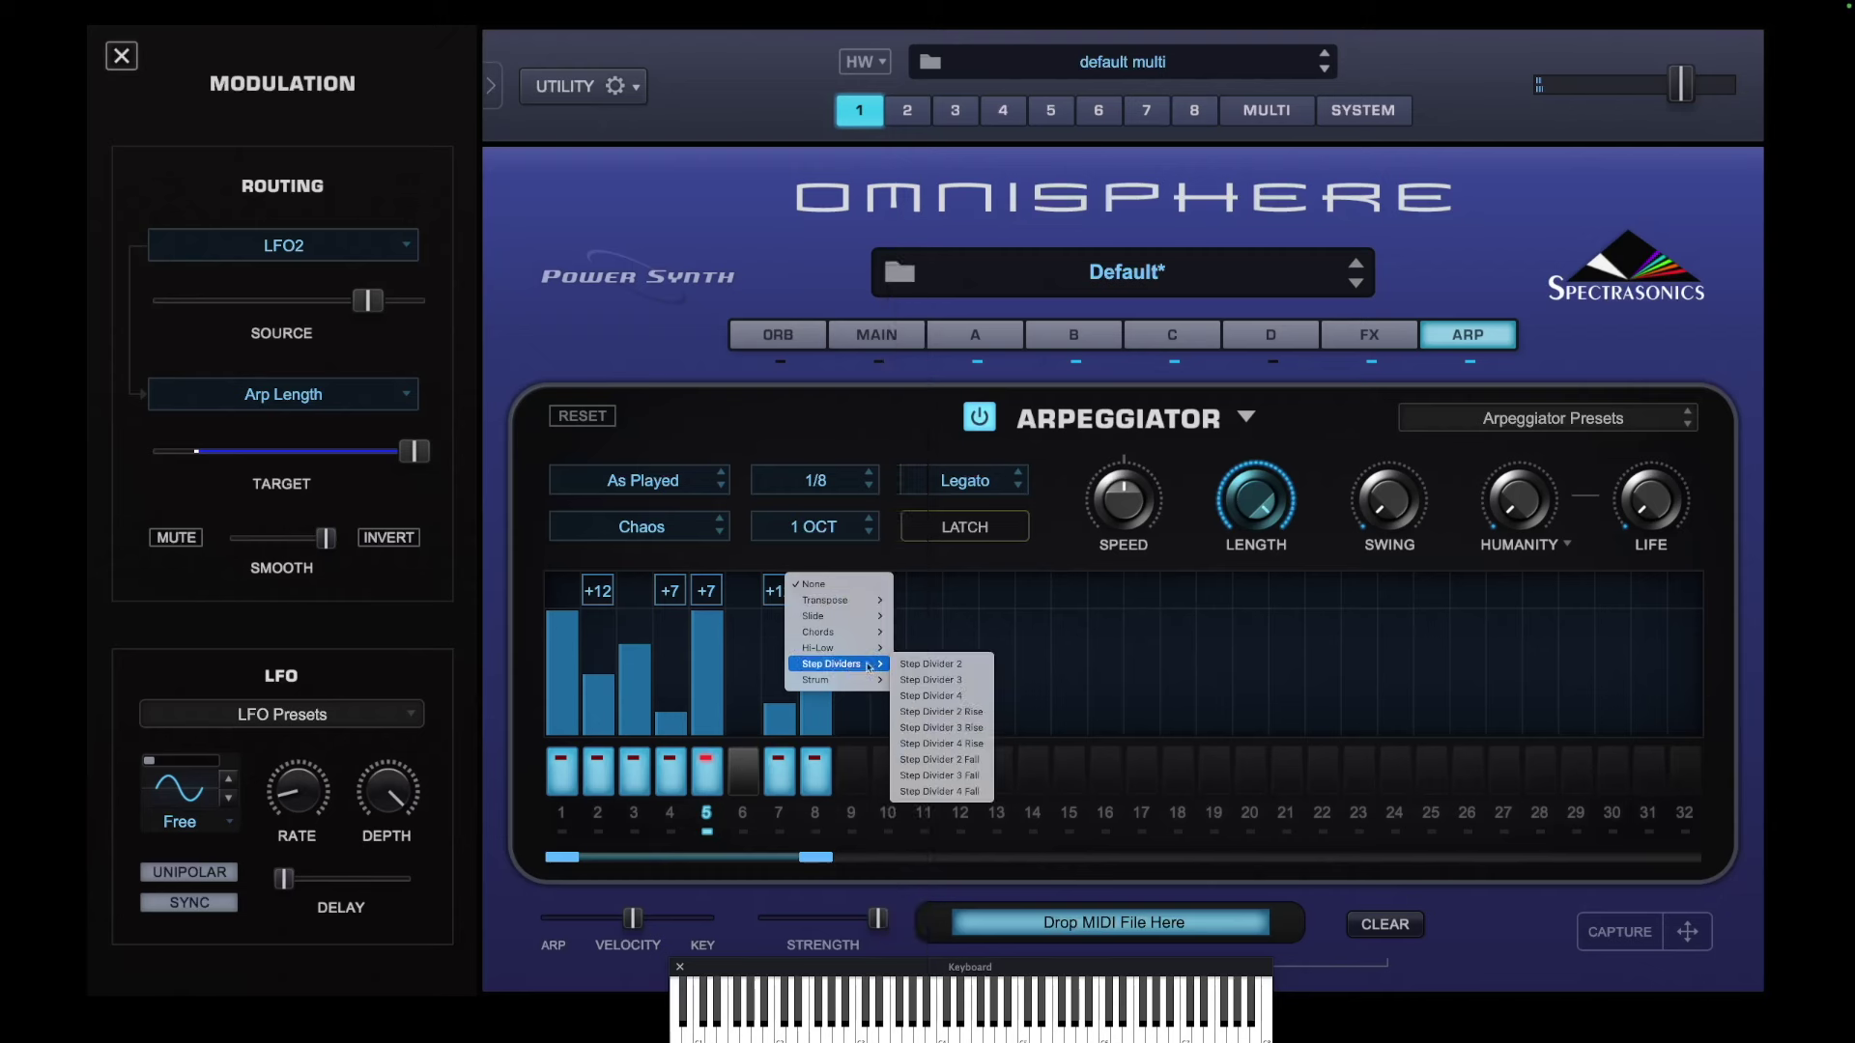
{"action": "left_click", "coordinate": [950, 696]}
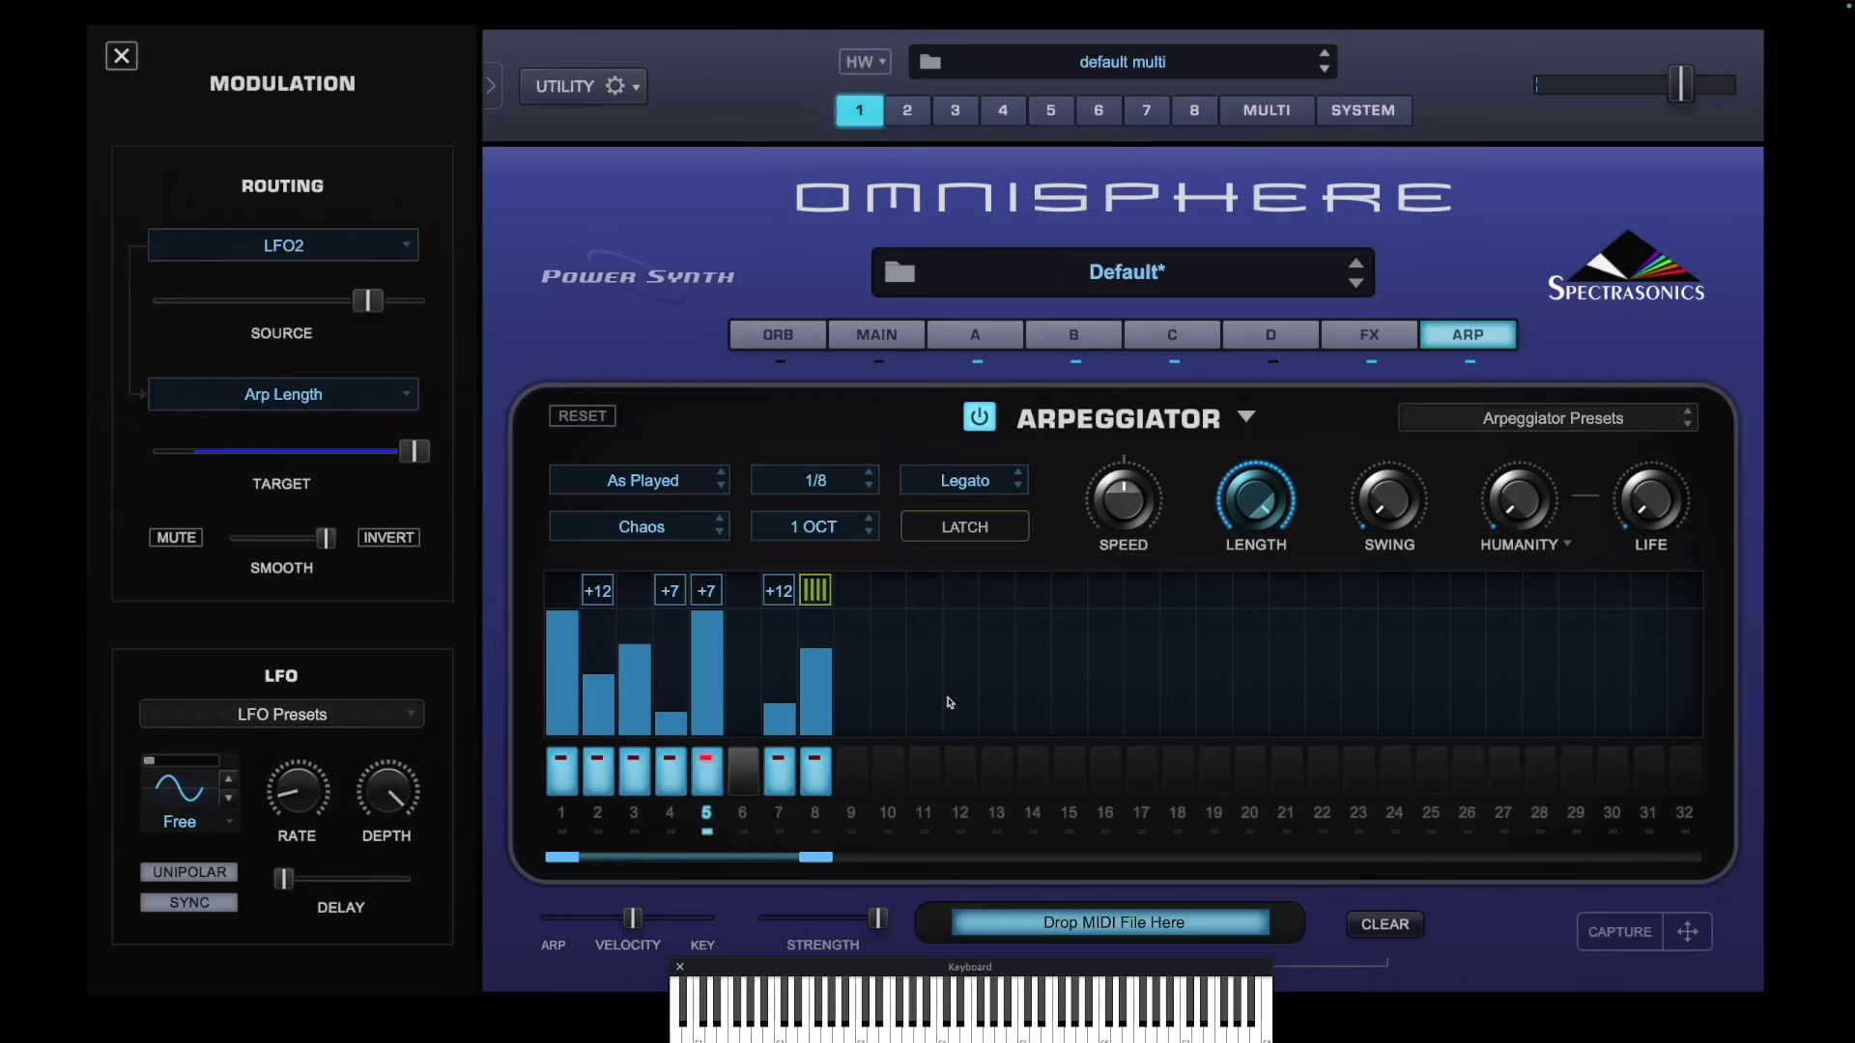